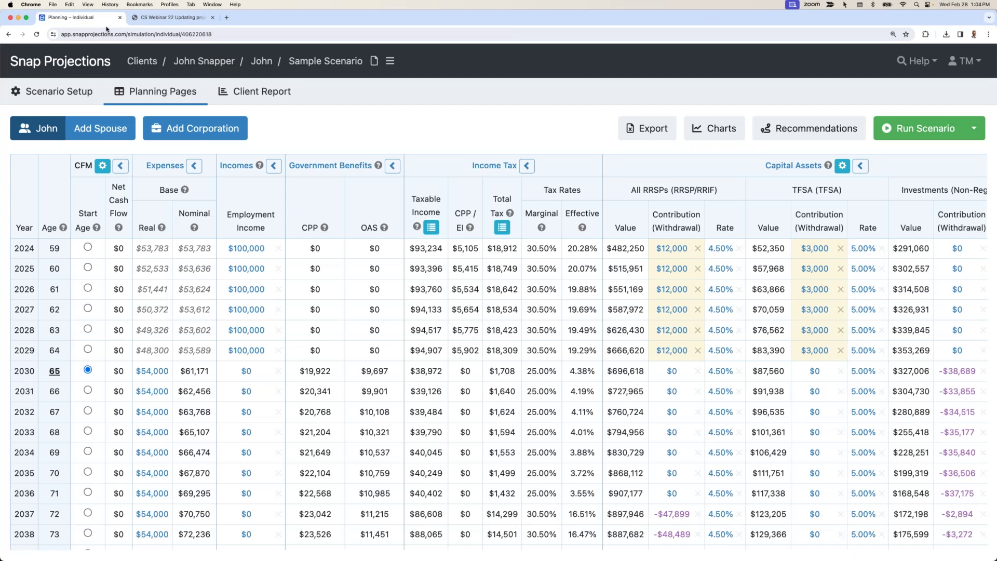
Open the first client's plan from the client list and go to its Incomes setup page
click(152, 62)
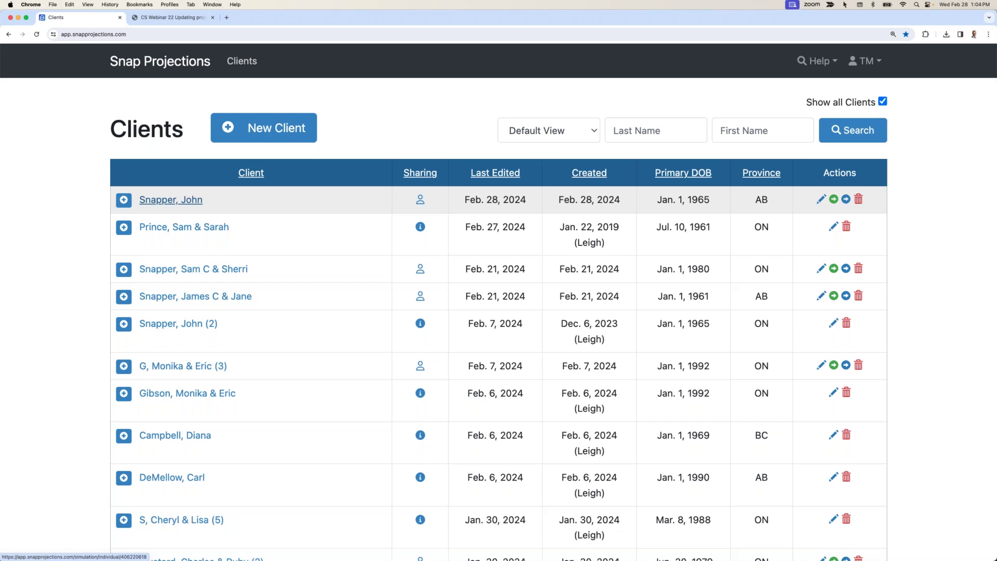
click(171, 200)
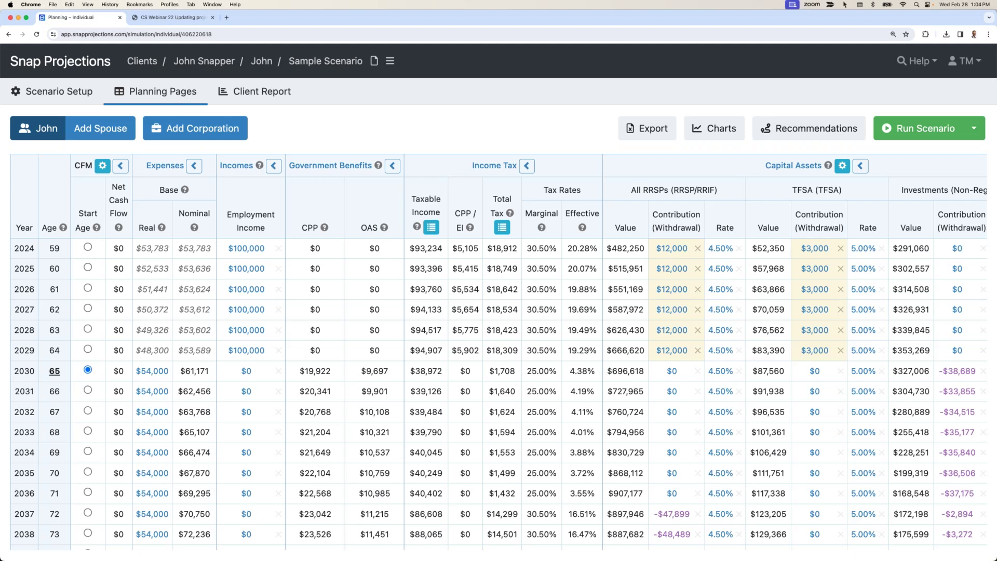
mouse_move(49, 93)
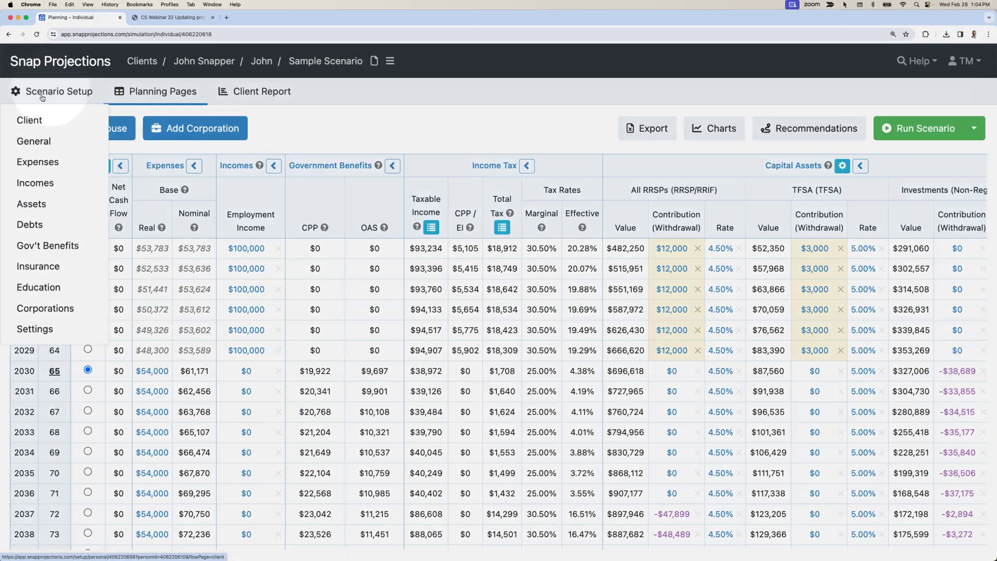
click(48, 92)
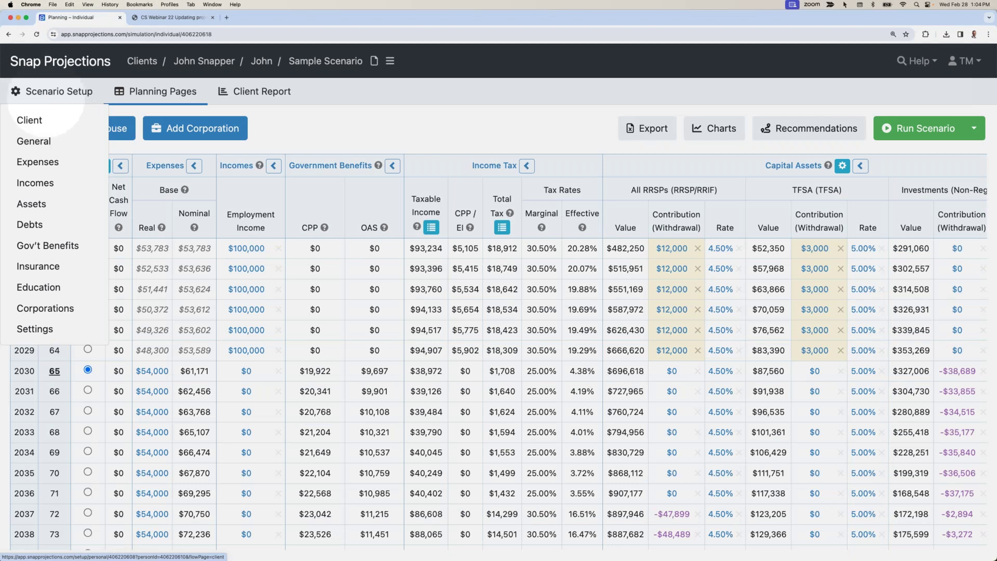
click(41, 184)
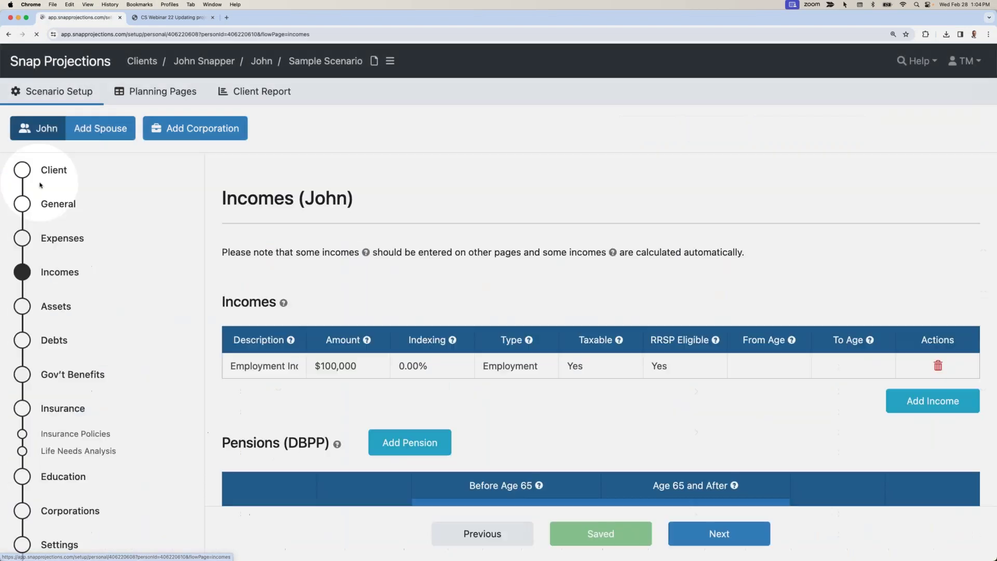
click(476, 399)
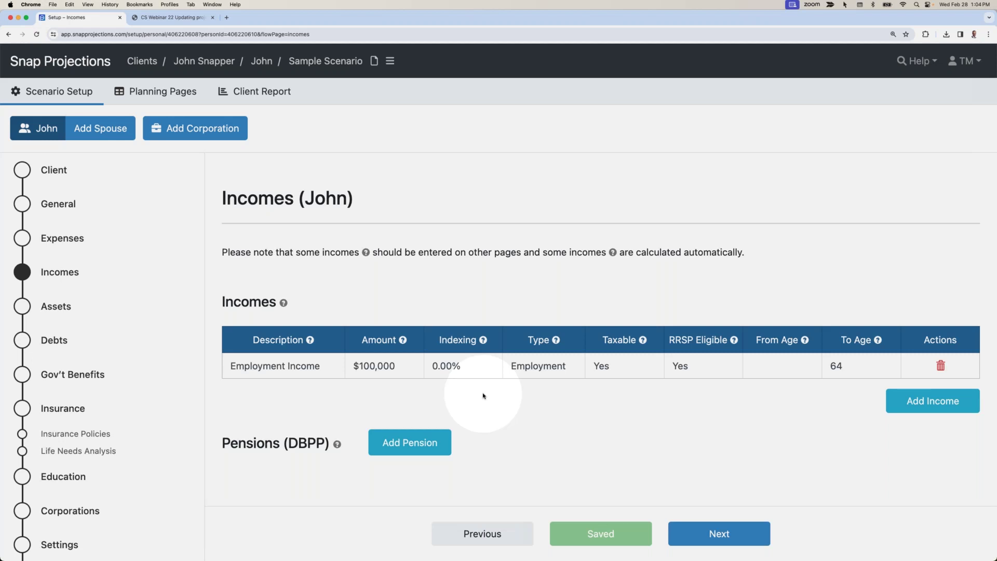
Set the indexing rate of the employment income to 1%
click(470, 368)
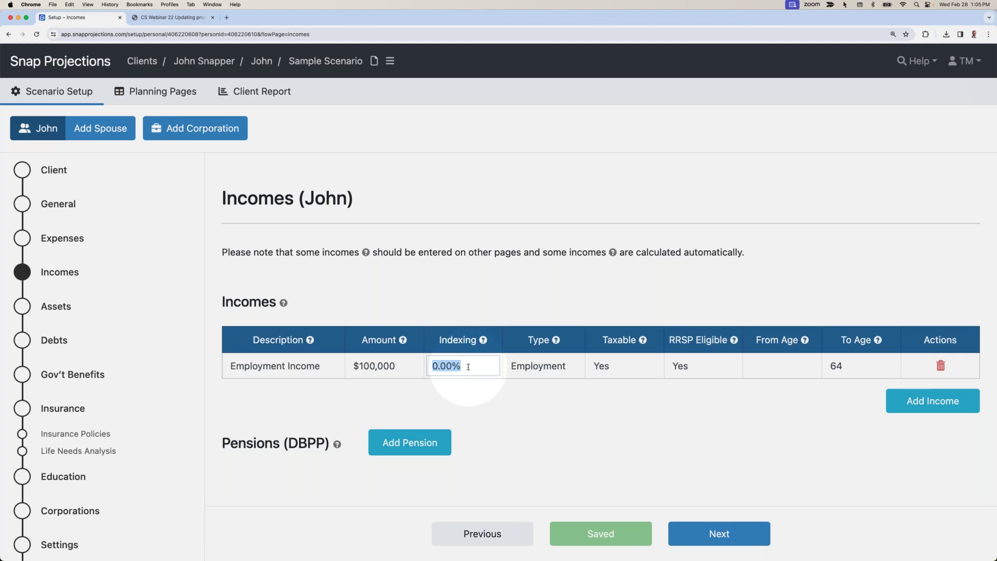
text(1)
click(472, 400)
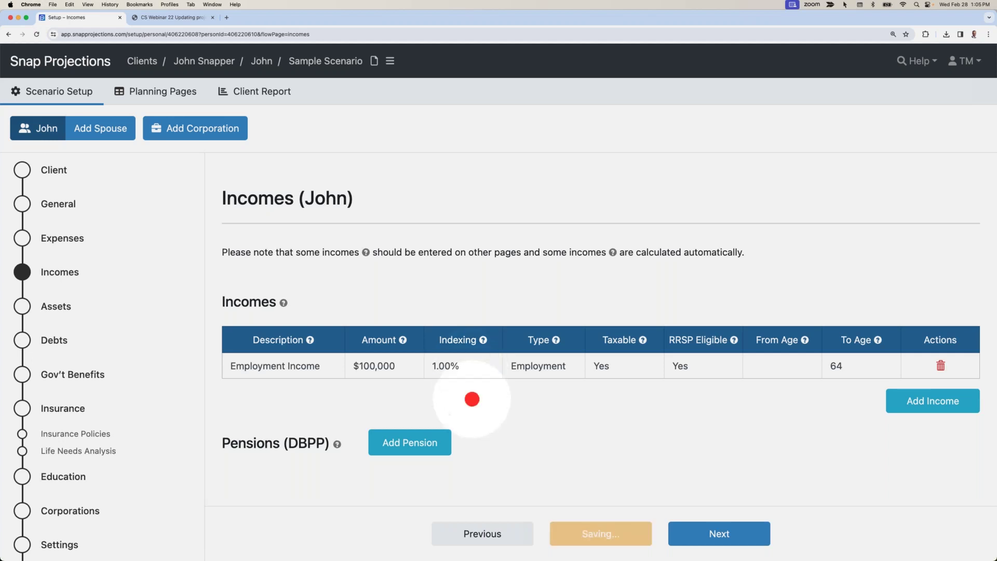
Clear the employment income's indexing rate so it falls back to General Inflation
click(457, 367)
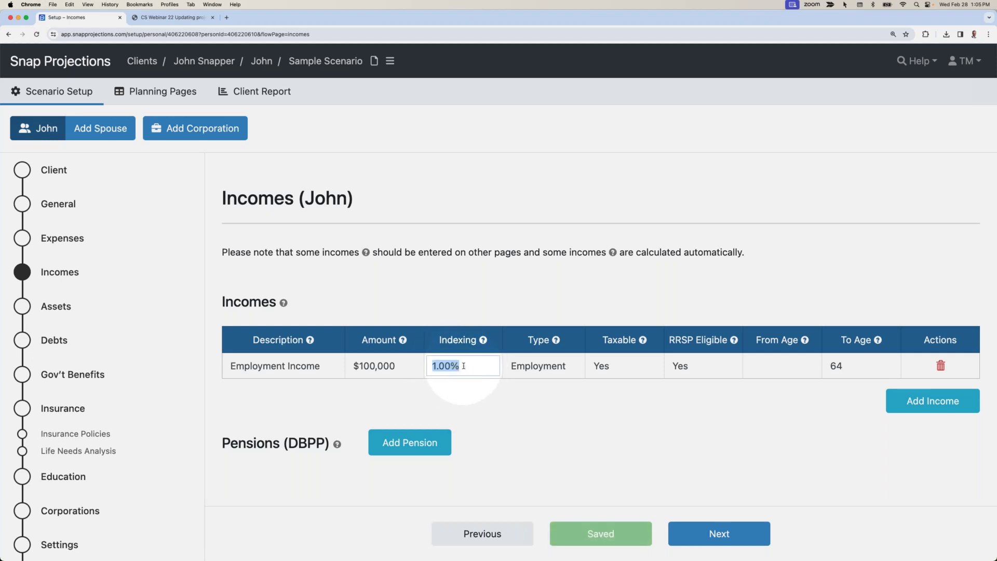
key(BackSpace)
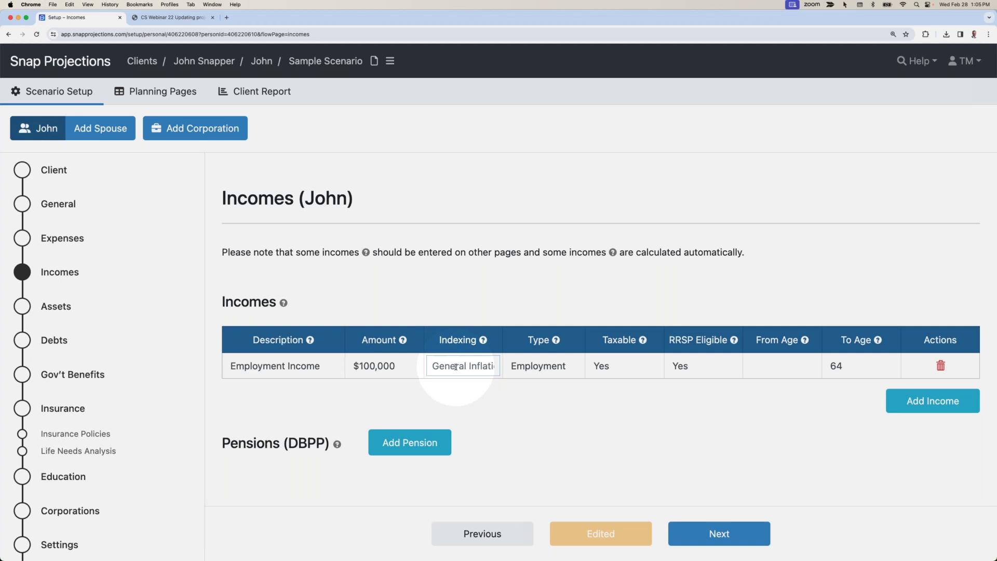
text(2)
double_click(456, 367)
key(BackSpace)
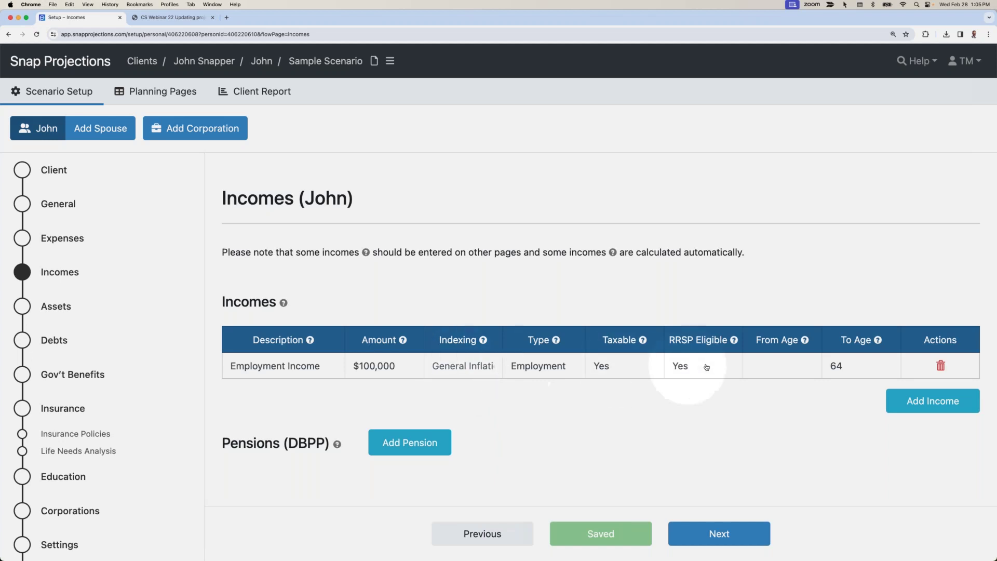
Examine the From Age and To Age fields of the employment income
click(762, 365)
click(851, 363)
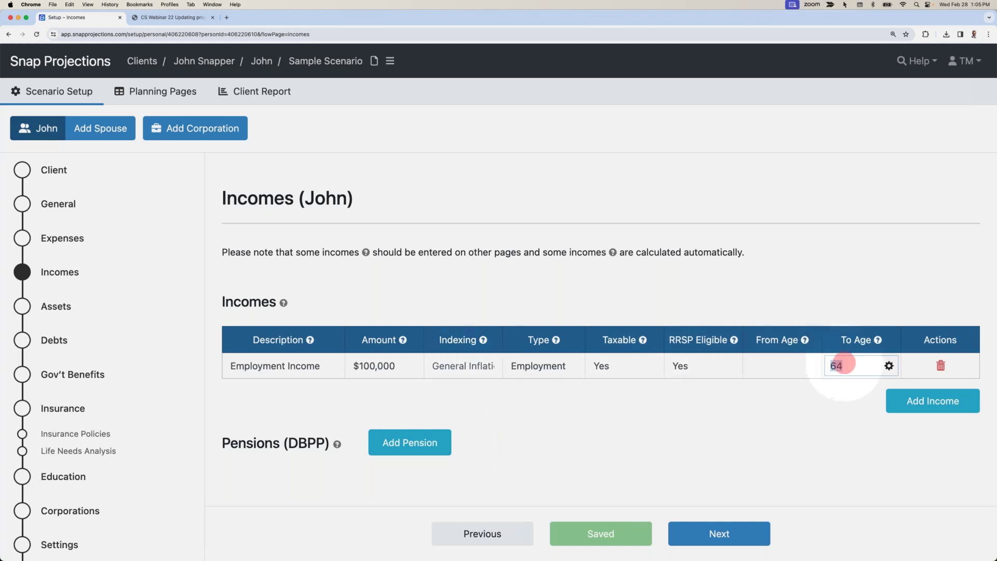
click(784, 364)
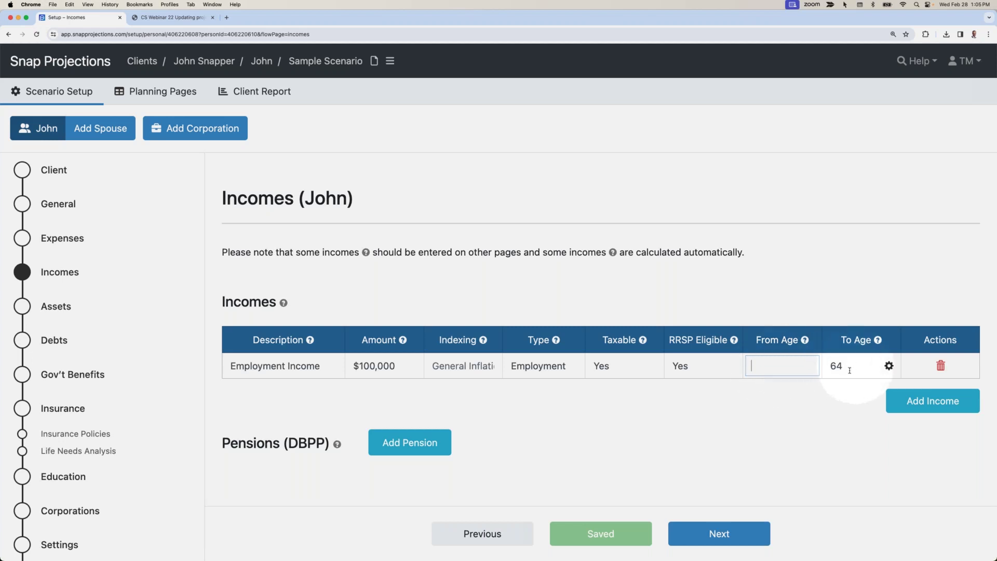
mouse_move(857, 358)
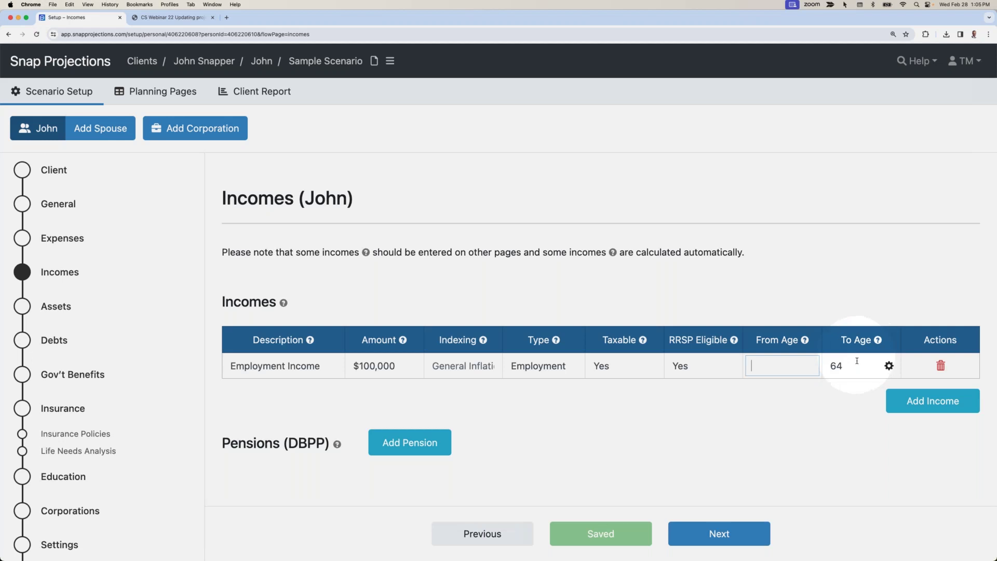
click(852, 367)
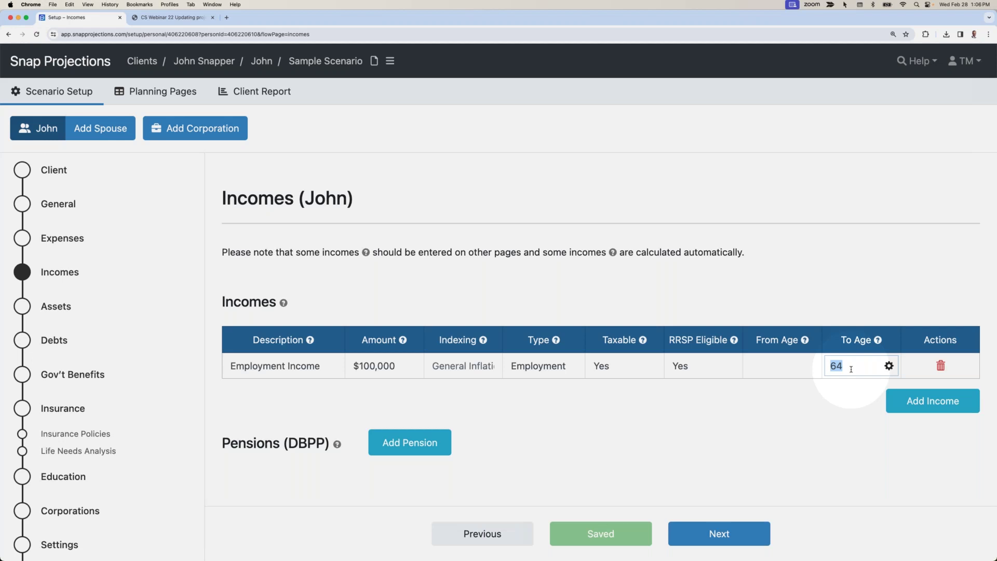
click(789, 367)
Set the exact end date of the employment income to 2030-06-30 through its To Age settings and apply it
click(862, 369)
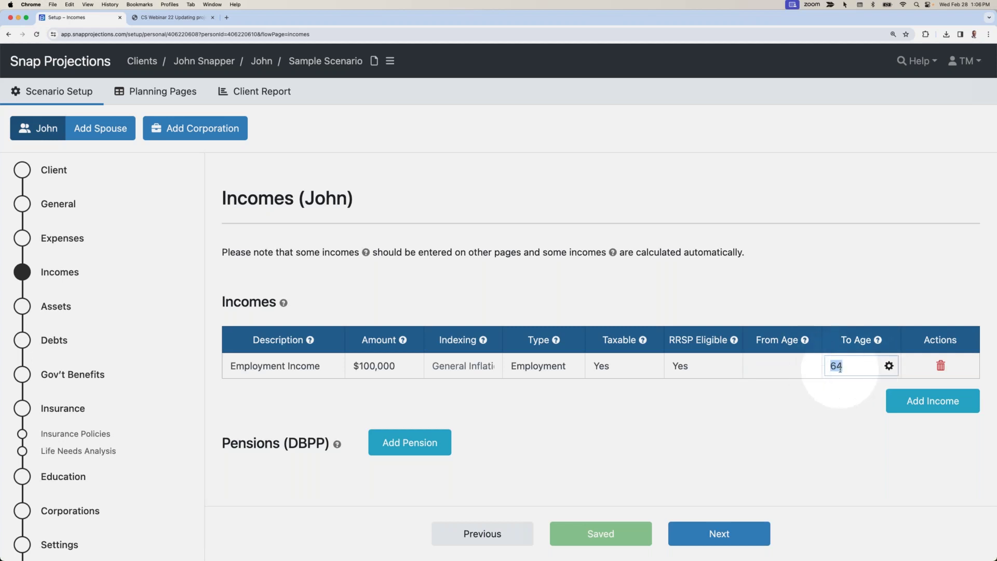
click(889, 367)
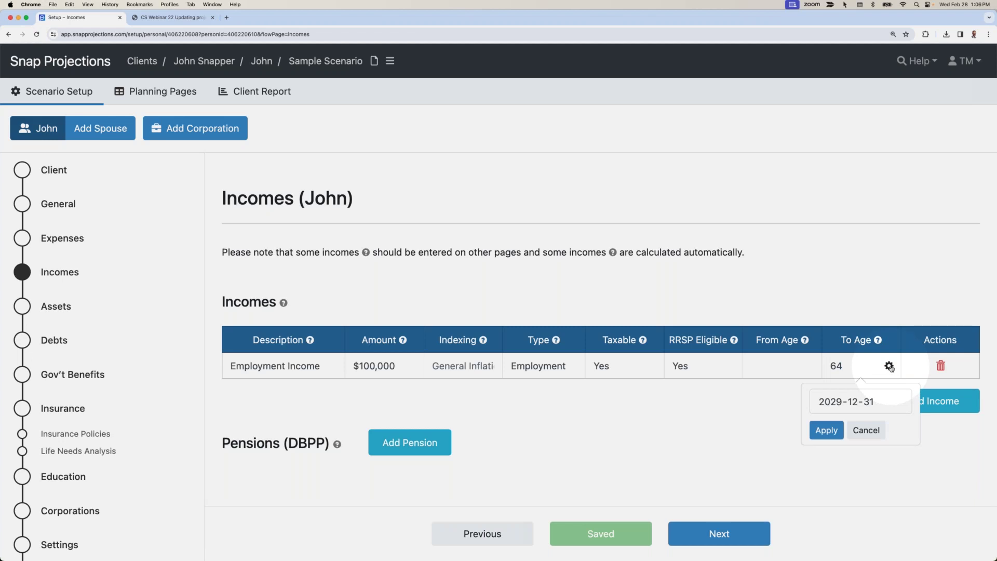
click(854, 404)
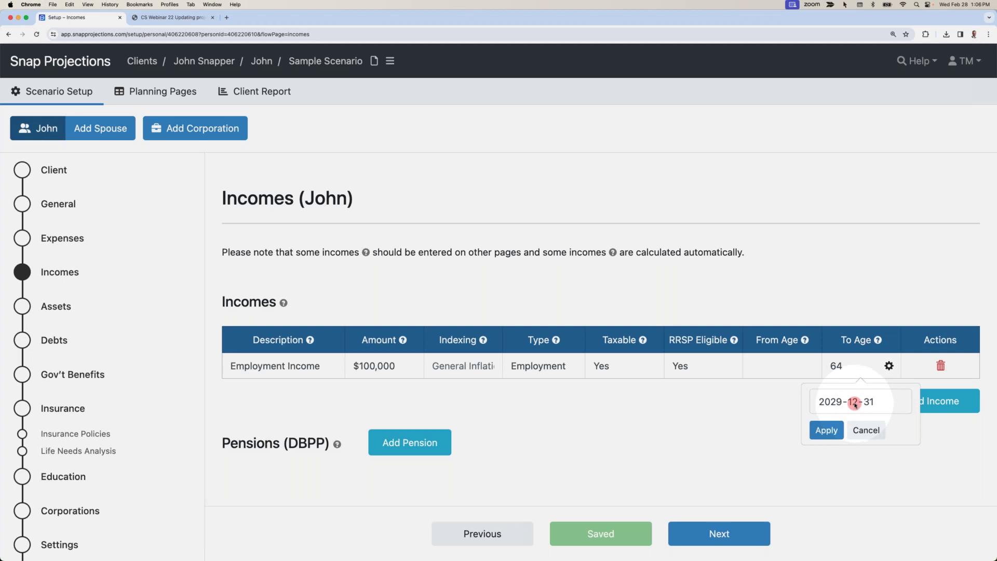
click(832, 403)
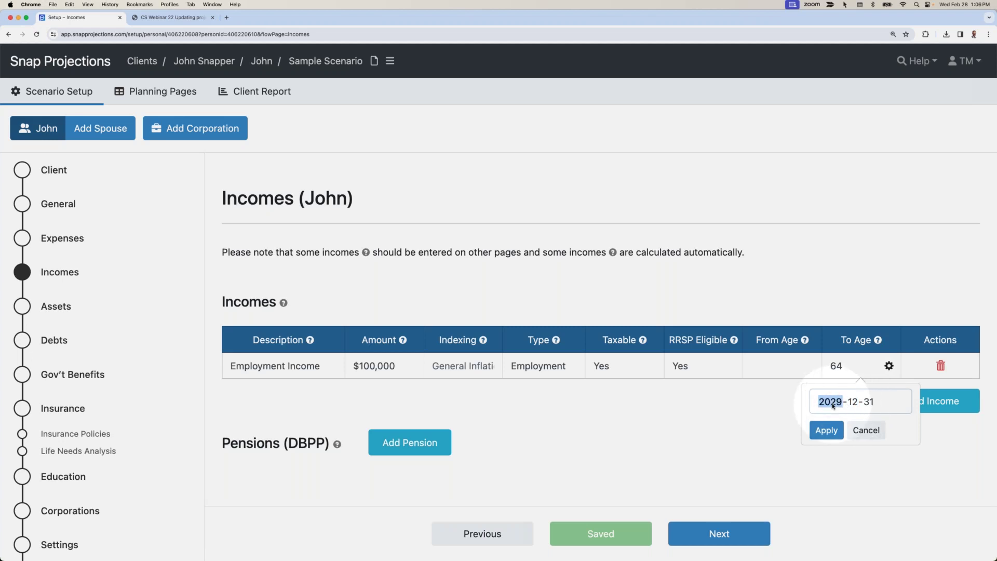
text(2030)
key(Tab)
click(854, 402)
text(06-)
text(30)
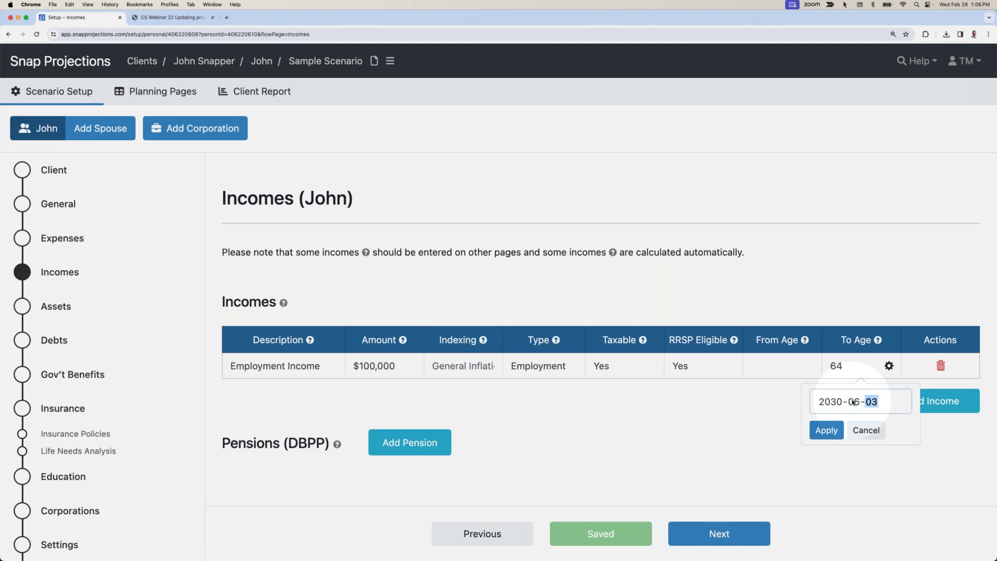
click(827, 430)
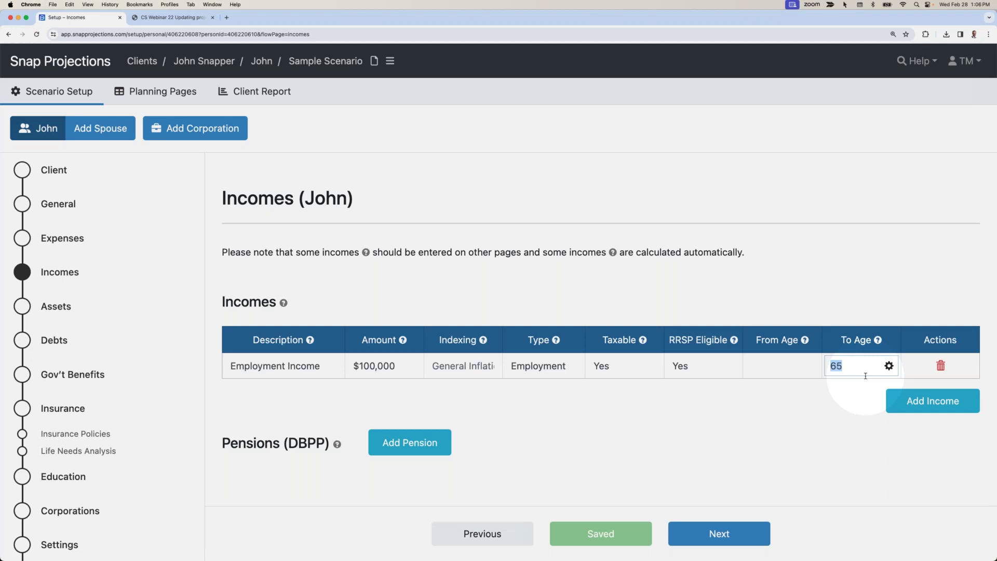
click(835, 392)
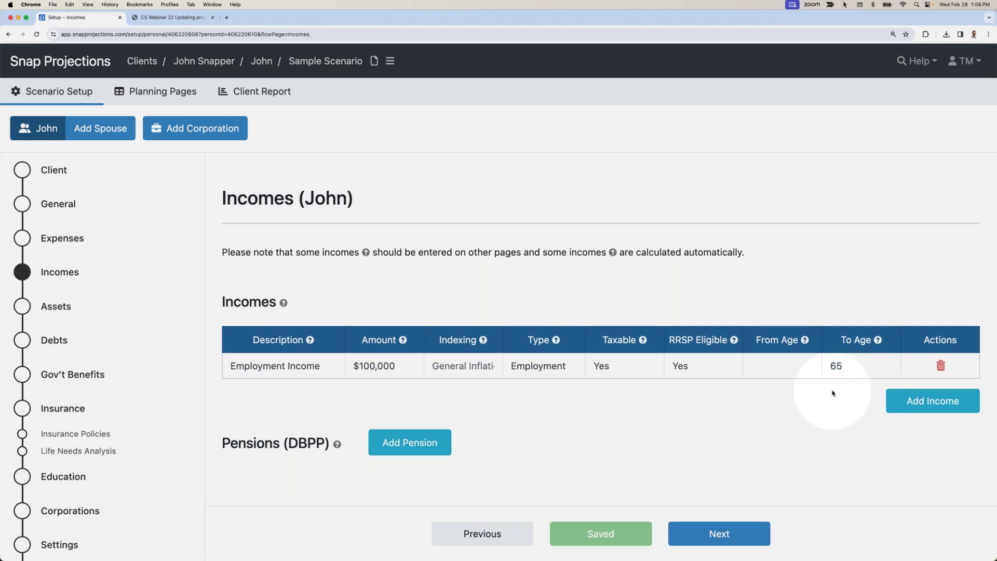
Open the planning pages and review the projected employment income for each year, including the partial year 2030
click(517, 249)
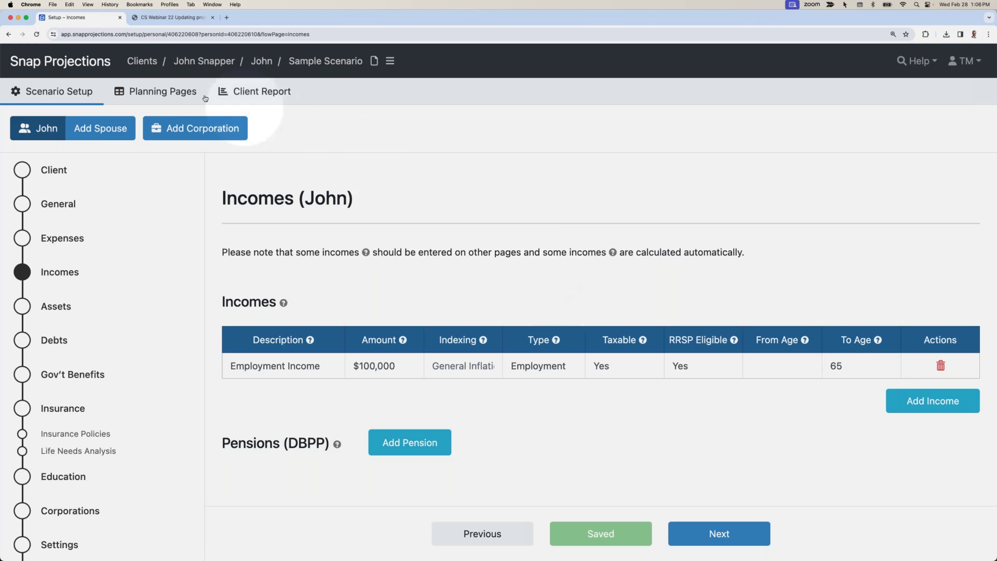
click(163, 92)
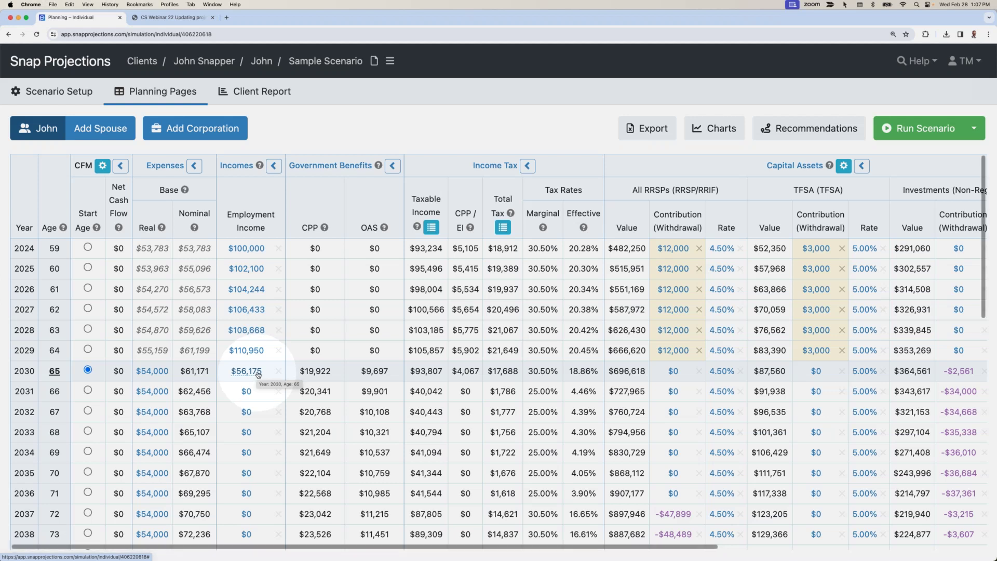
click(50, 92)
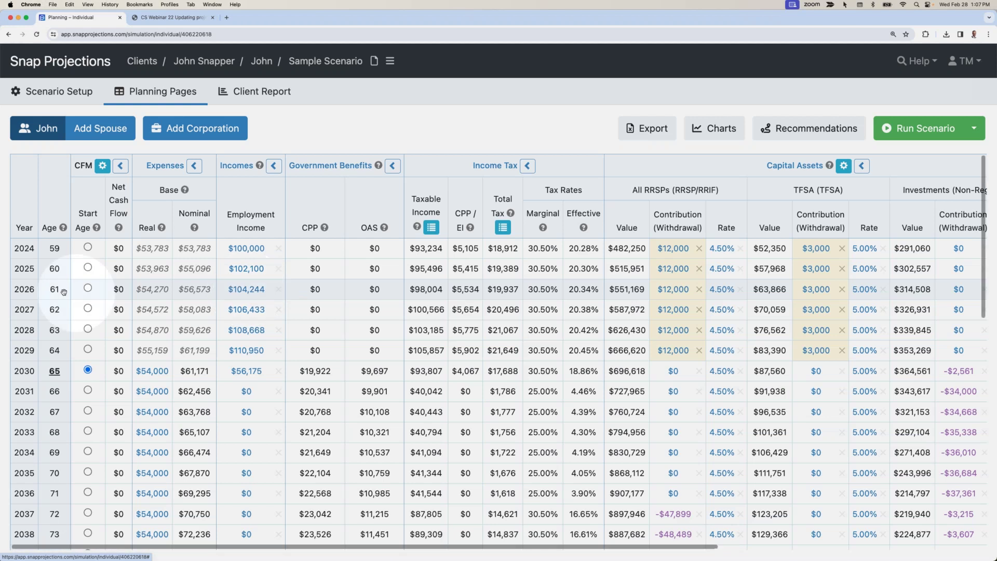
Override the 2025 employment income at age 60 with $60,000 and rerun the scenario
click(249, 270)
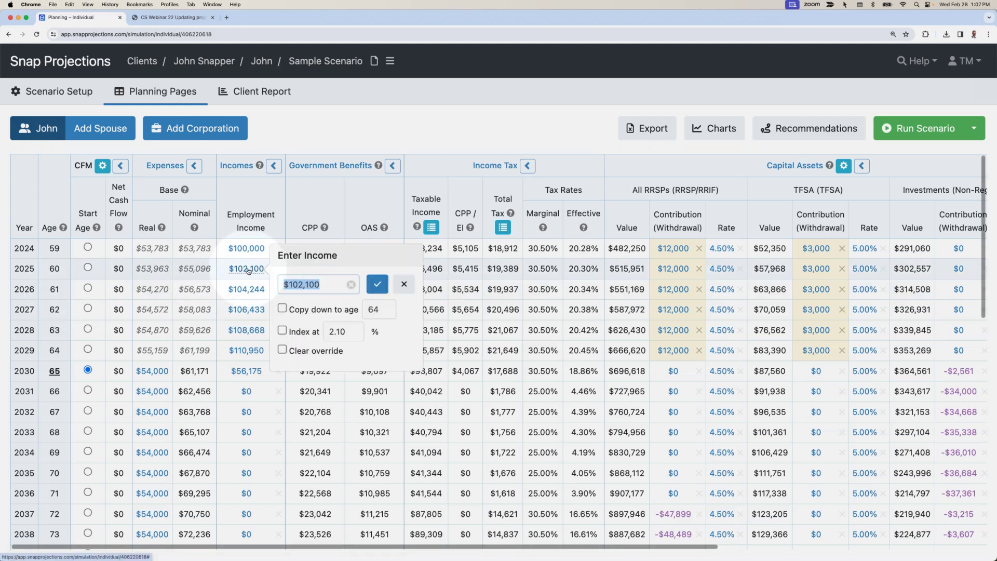
text(60000)
key(Return)
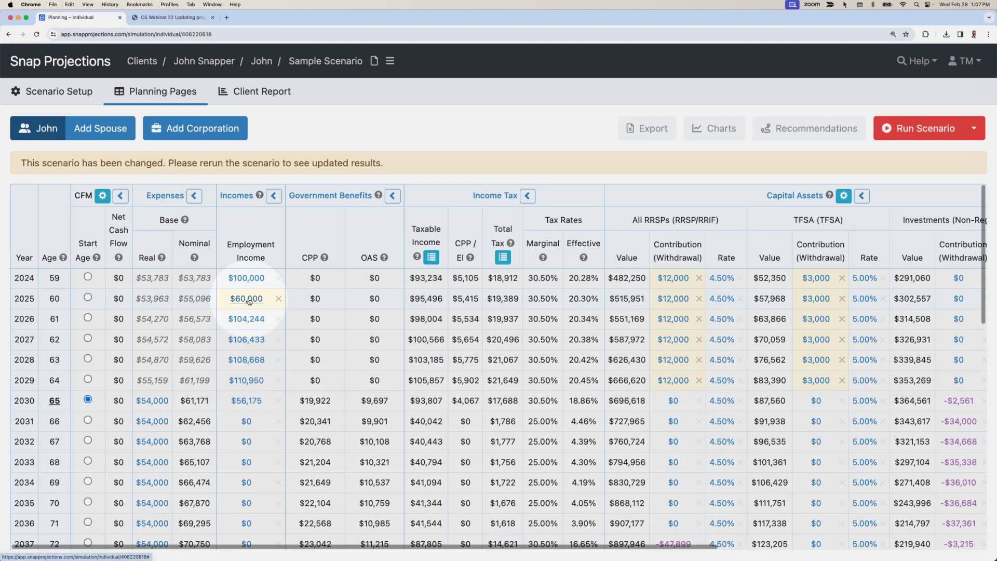
click(903, 130)
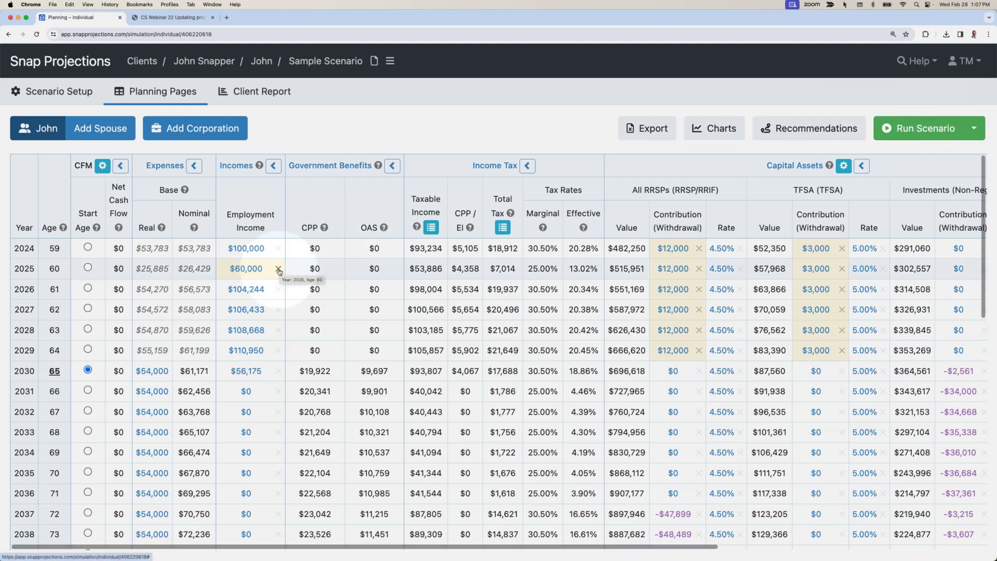
Inspect the override options for the age 60 employment income, including Clear override, and close them without changes
click(249, 270)
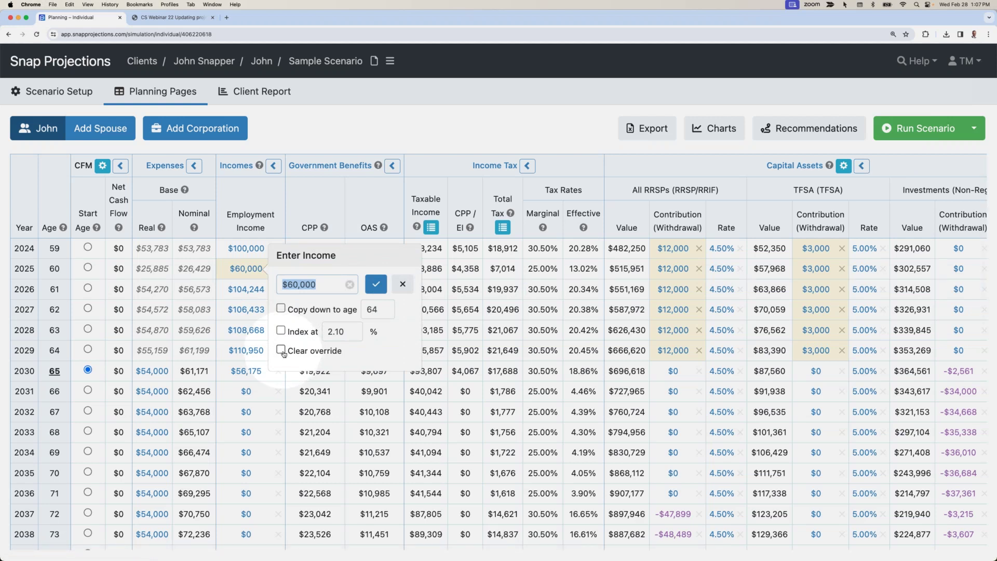
click(403, 285)
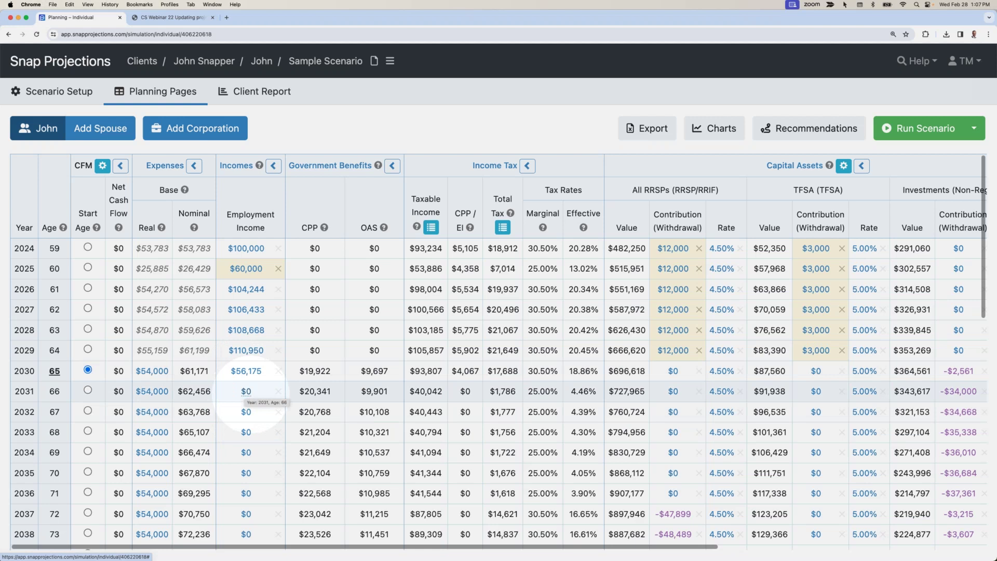
Override the employment income at age 67 with $10,000 and copy it down to age 70
click(246, 412)
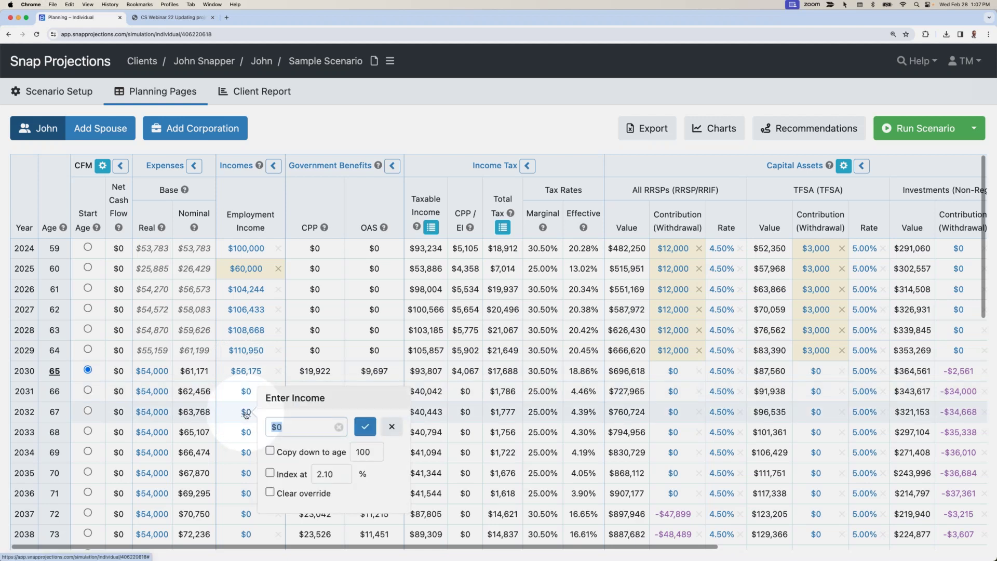
text(10000)
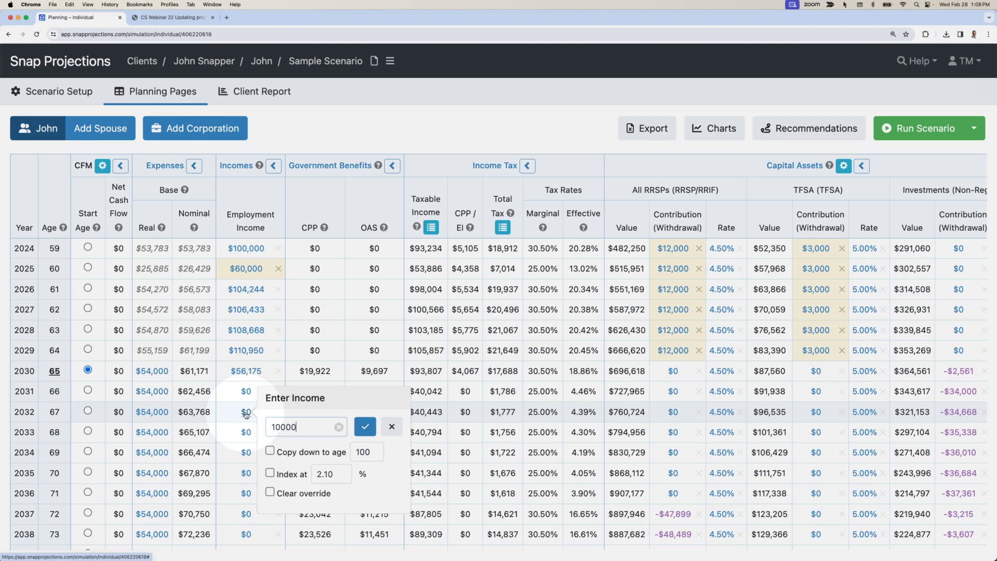
click(270, 451)
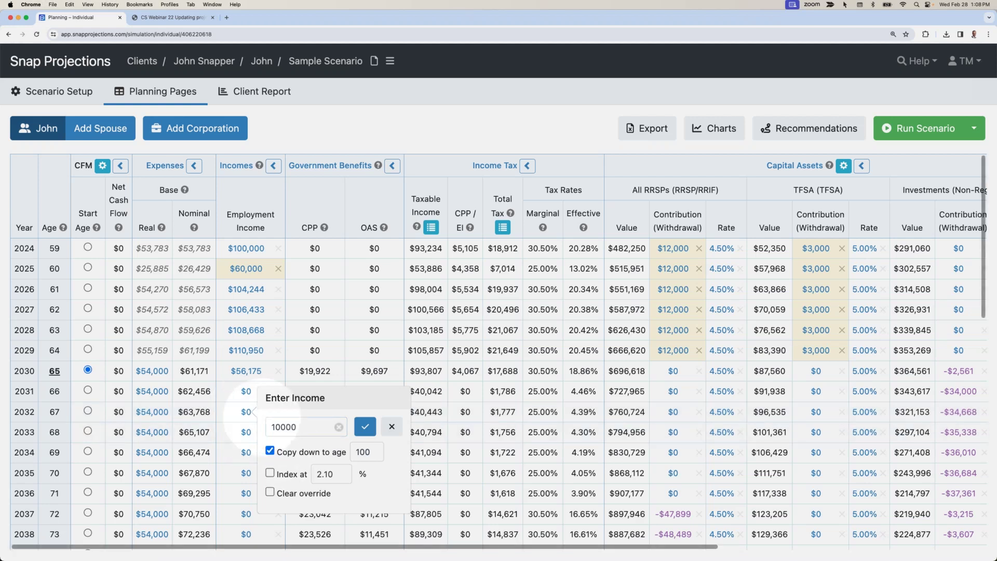
double_click(363, 451)
text(70)
key(Return)
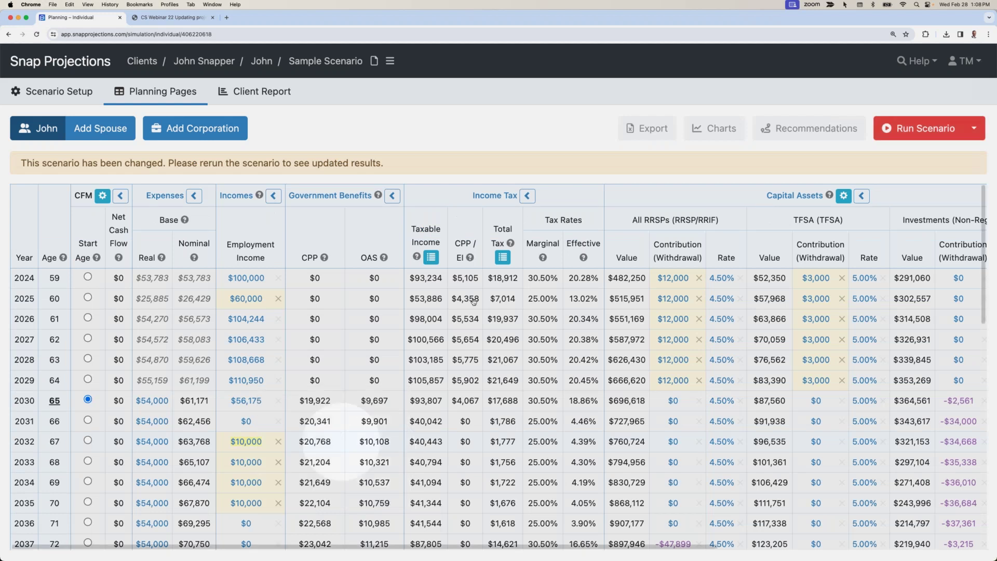
Rerun the scenario so the employment income overrides for ages 67 to 70 take effect
click(50, 94)
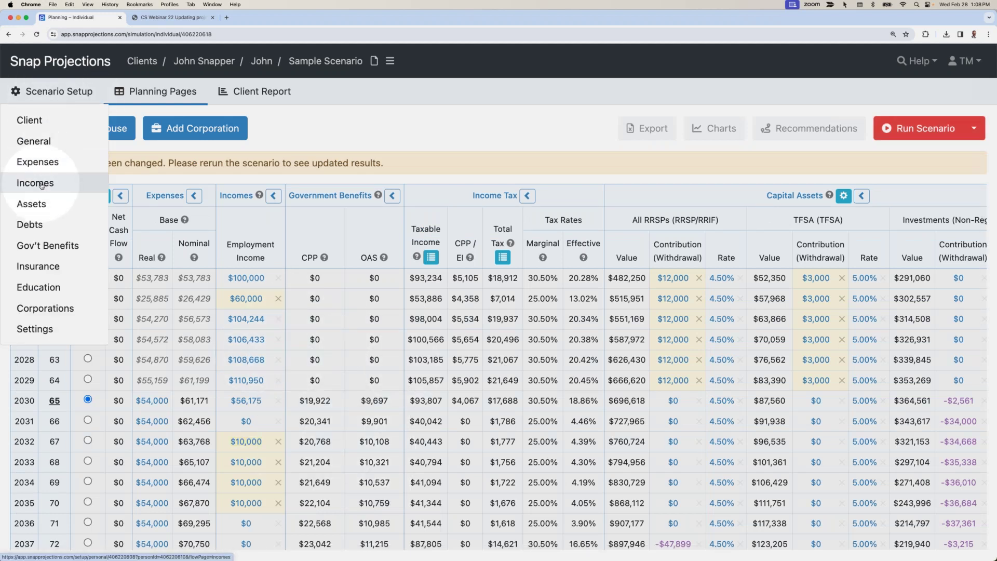
click(195, 258)
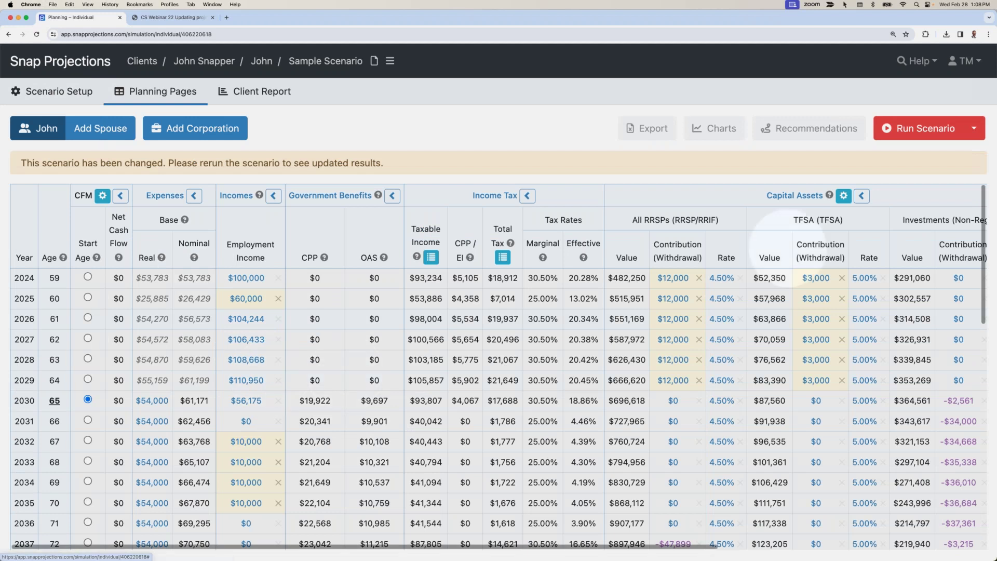
click(907, 135)
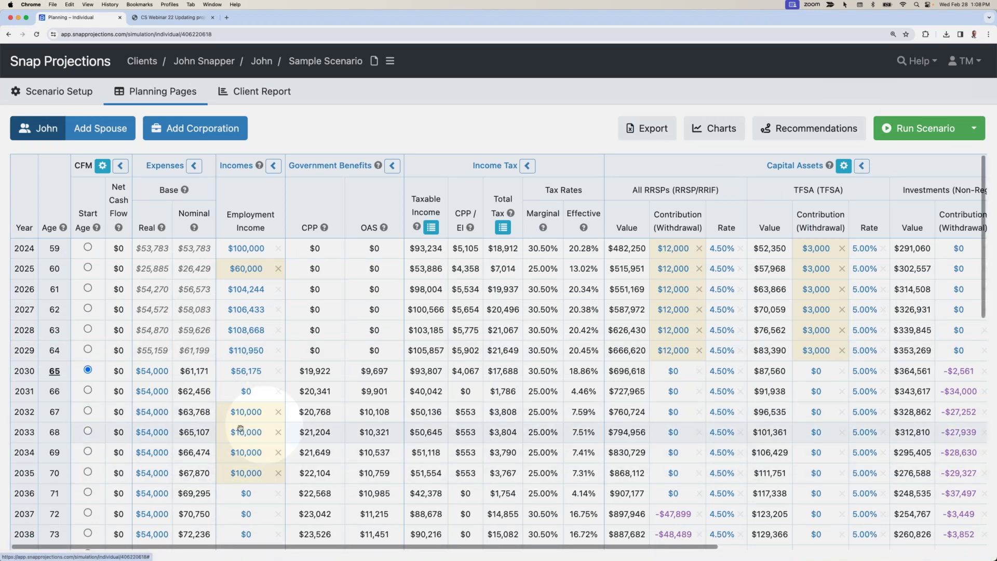
Open the Incomes setup page and review the employment income entry and its end age
click(52, 91)
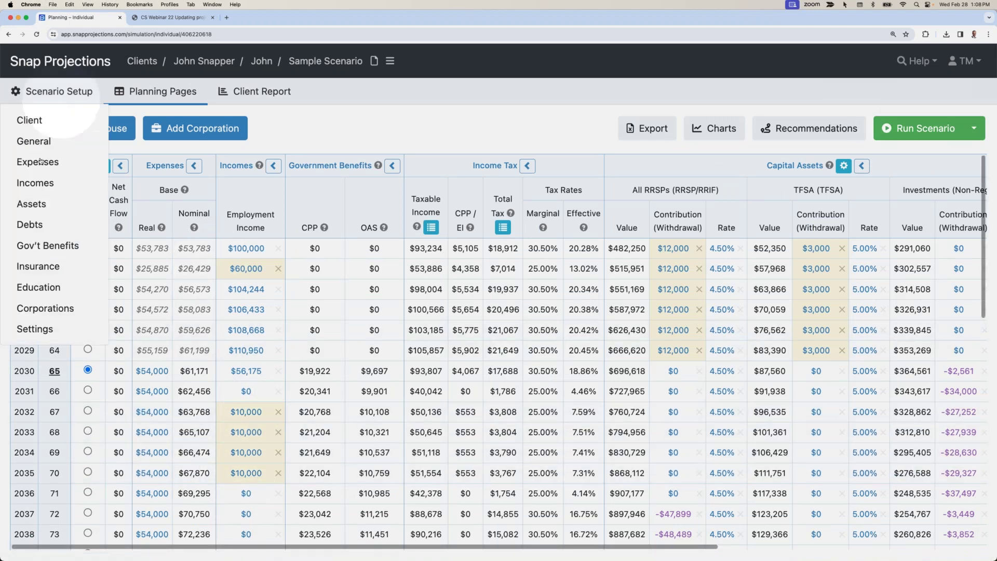
click(37, 182)
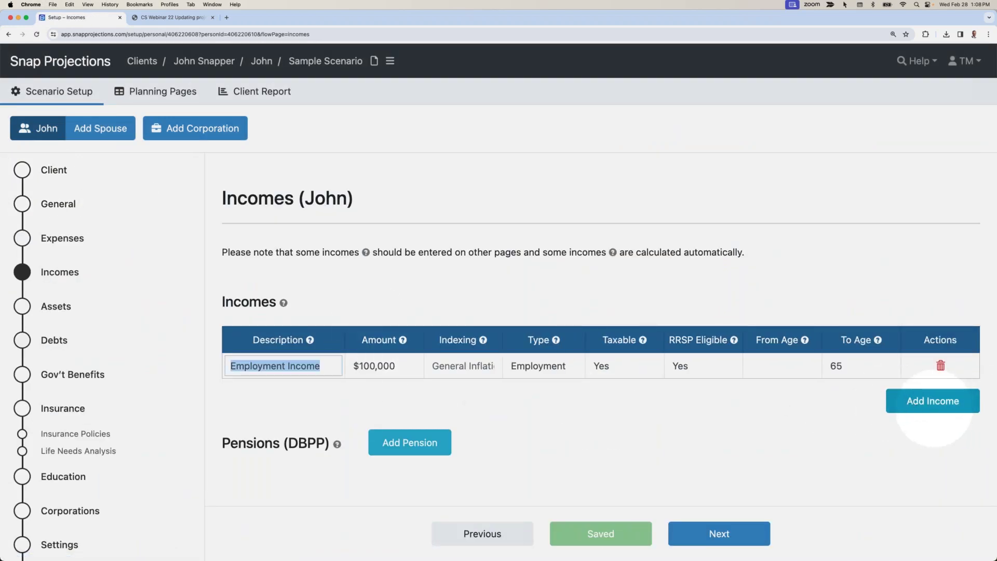
mouse_move(777, 369)
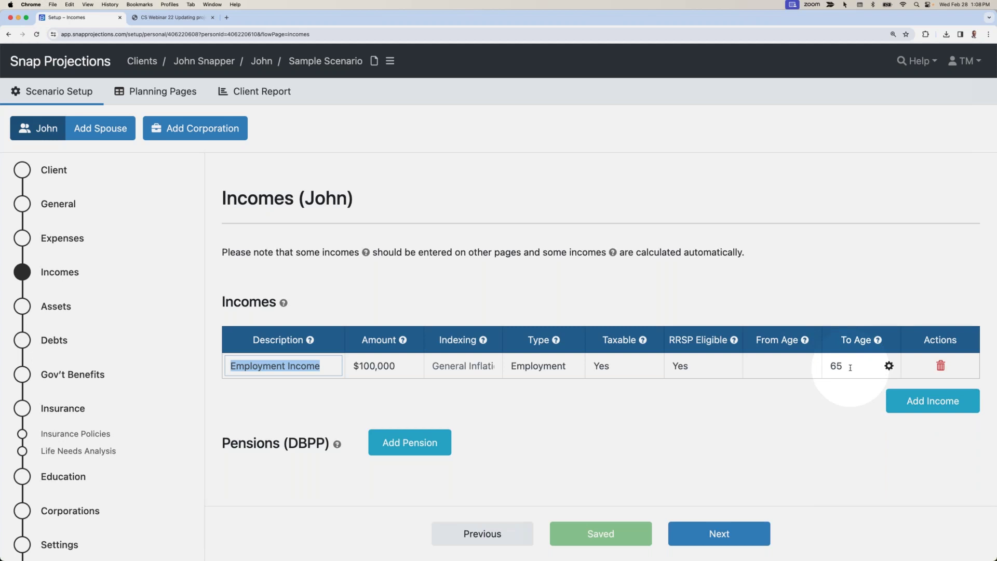
click(688, 402)
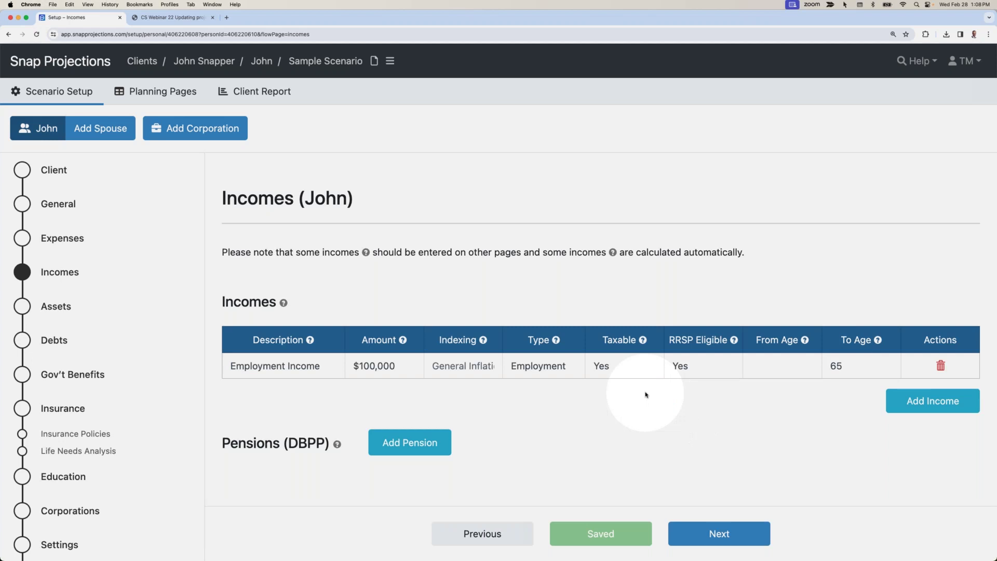
Open the Expenses setup page and examine the Base Expenses amount
click(61, 240)
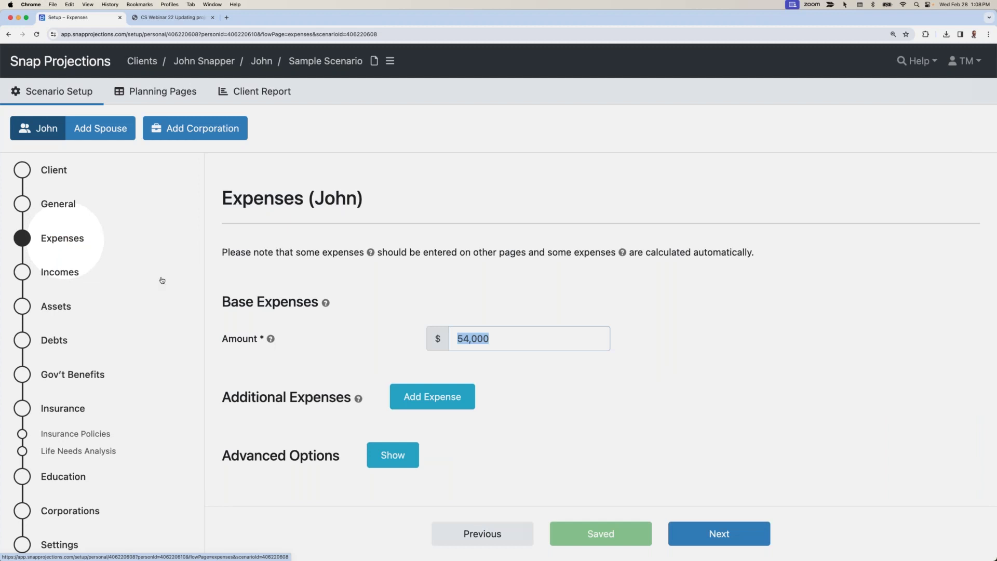
click(224, 301)
drag(236, 300, 331, 309)
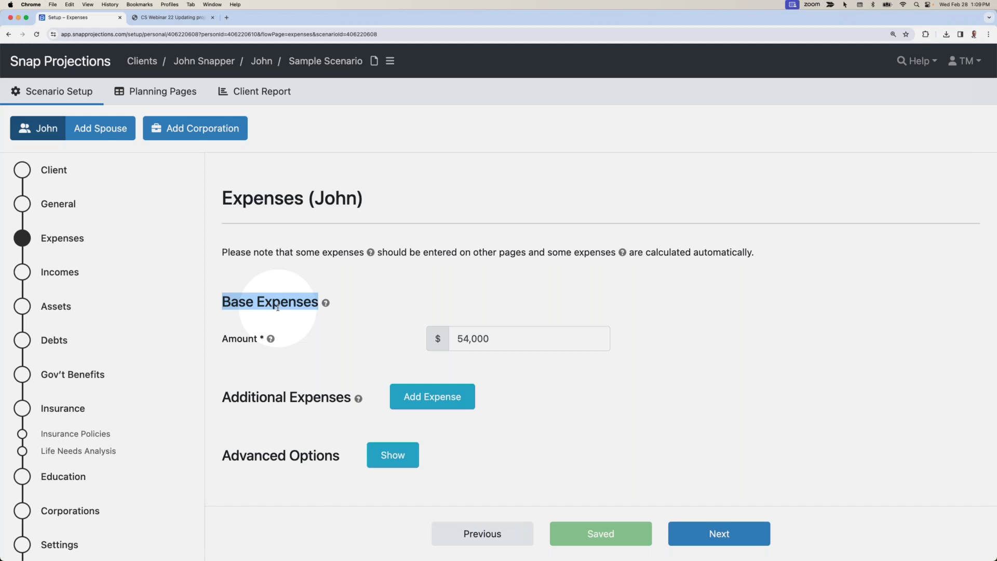
double_click(488, 340)
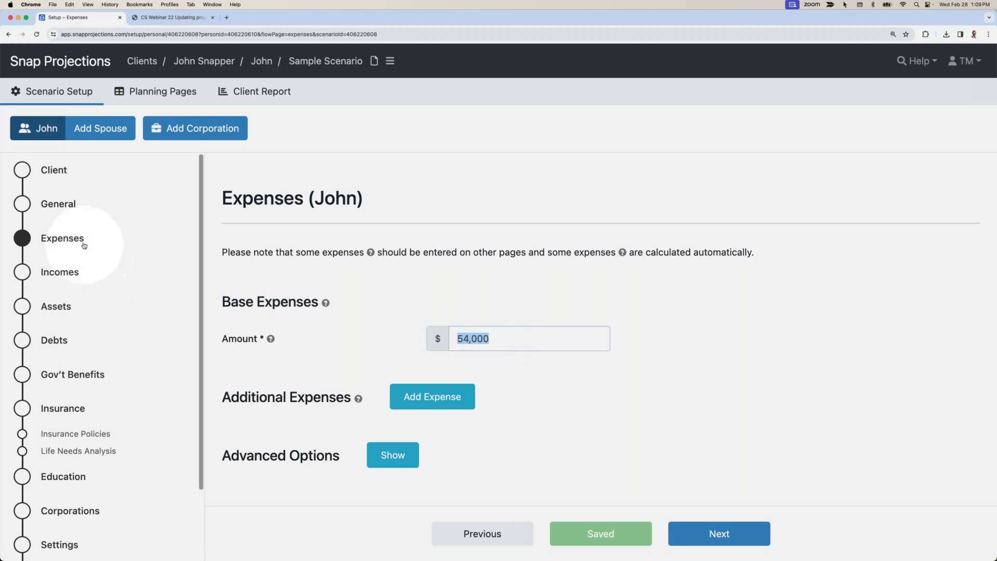
Inspect the base expense entry and its copy-down option for age 65 on the planning pages, closing it without changes
click(152, 93)
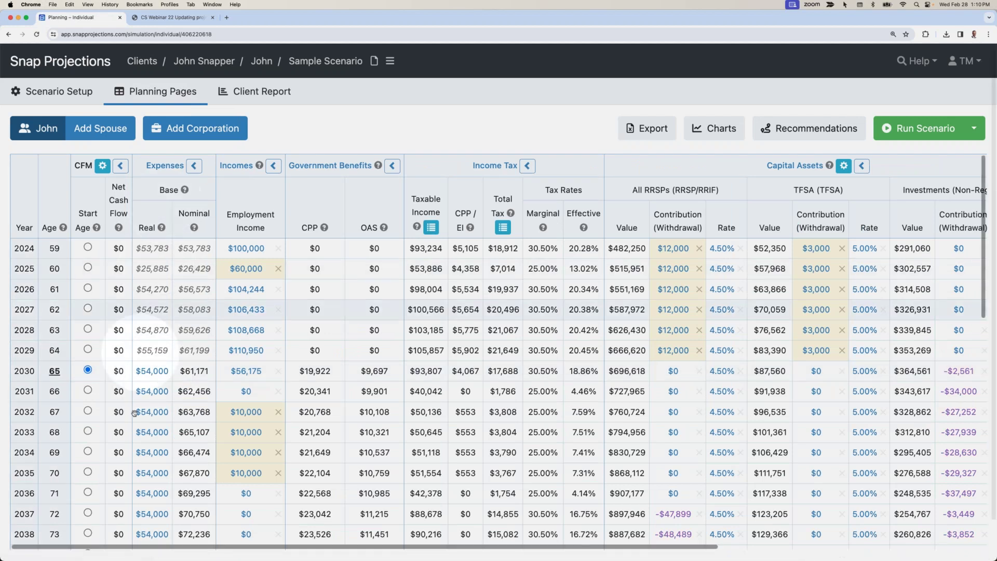
click(153, 372)
click(188, 411)
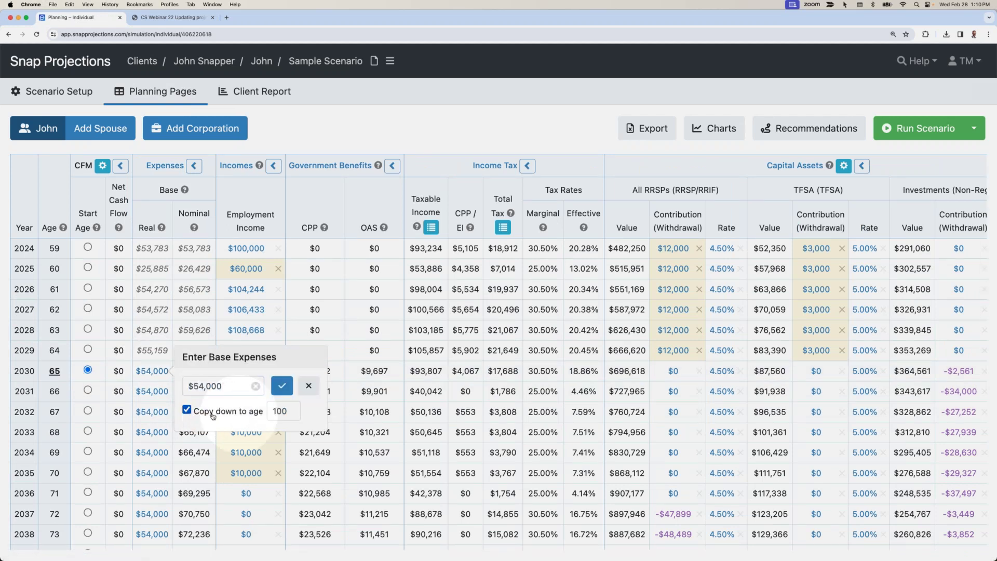
click(309, 386)
Inspect the base expense entry for age 74 on the planning pages and cancel it without changes
scroll(156, 390, down, 5)
click(153, 391)
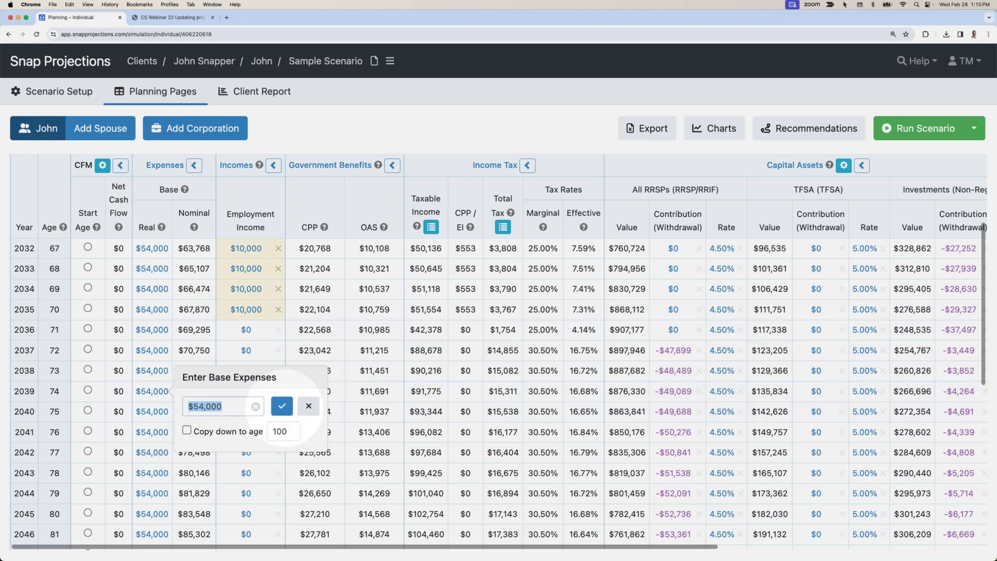
scroll(143, 413, up, 5)
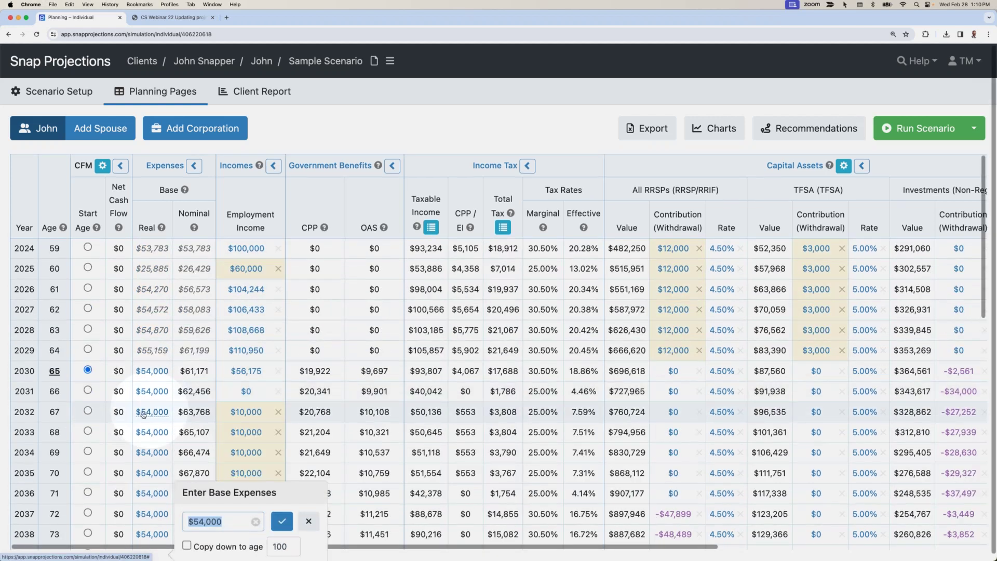
click(307, 519)
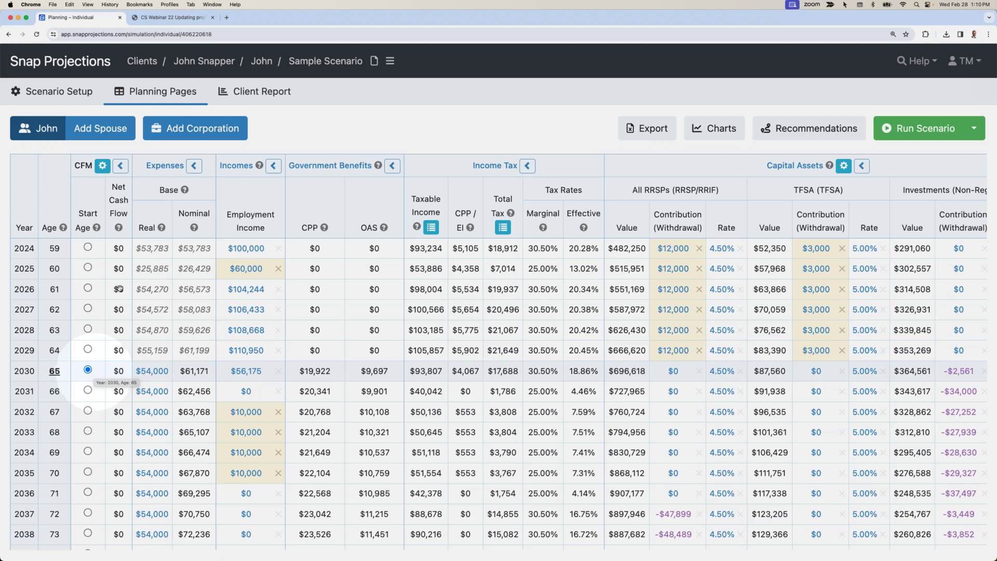
Add an additional expense named Travel with an amount of $10,000 on the Expenses setup page
click(52, 91)
click(48, 158)
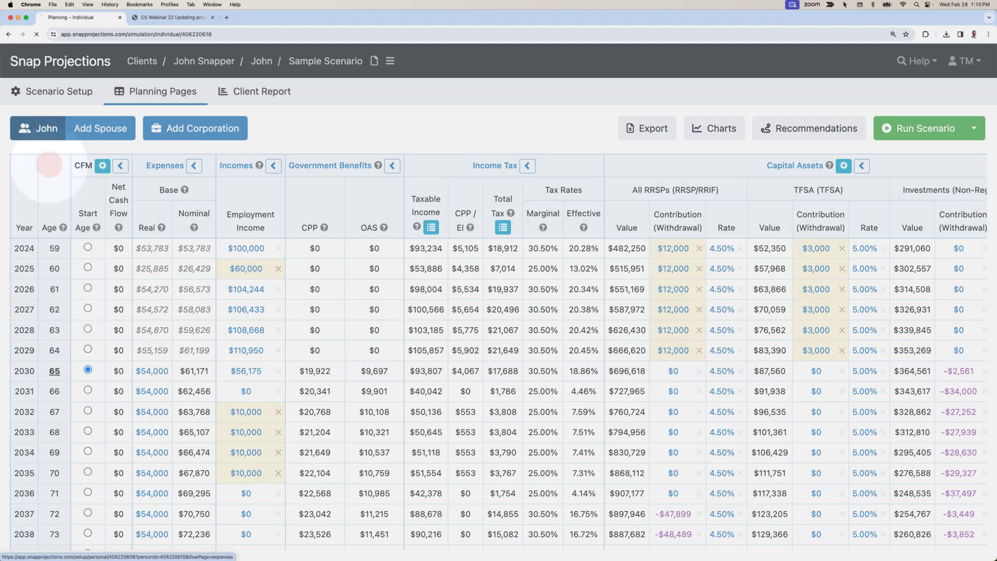
click(511, 363)
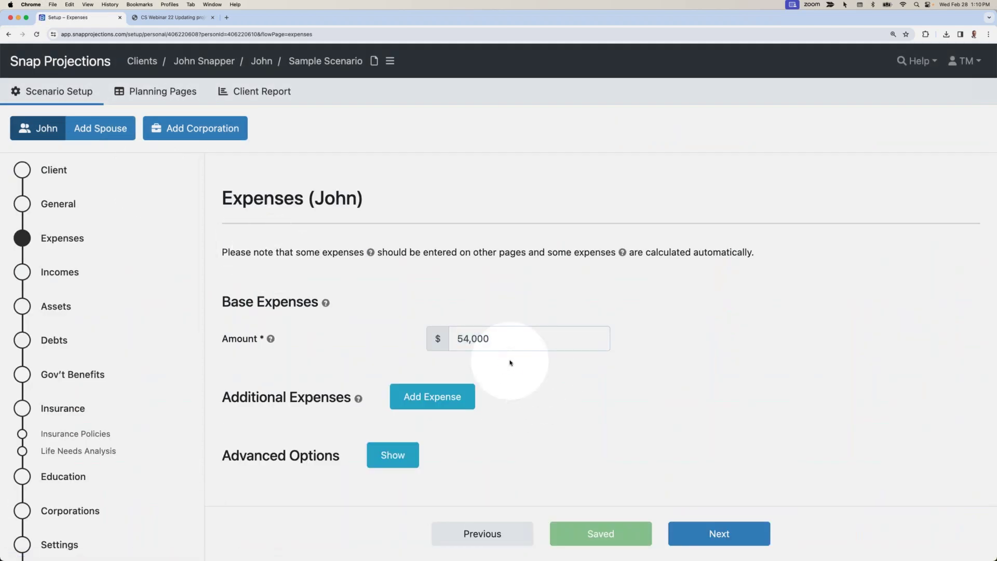
click(425, 398)
scroll(415, 401, down, 2)
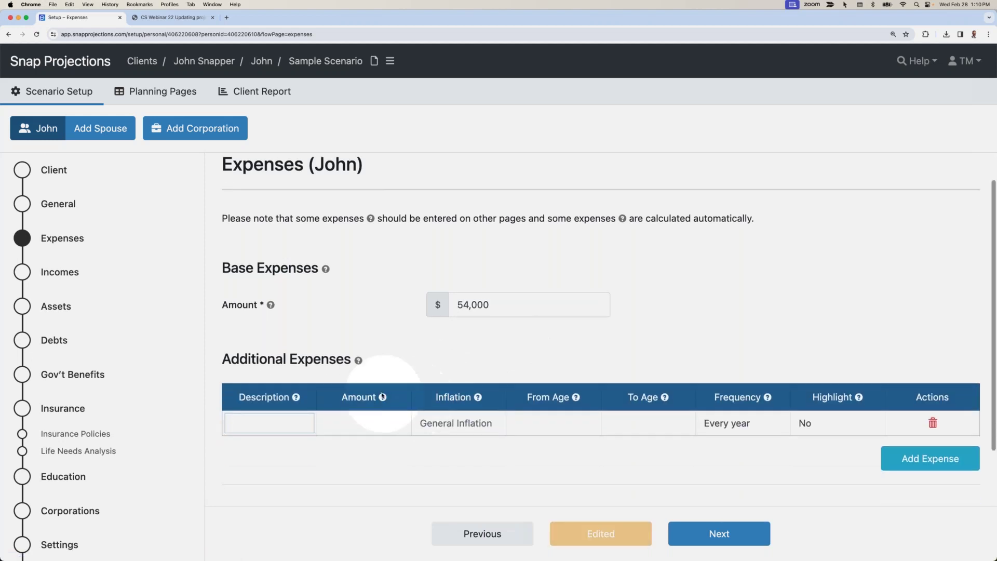
click(271, 402)
text(Travel)
key(Tab)
text(10,000)
key(Tab)
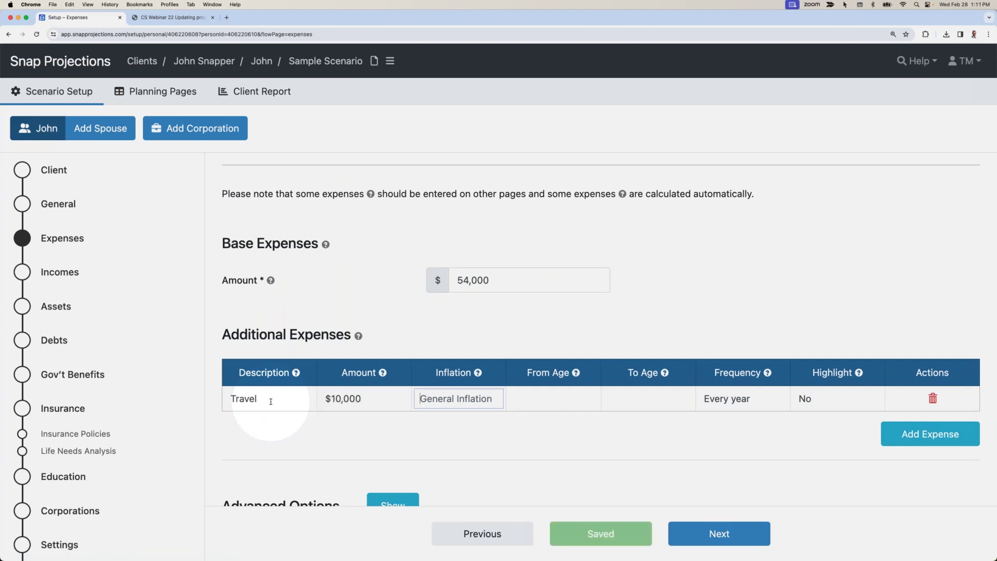
Set the Travel expense to run from age 65 to age 74 and set its Highlight option to Yes
click(527, 401)
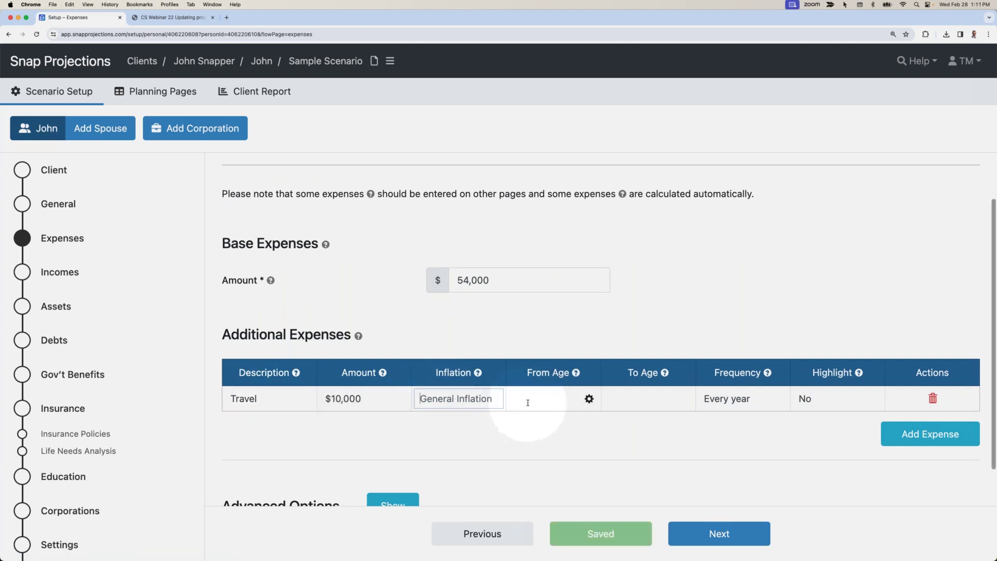
text(65)
key(Tab)
text(74)
click(579, 443)
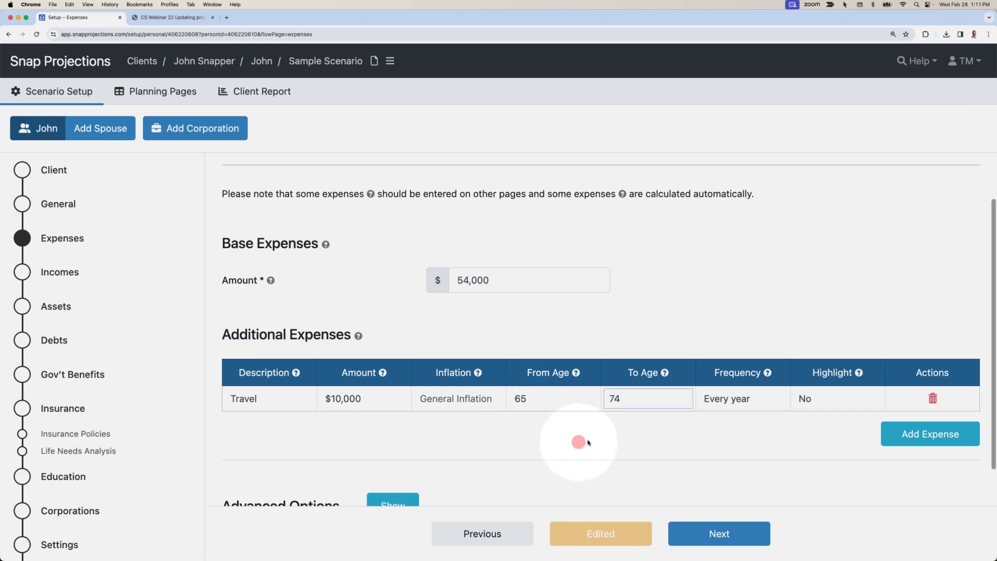
click(820, 403)
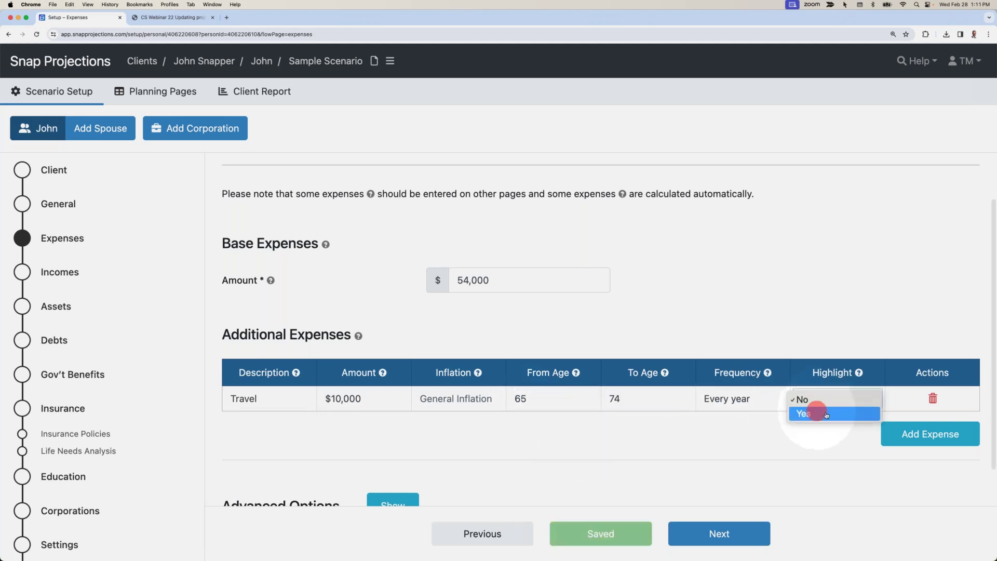
click(817, 410)
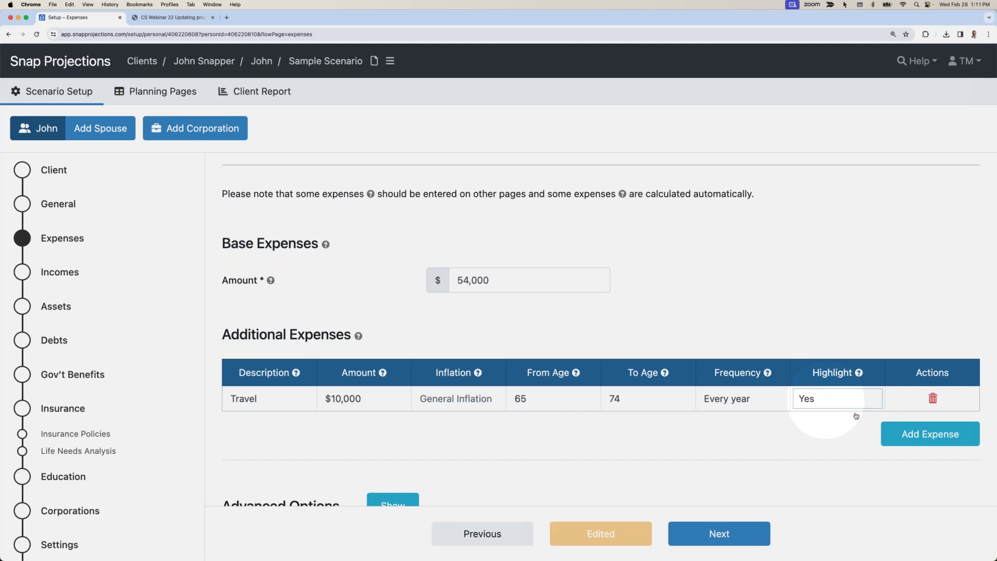
Add a second additional expense named Renovation with an amount of $20,000 and 0% inflation
click(914, 433)
text(Renovation)
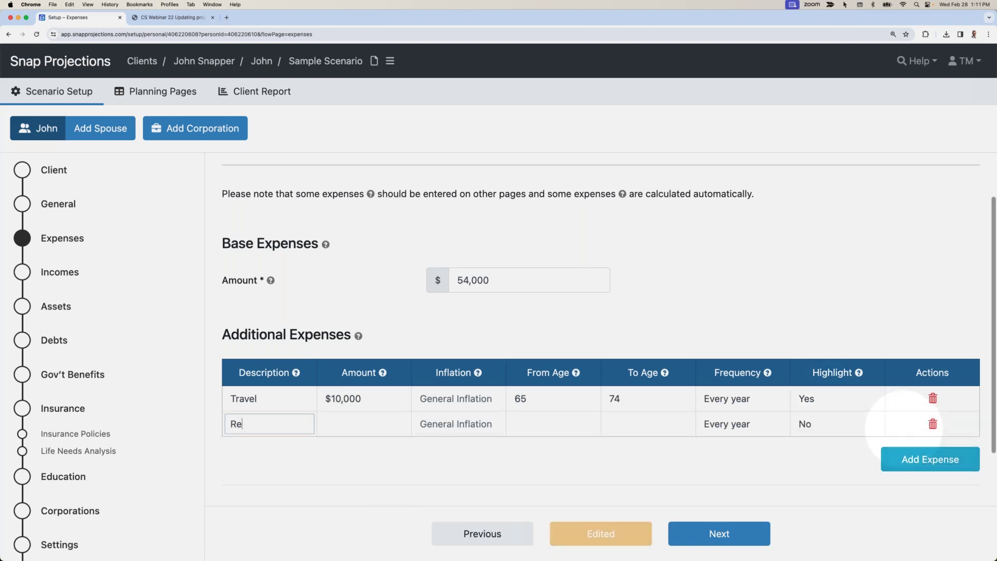
key(Tab)
text(20)
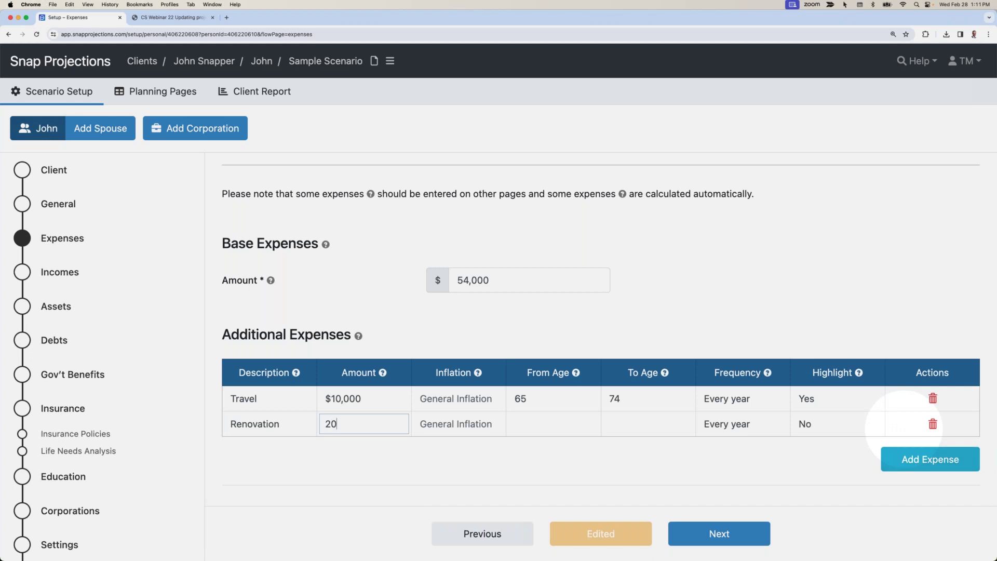
key(Tab)
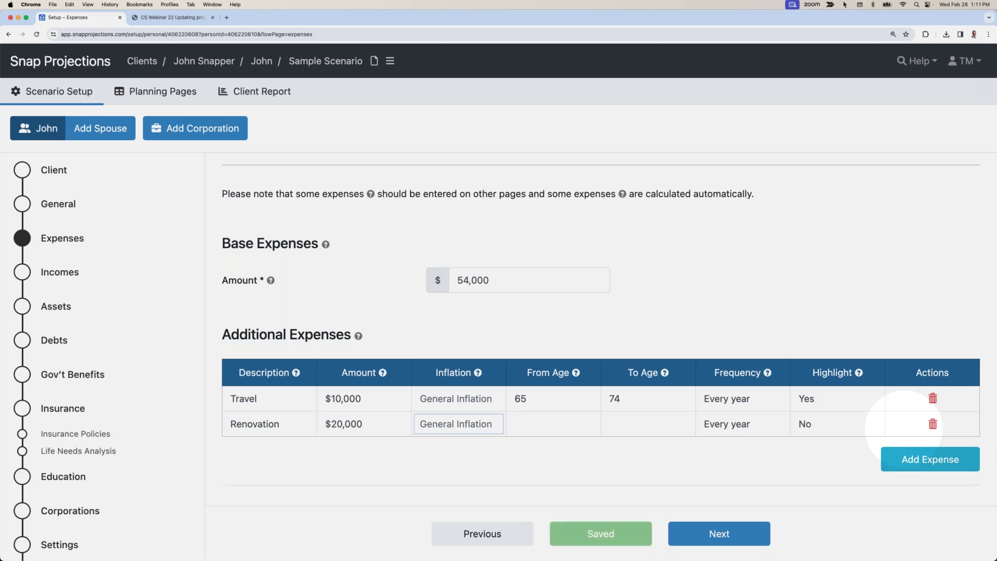
text(0)
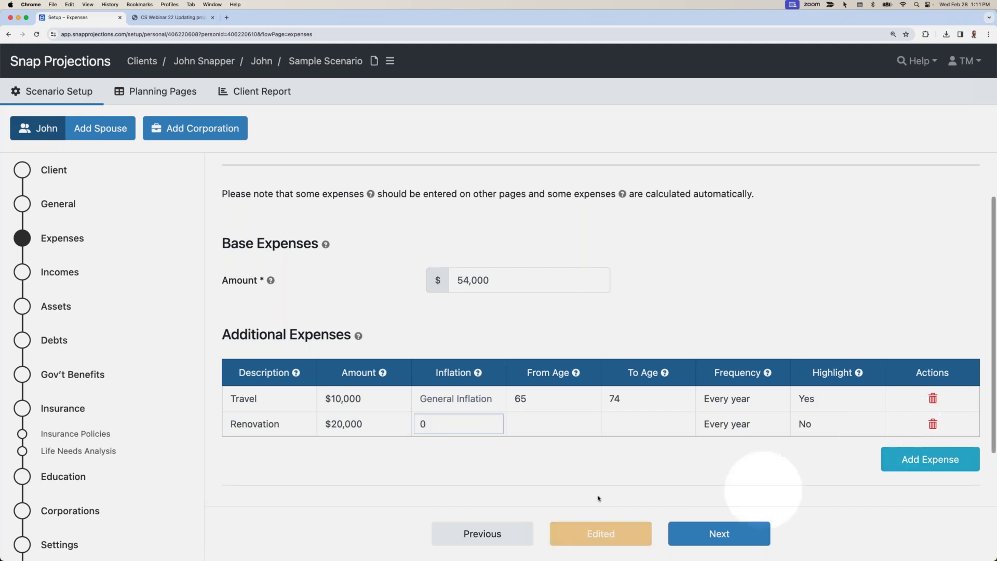
click(483, 478)
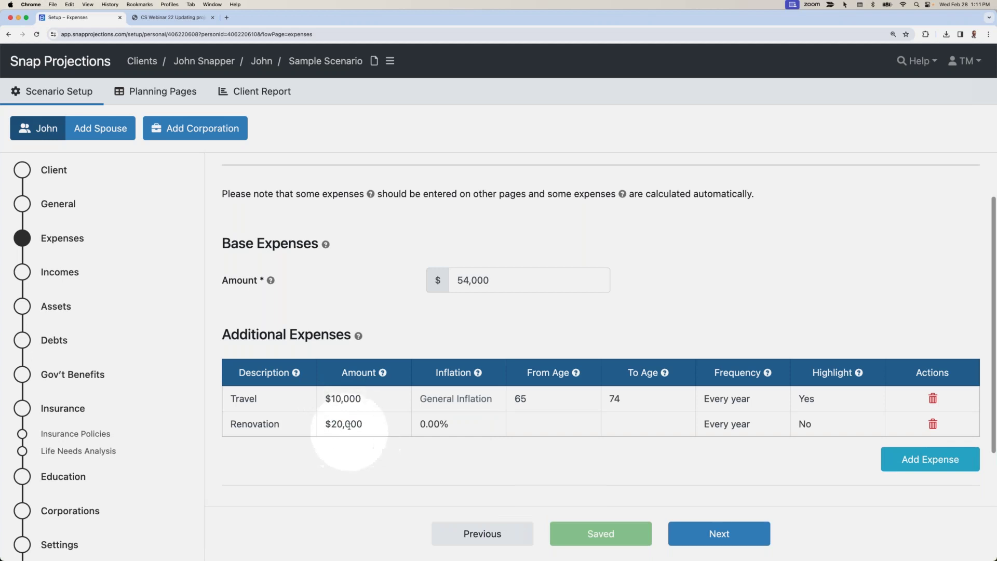
Set the Renovation expense to start and end at age 66 and set its Highlight option to Yes
click(531, 425)
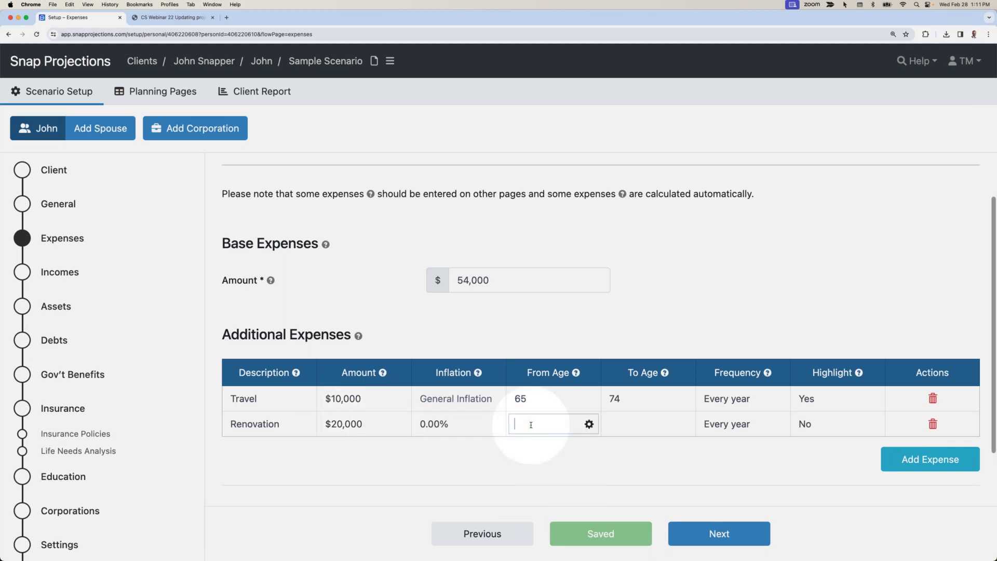
text(66)
key(Tab)
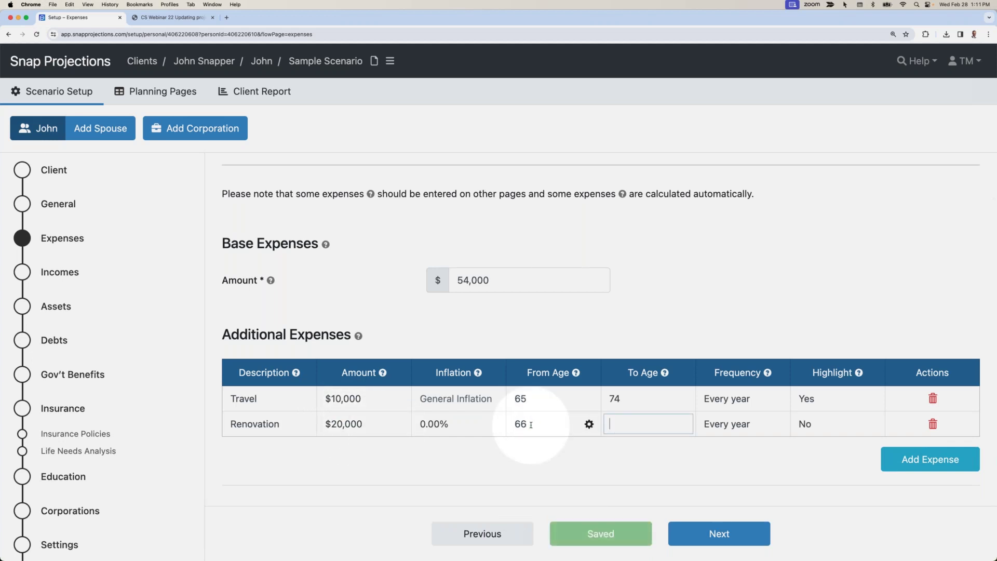
text(66)
key(Return)
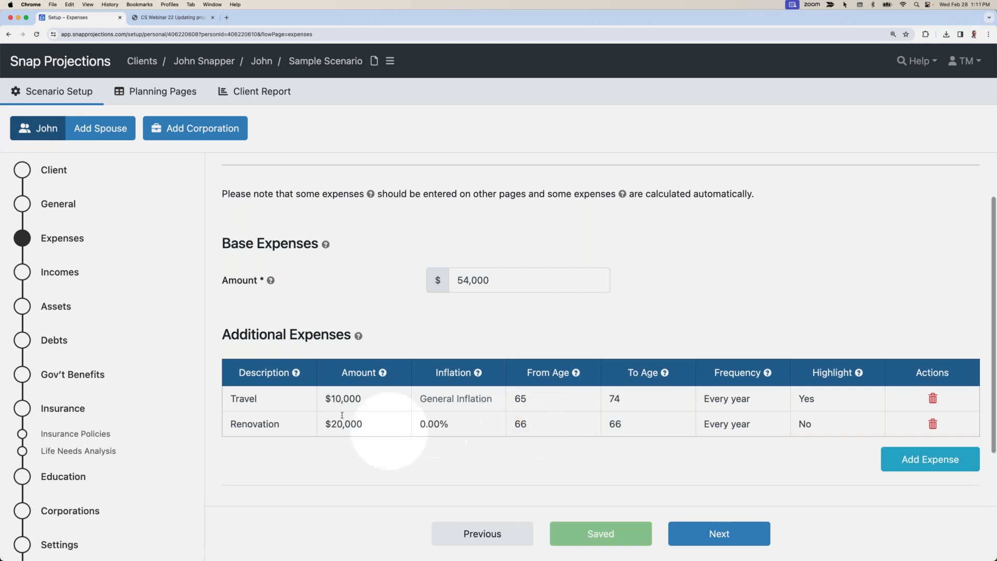
mouse_move(533, 424)
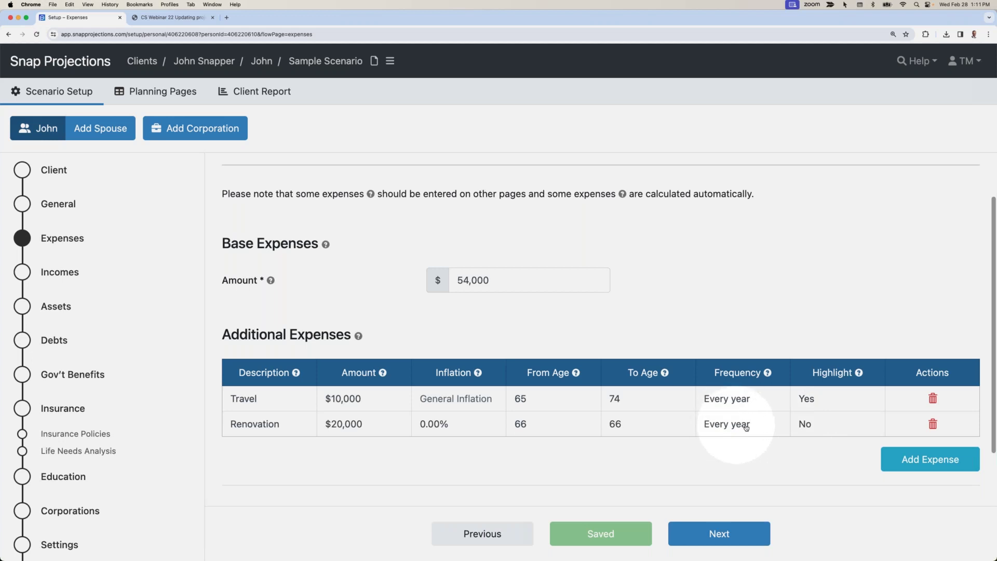
click(804, 424)
click(805, 439)
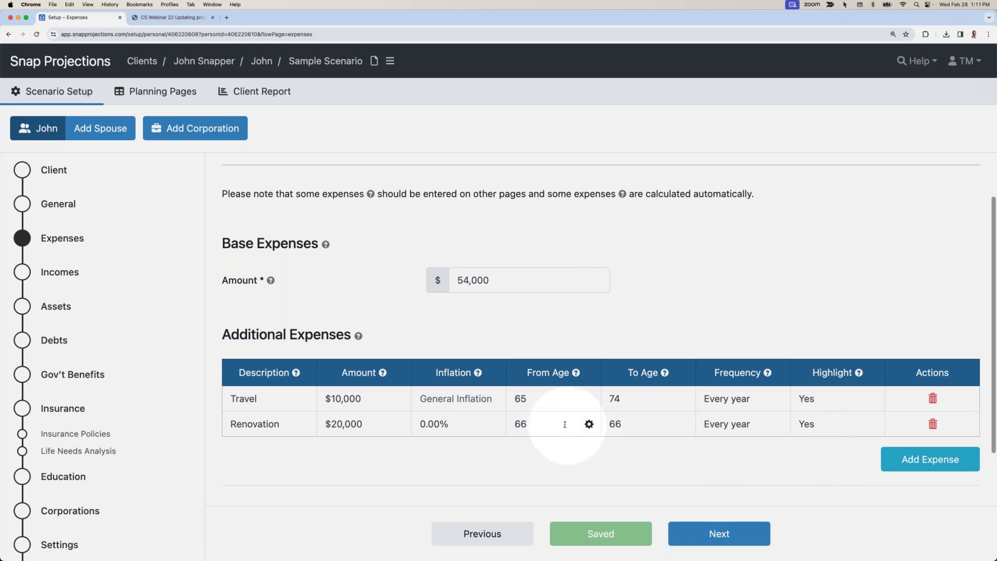
Check the calendar dates behind the Renovation expense's From Age and To Age, and dismiss them without applying anything
click(590, 425)
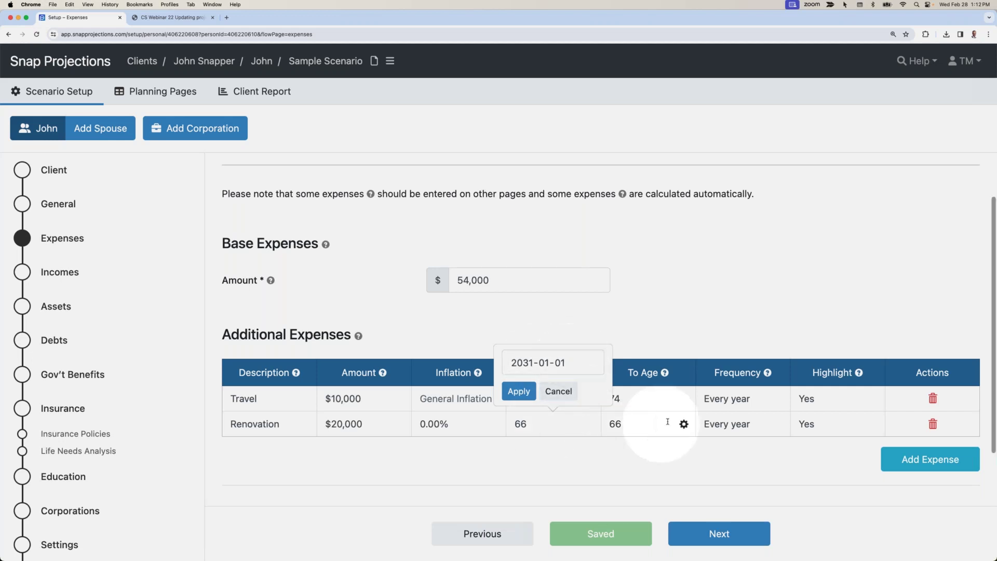
click(684, 424)
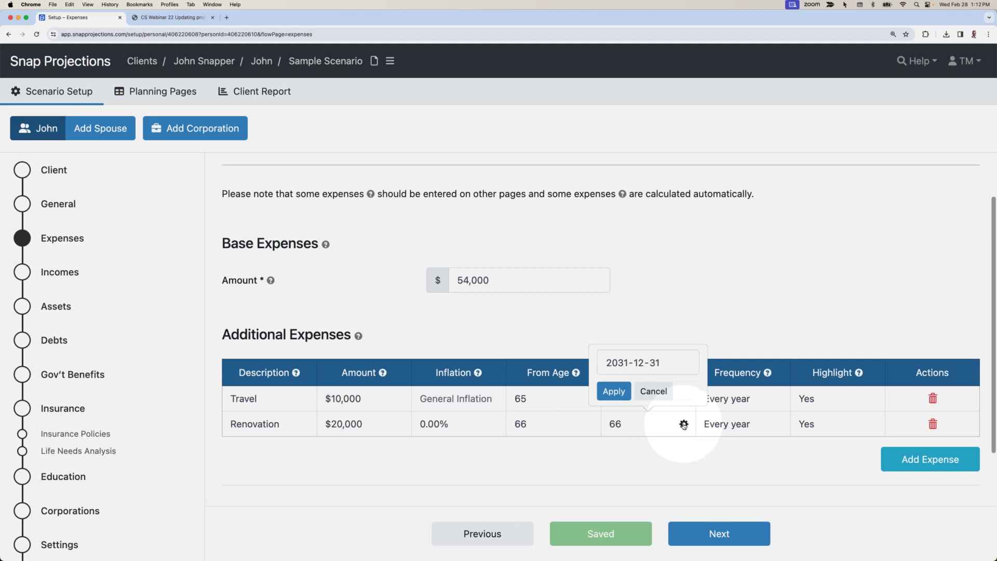
click(653, 392)
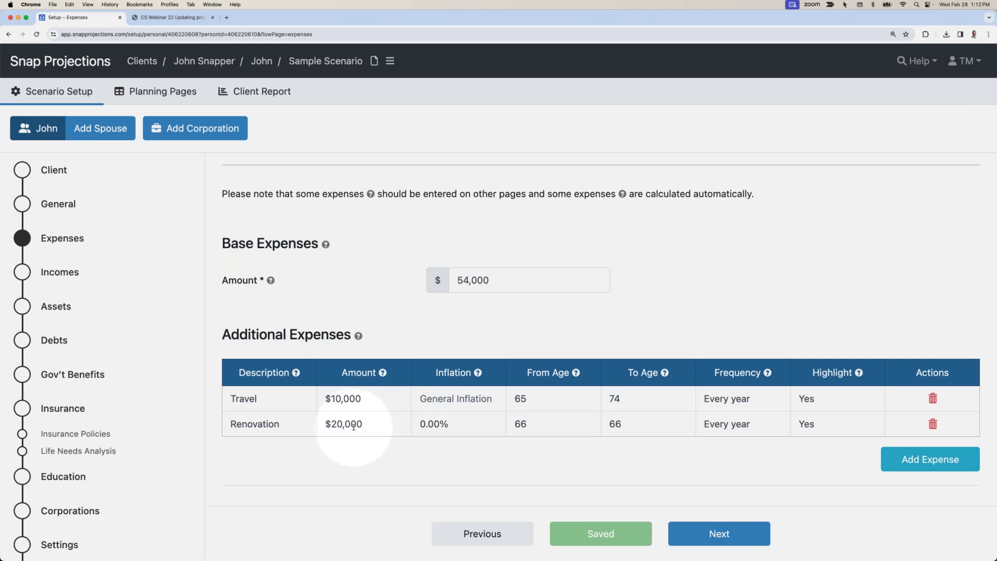
click(589, 424)
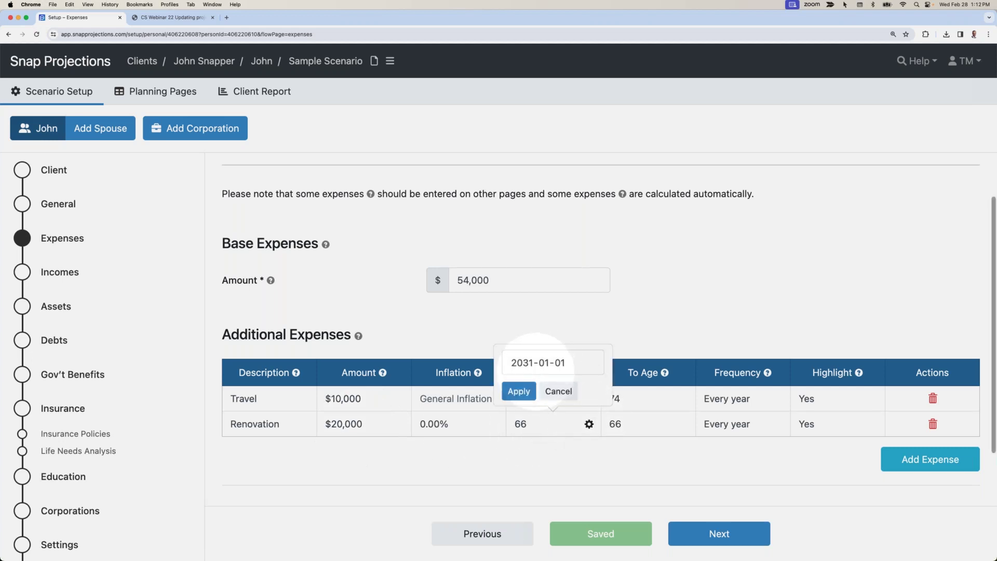
click(589, 424)
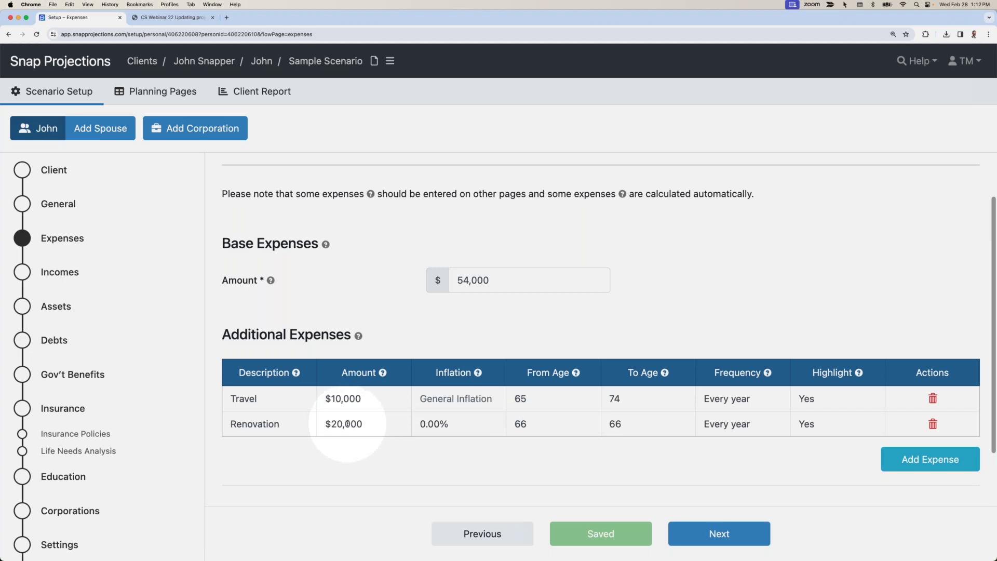
click(590, 424)
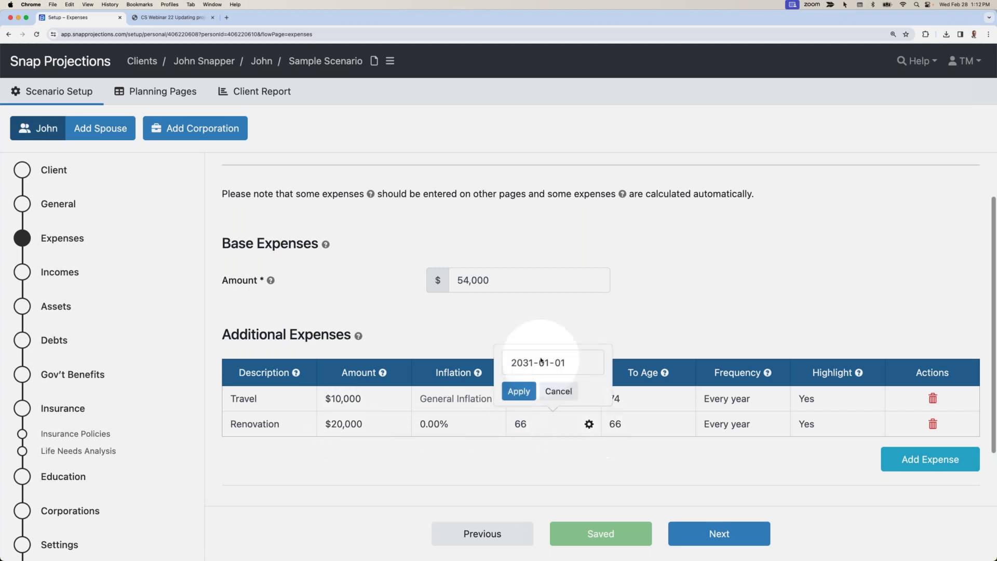
click(684, 424)
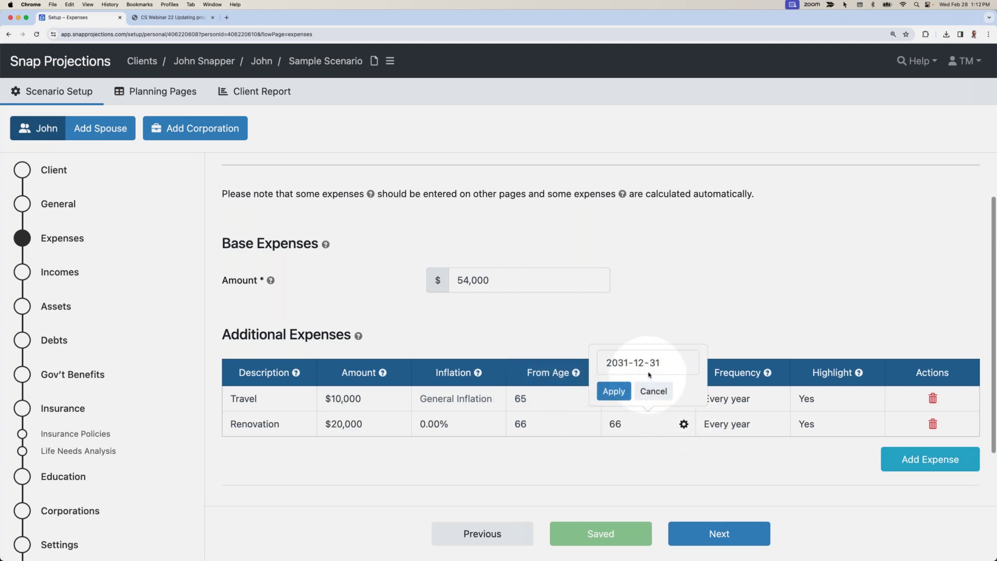
click(653, 391)
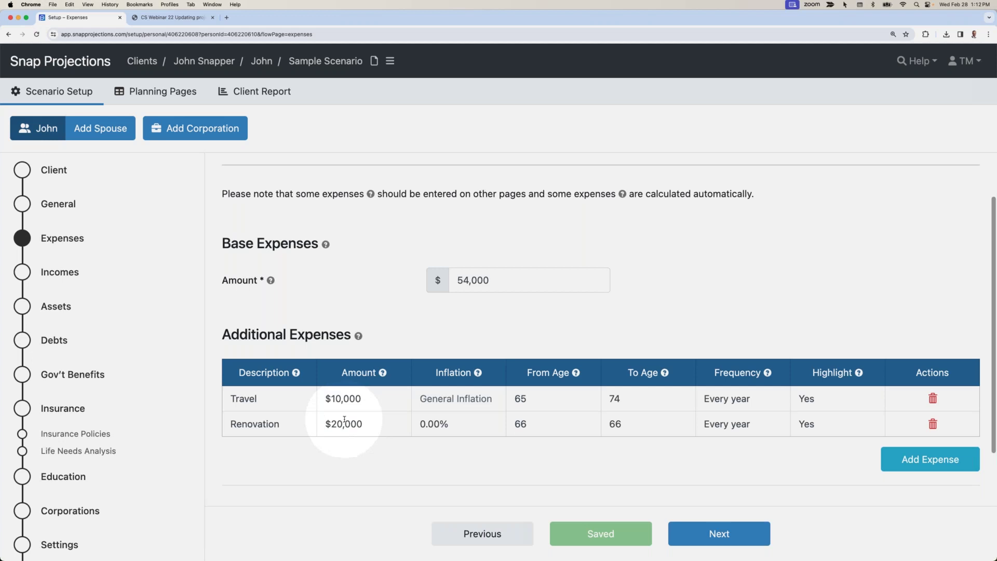
Review the Travel and Renovation expenses year by year in the planning pages
scroll(345, 422, up, 1)
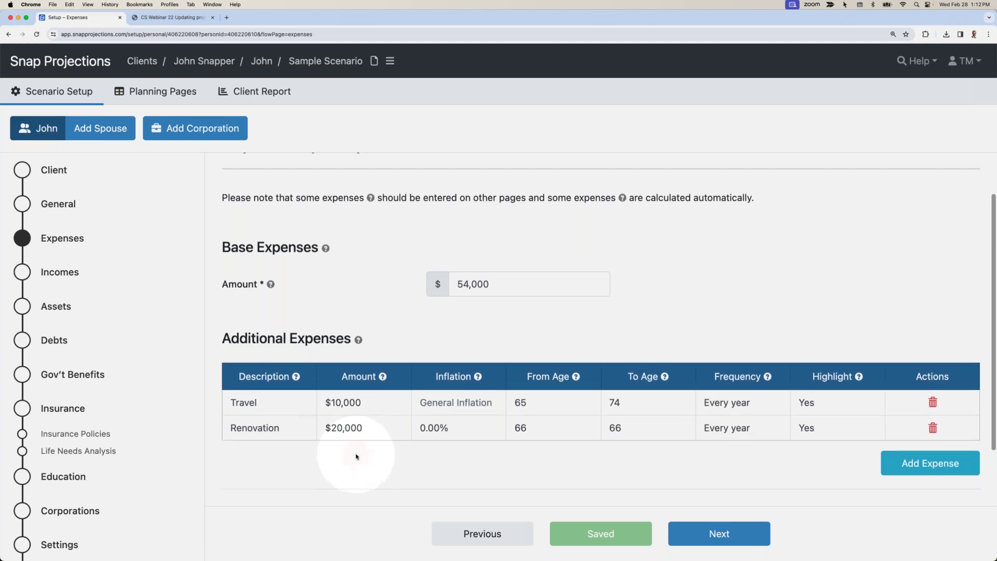
click(152, 95)
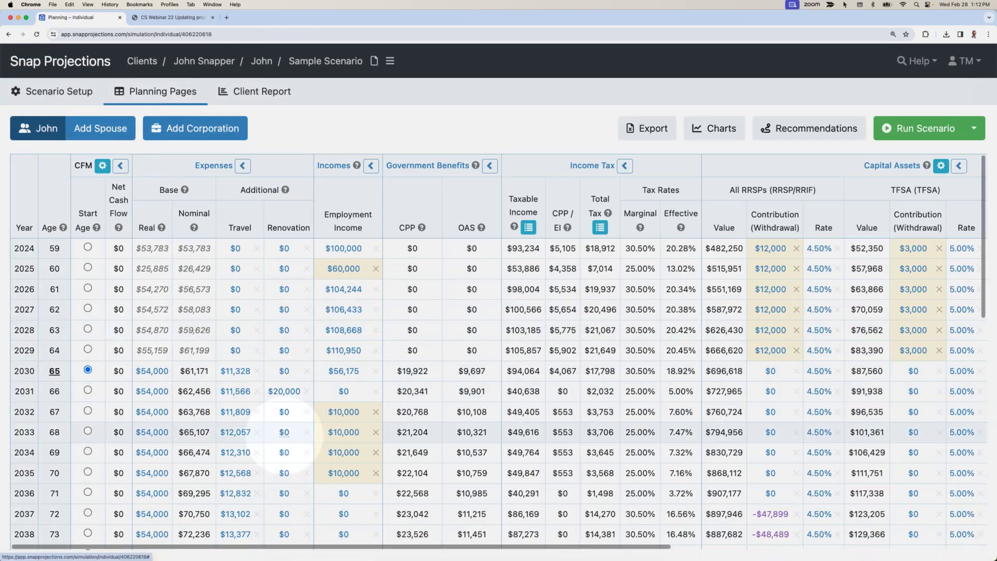
scroll(284, 416, down, 3)
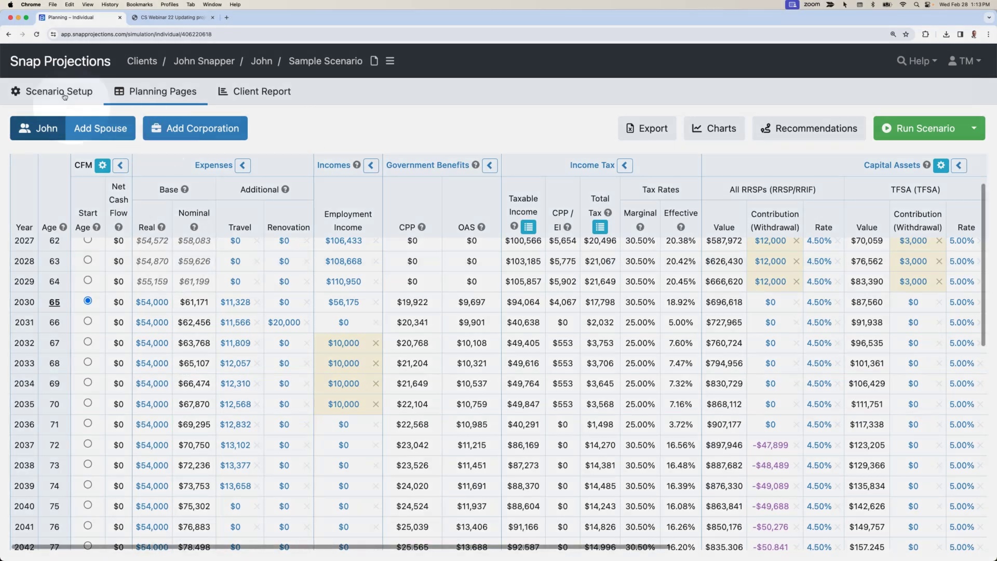
Add a capital asset named FHSA with a value of $8,000 and type FHSA on the Assets setup page
click(59, 91)
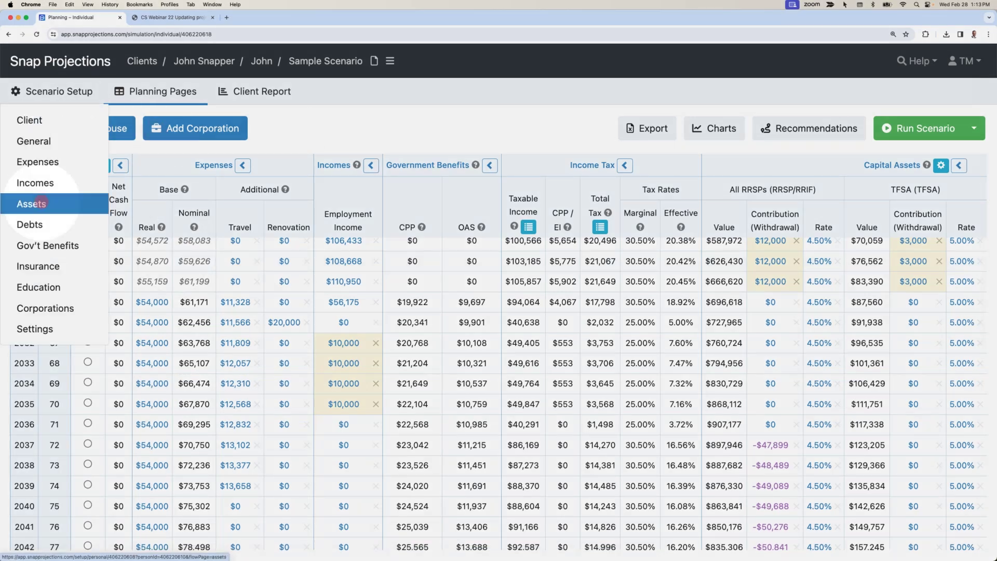
click(31, 203)
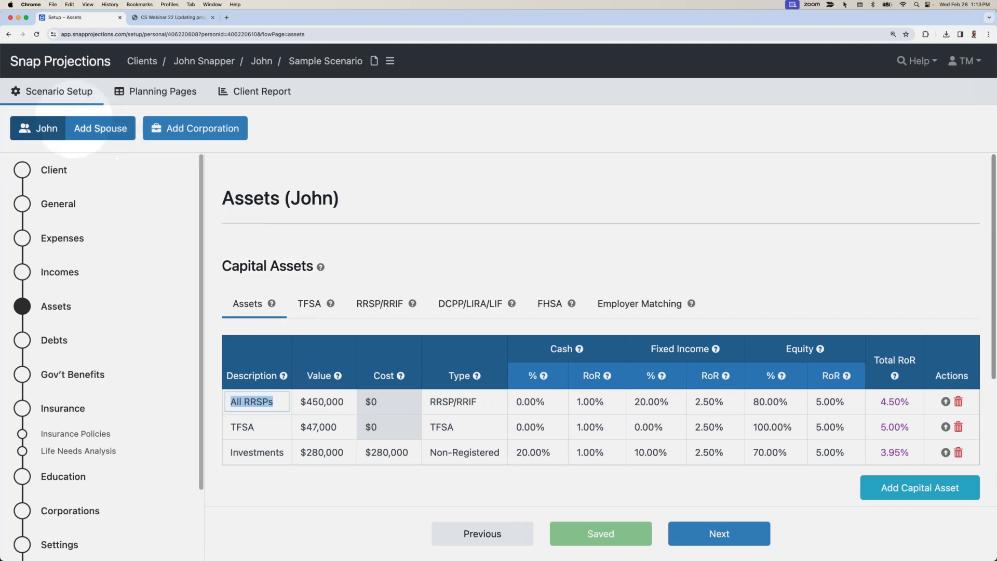
scroll(886, 495, down, 1)
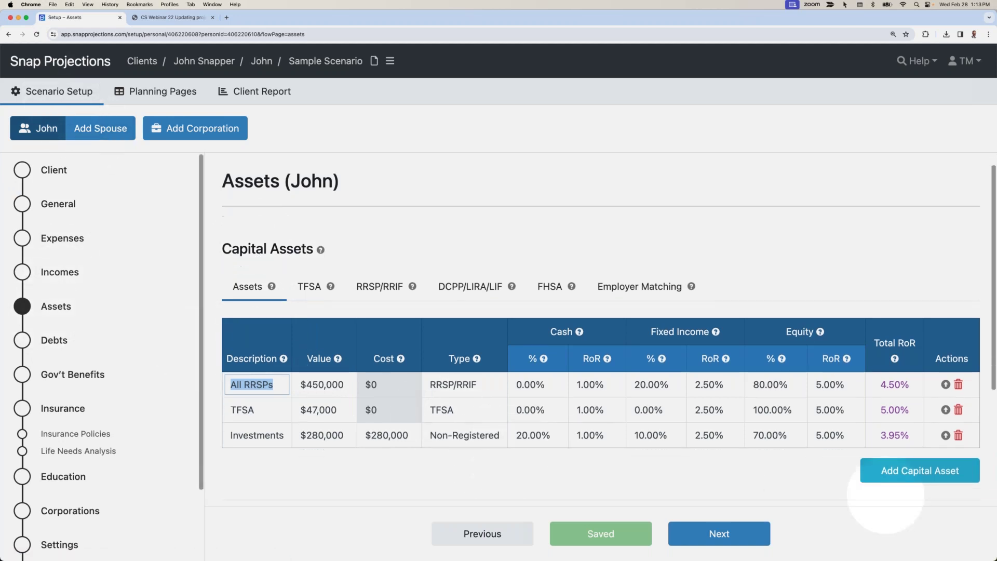
click(890, 470)
text(FHSA)
key(Tab)
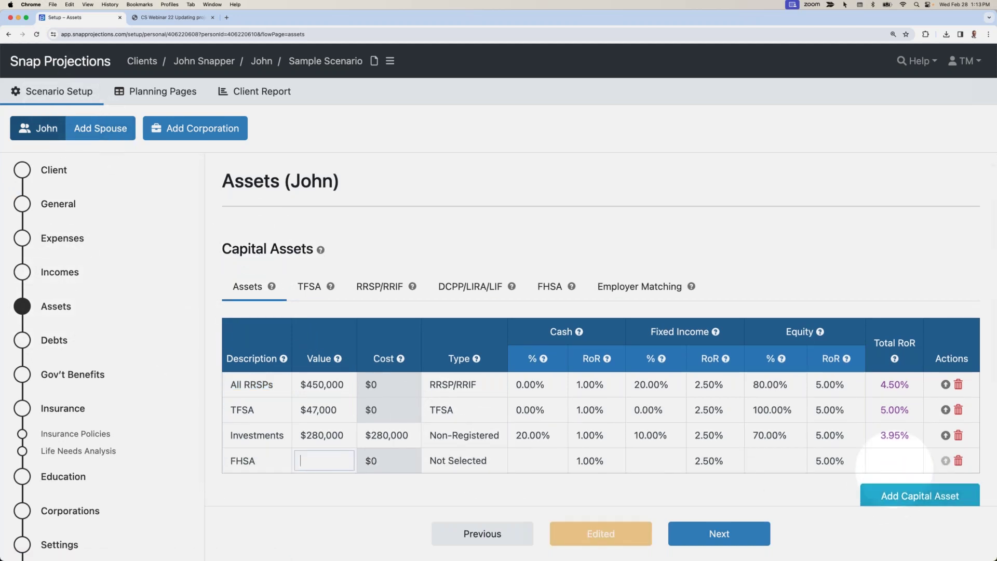
text(8,000)
key(Tab)
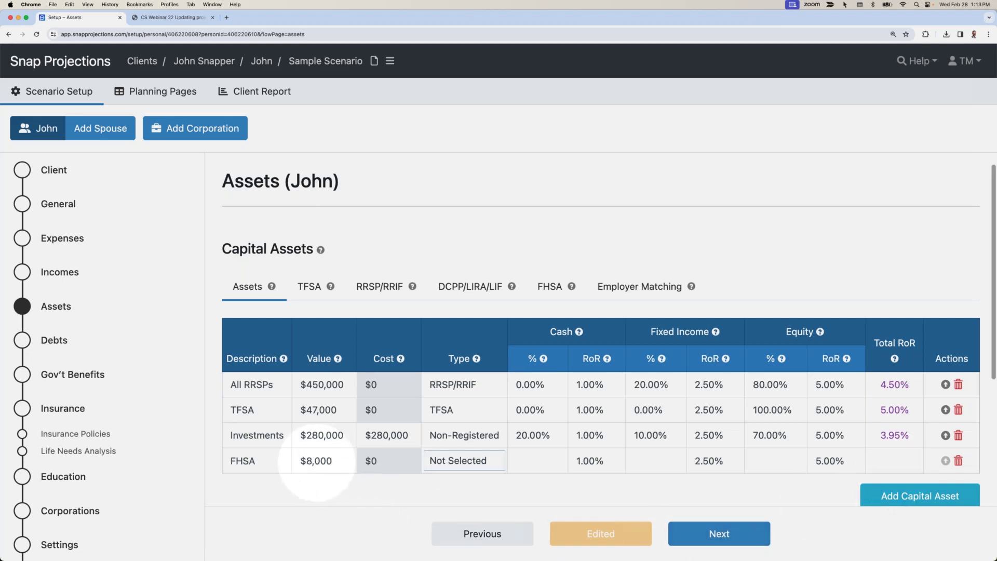
click(455, 464)
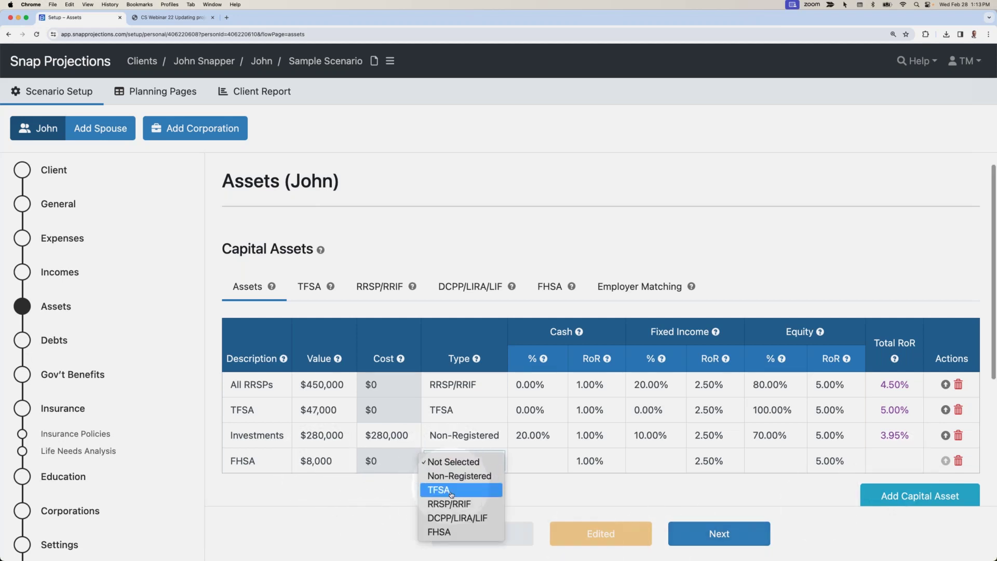
click(455, 532)
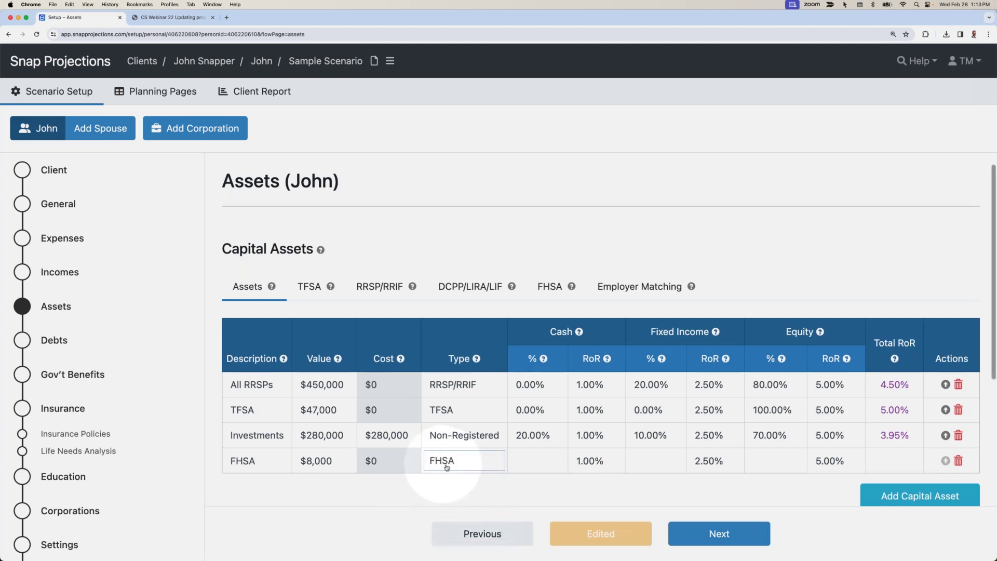
Allocate the FHSA asset 0% to cash and 100% to fixed income
click(531, 457)
text(0)
key(Tab)
key(Tab)
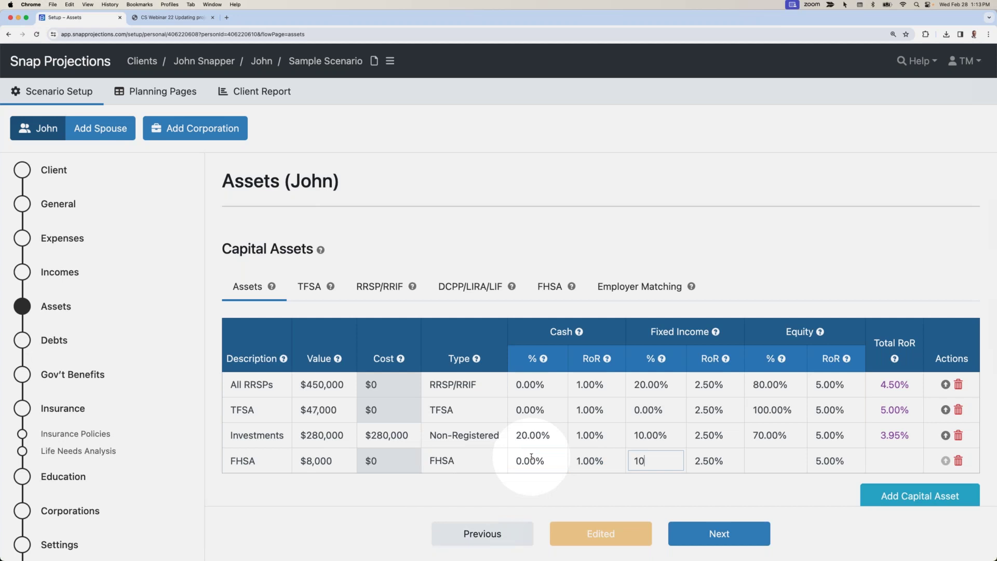
text(100)
click(553, 478)
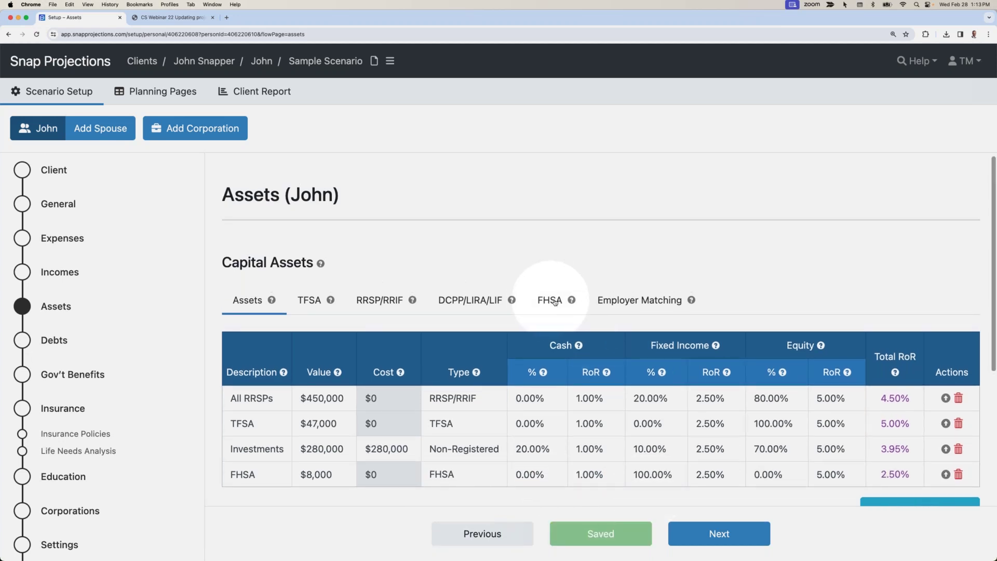
Set the FHSA Lifetime Contributions to $8,000 in the capital assets' FHSA settings
click(552, 303)
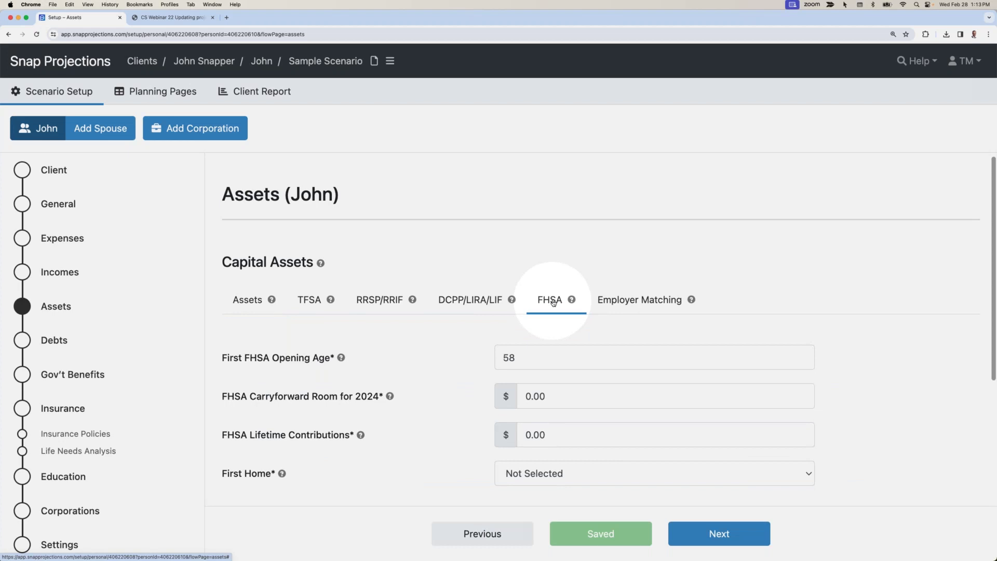
scroll(554, 317, down, 1)
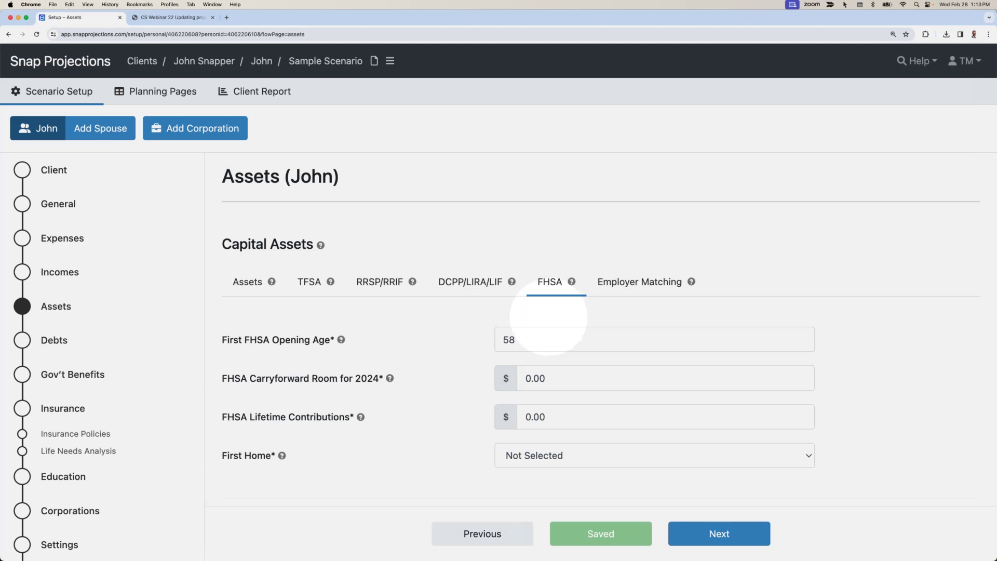
click(545, 417)
text(8,00)
text(0)
click(458, 437)
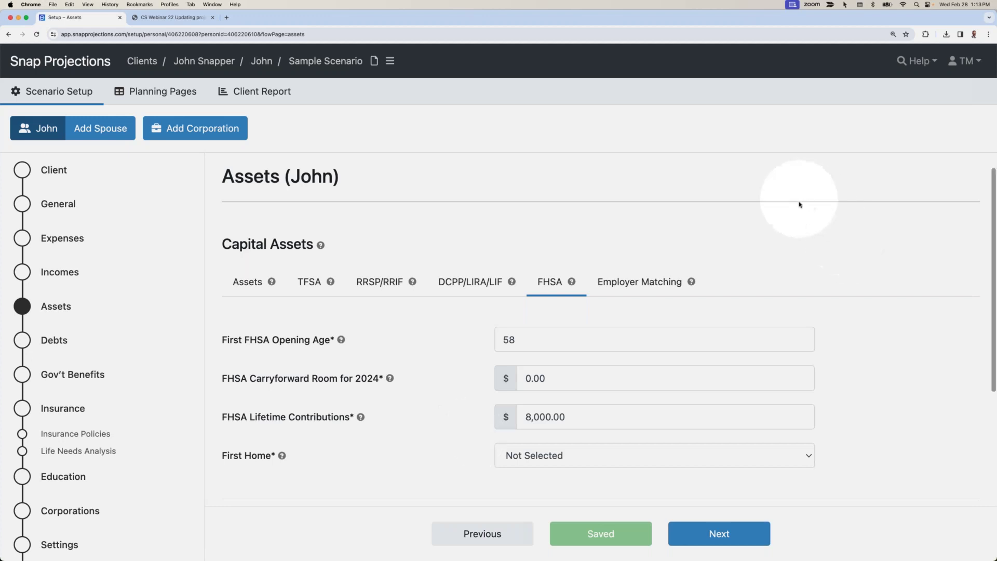
Search the Help Center for "fhsa" and open the First Home Savings Account (FHSA) article
click(915, 63)
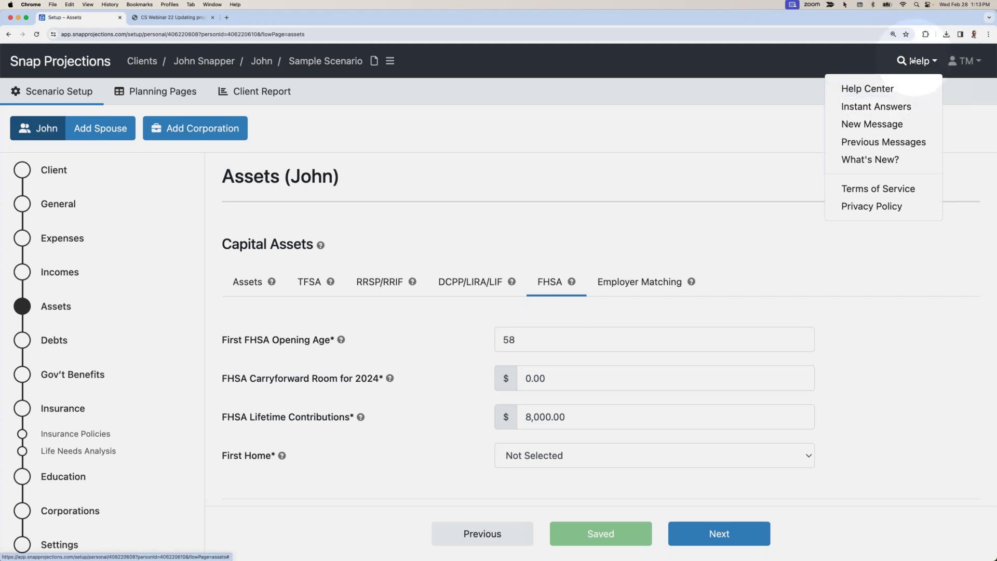
click(876, 84)
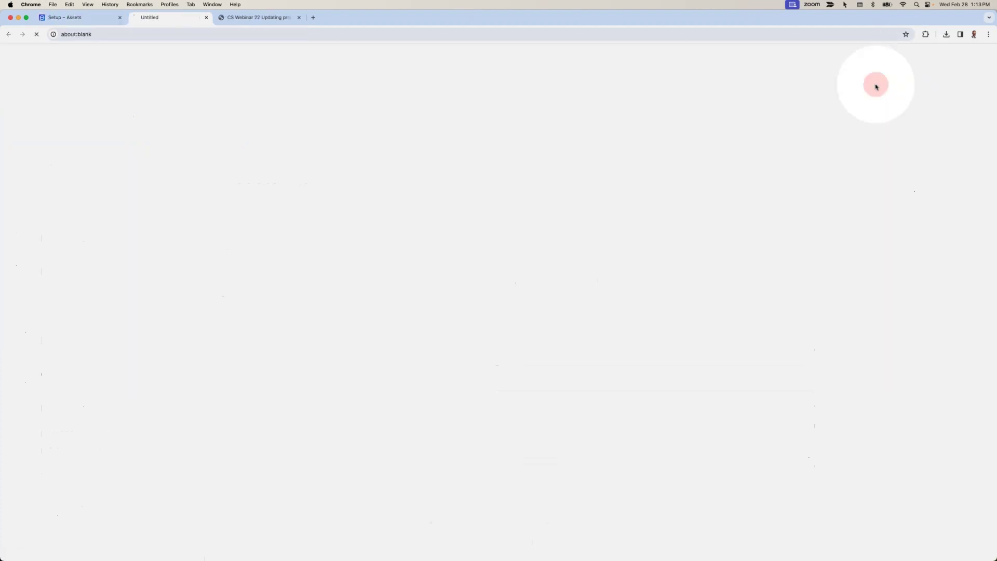
text(fhsa)
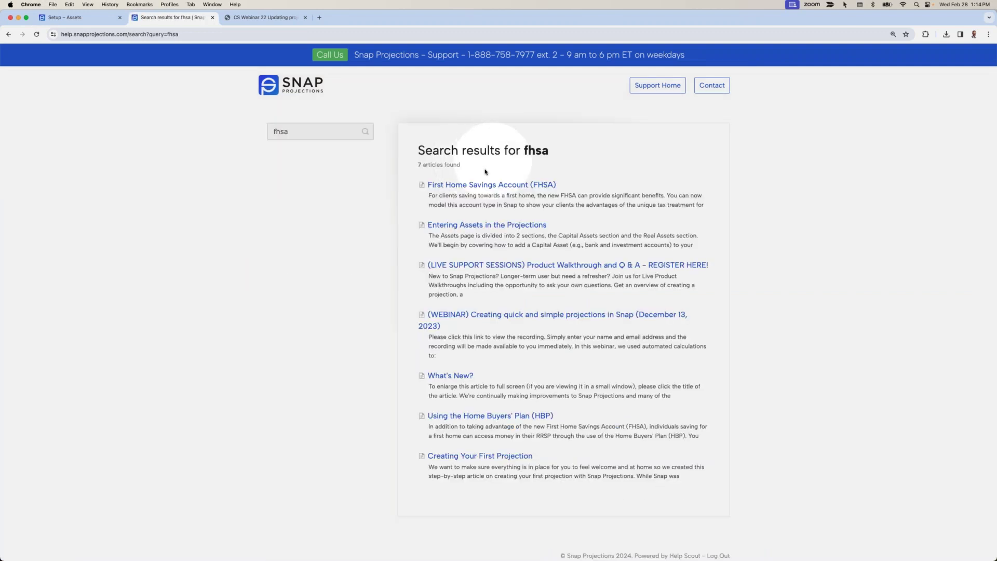
click(489, 185)
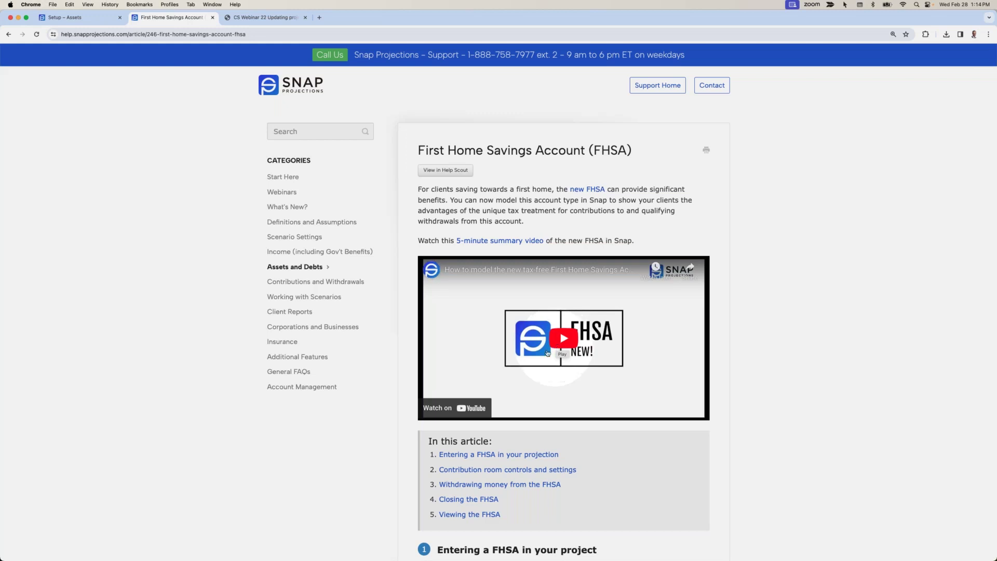
Return to the scenario's planning pages, set the real base expenses at age 65 to $500,000 and rerun the scenario
click(65, 17)
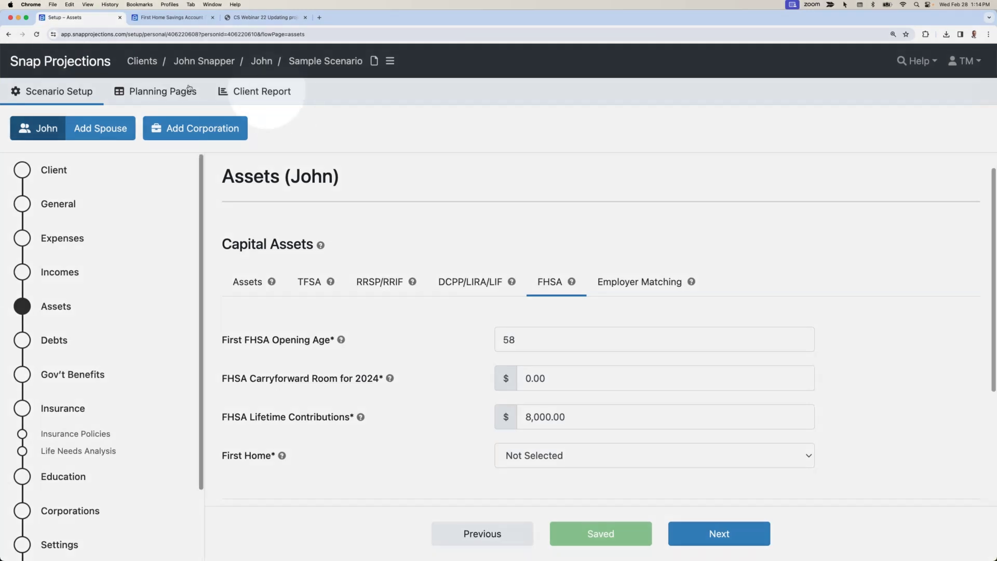
click(179, 91)
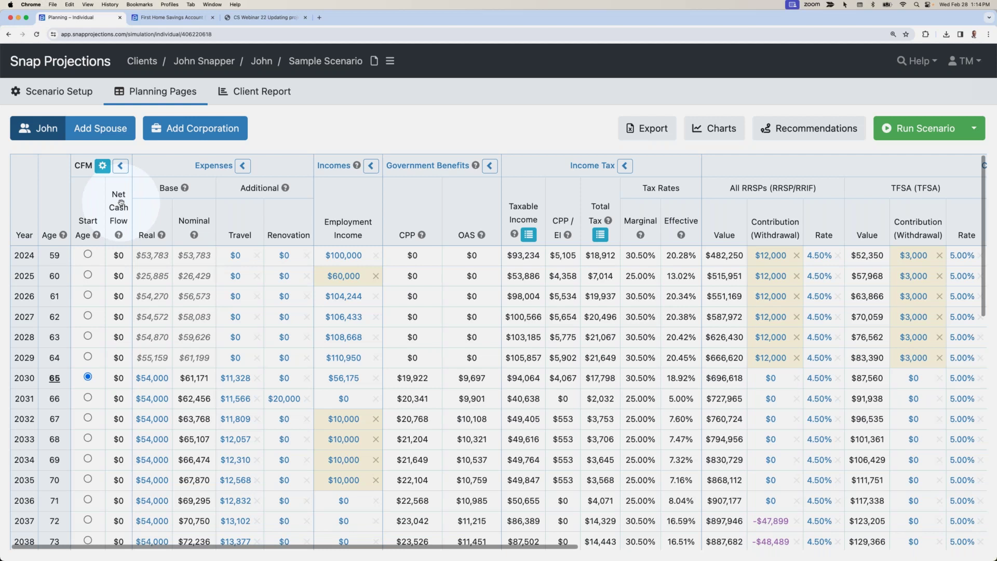
scroll(469, 432, right, 3)
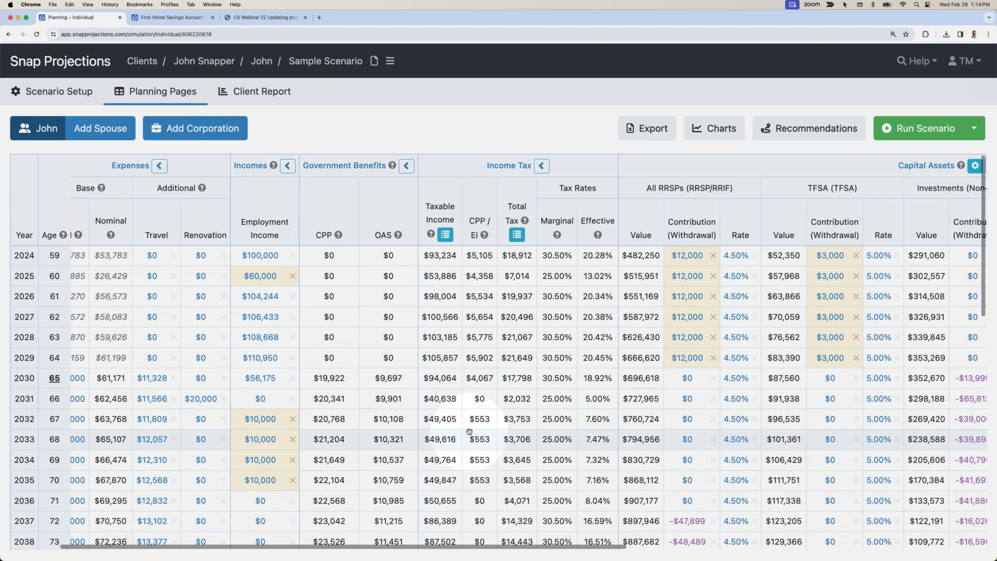
scroll(469, 432, left, 3)
click(152, 378)
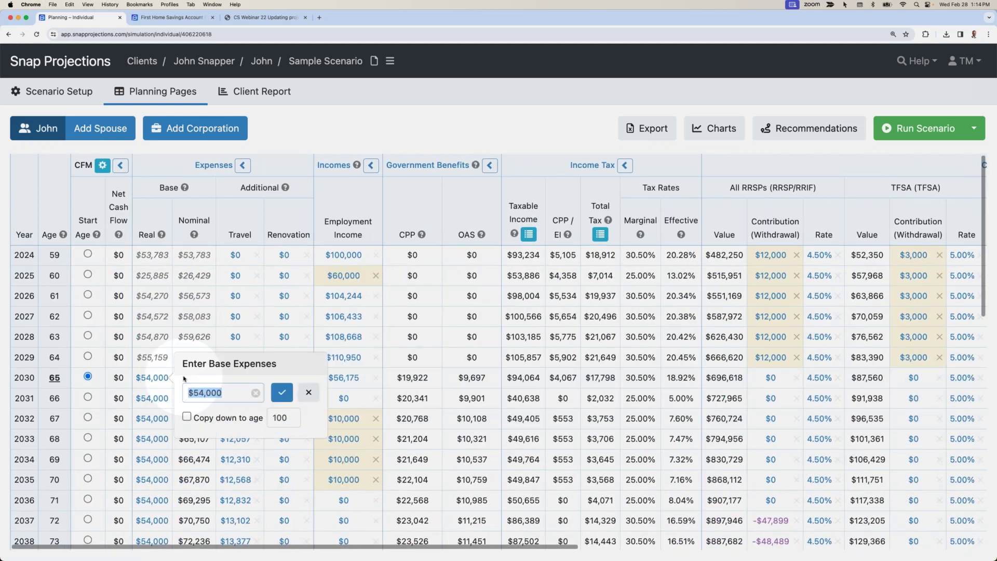
text(500,)
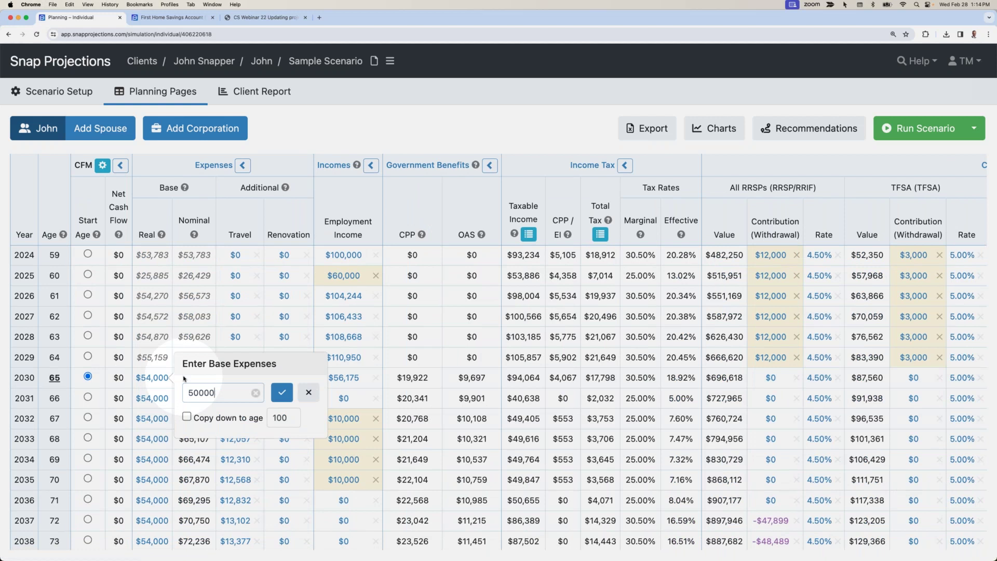
text(000)
key(Return)
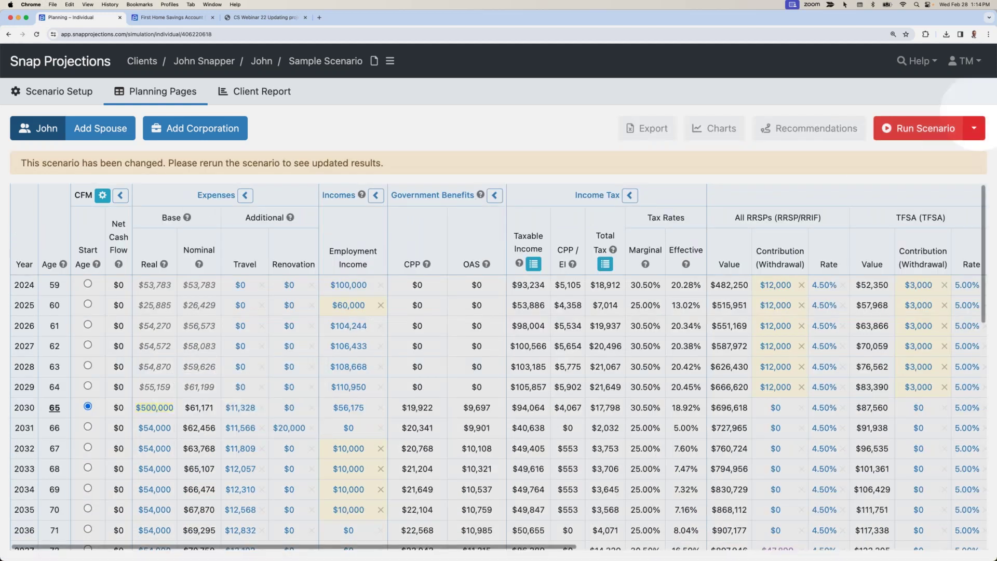
click(930, 130)
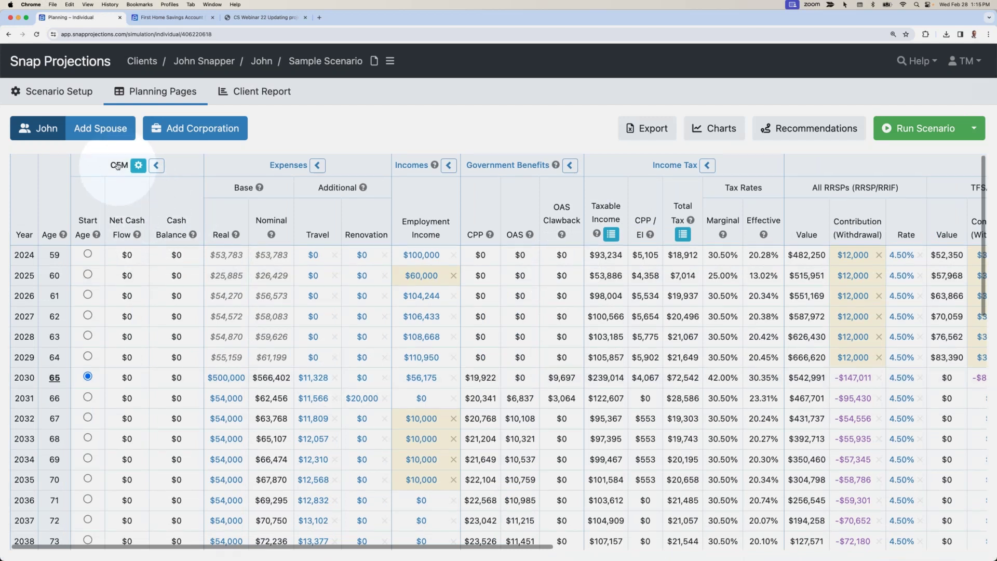
scroll(126, 359, down, 5)
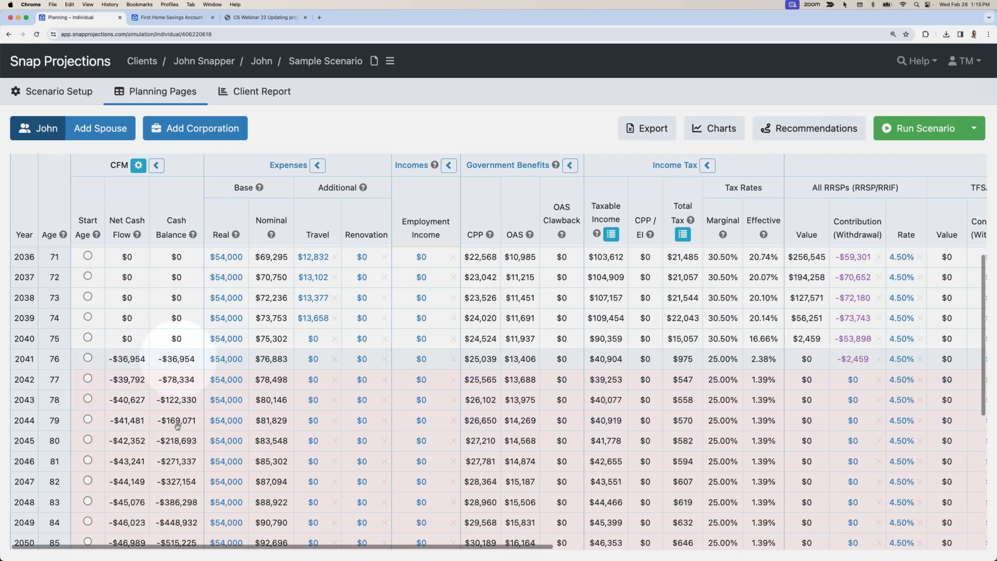
Review the projected yearly net cash flow and cash balance, along with the scenario's retirement recommendations
scroll(154, 361, up, 5)
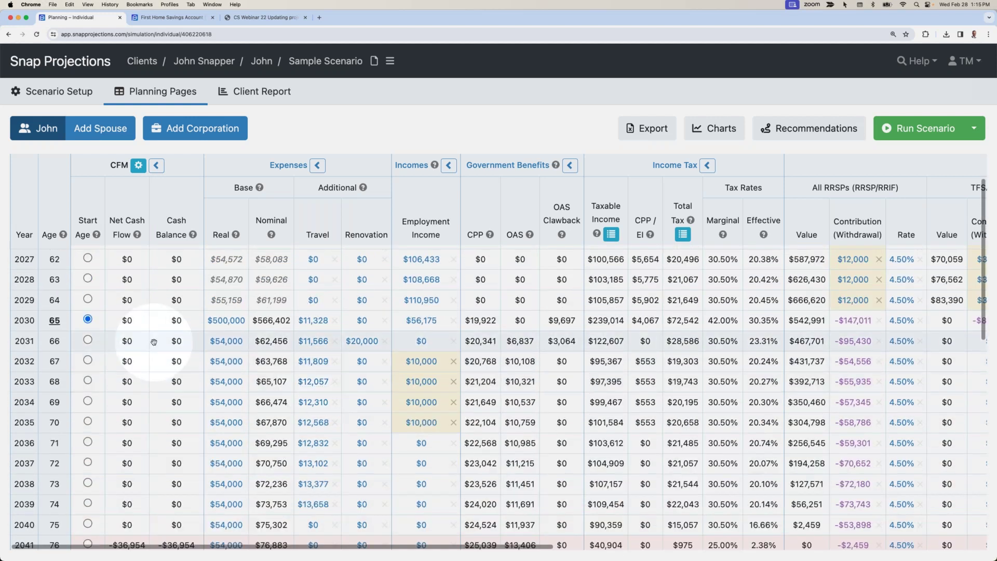
scroll(154, 342, down, 5)
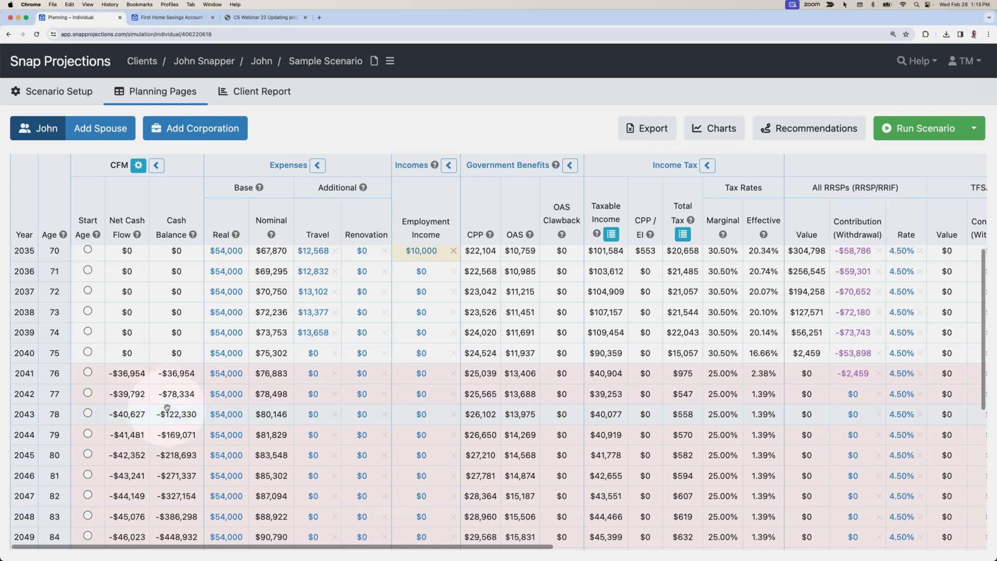
scroll(167, 408, up, 10)
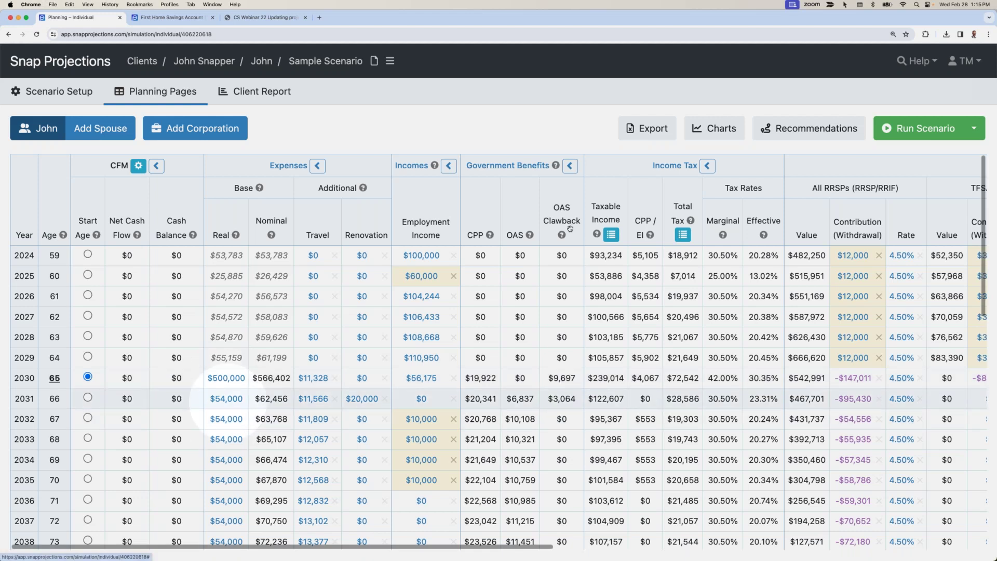
click(812, 121)
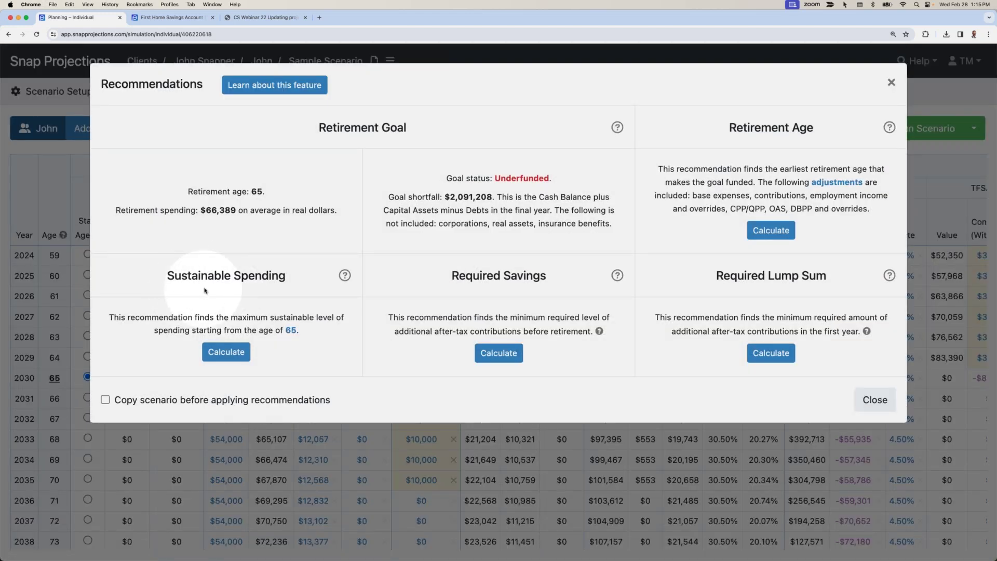
click(883, 400)
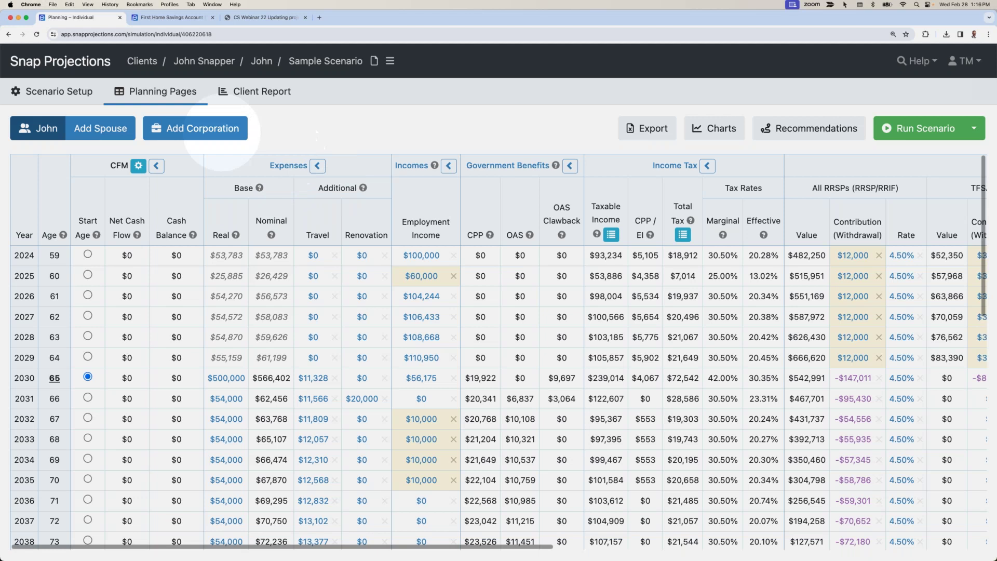
View the scenario's Expenses setup from the planning table and return to the planning pages
click(61, 93)
click(61, 92)
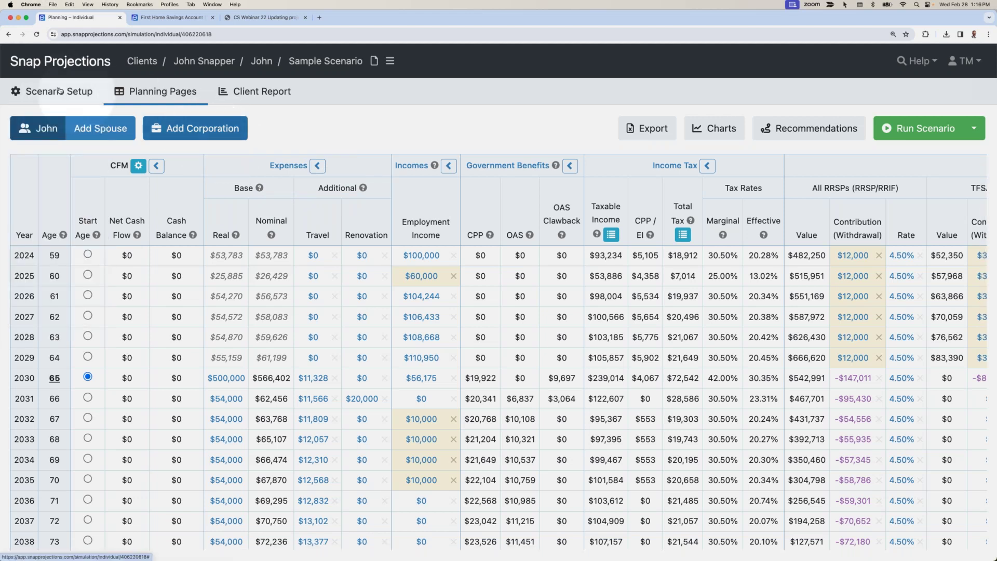
click(61, 92)
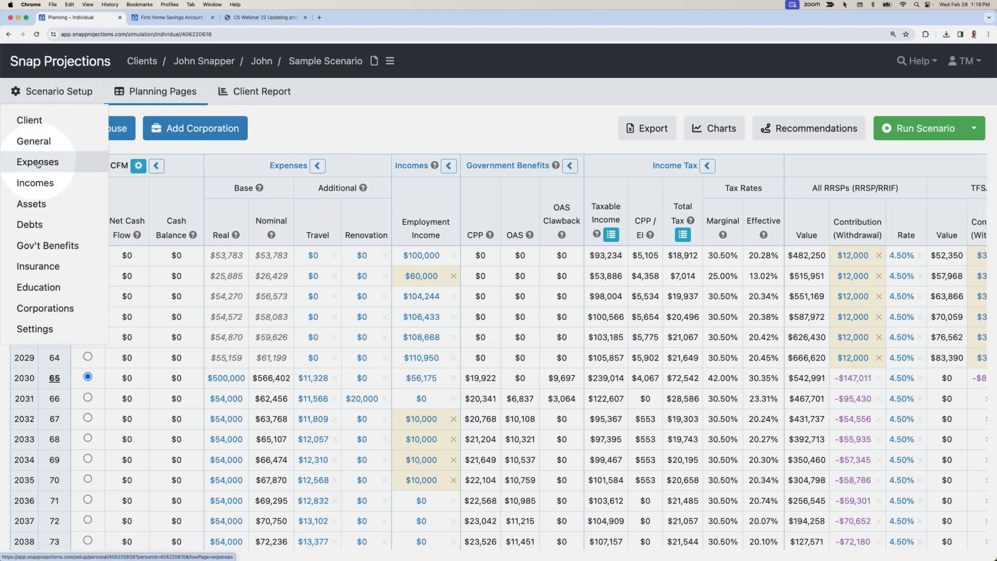
click(178, 170)
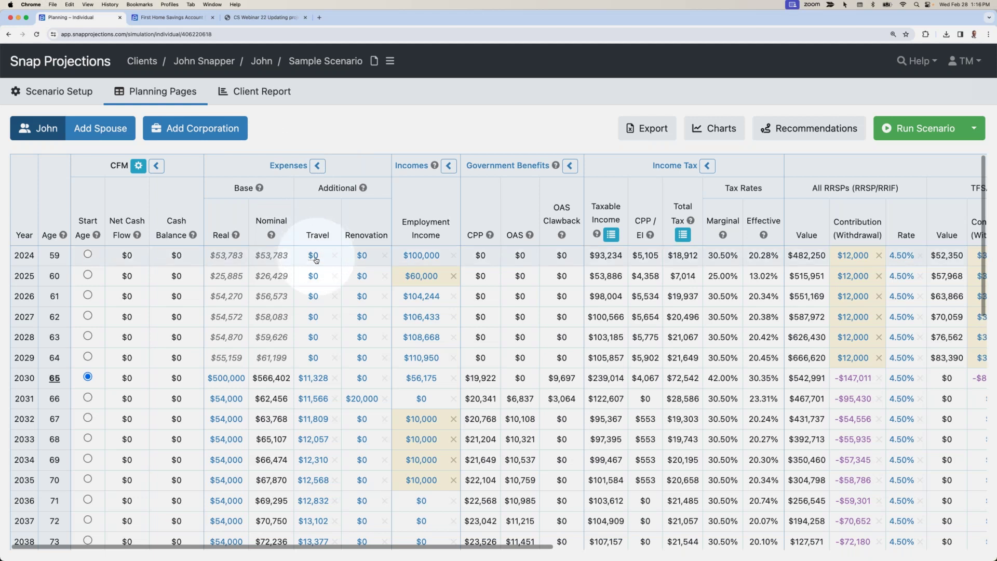
click(288, 165)
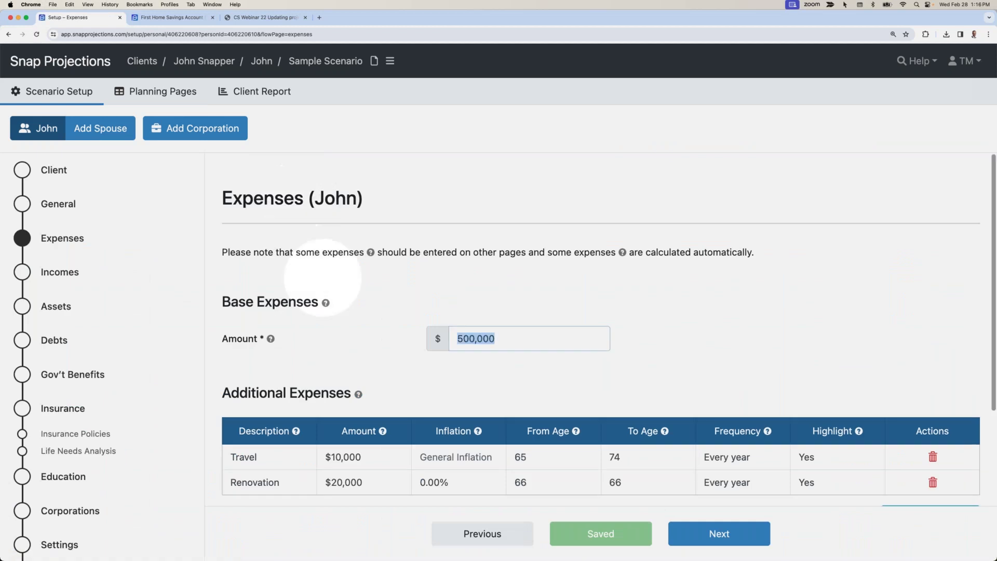
click(145, 89)
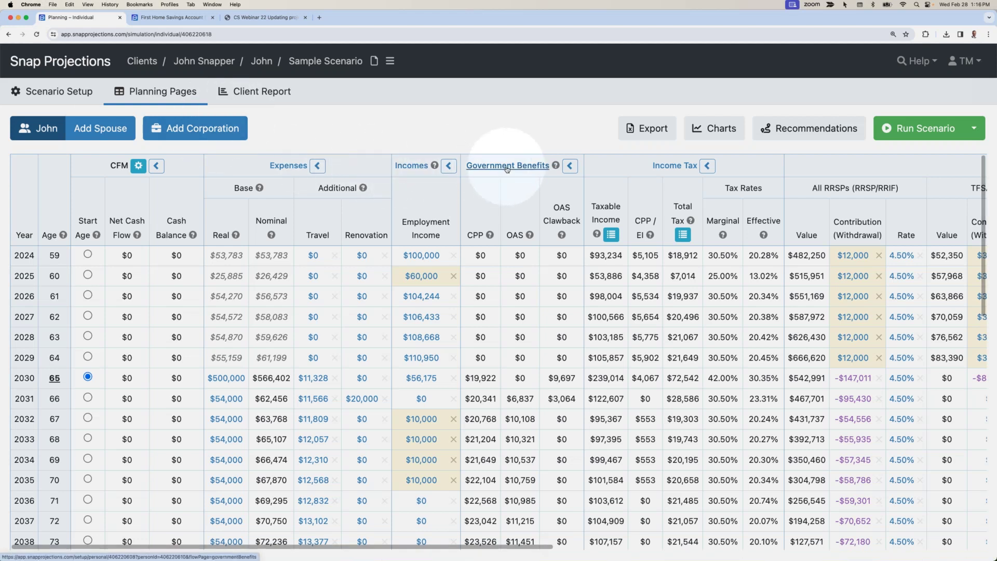
Collapse the Expenses, Incomes, Government Benefits, Income Tax and Capital Assets sections of the planning table to their totals
click(318, 167)
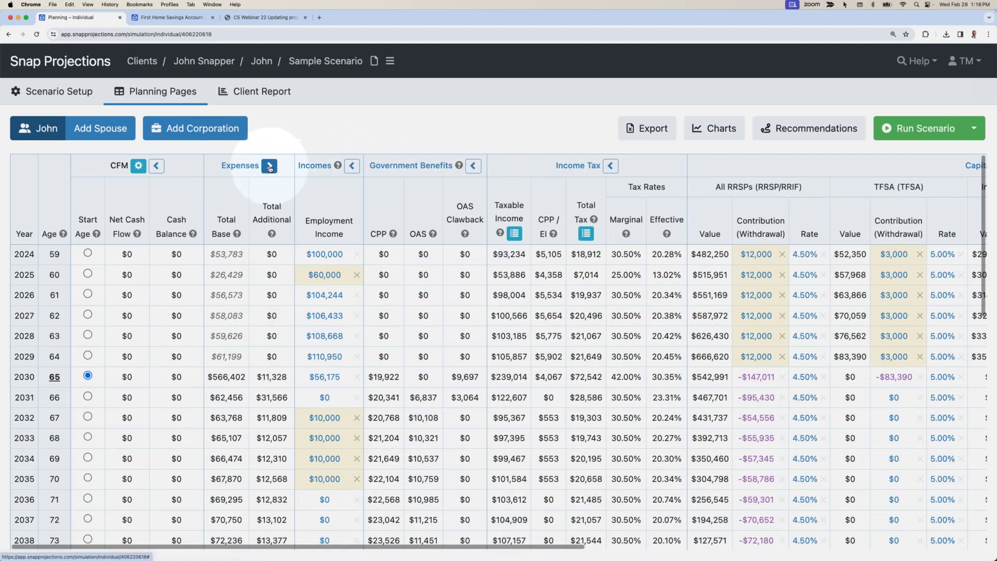
click(270, 168)
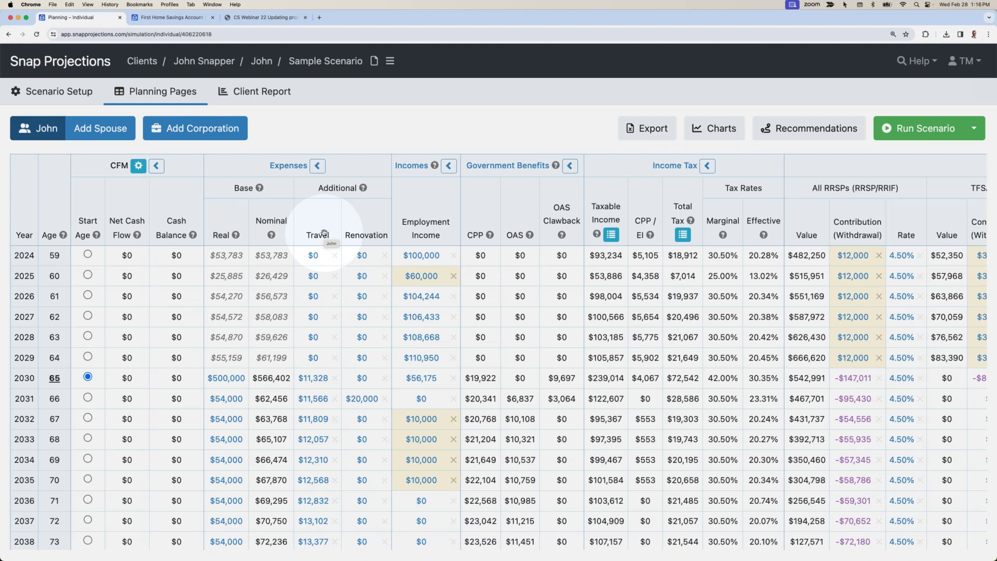
click(317, 166)
click(352, 166)
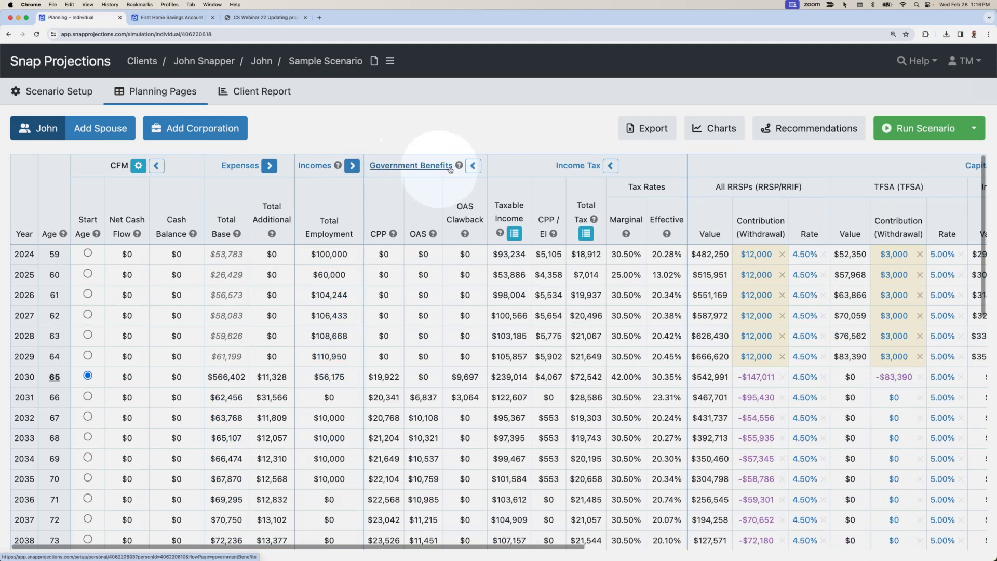
click(473, 165)
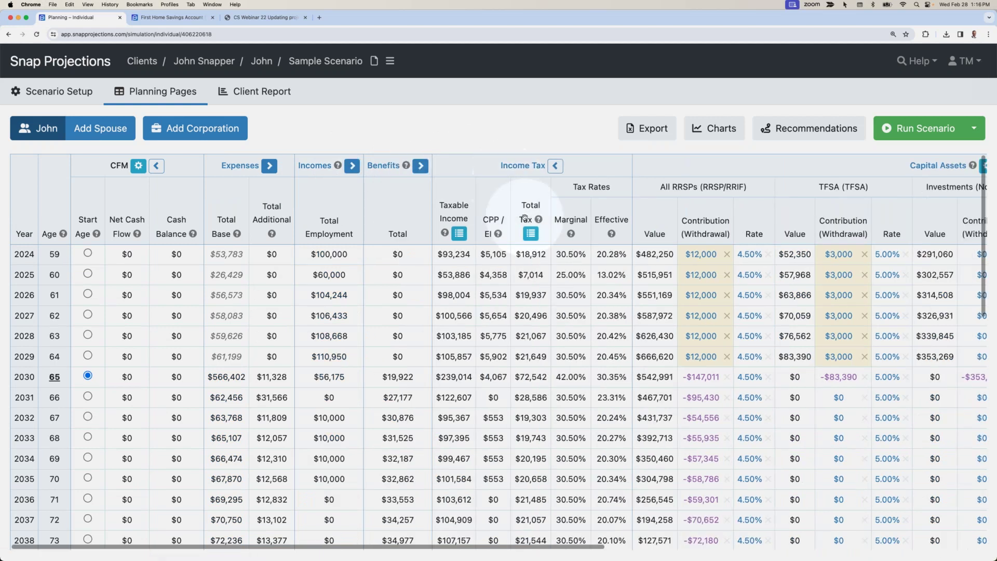
scroll(496, 174, right, 3)
click(486, 166)
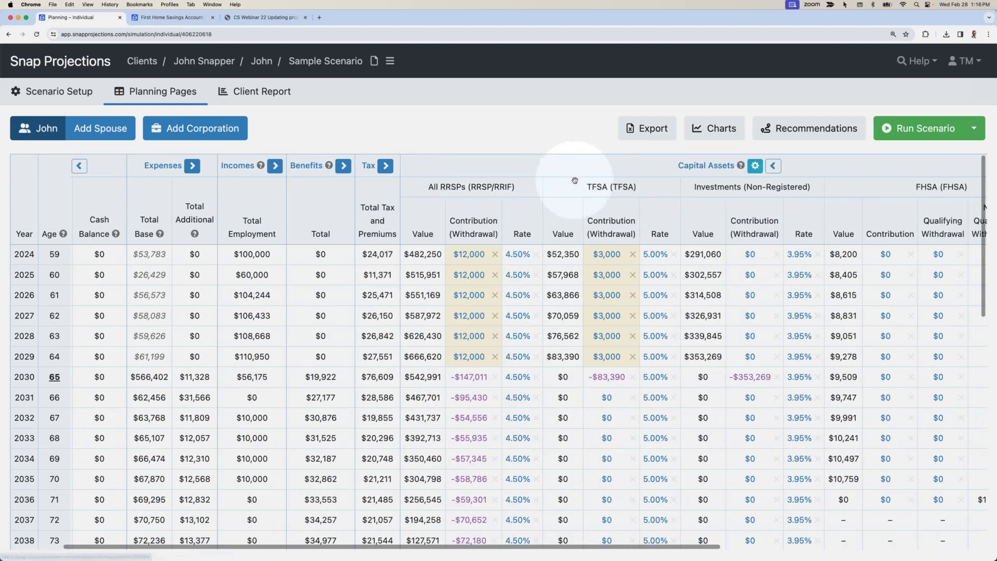
scroll(567, 174, right, 4)
scroll(716, 250, right, 3)
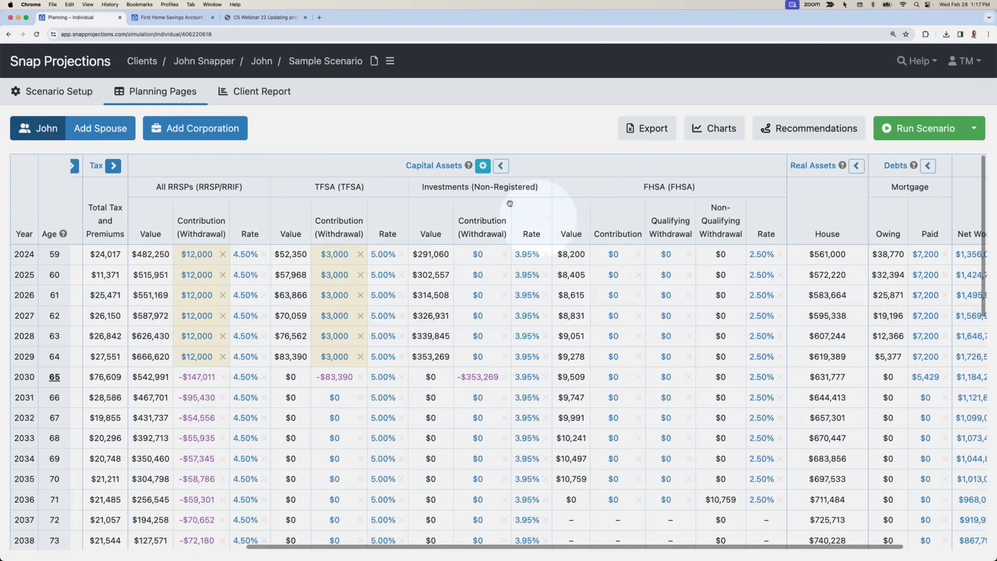
click(501, 166)
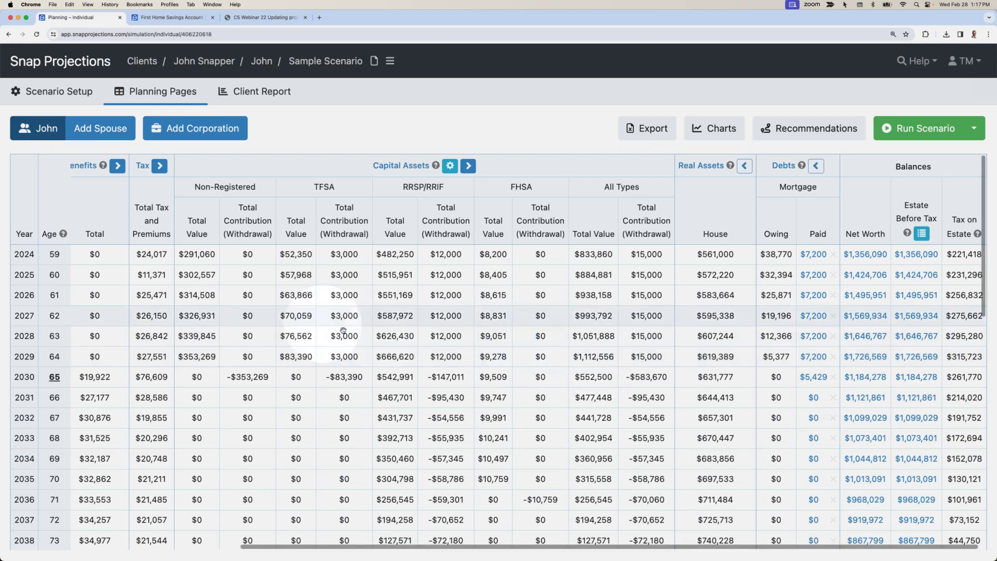
Examine the yearly totals in the condensed planning table, from cash flow and expenses through capital assets, debts and balances
scroll(330, 324, left, 5)
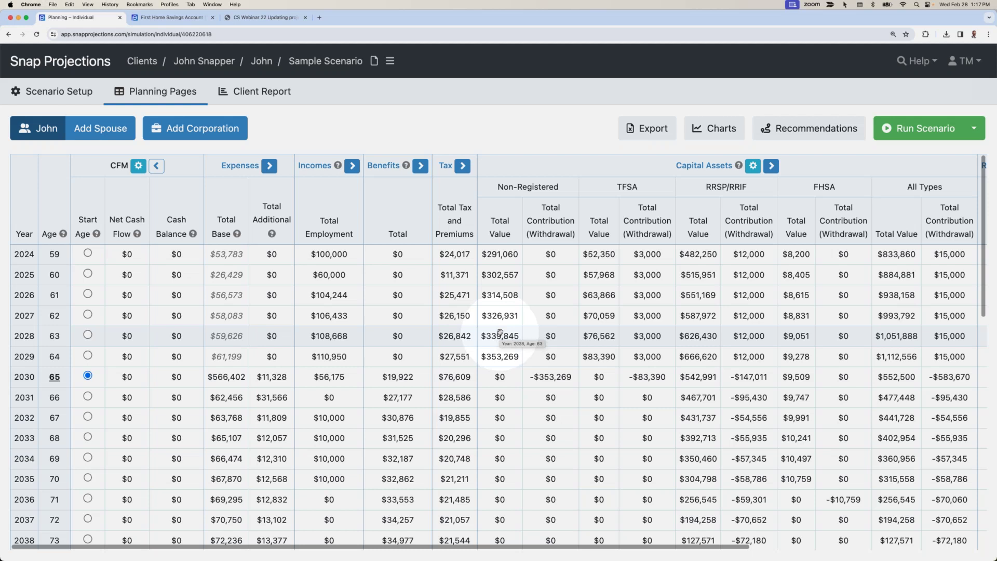
scroll(509, 337, down, 10)
scroll(500, 331, up, 10)
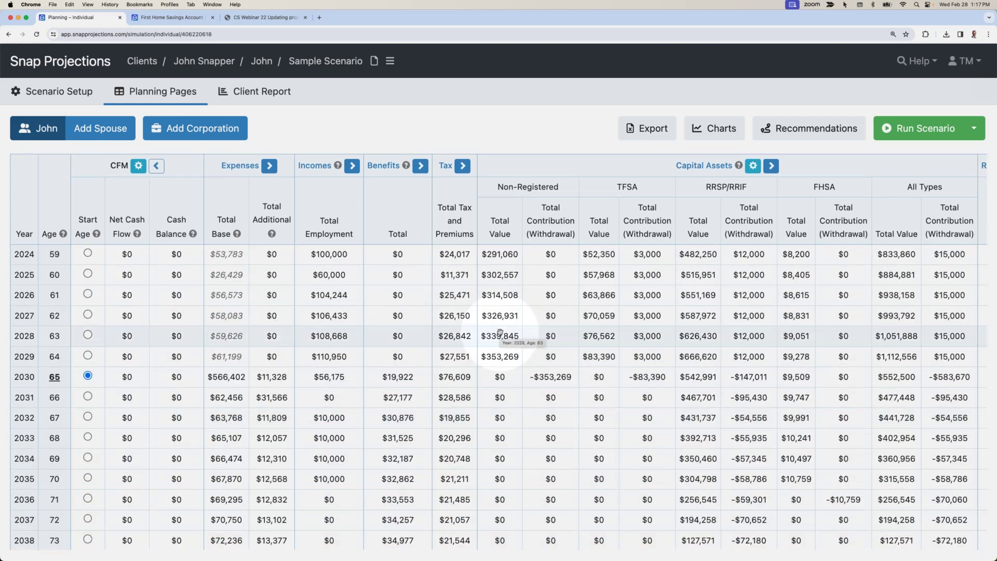
scroll(499, 335, down, 1)
scroll(500, 335, up, 1)
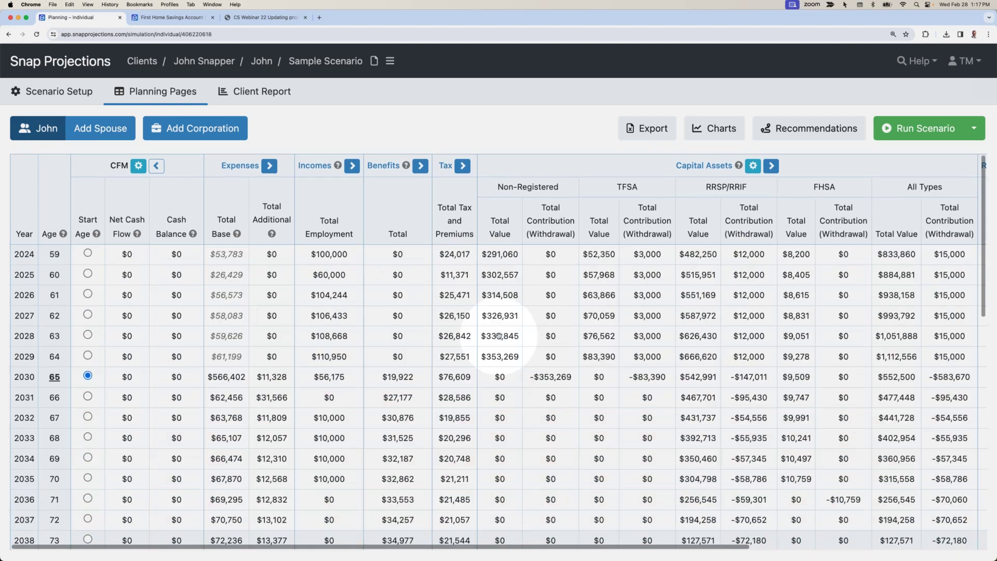
click(399, 547)
drag(439, 548, 377, 543)
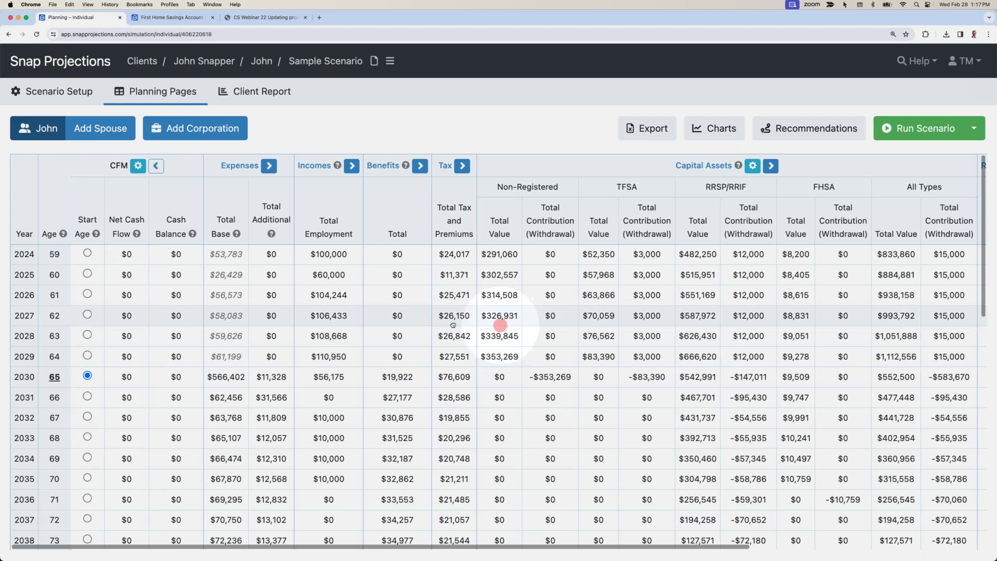
scroll(503, 326, right, 5)
scroll(467, 323, left, 5)
scroll(514, 324, right, 5)
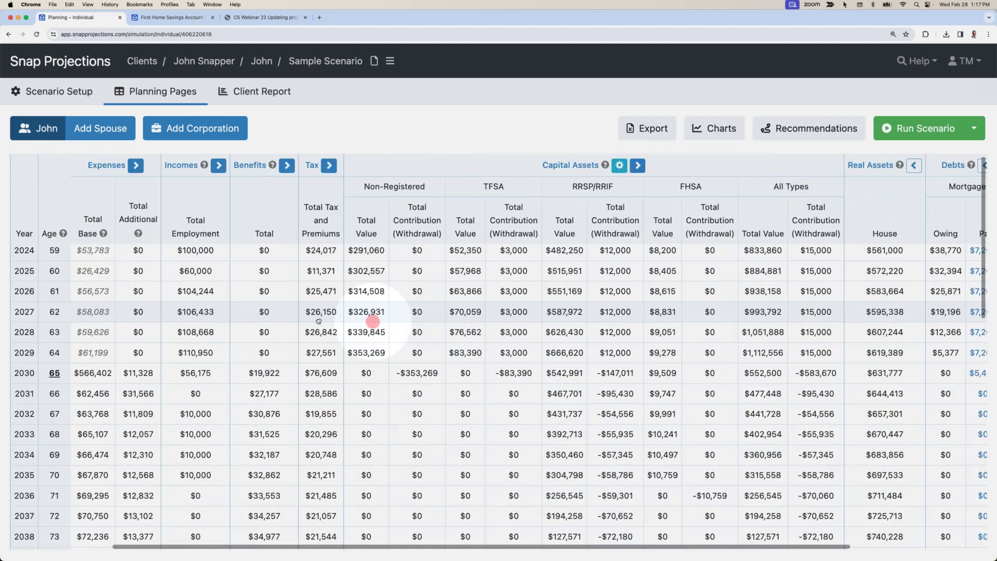
scroll(374, 319, left, 5)
scroll(338, 316, right, 5)
scroll(316, 314, left, 3)
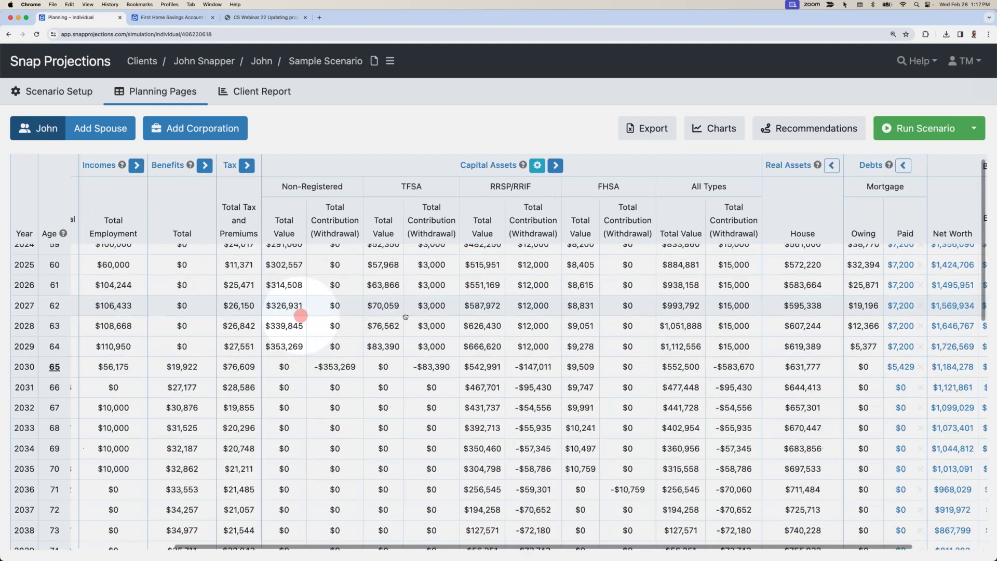
scroll(364, 319, right, 3)
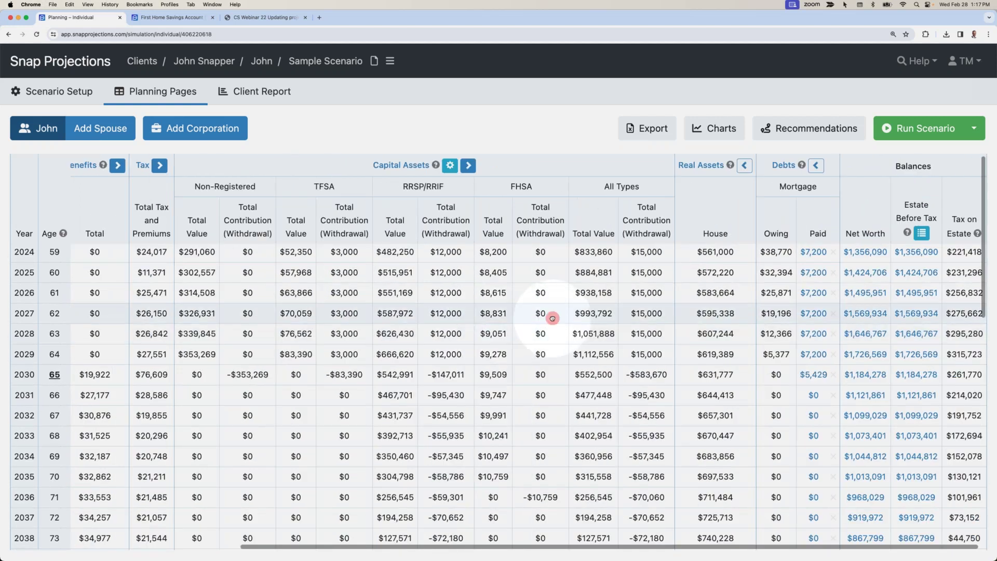
scroll(597, 317, left, 3)
scroll(624, 314, right, 1)
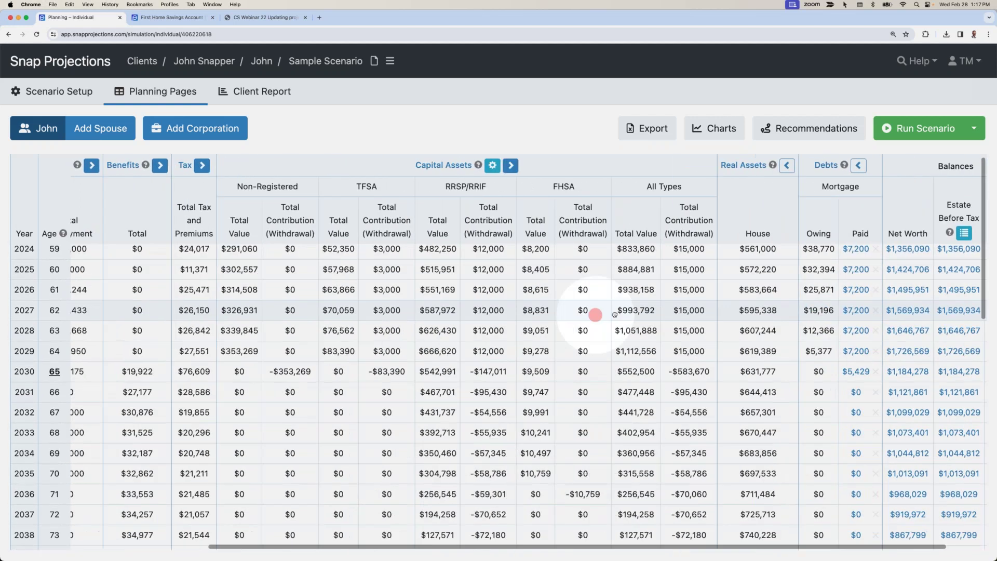
scroll(619, 306, left, 3)
scroll(634, 301, down, 2)
scroll(653, 291, right, 1)
scroll(653, 291, up, 2)
scroll(647, 289, down, 2)
scroll(643, 287, right, 1)
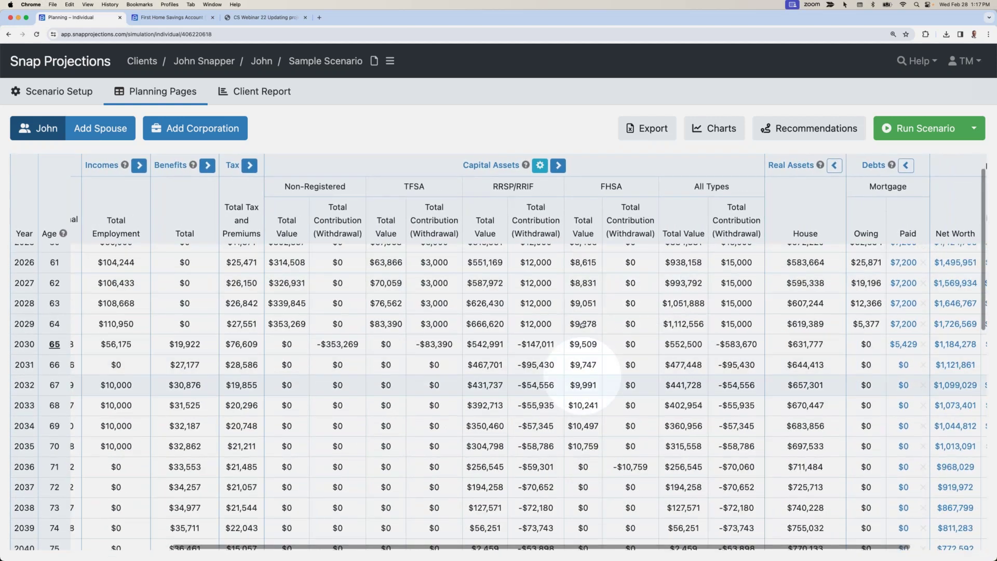
scroll(582, 325, down, 2)
scroll(597, 326, up, 2)
scroll(623, 328, left, 3)
scroll(674, 371, right, 1)
scroll(520, 354, up, 2)
scroll(520, 353, left, 3)
scroll(442, 396, down, 2)
scroll(519, 374, right, 6)
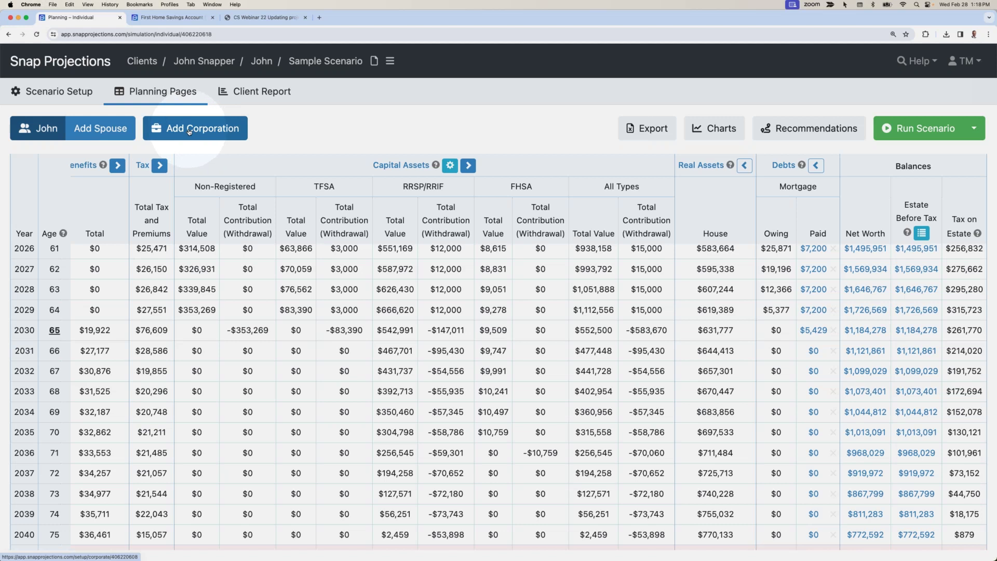
Add a corporation named "Corporation" to the scenario
click(191, 130)
text(Corporation)
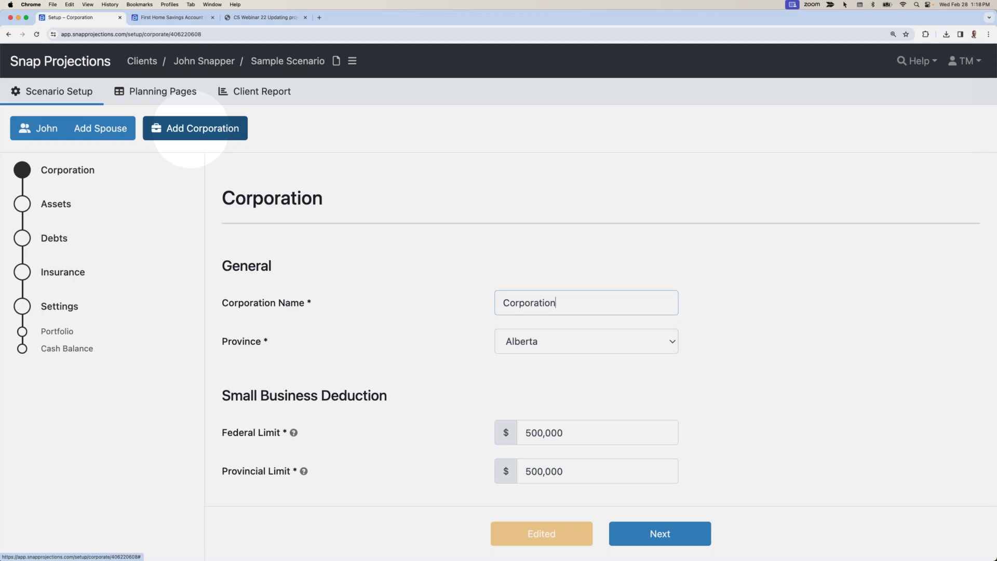
click(728, 275)
Review the corporation's ownership and disposition settings, including the available disposition methods and times
scroll(708, 326, down, 9)
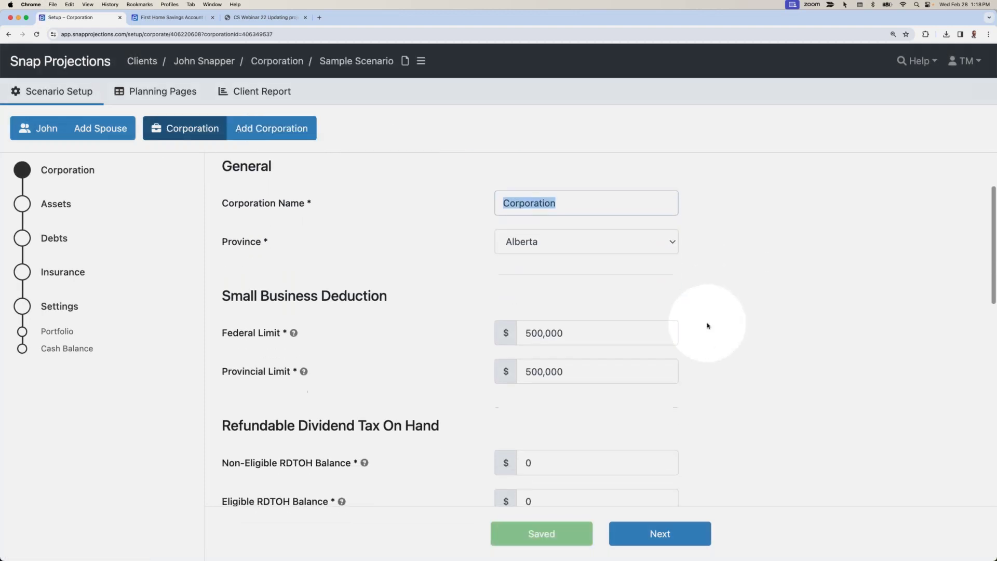
scroll(710, 326, down, 5)
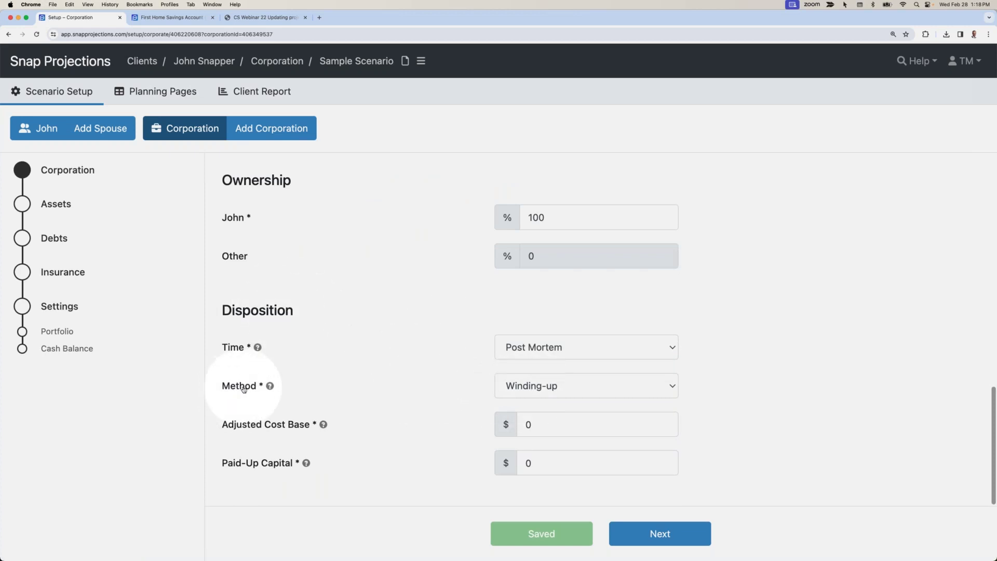
click(552, 391)
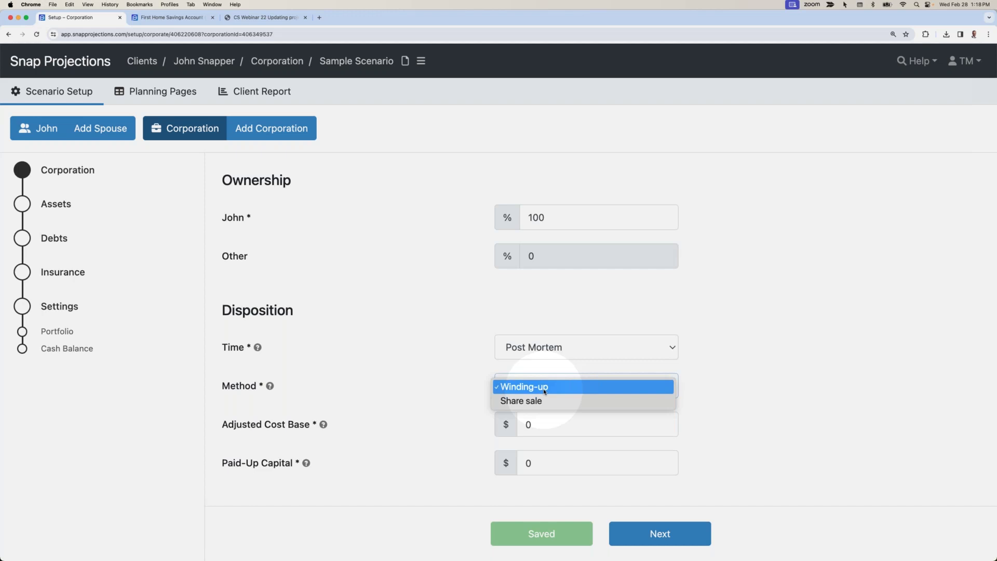
click(545, 390)
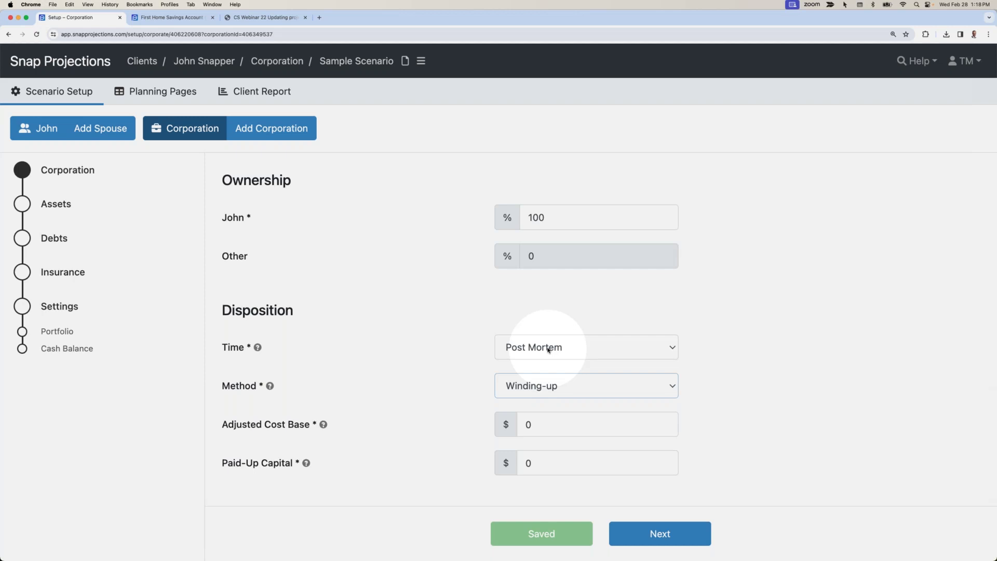
click(548, 349)
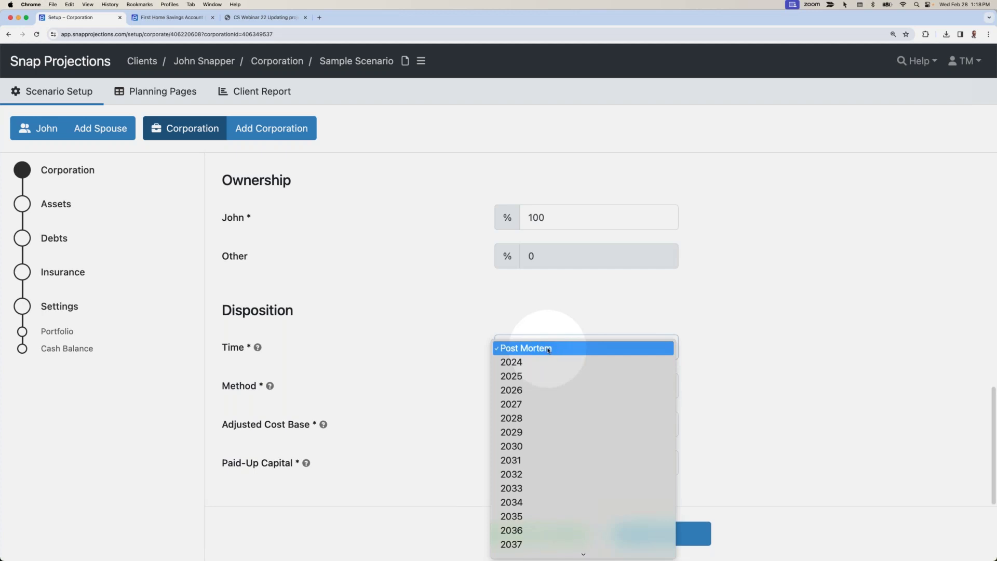
scroll(547, 393, down, 5)
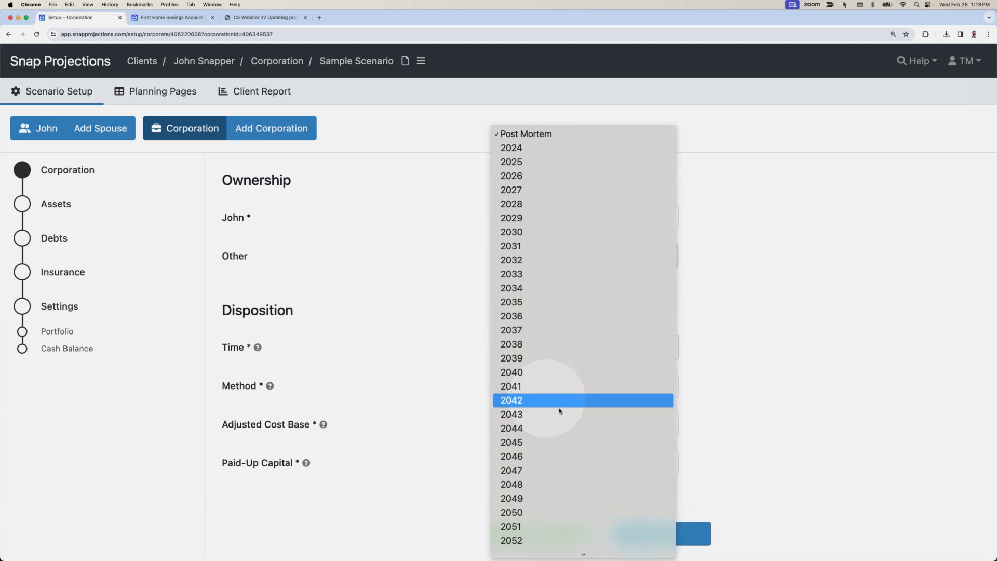
click(332, 363)
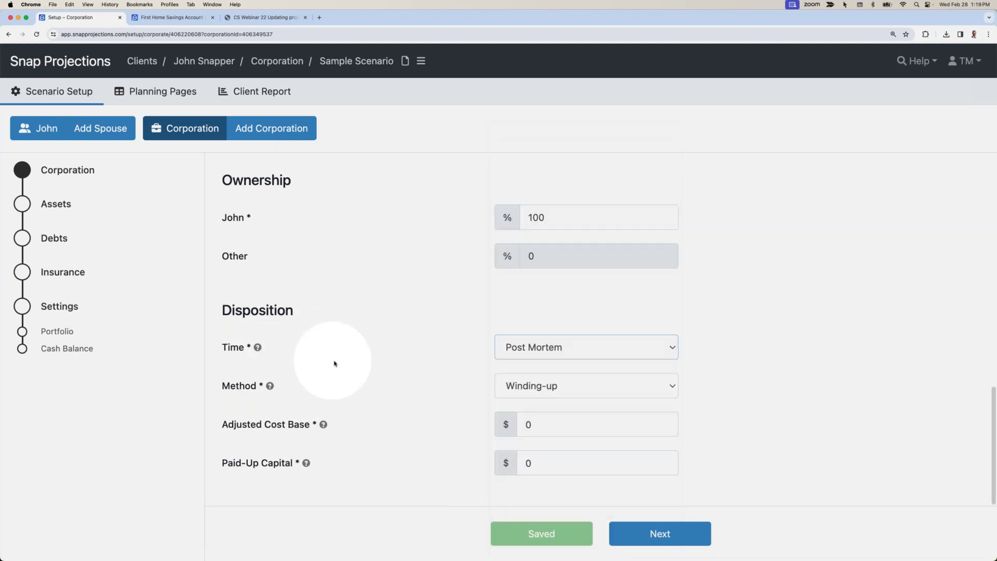
Add a corporation insurance policy described as "Corporate Insurance", with type Whole Life and the client as the insured
click(72, 277)
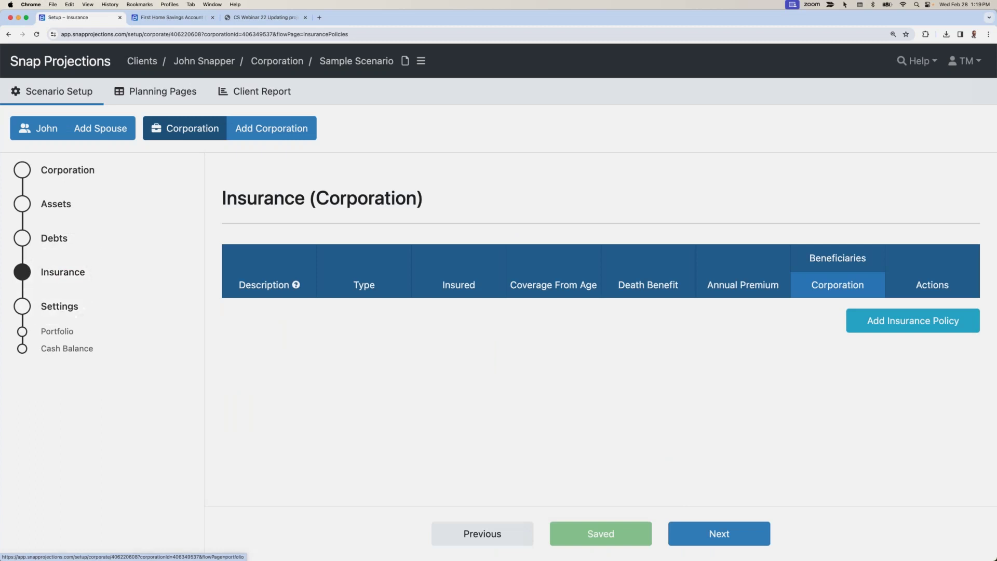
click(883, 326)
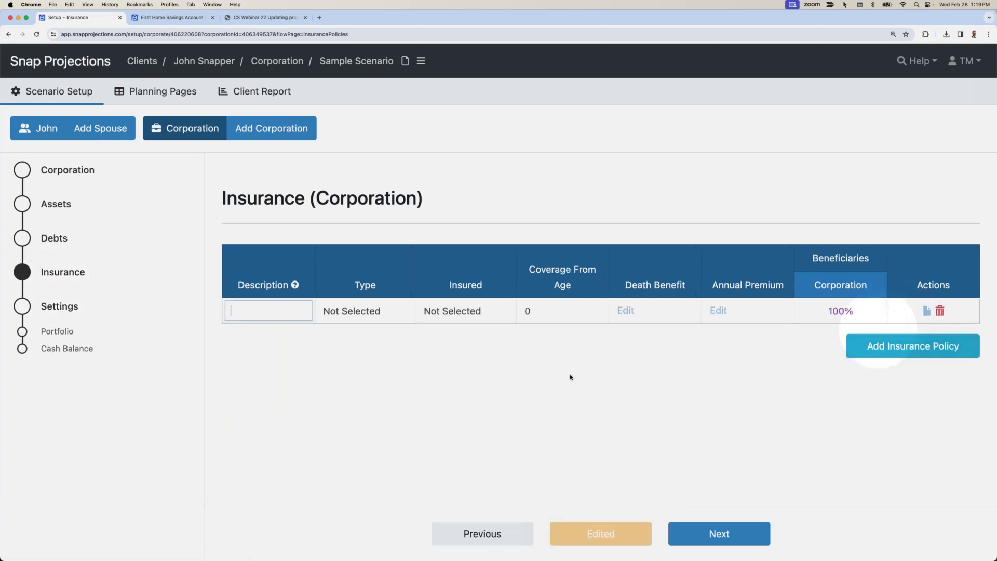
click(517, 376)
text(Corpo)
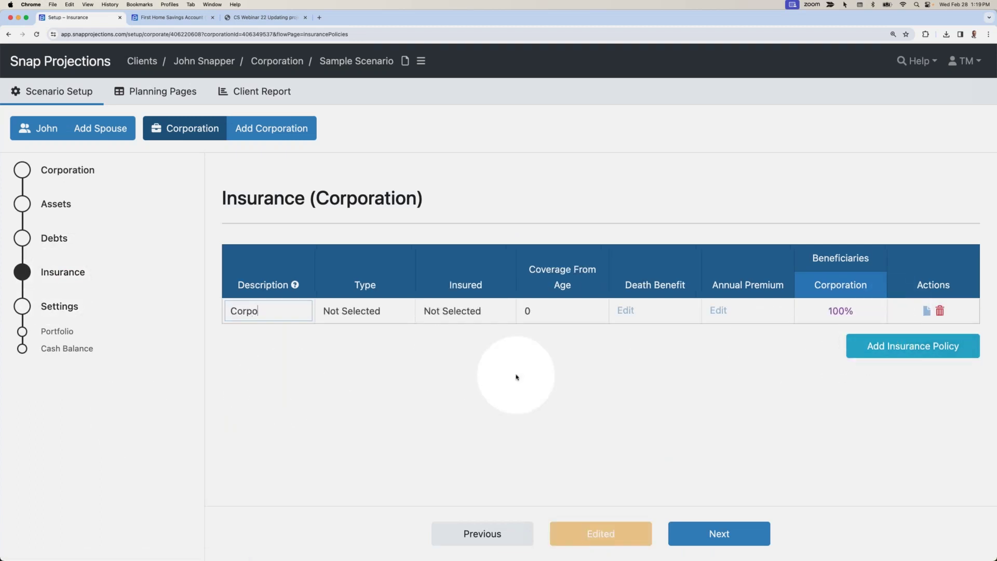
text(rate Insurance)
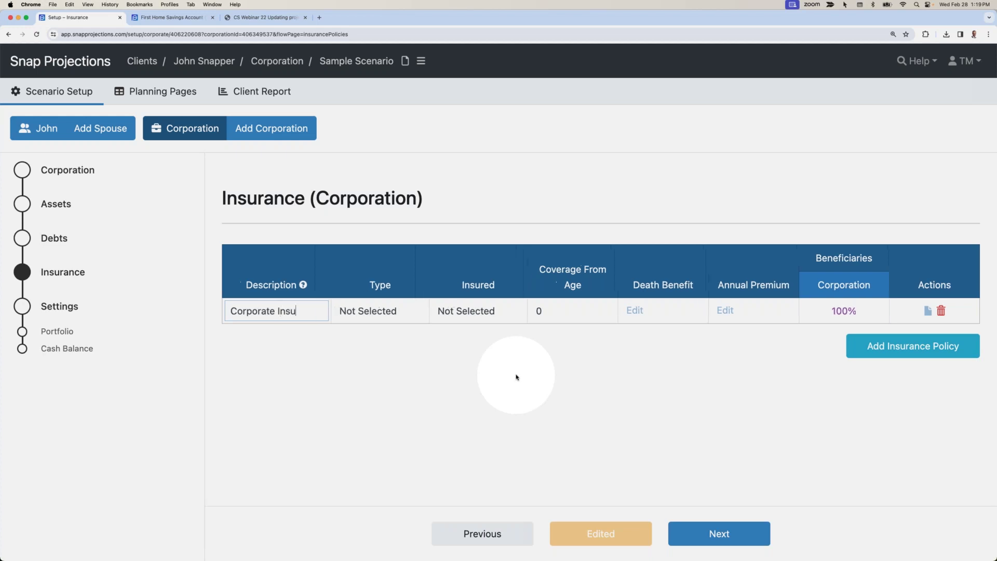
click(417, 311)
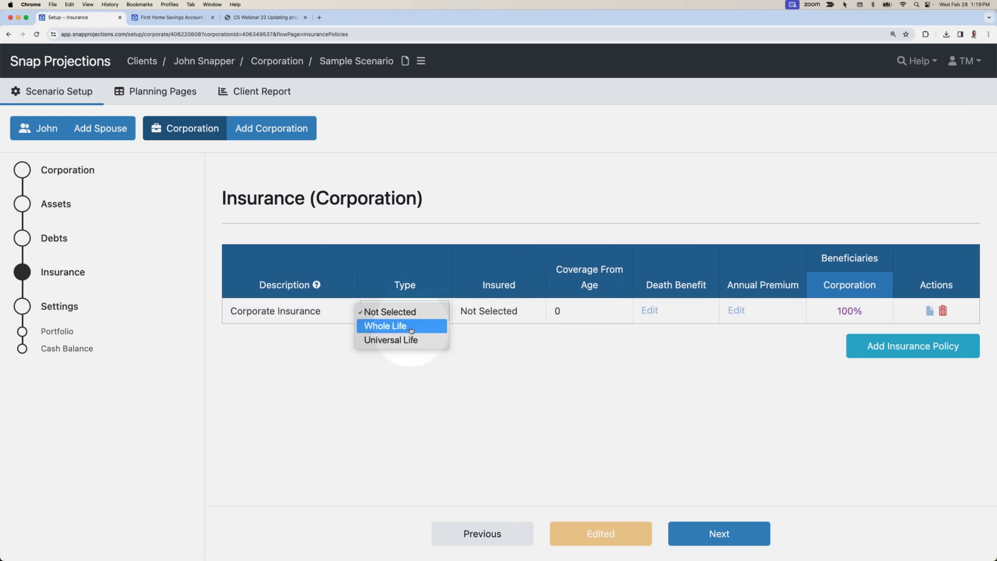
click(413, 326)
click(478, 311)
click(493, 326)
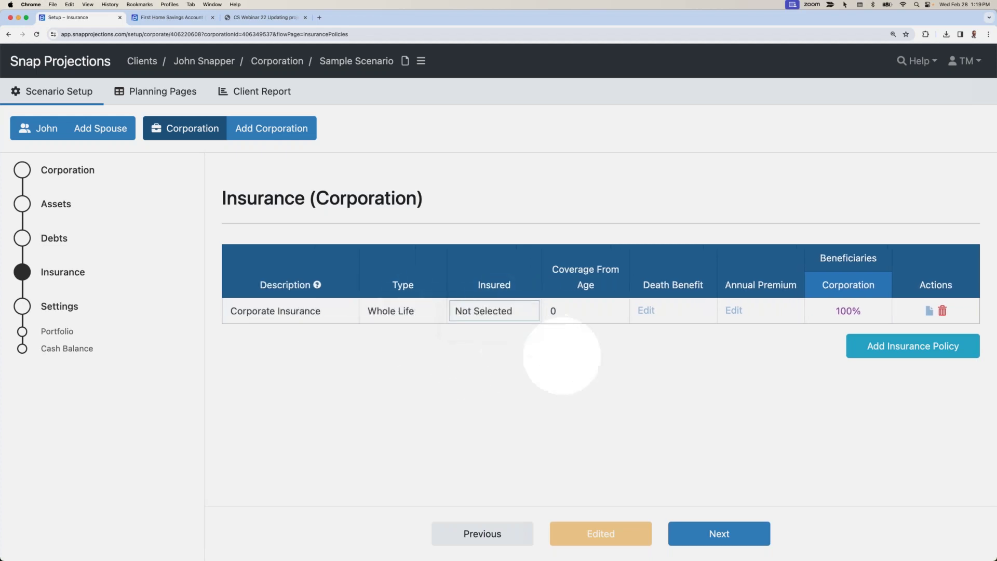
Paste the illustration's yearly figures into the whole life policy starting from the 2024 death benefit, and view the corporation's planning table
click(647, 311)
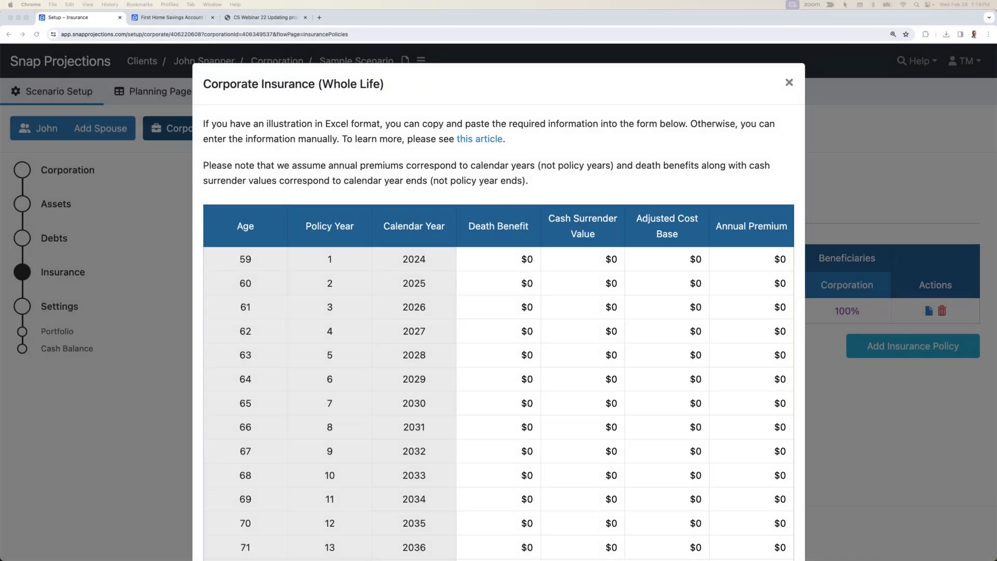
click(522, 258)
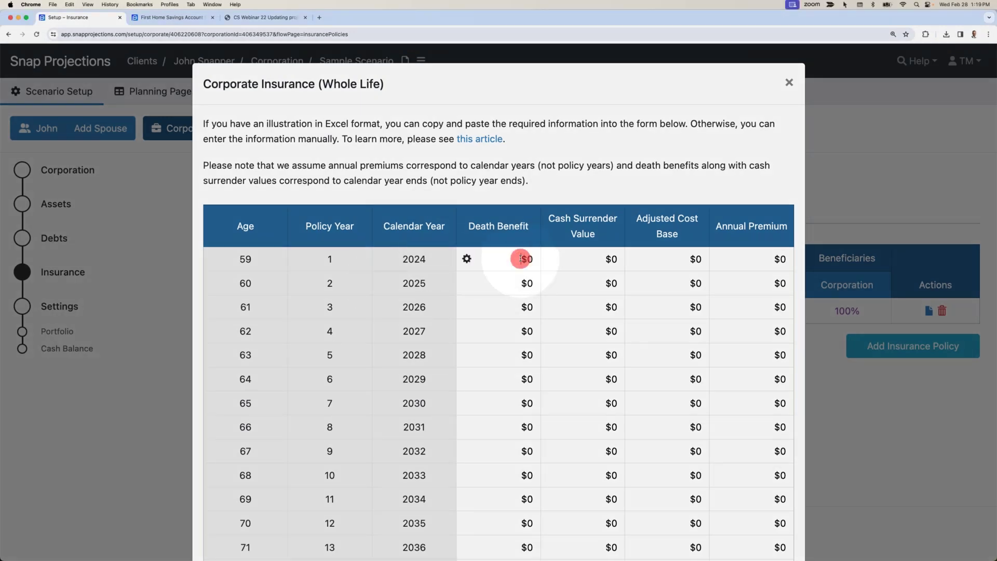
key(super+v)
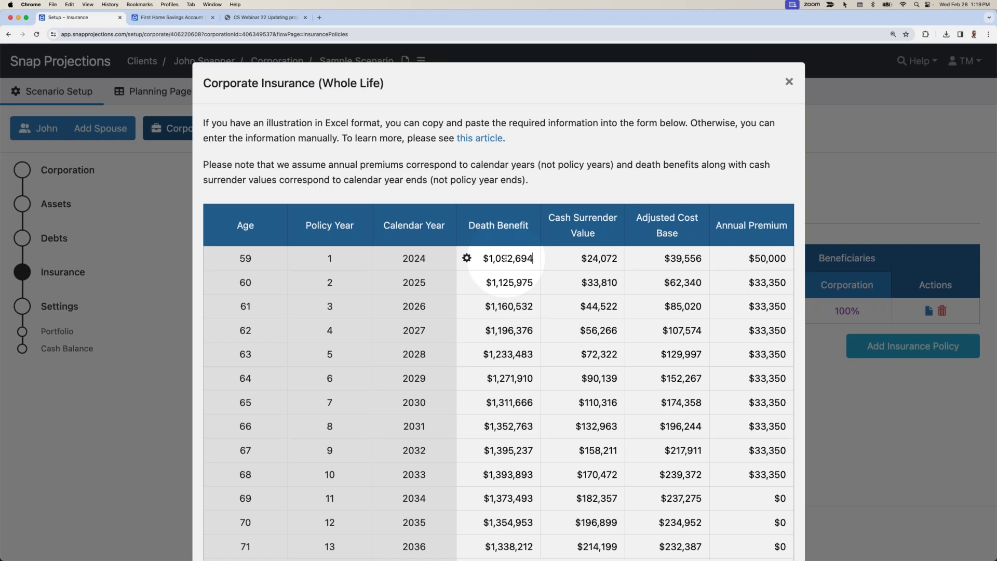
scroll(719, 247, down, 10)
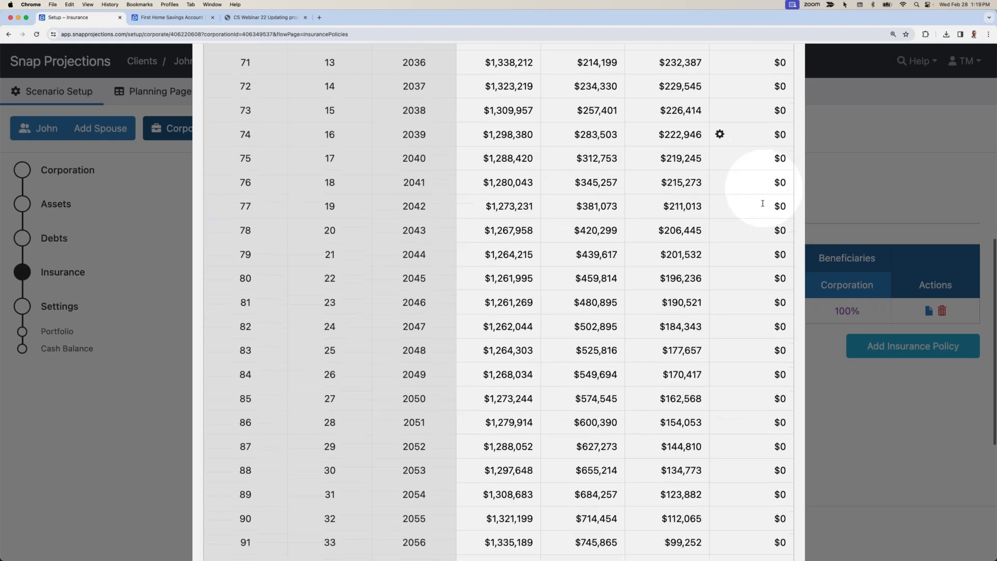
scroll(762, 203, down, 5)
click(774, 519)
click(179, 93)
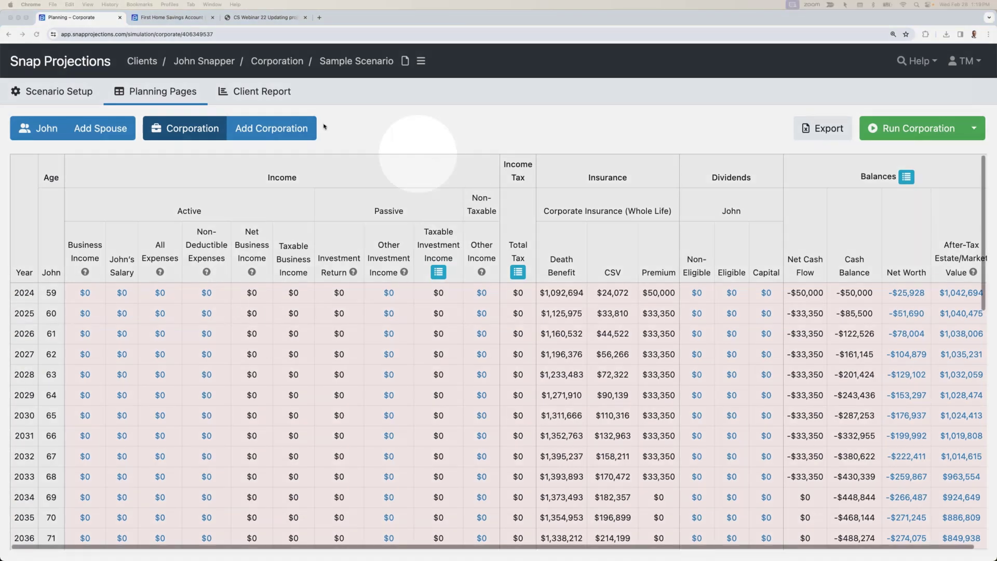
click(379, 140)
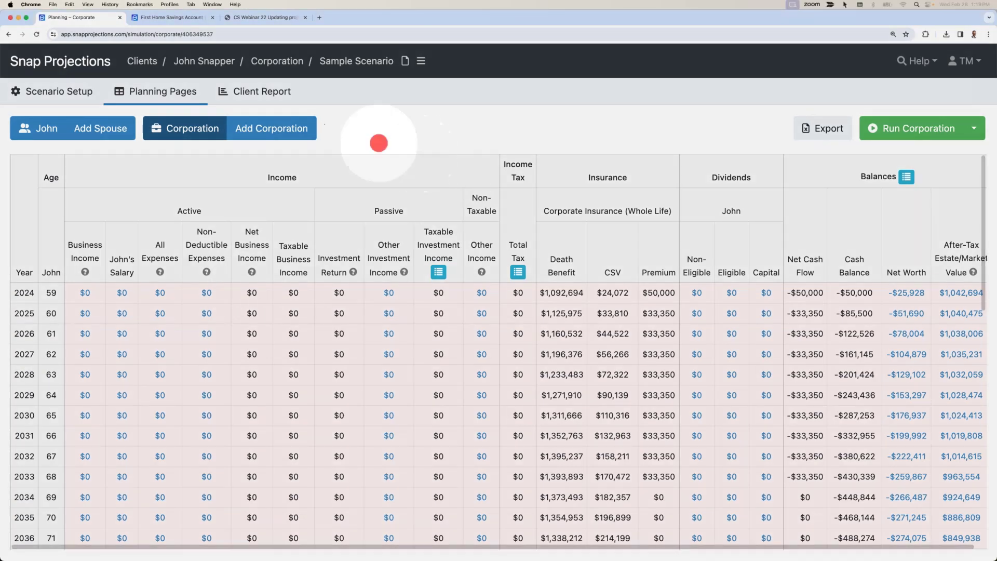
In the client report's builder, add the corporation's Net Worth Statement to the included pages directly after Assumptions
click(262, 92)
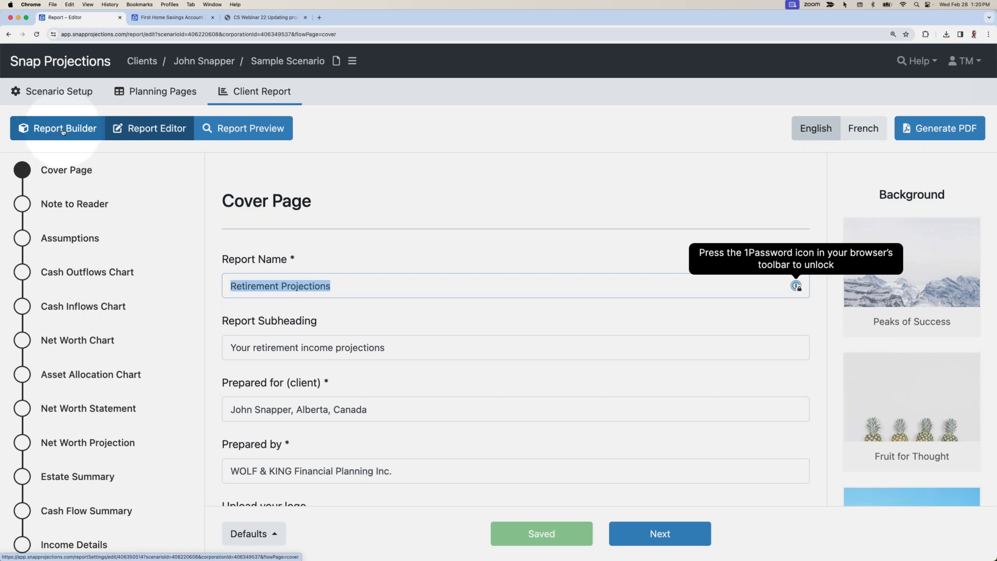
click(62, 131)
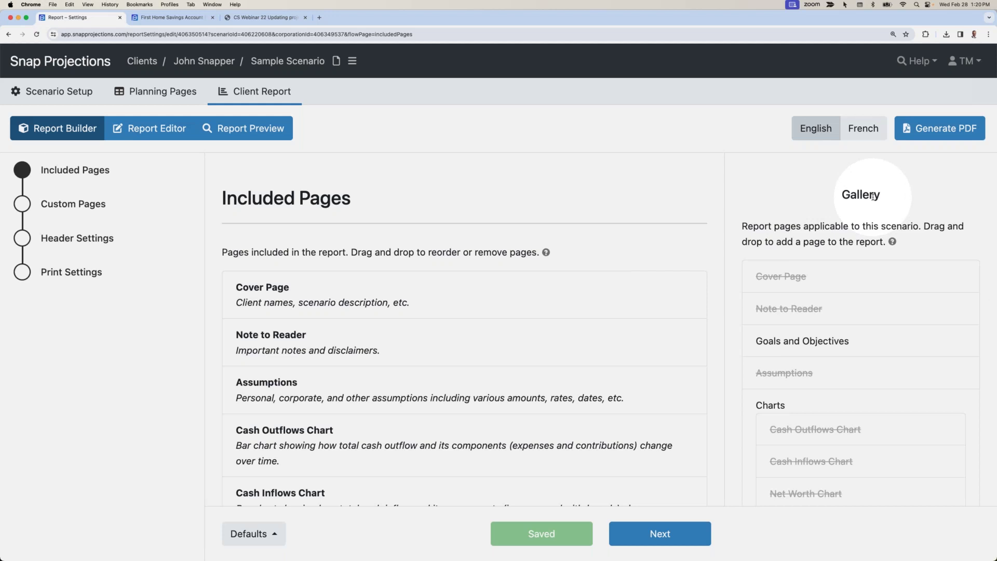
scroll(878, 259, down, 10)
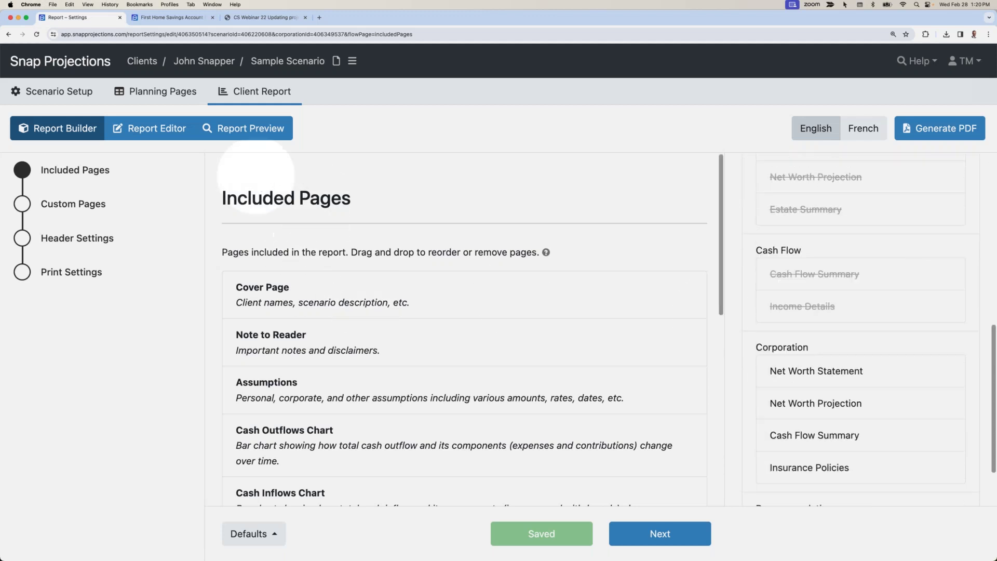
scroll(323, 295, down, 3)
scroll(324, 295, down, 10)
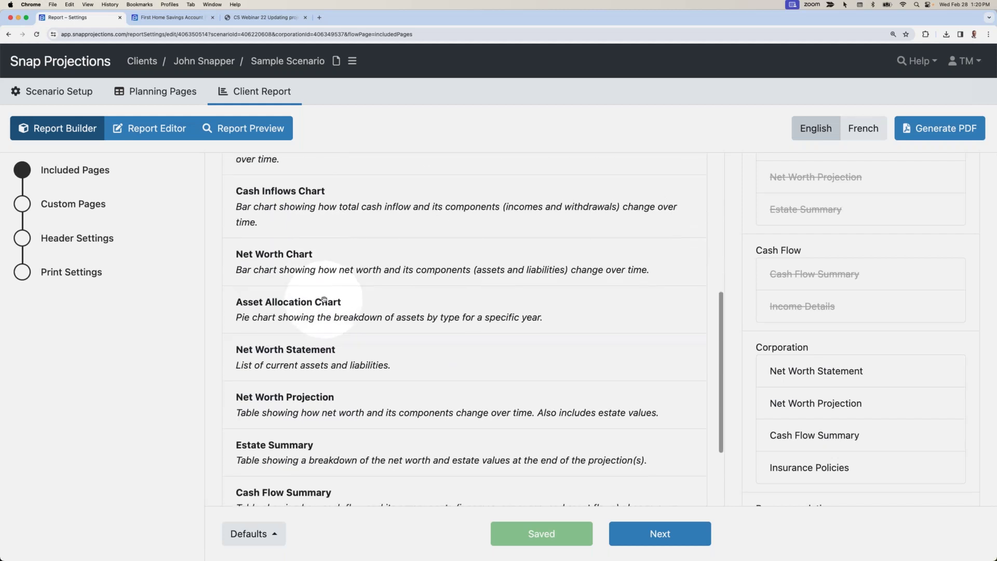
scroll(323, 299, down, 3)
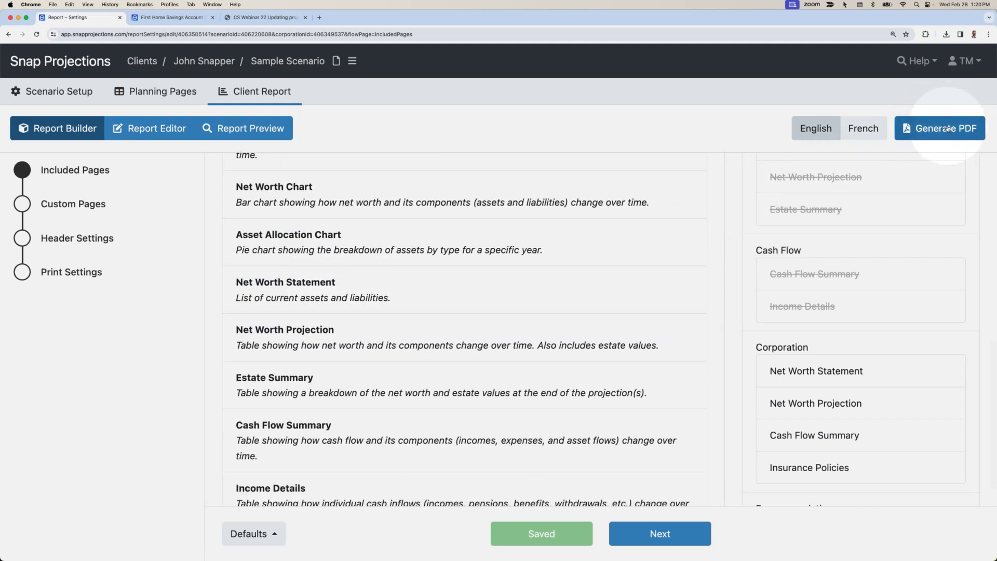
scroll(641, 203, up, 10)
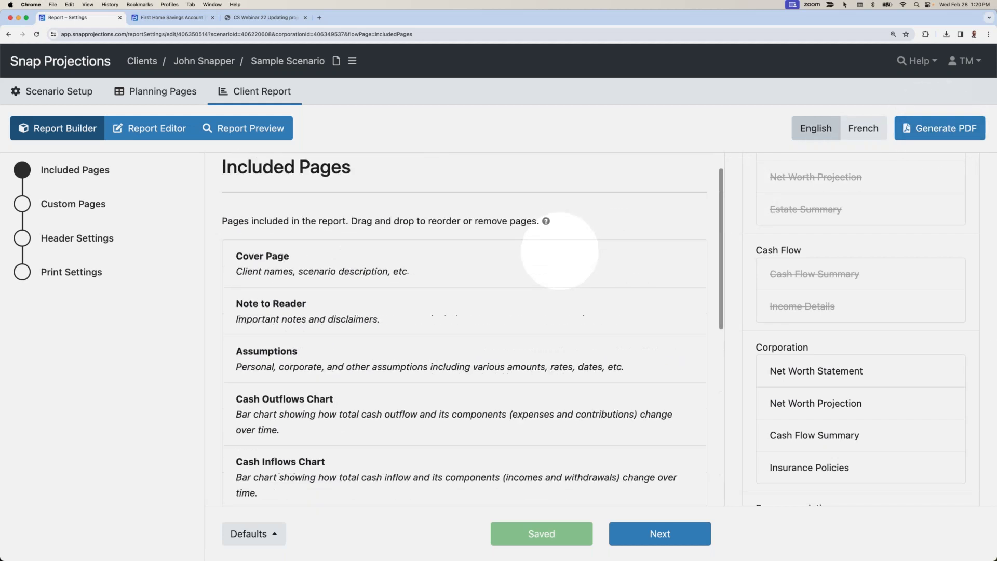
scroll(821, 363, down, 2)
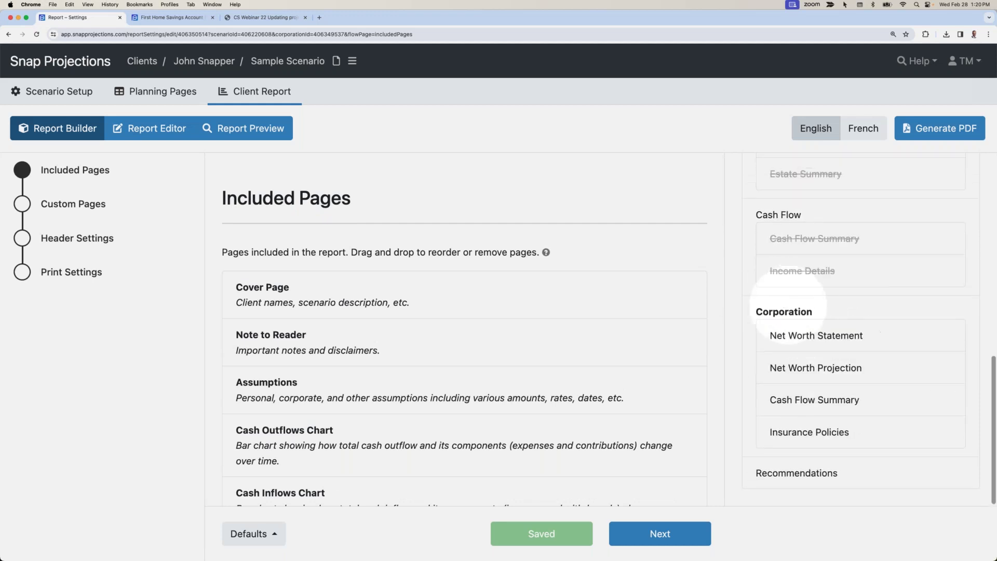
drag(813, 337, 312, 445)
Move the Estate Summary page below the Cash Flow Summary page in the report
scroll(312, 445, down, 5)
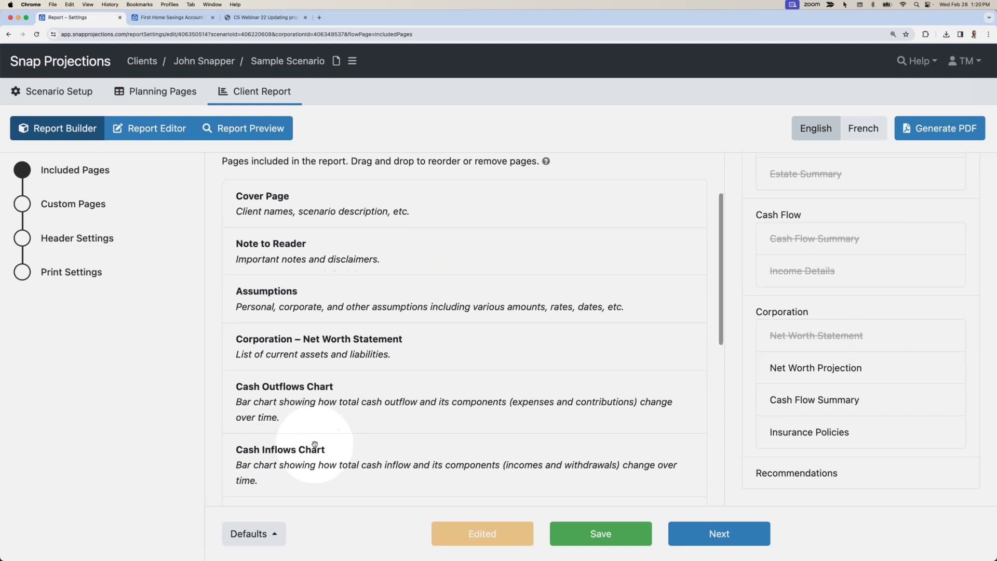
scroll(316, 443, down, 3)
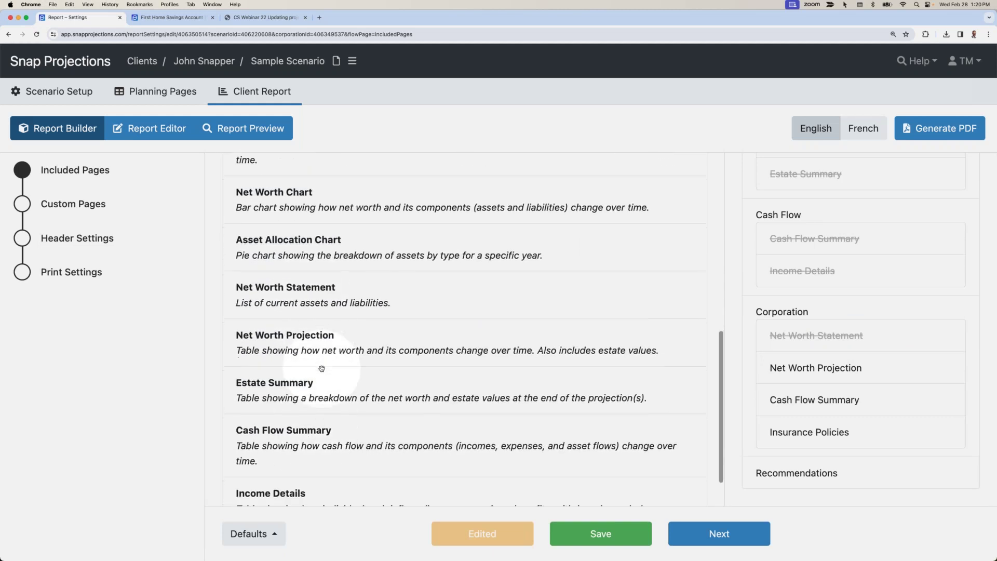
scroll(322, 368, down, 2)
mouse_move(310, 394)
mouse_down()
mouse_move(311, 364)
mouse_move(312, 412)
mouse_up()
Remove the Net Worth Projection, Cash Flow Summary and Estate Summary pages from the included pages
drag(304, 460, 324, 391)
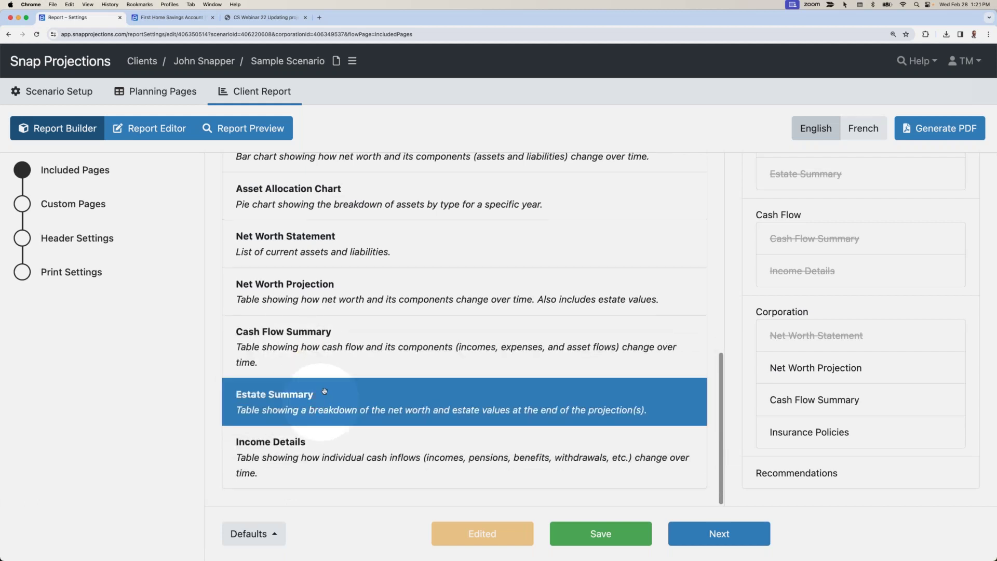
shift+click(326, 349)
shift+click(330, 291)
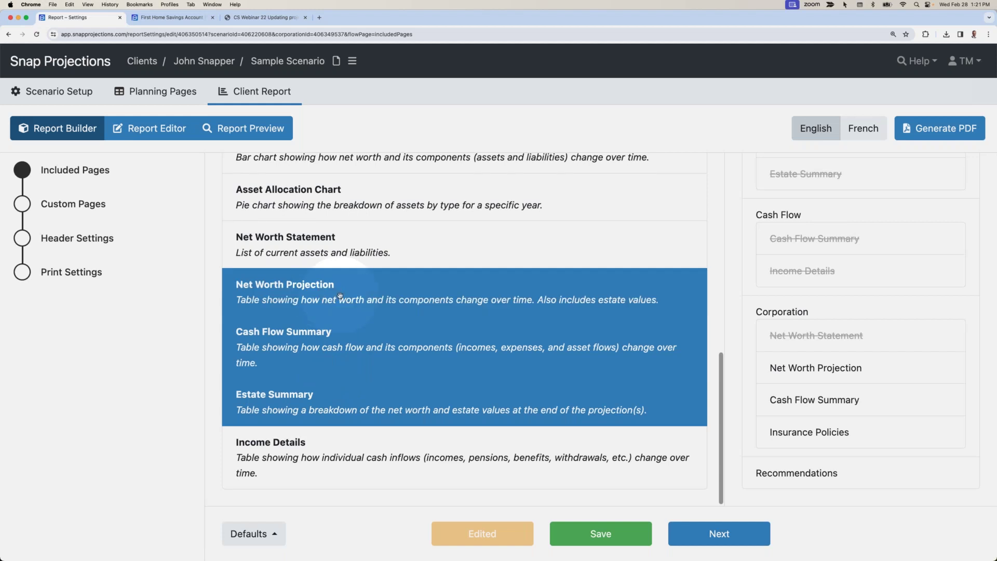
key(Delete)
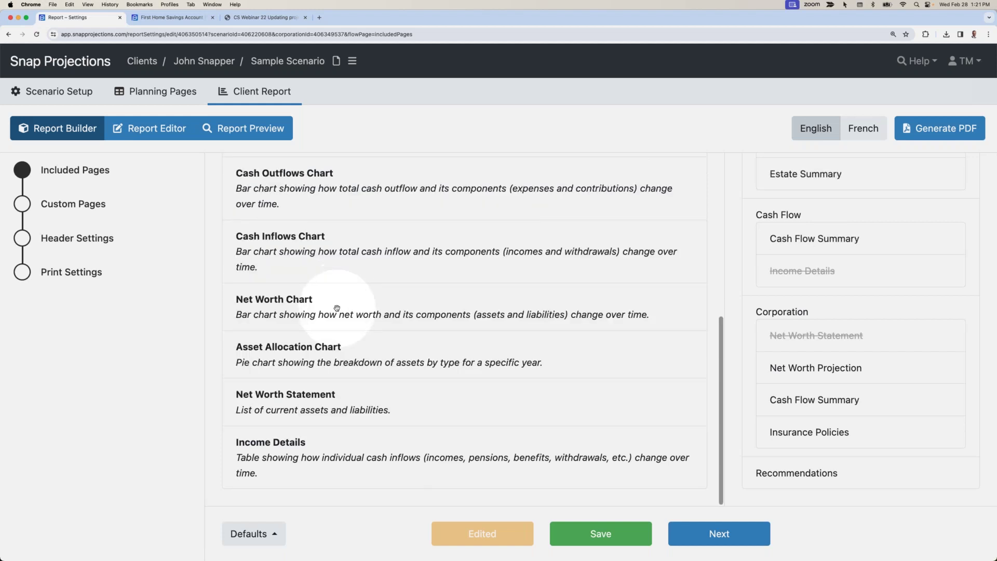
Check the gallery's available pages and move the Note to Reader page below Assumptions in the report
scroll(811, 379, up, 10)
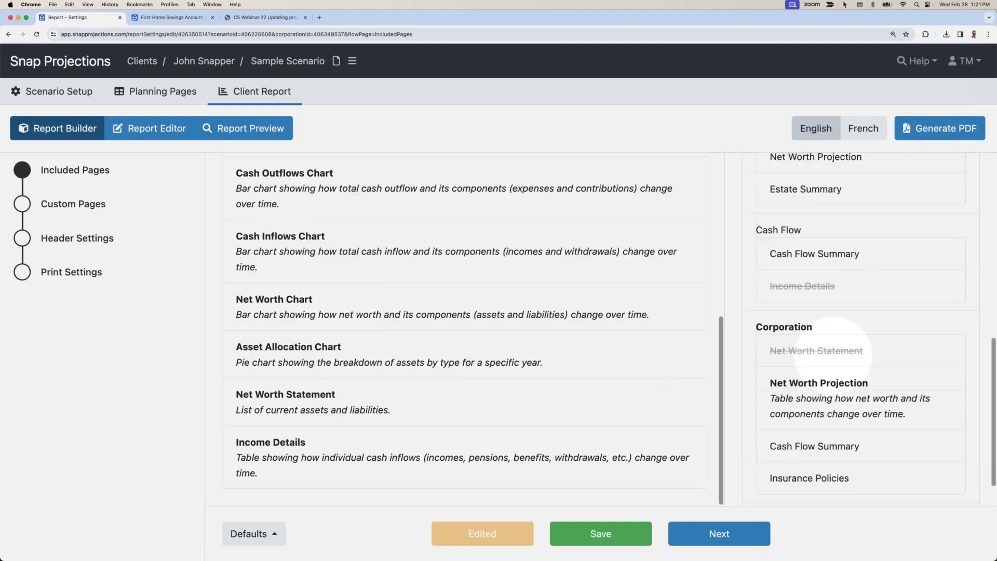
scroll(842, 364, down, 3)
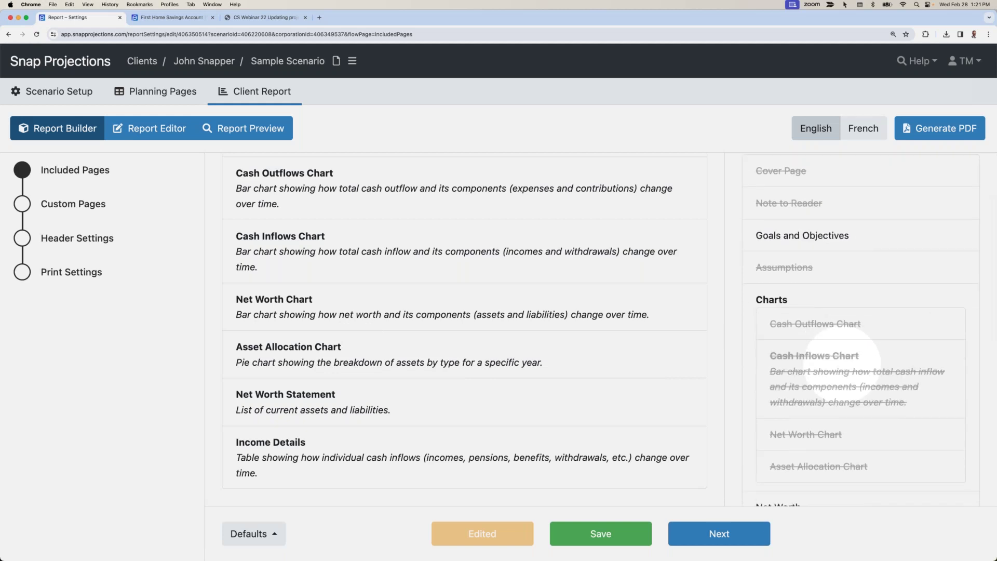
scroll(491, 301, up, 5)
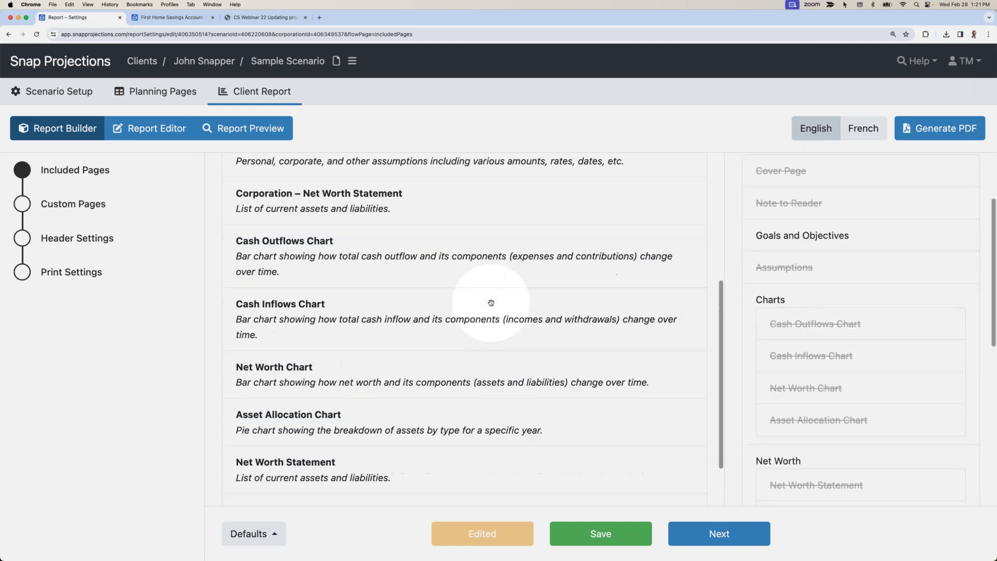
scroll(491, 303, up, 1)
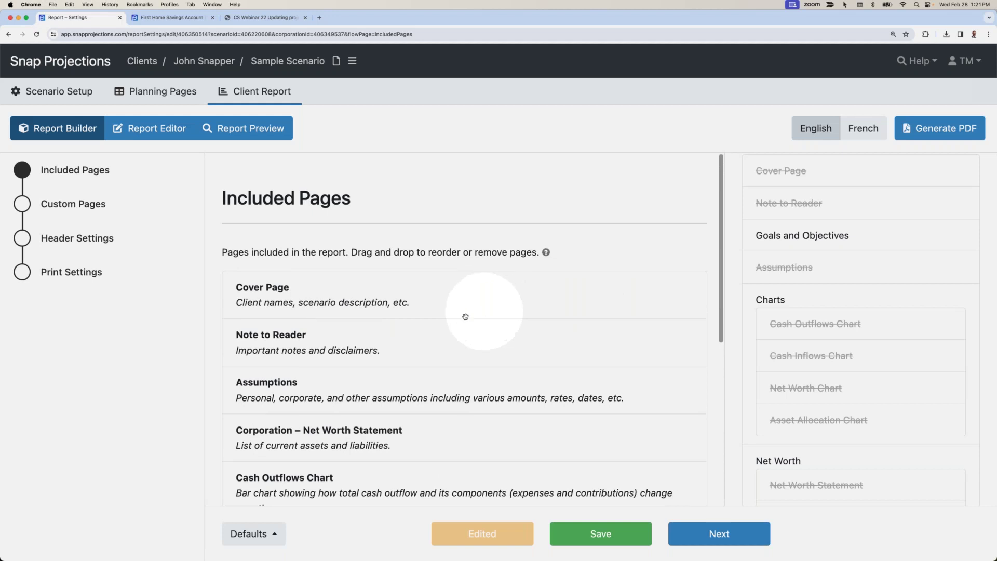
mouse_move(276, 397)
mouse_down()
mouse_move(296, 334)
mouse_move(289, 391)
mouse_up()
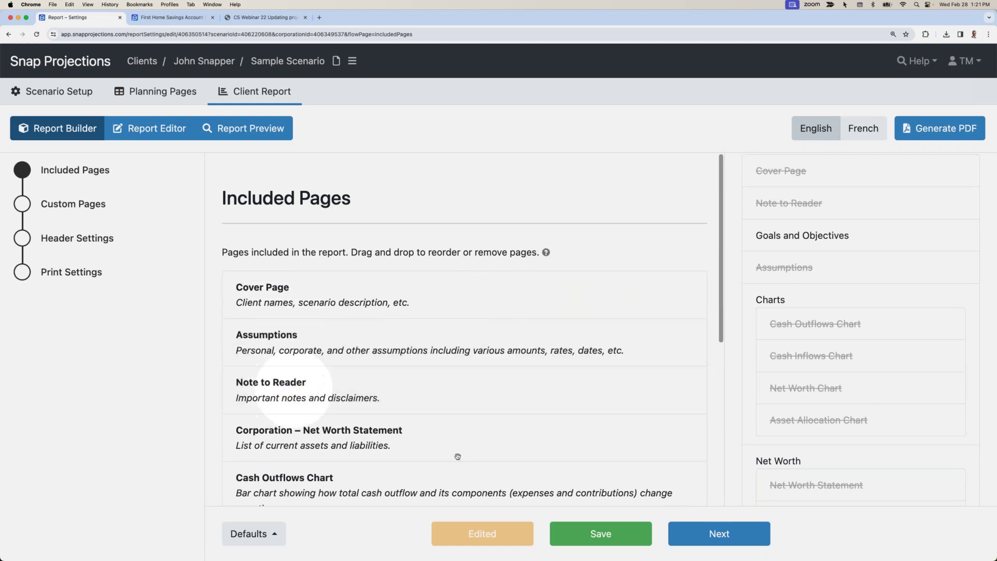
Save the included pages and store the current page settings as the default for new scenarios
click(601, 533)
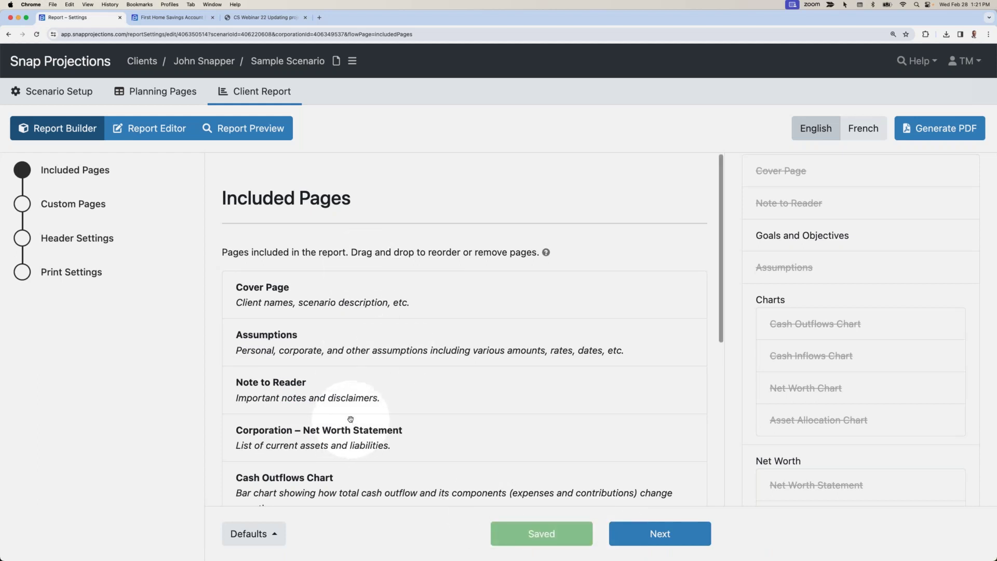
click(254, 534)
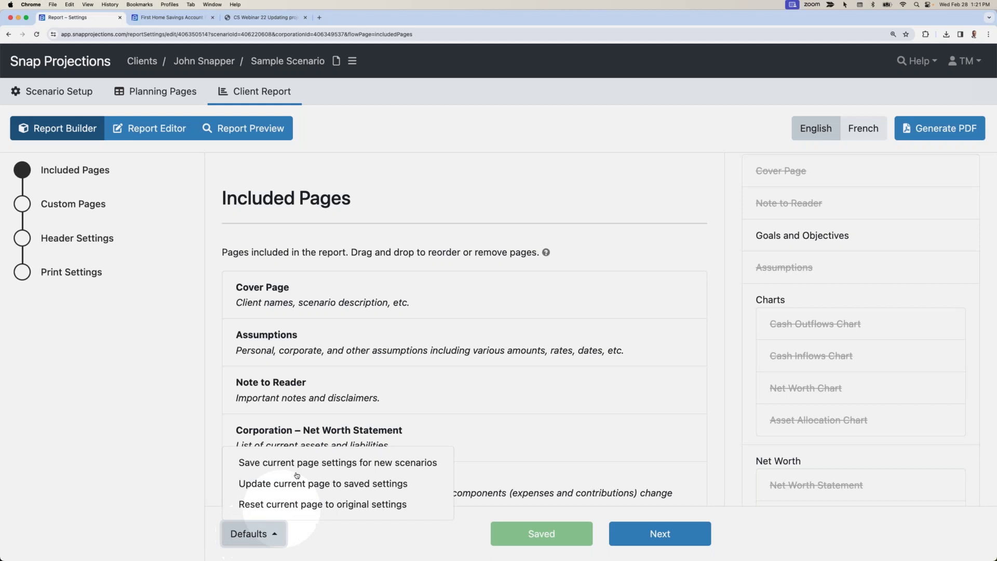
click(334, 462)
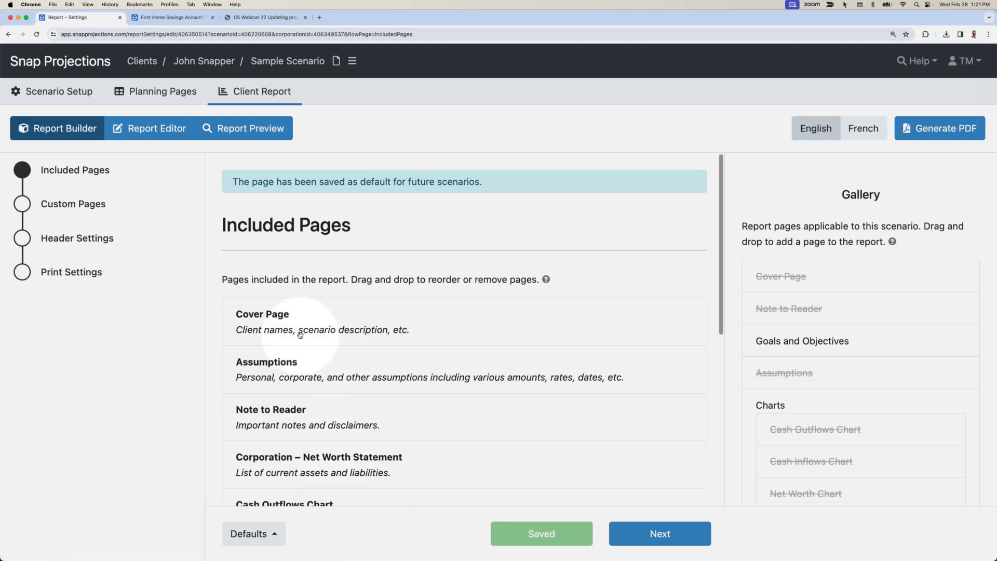
Add a custom report page titled "Next Steps"
click(76, 205)
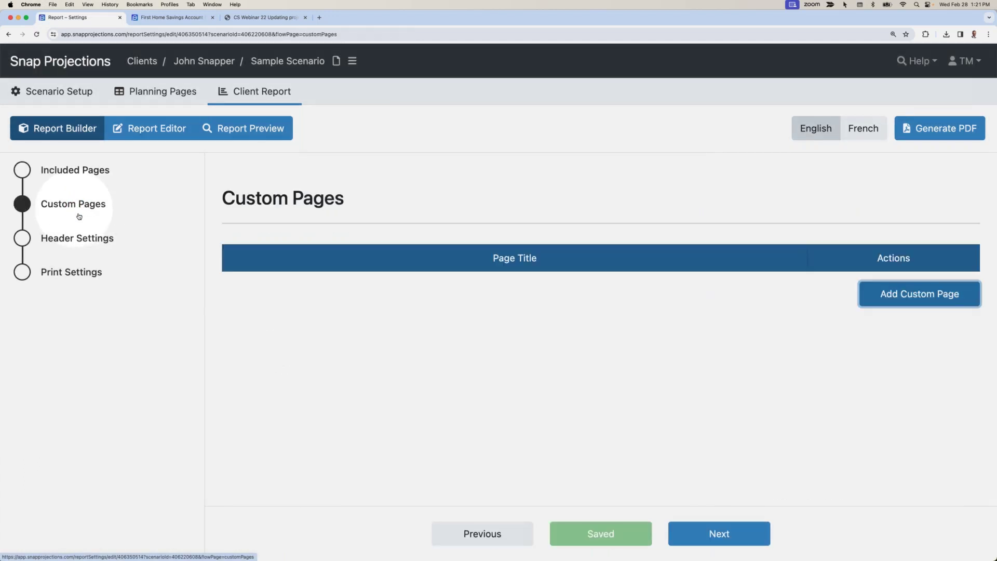
click(892, 292)
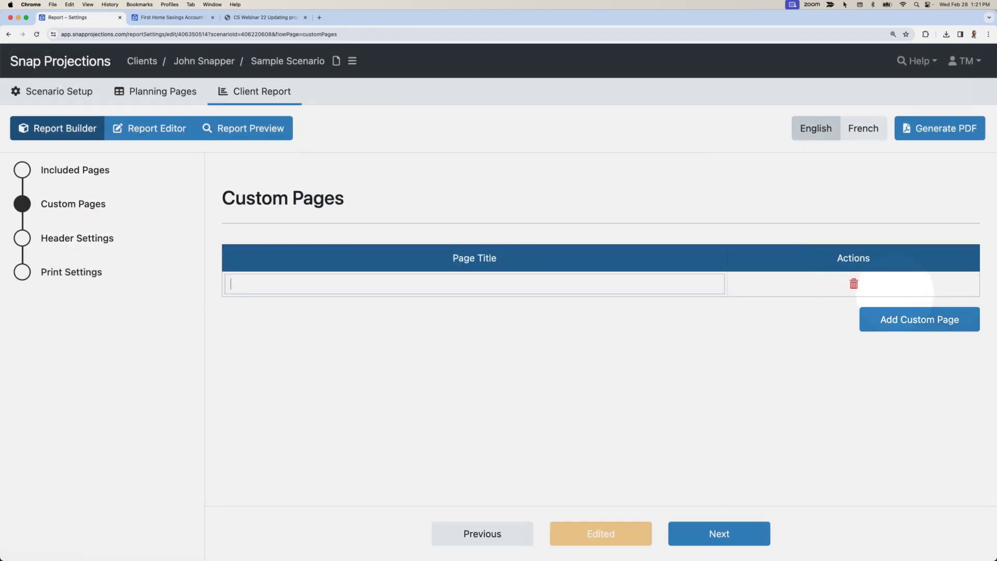
text(Next Steps)
click(667, 356)
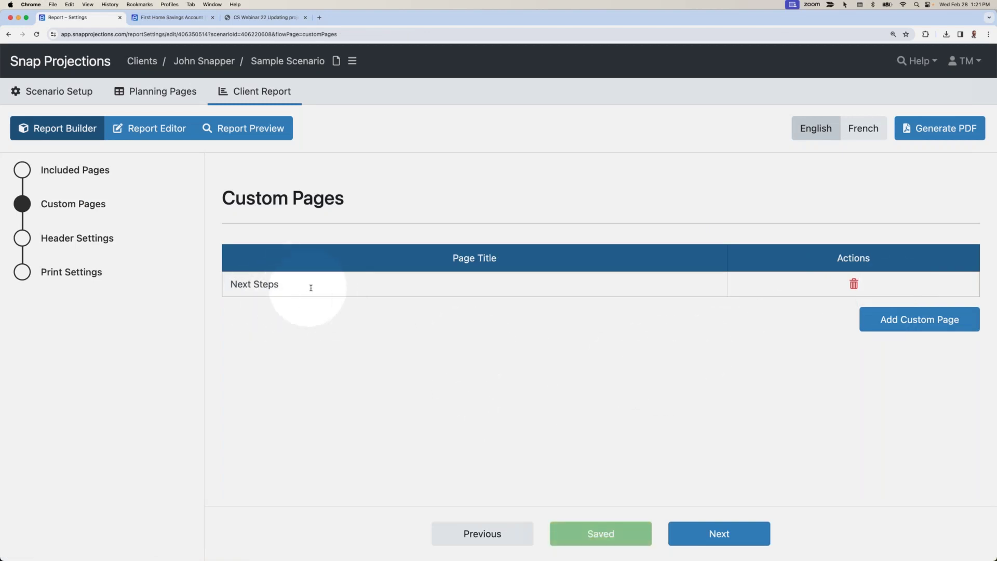
Check the position of the Next Steps page among the included pages and open the report for editing
click(48, 170)
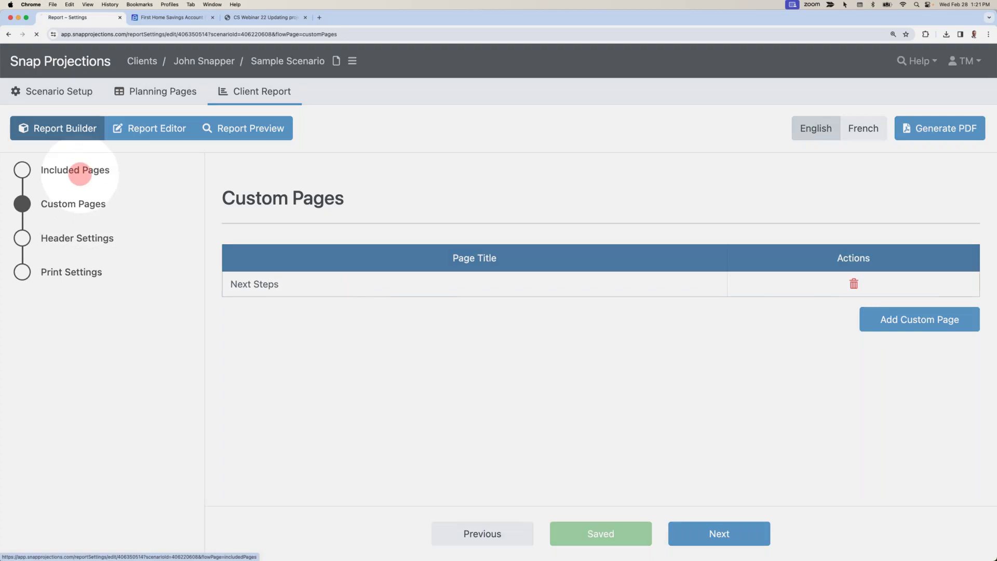
scroll(433, 390, down, 5)
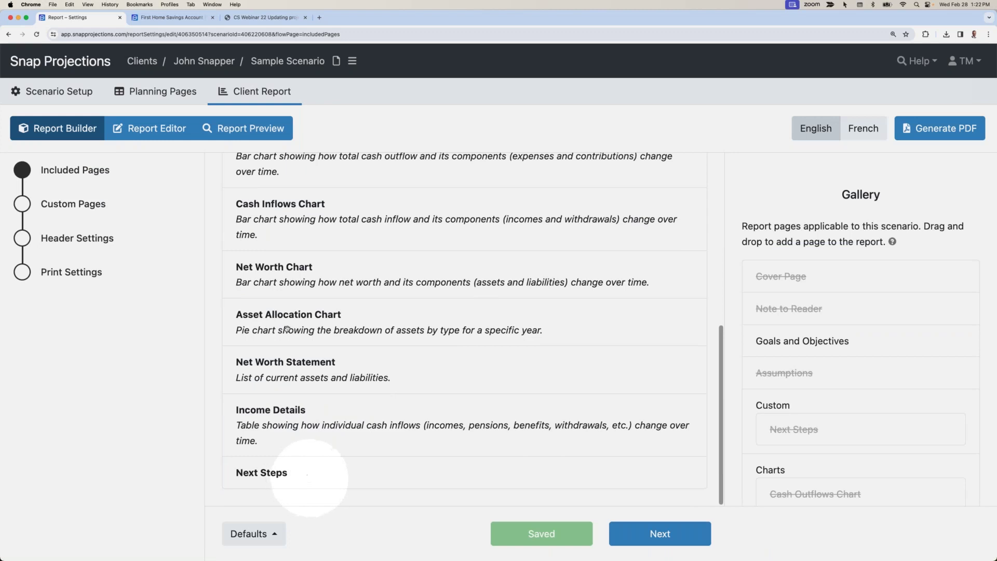
click(151, 128)
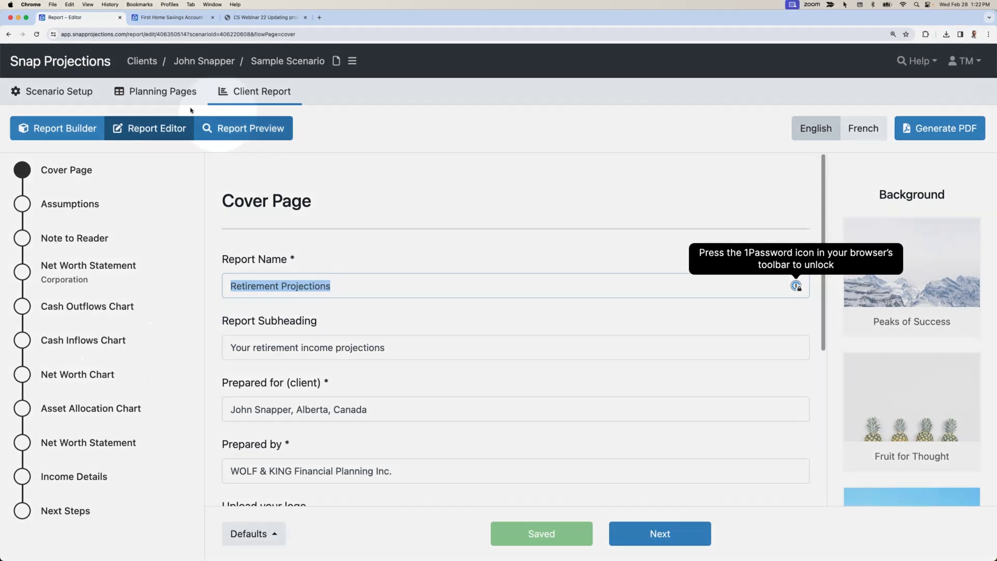
Return to the planning pages and open the Snap Projections Toolkit article from the Help Center's Start Here category
click(162, 93)
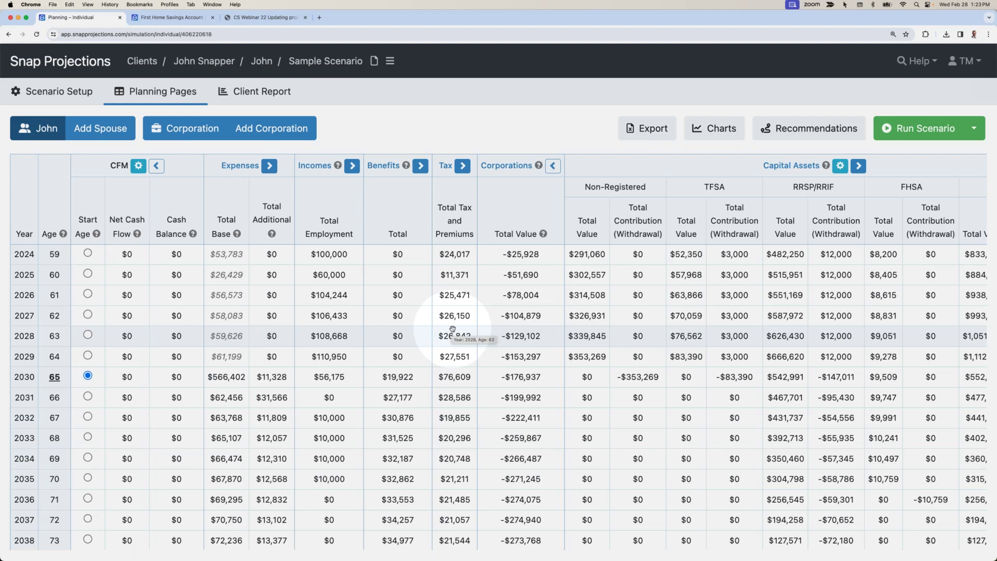
scroll(452, 328, up, 1)
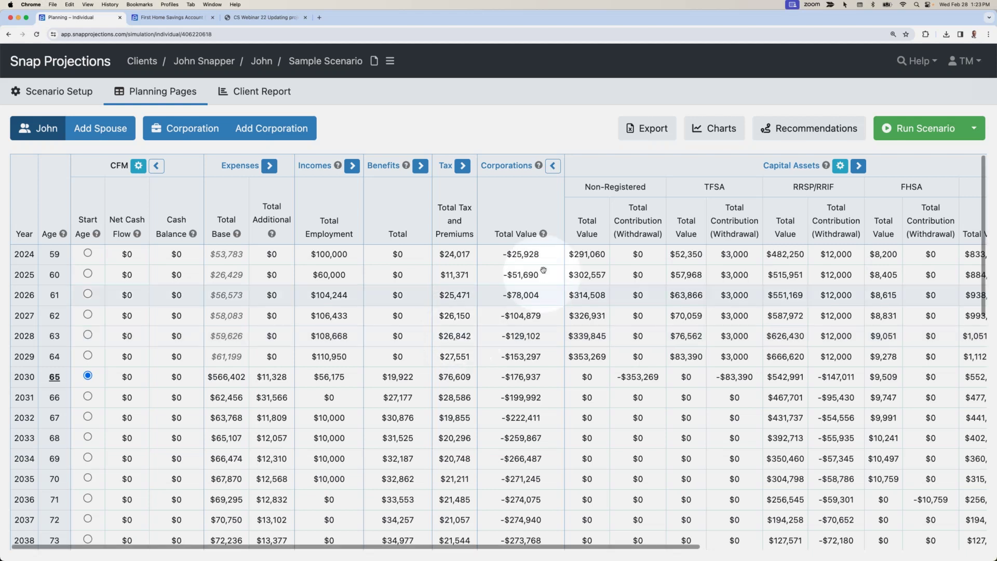
click(914, 60)
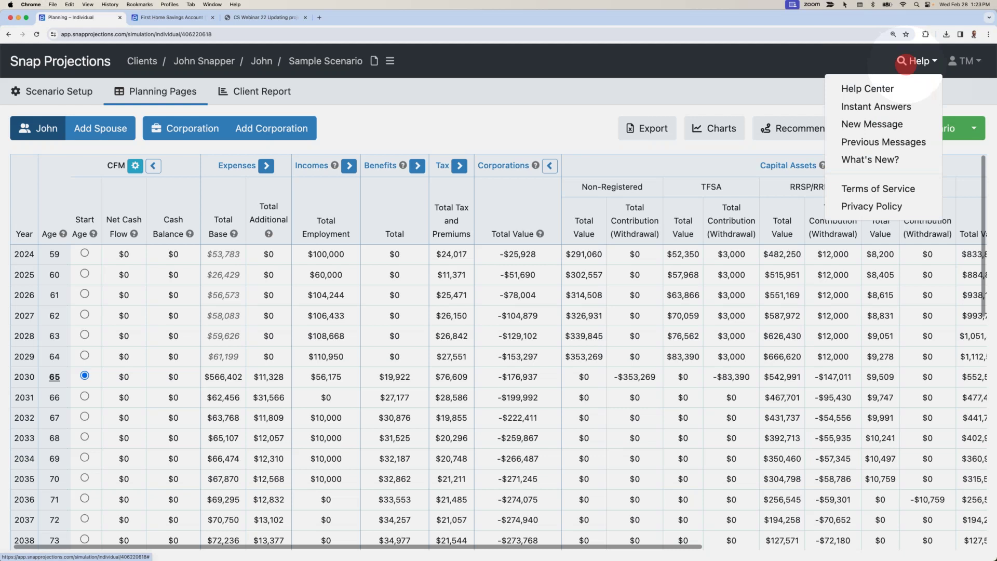
click(899, 90)
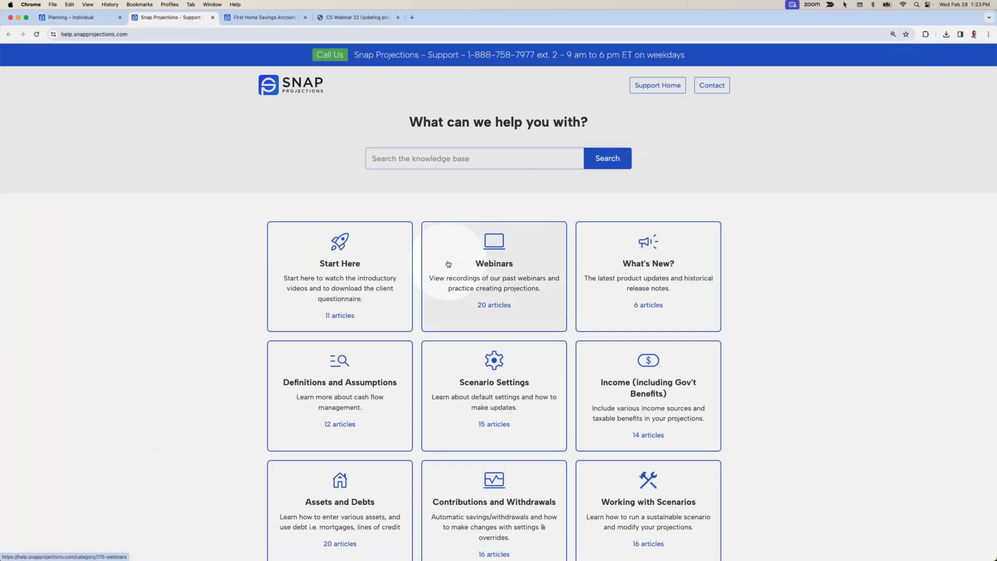
click(338, 261)
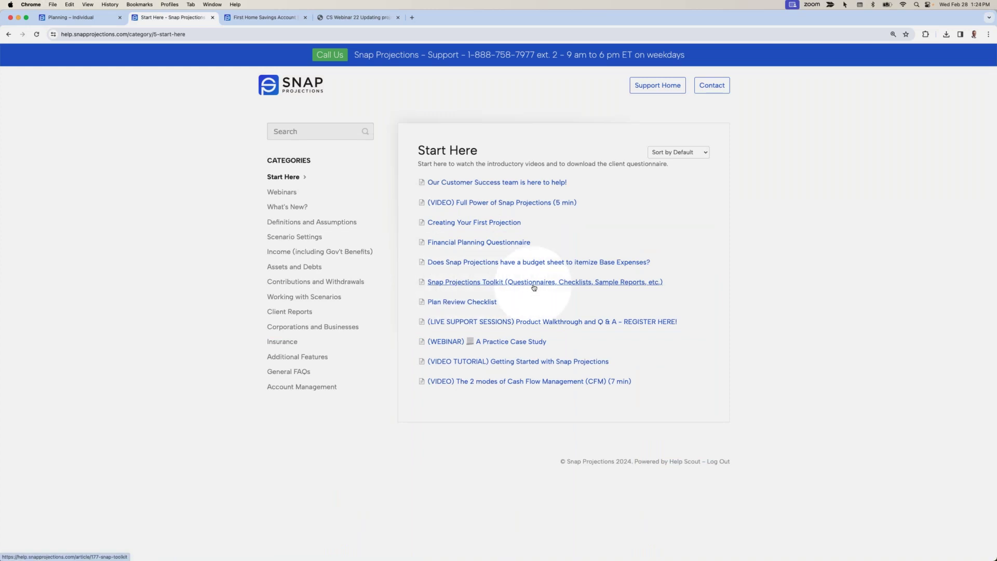
key(super+equal)
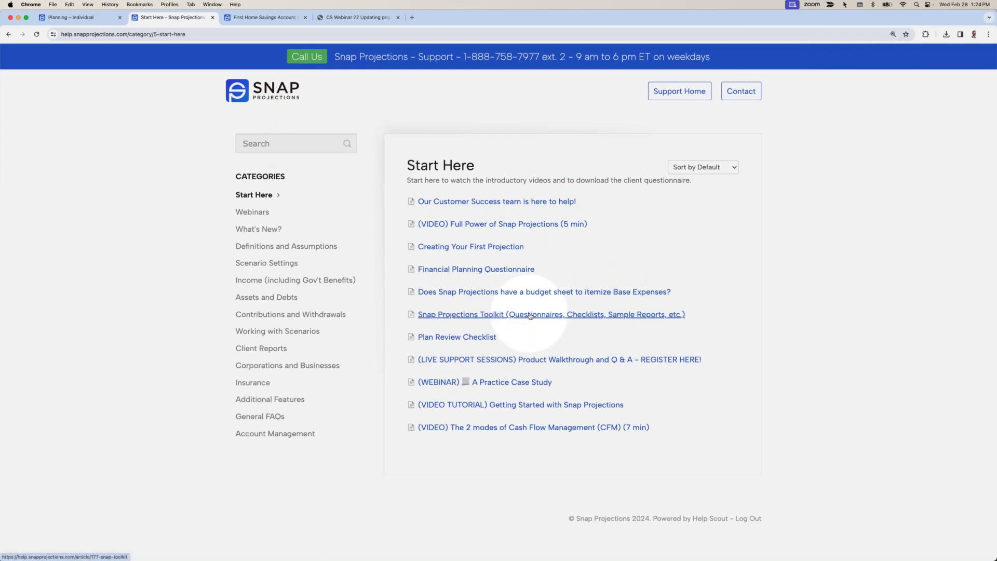
click(518, 314)
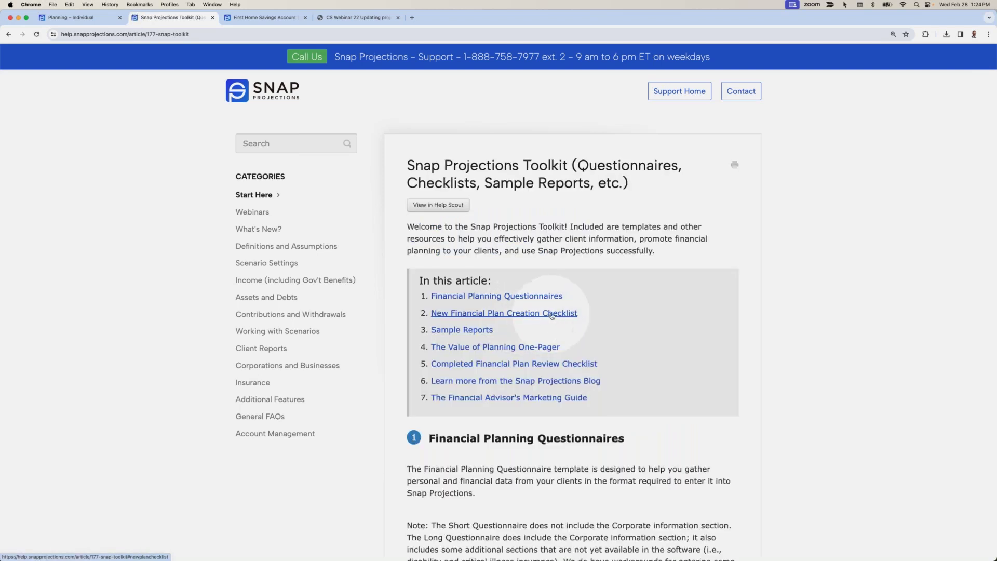
Look through the toolkit article's planning questionnaires, new financial plan checklist and sample reports sections
scroll(552, 316, down, 7)
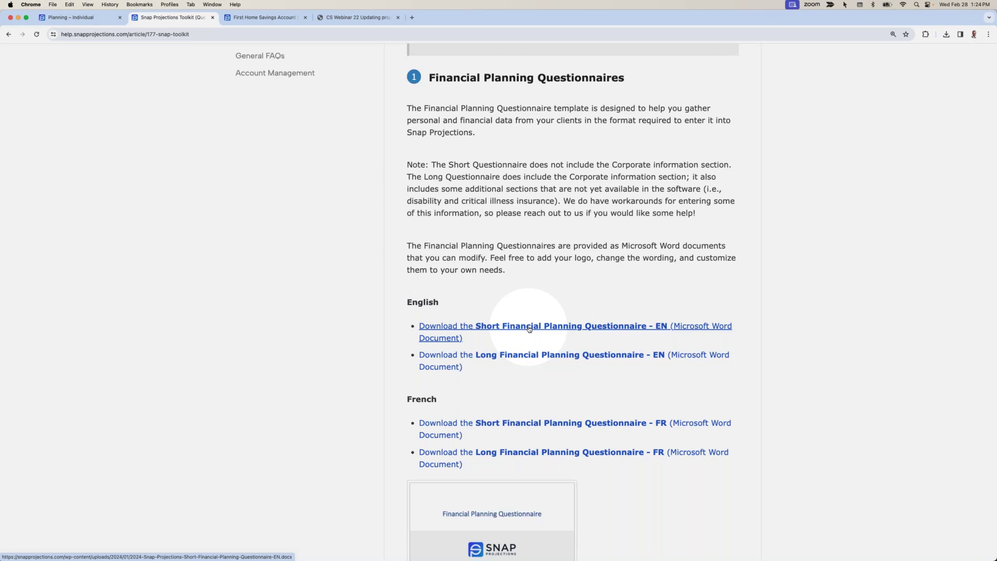
scroll(529, 328, down, 10)
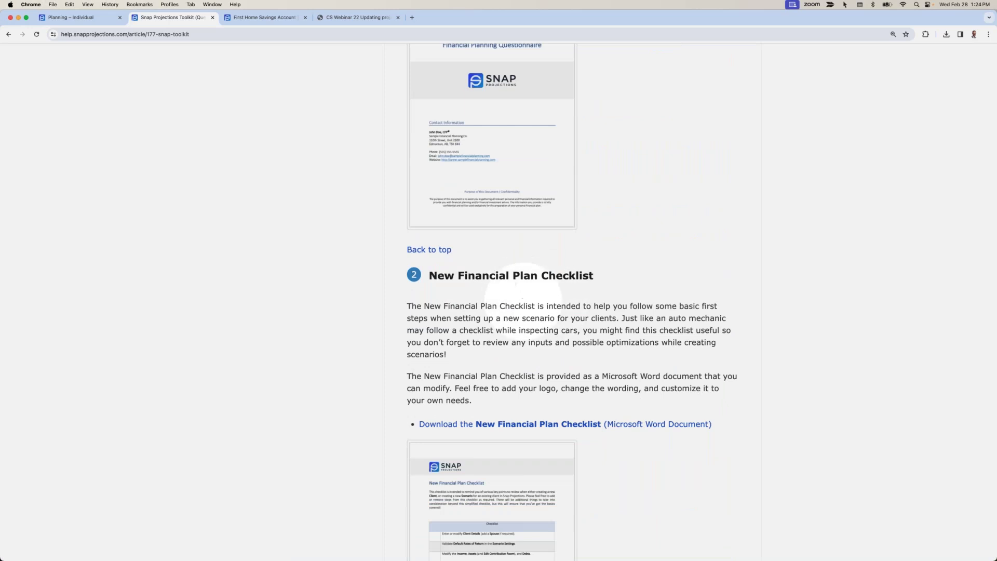
scroll(526, 311, down, 3)
scroll(525, 306, down, 6)
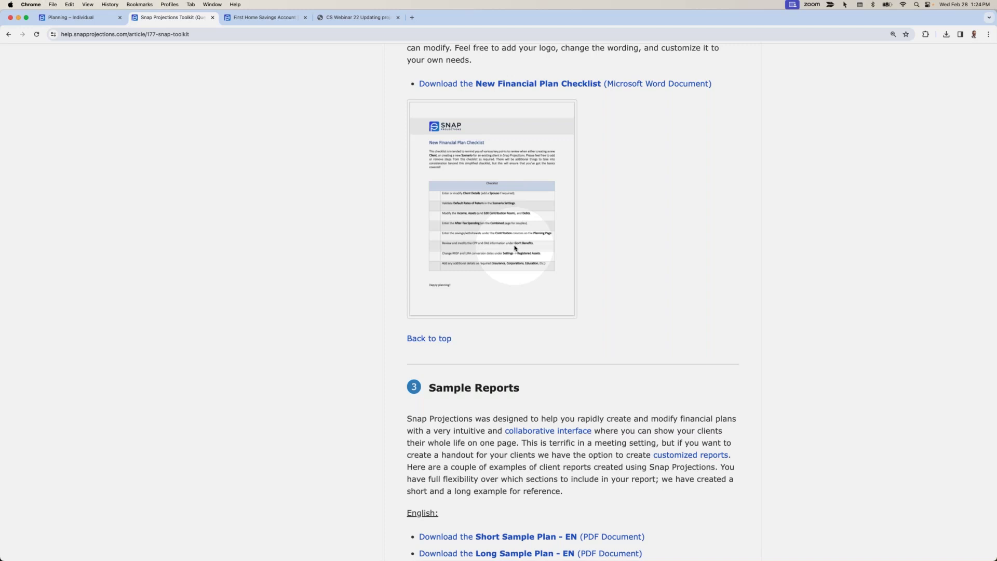
scroll(568, 280, up, 15)
scroll(568, 281, up, 10)
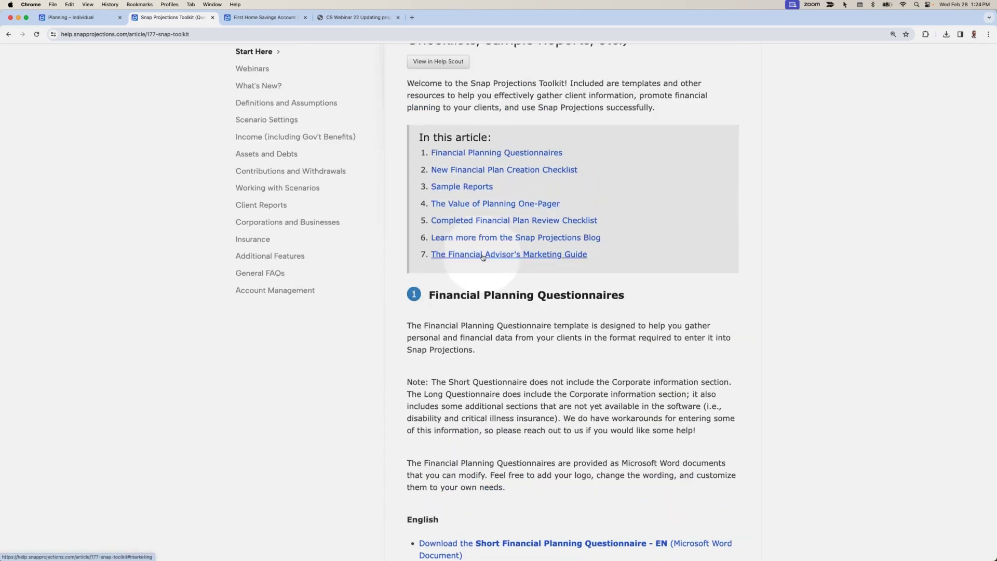
Switch back to the client's plan and examine the Cash Outflows Chart in the client report
click(93, 20)
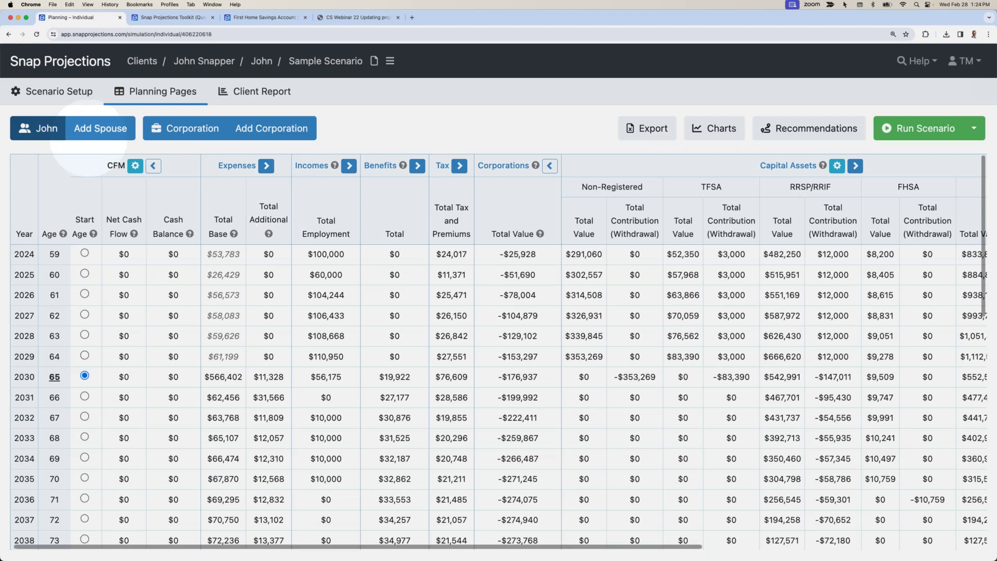
mouse_move(53, 89)
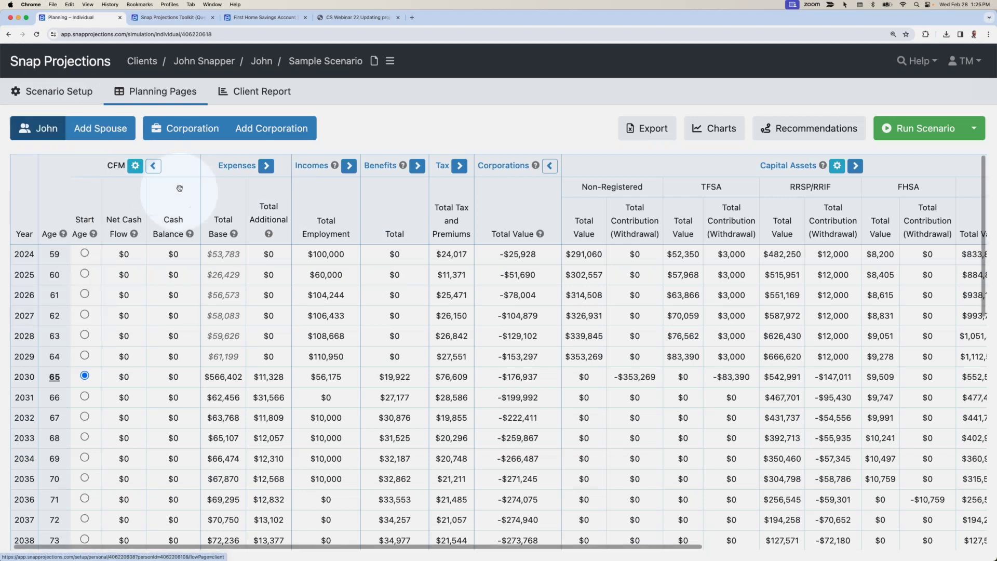
click(254, 92)
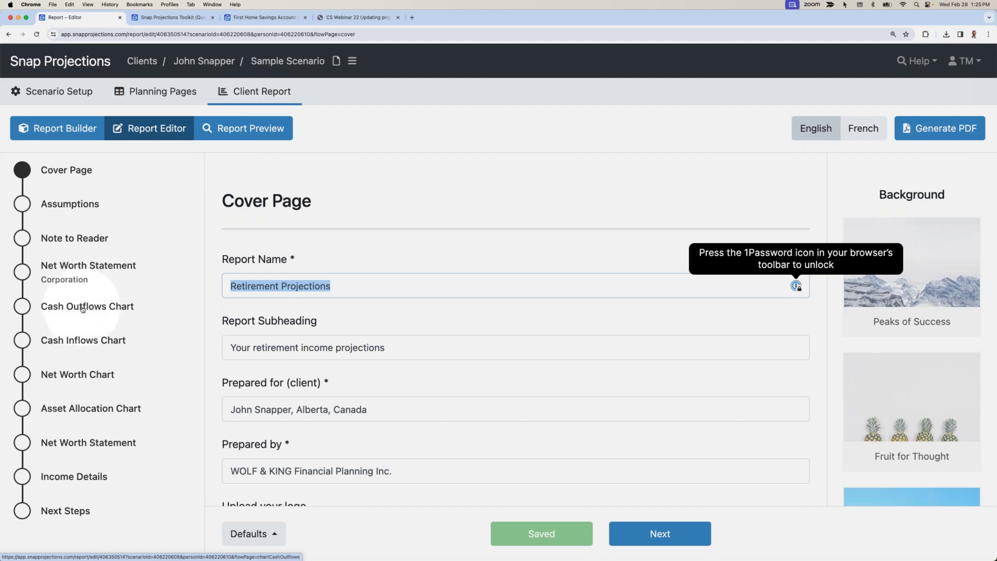
click(82, 307)
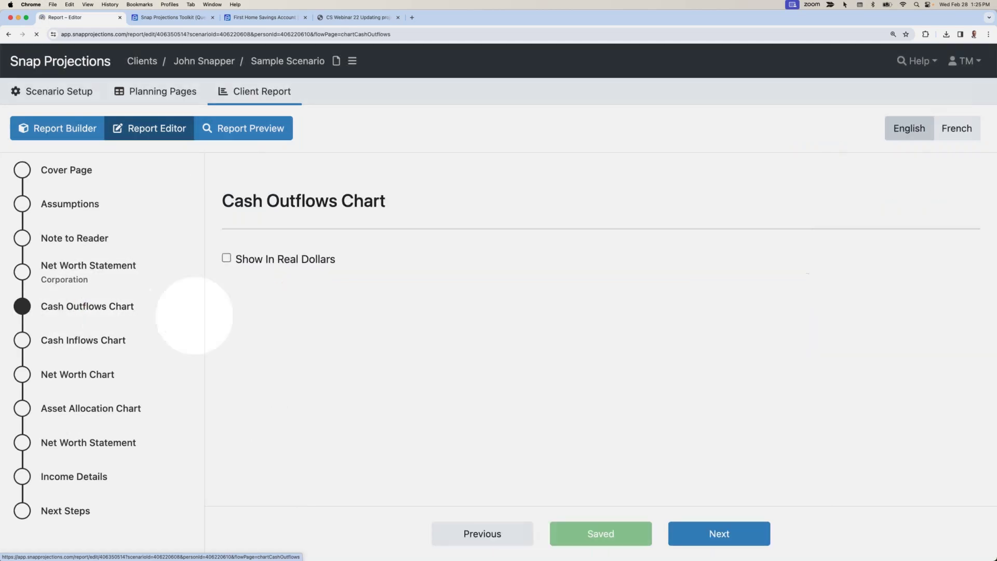
scroll(320, 290, down, 5)
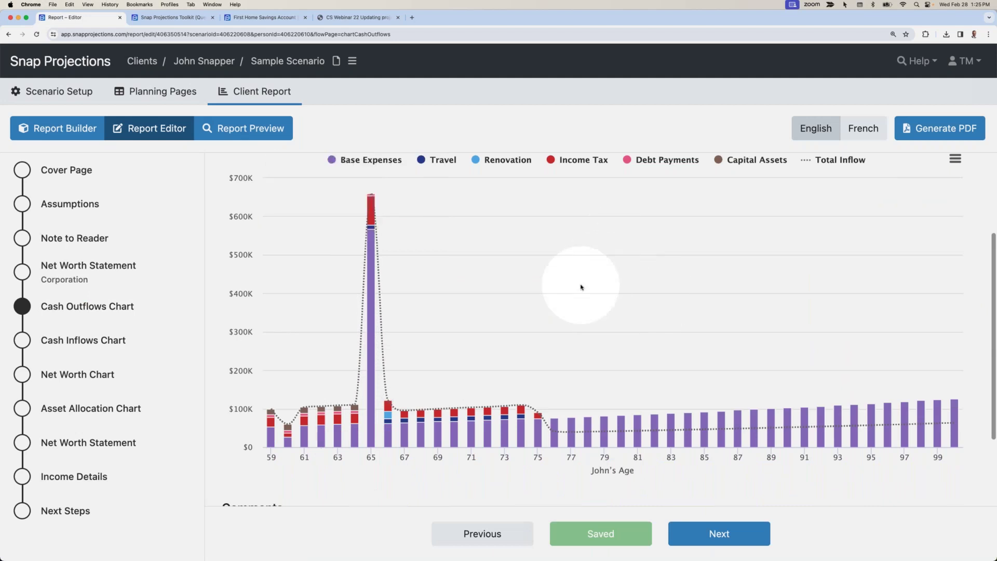
scroll(581, 287, up, 5)
scroll(581, 287, down, 1)
mouse_move(74, 92)
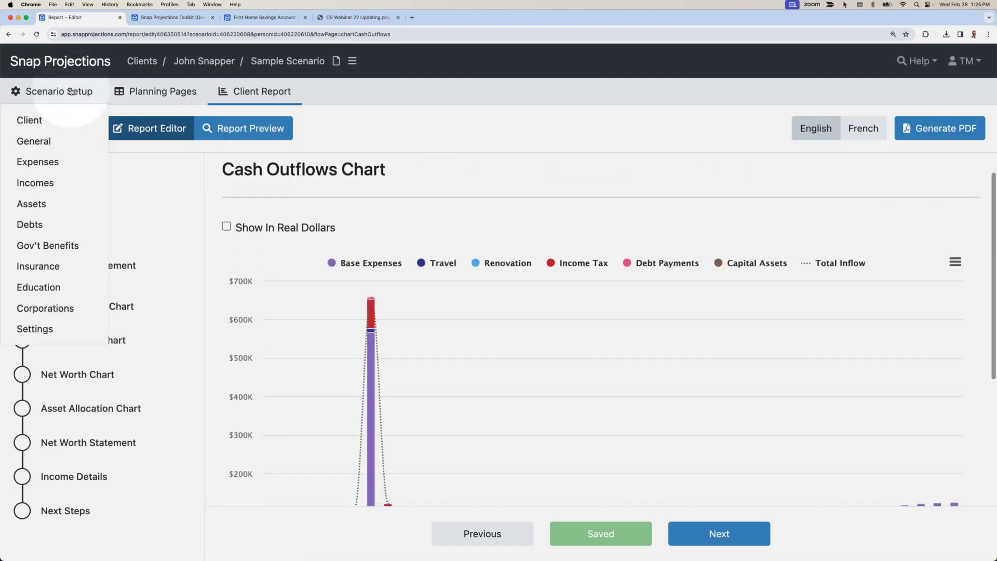
Hide the Base Expenses and Total Inflow series in the Cash Outflows Chart to examine the remaining outflows
click(359, 263)
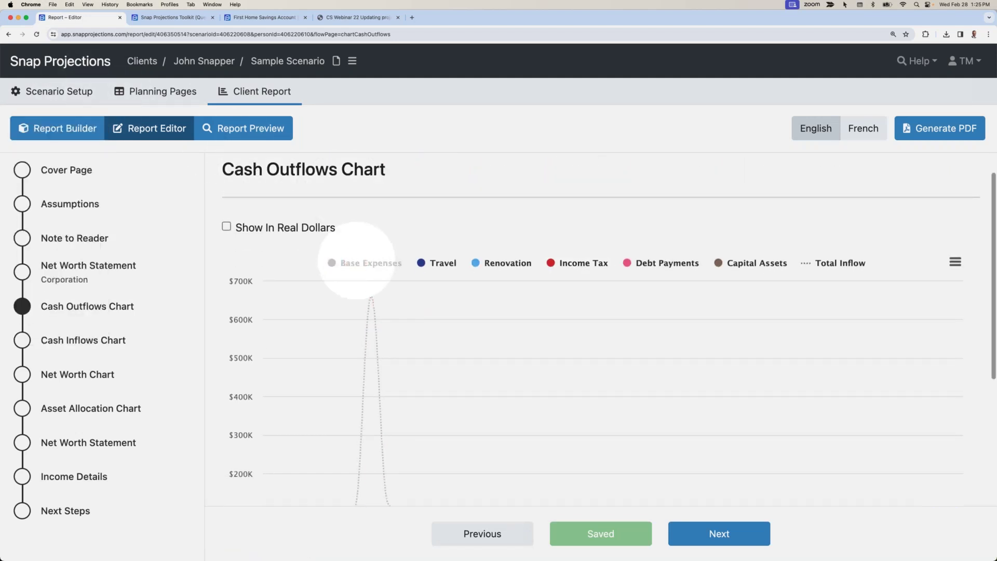
scroll(410, 242, down, 1)
scroll(409, 242, down, 1)
click(837, 190)
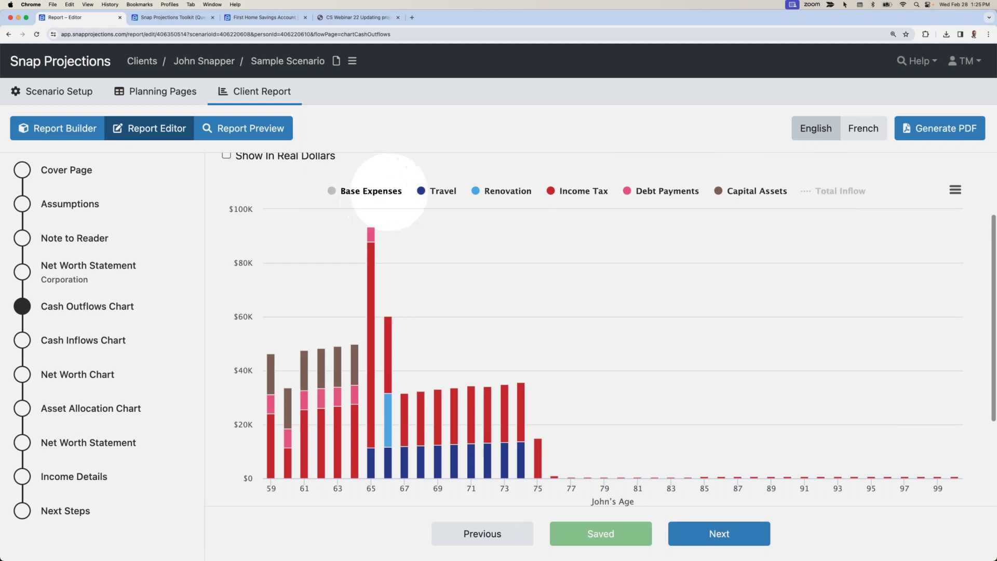
click(339, 191)
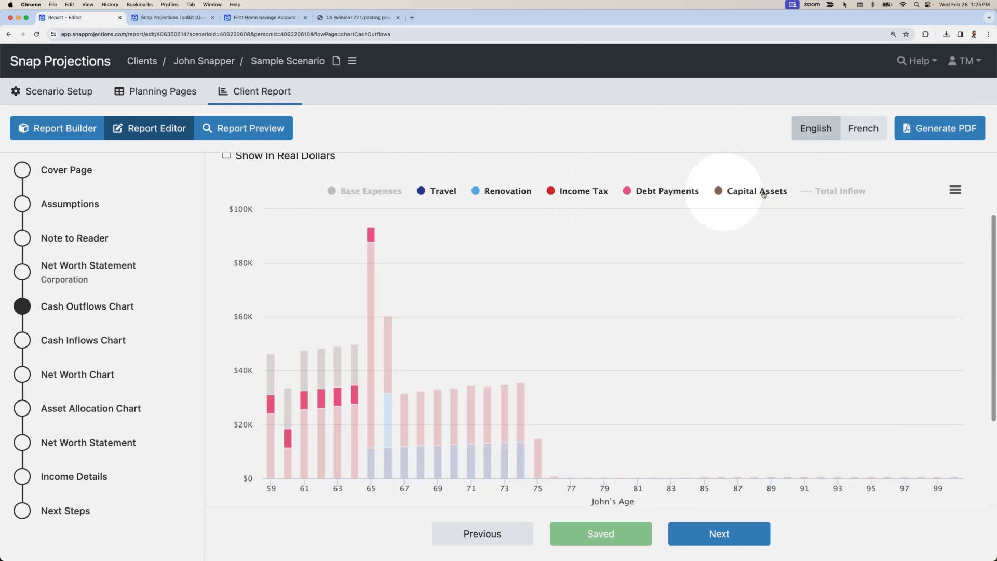
scroll(727, 193, up, 1)
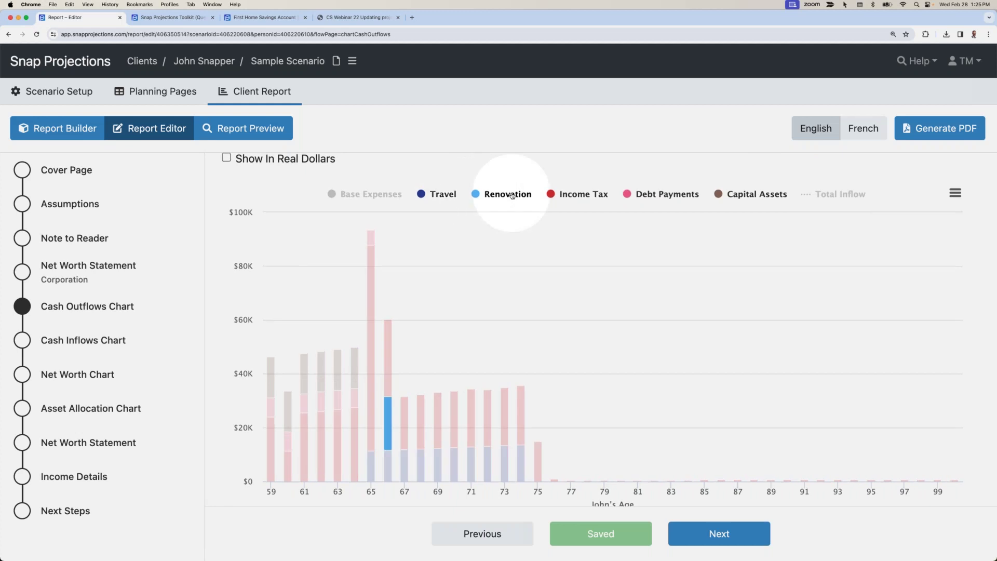
scroll(509, 196, up, 1)
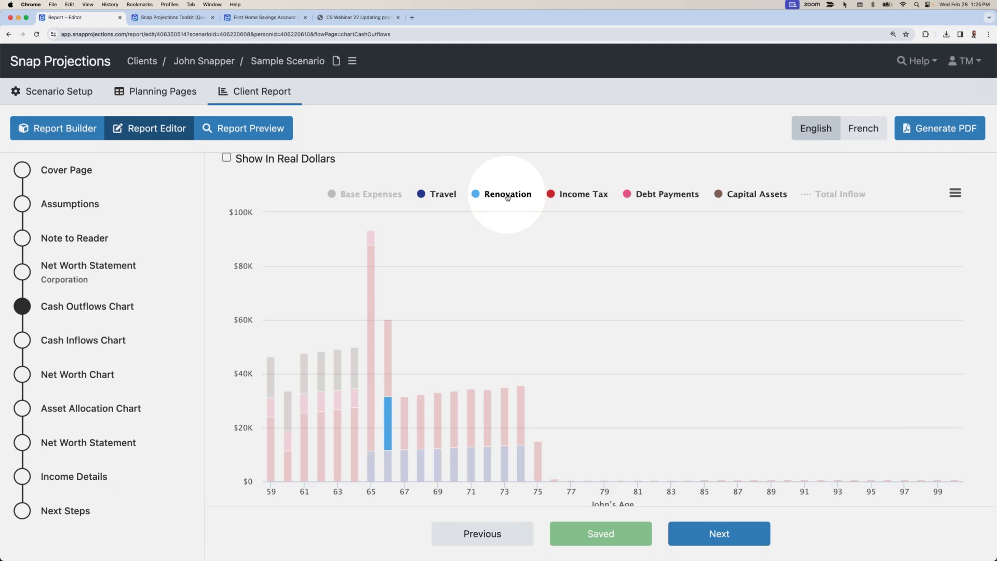
Set the real base expenses for 2030 (age 65) to $54,000 on the planning page and rerun the scenario
click(172, 92)
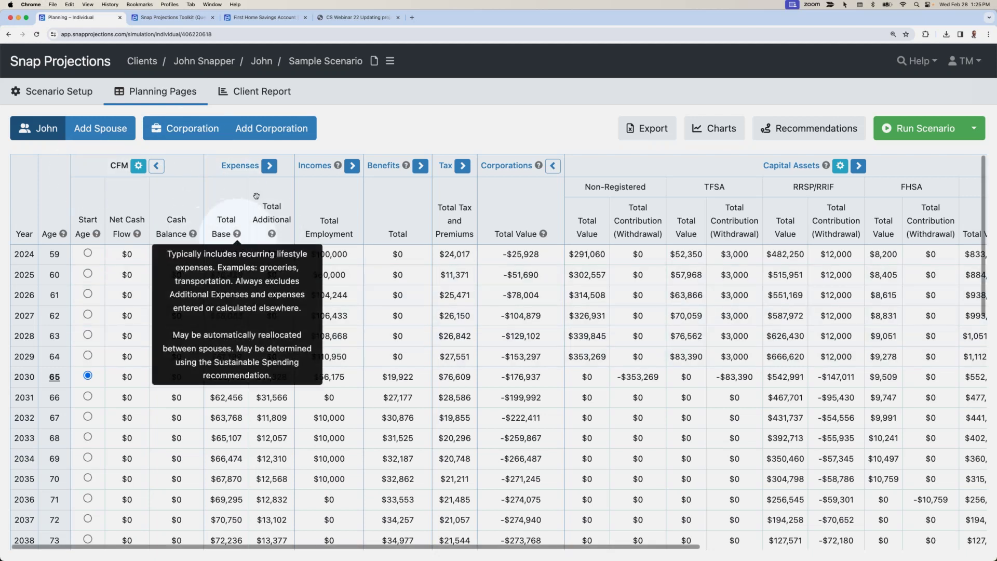
click(271, 167)
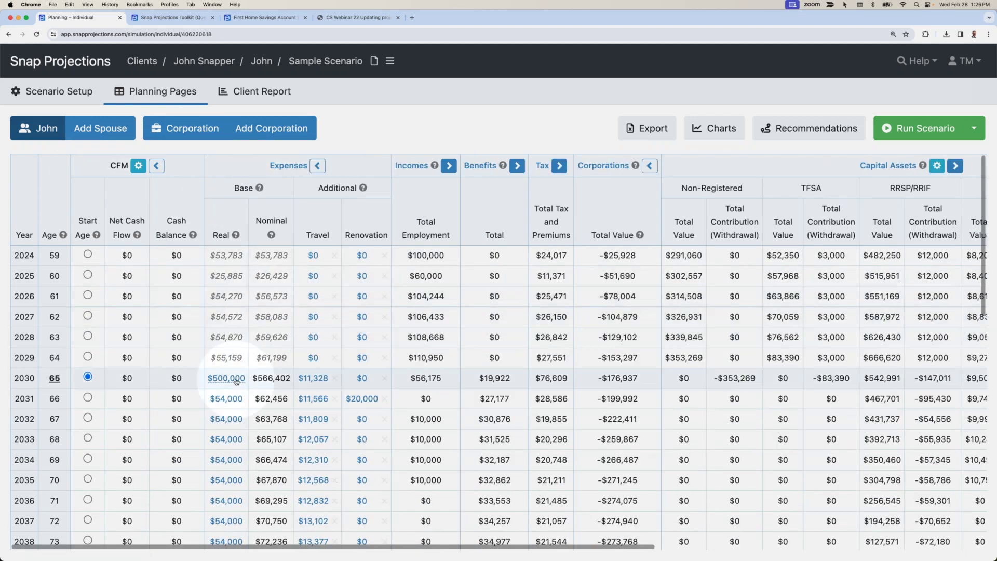
click(236, 379)
text(54000)
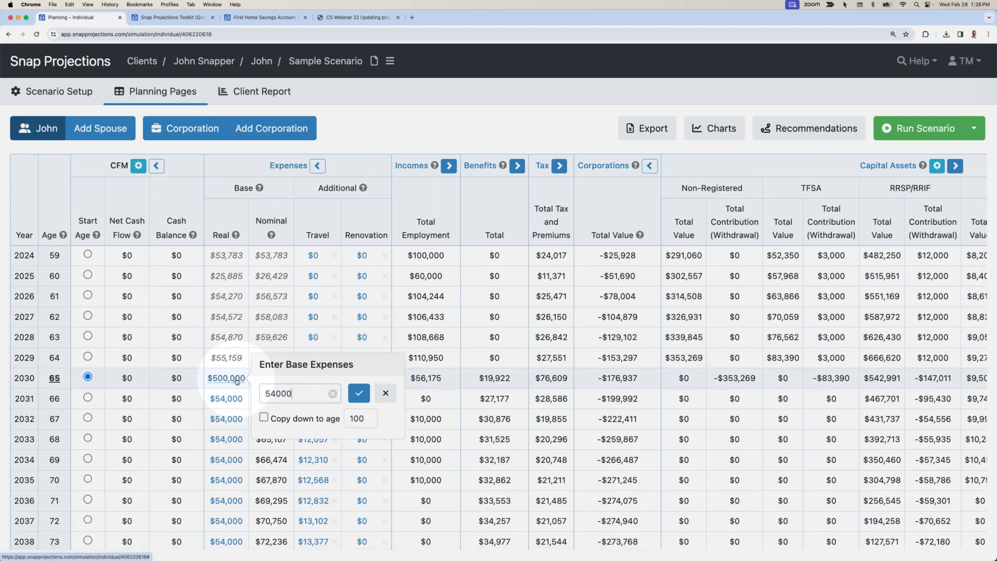
key(Return)
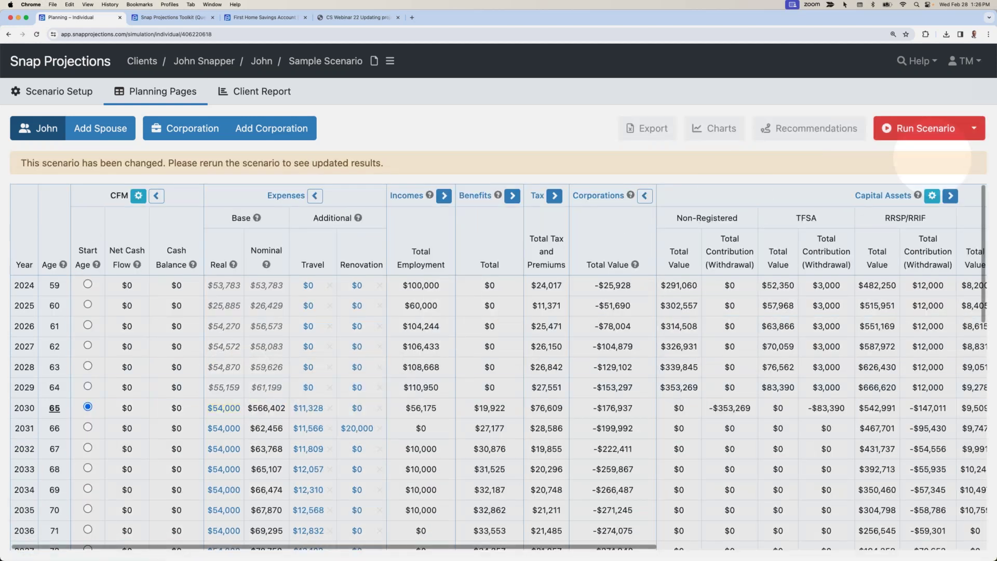
click(926, 128)
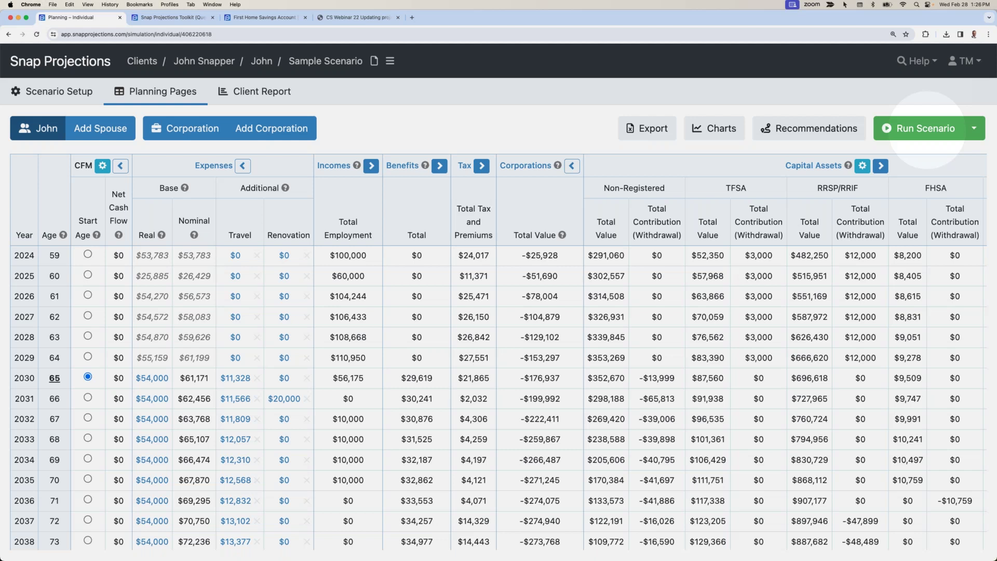
Revisit the client report and planning pages, and open the scenario's General setup page
click(253, 92)
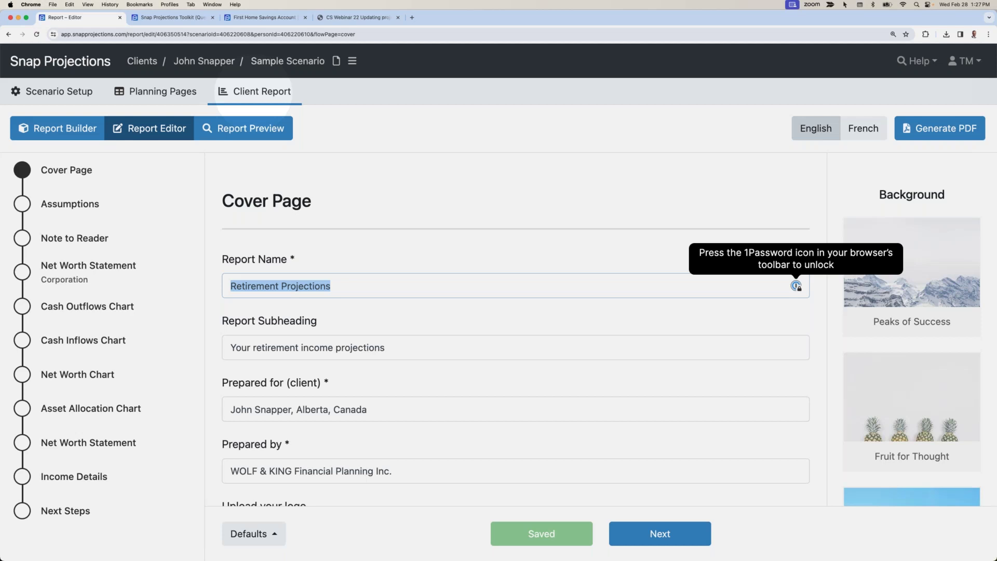
click(167, 92)
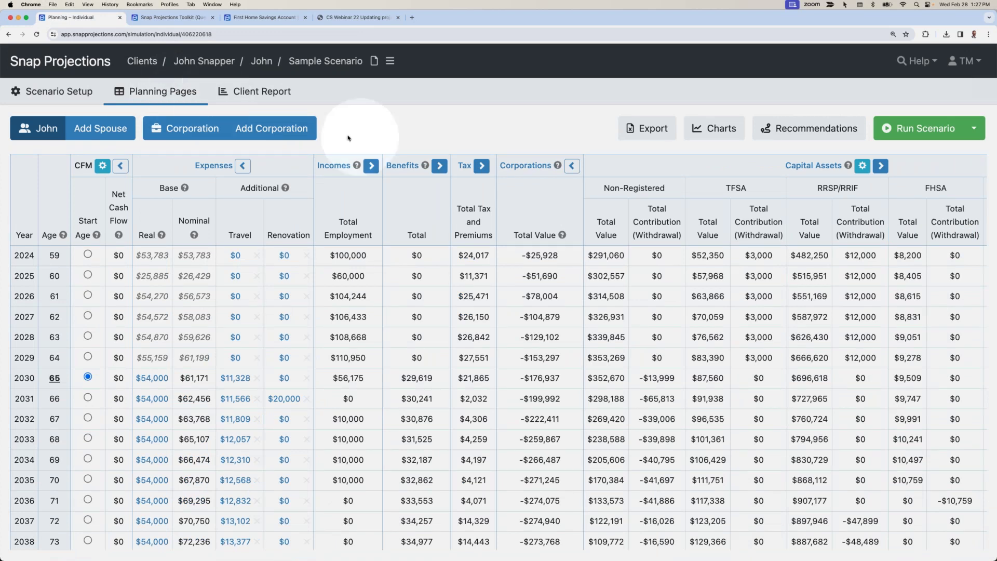
click(73, 99)
click(216, 114)
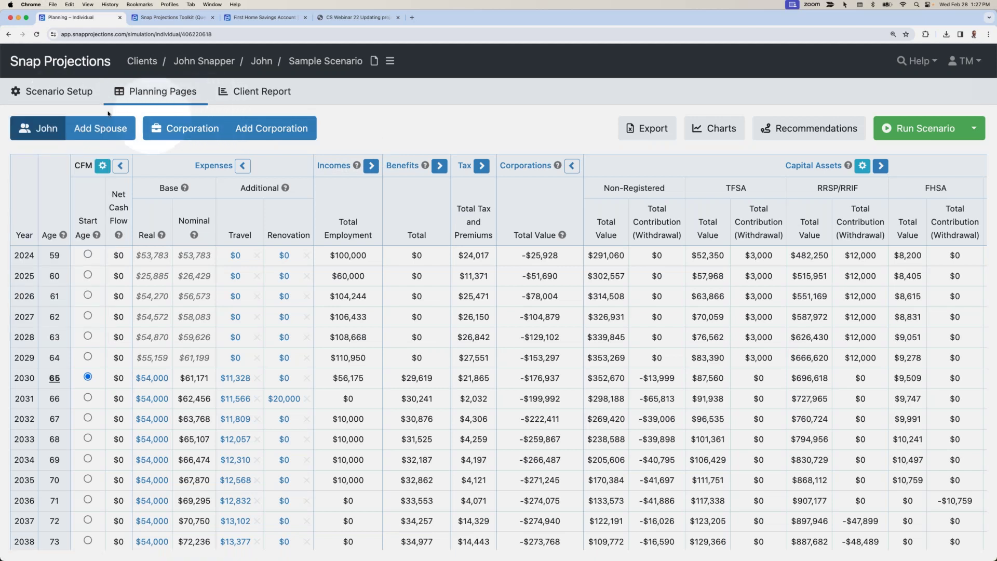
click(60, 94)
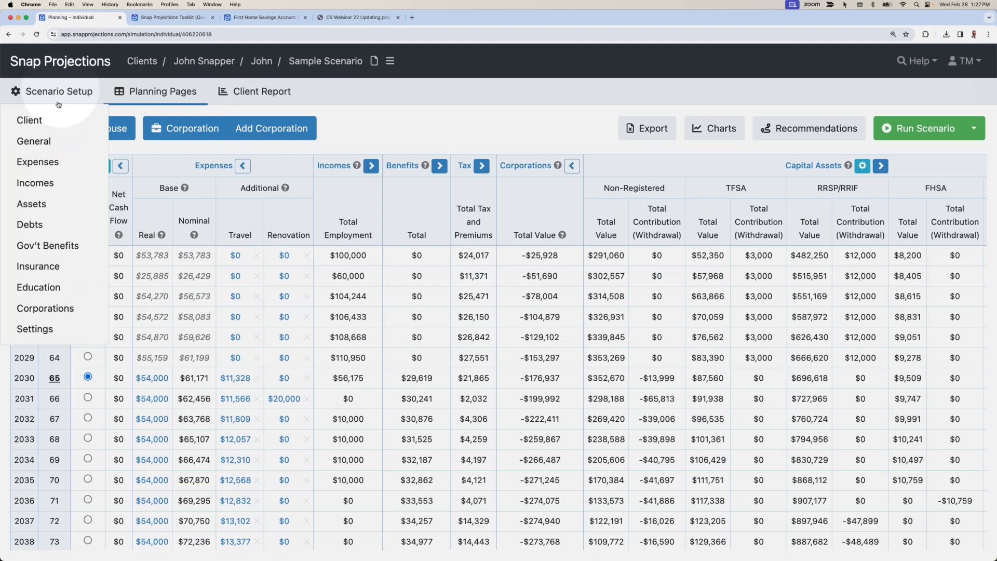
click(47, 143)
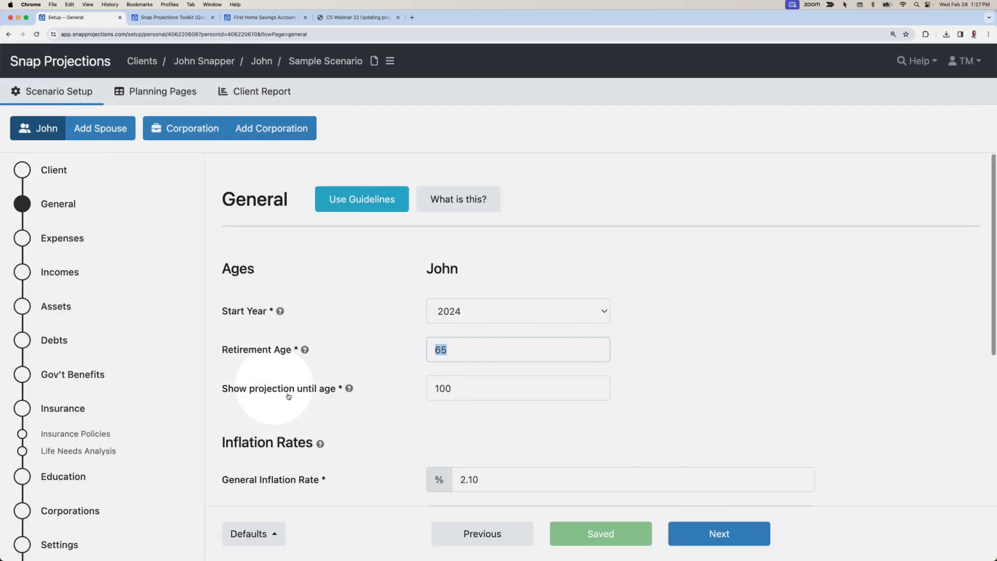
Set the scenario's projection to show until age 70
click(462, 388)
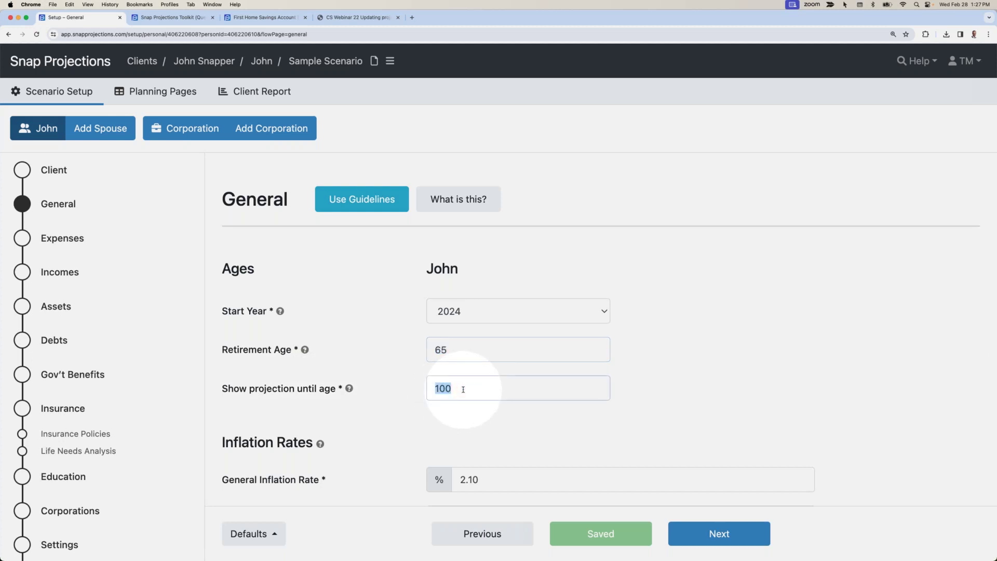
text(70)
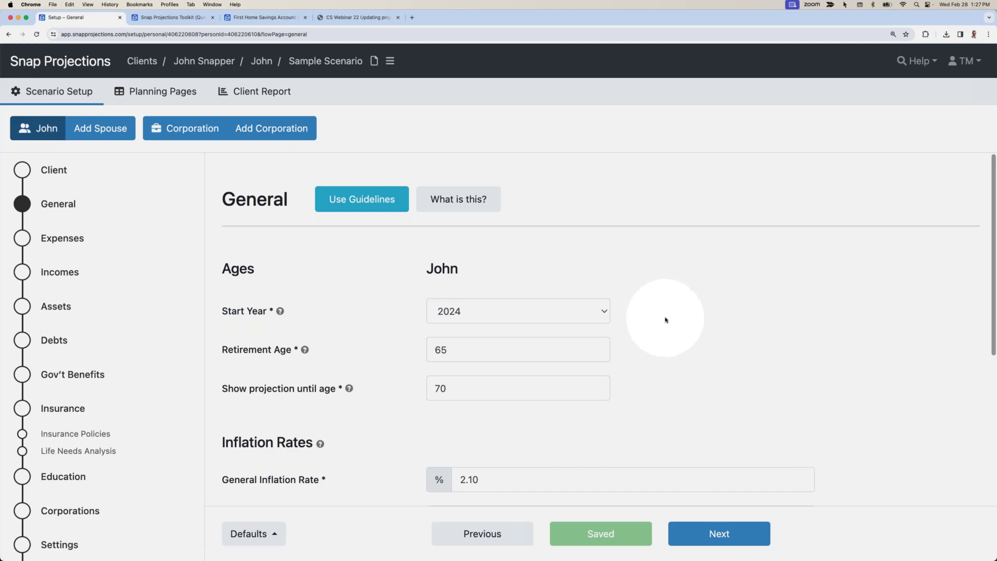
Look through the Help Center's webinar recordings, and return to the client's planning pages
click(918, 60)
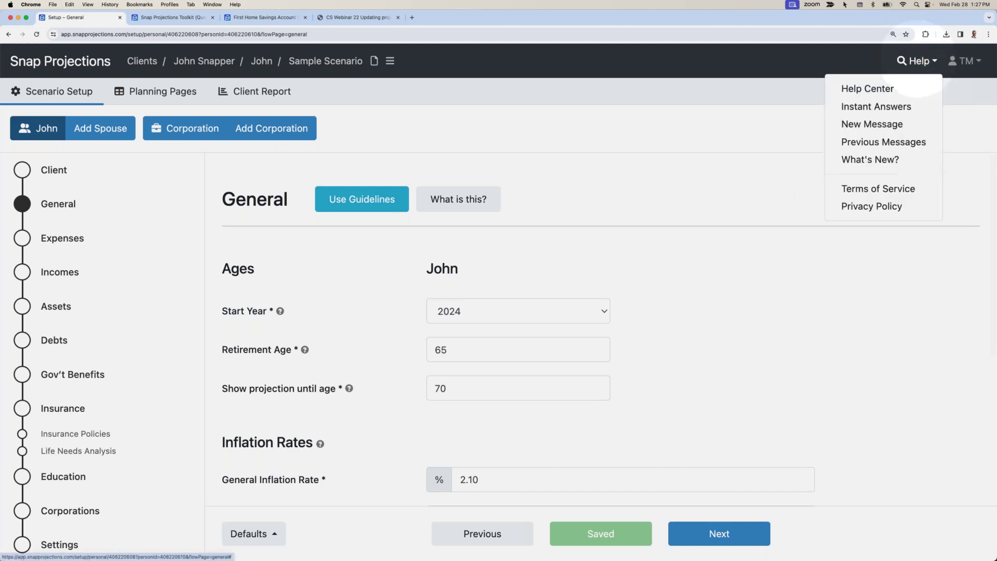
click(871, 88)
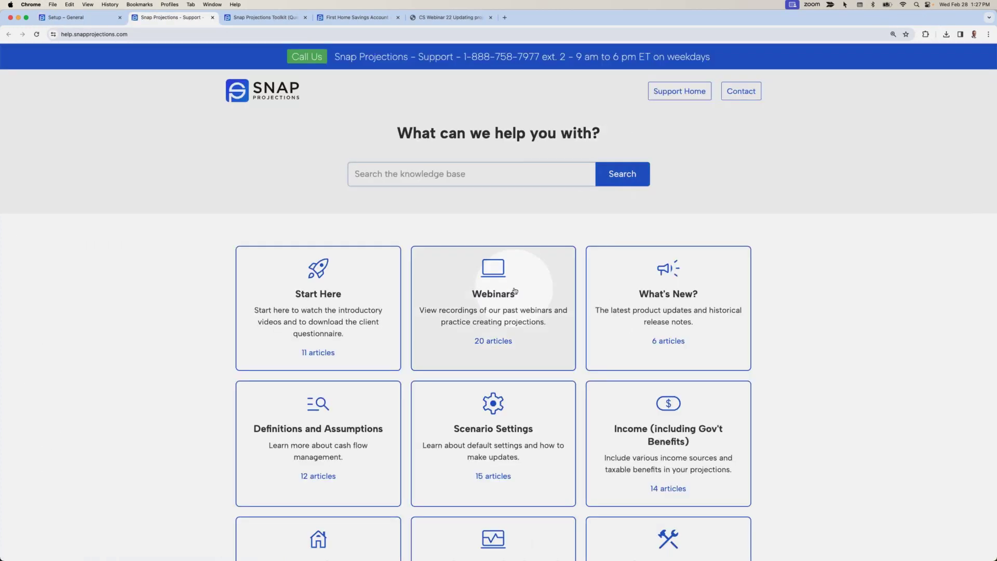
click(514, 292)
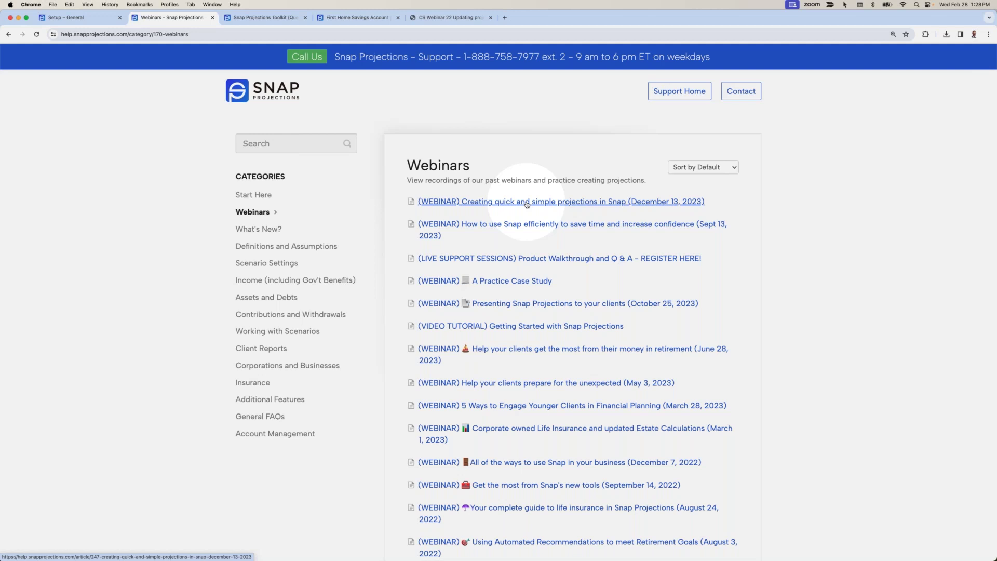
click(67, 17)
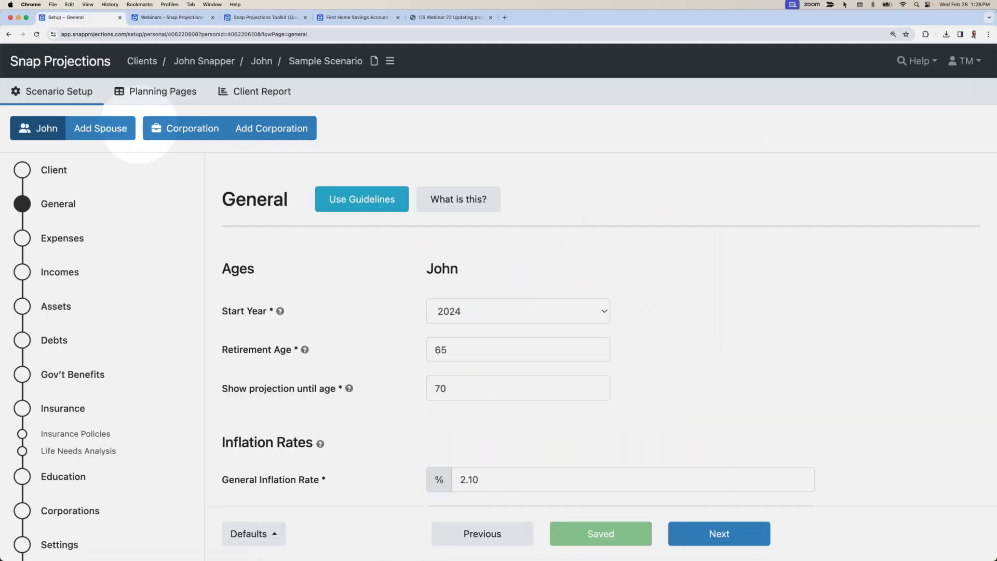
click(163, 92)
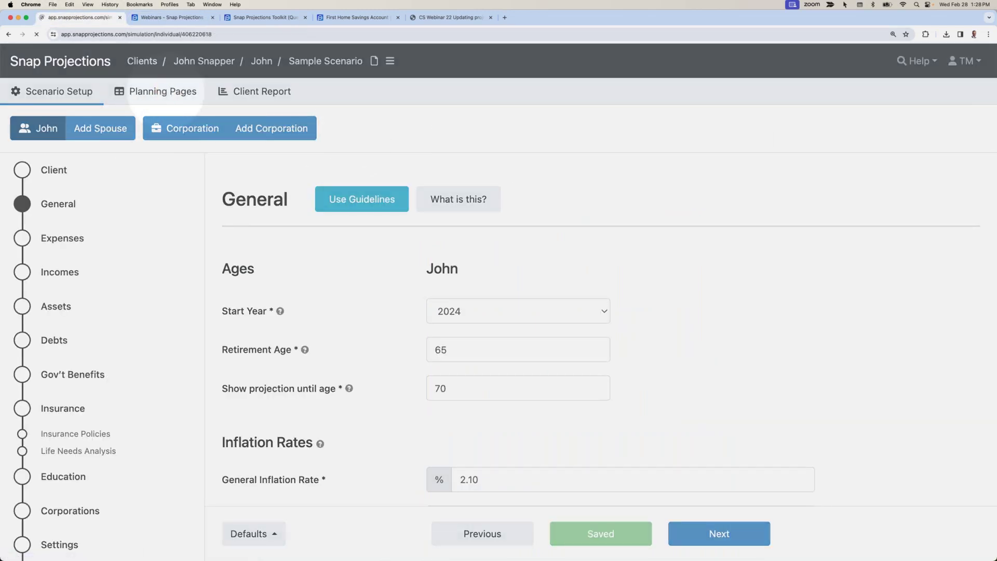
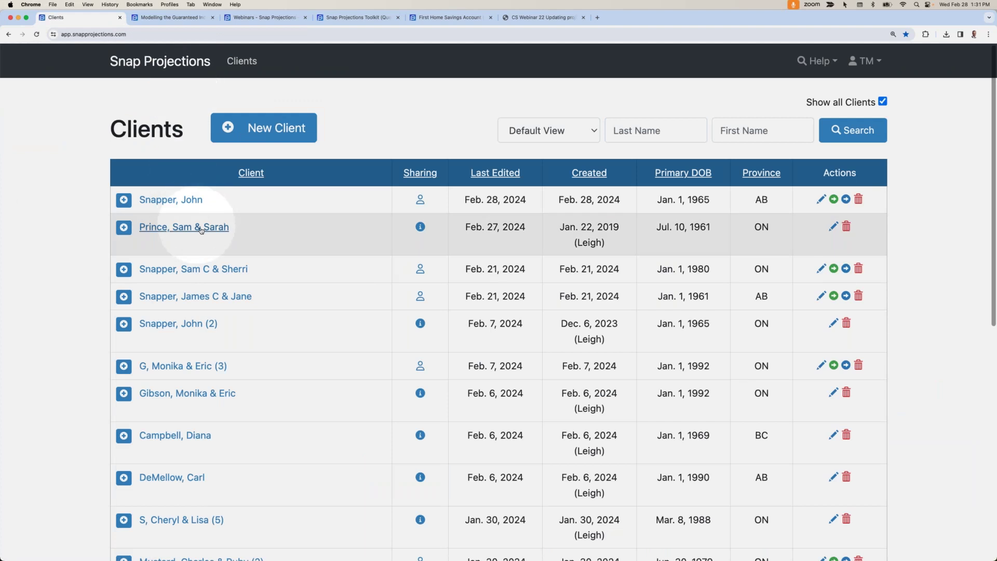
Open the couple's plan created on Jan. 22, 2019 and examine the first spouse's individual planning page through to the debts
click(201, 233)
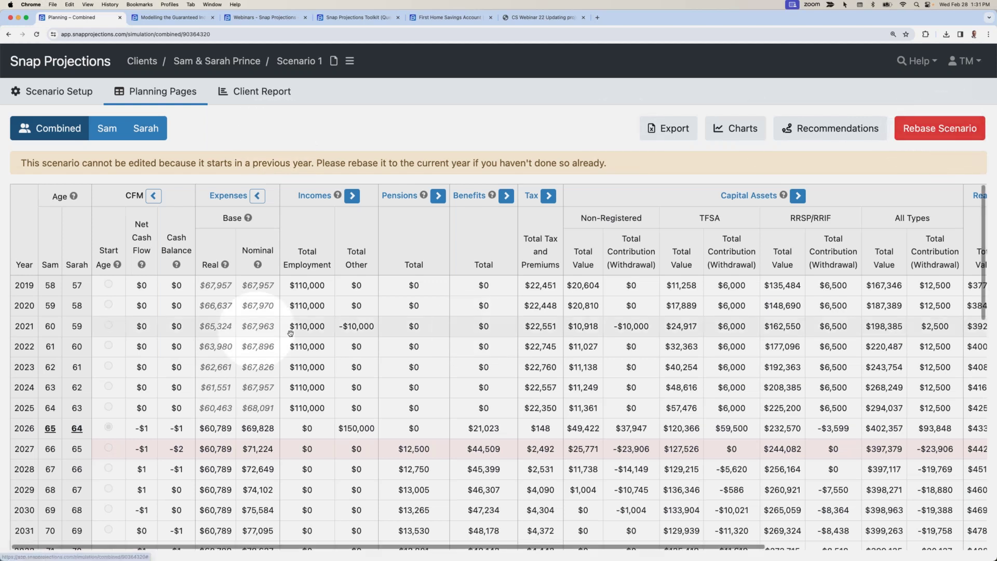
click(111, 131)
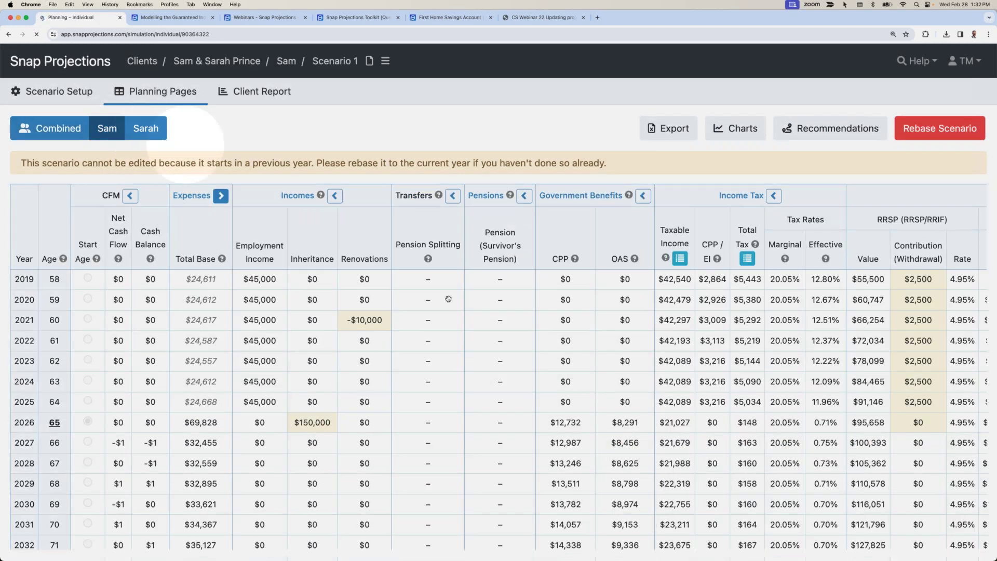
scroll(543, 336, right, 3)
scroll(543, 336, right, 15)
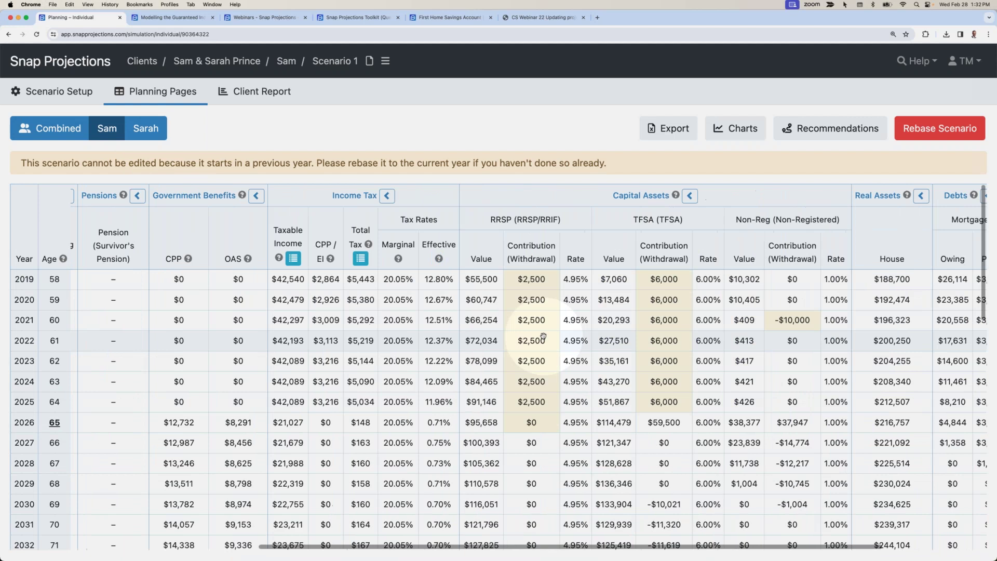
scroll(553, 338, left, 18)
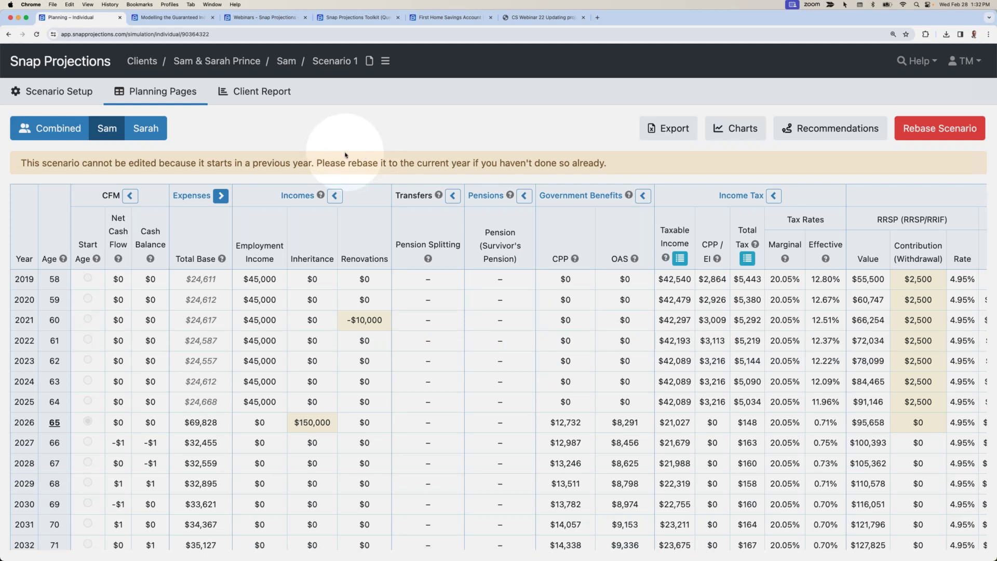
Download the couple's client report as a PDF and open the downloaded file
click(258, 92)
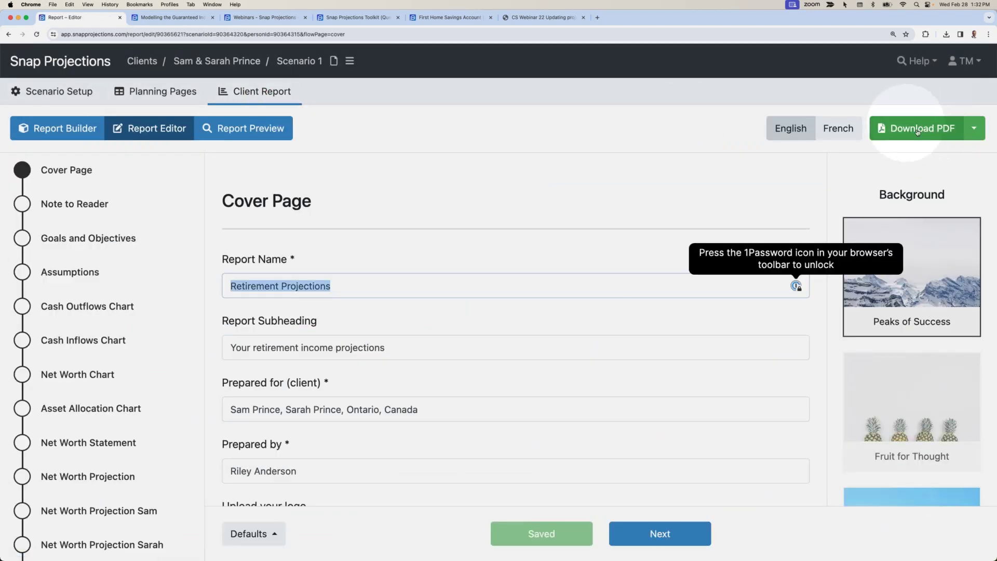
click(919, 128)
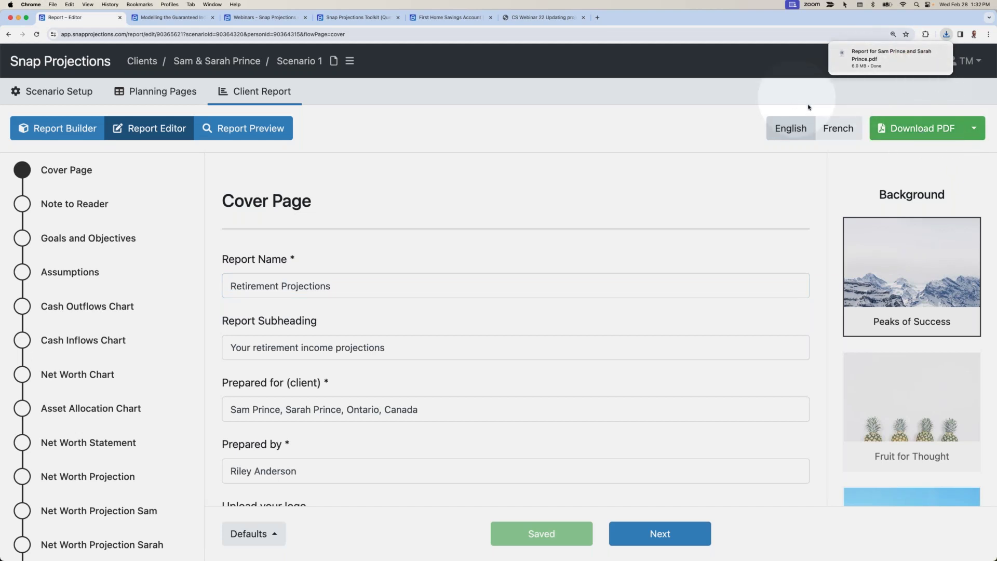
click(870, 59)
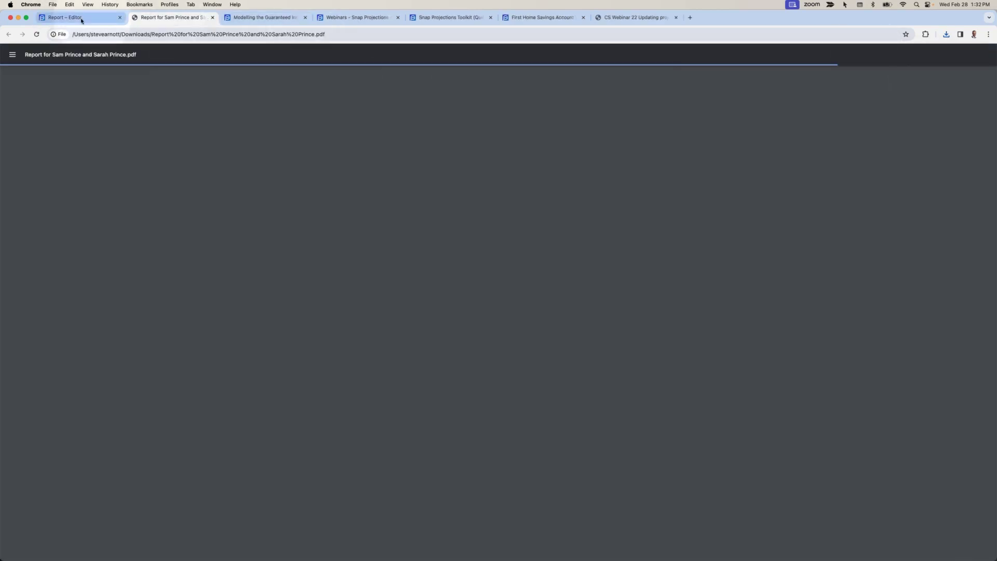
Return to the planning pages and rebase the scenario to the current year
click(68, 17)
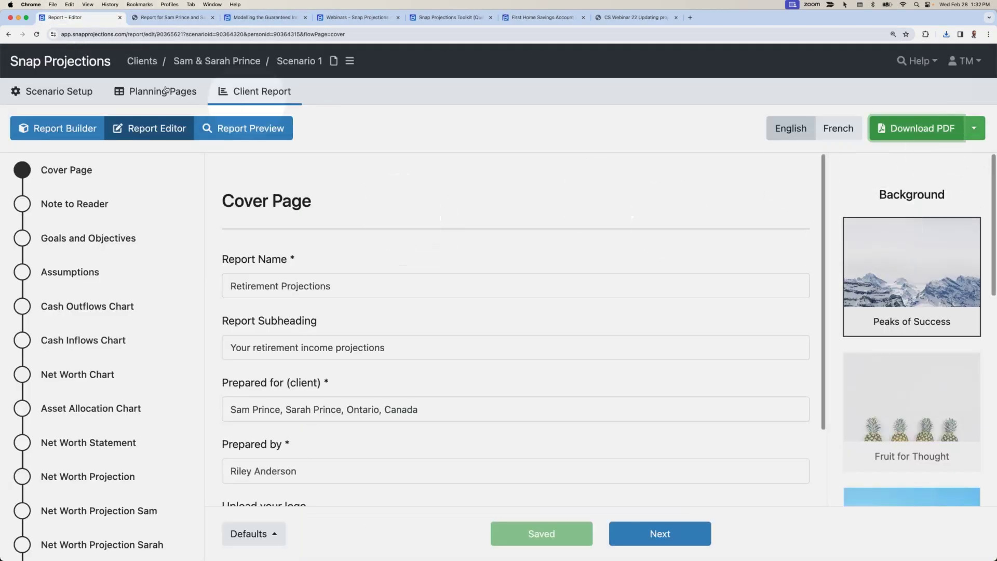
click(147, 92)
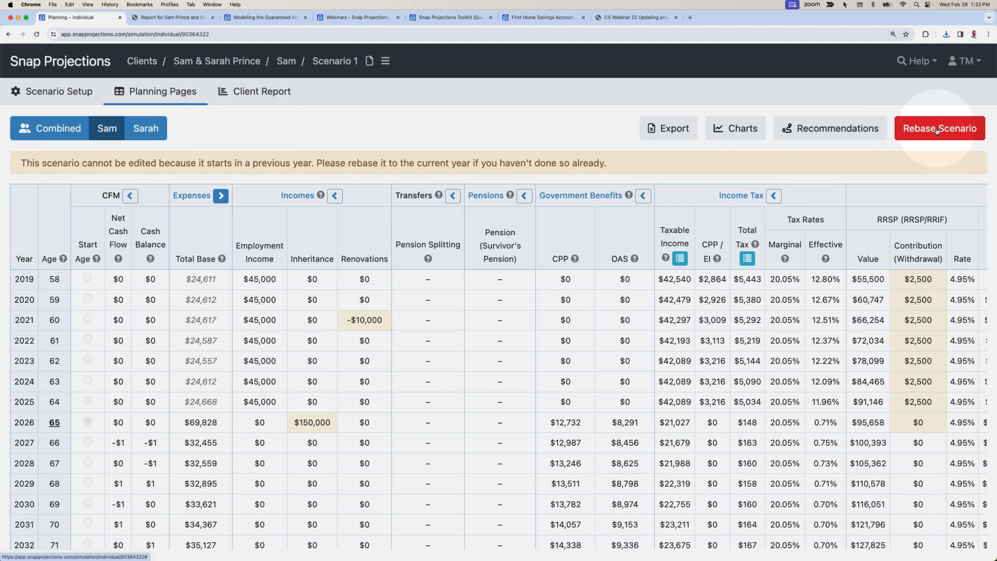
click(938, 132)
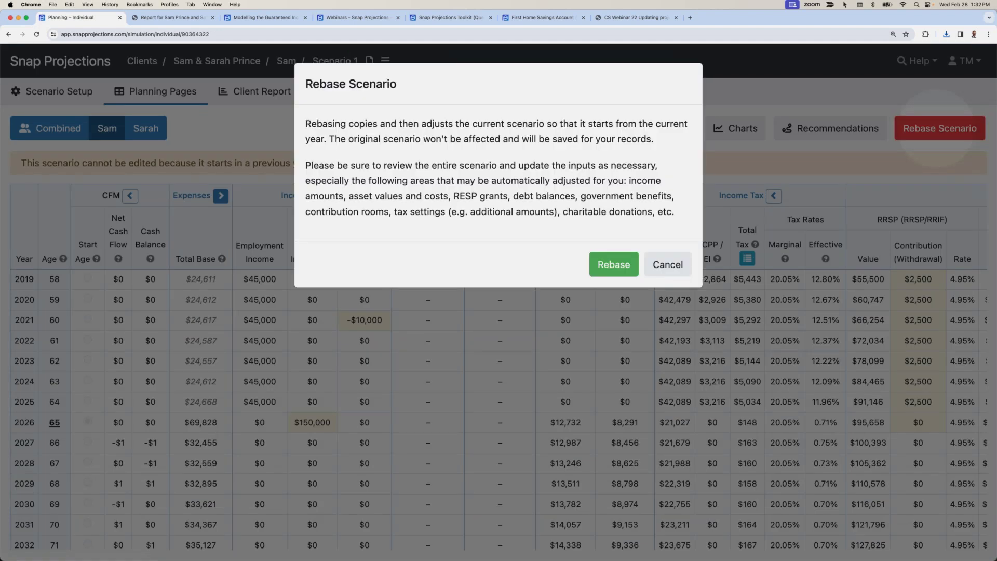
click(613, 264)
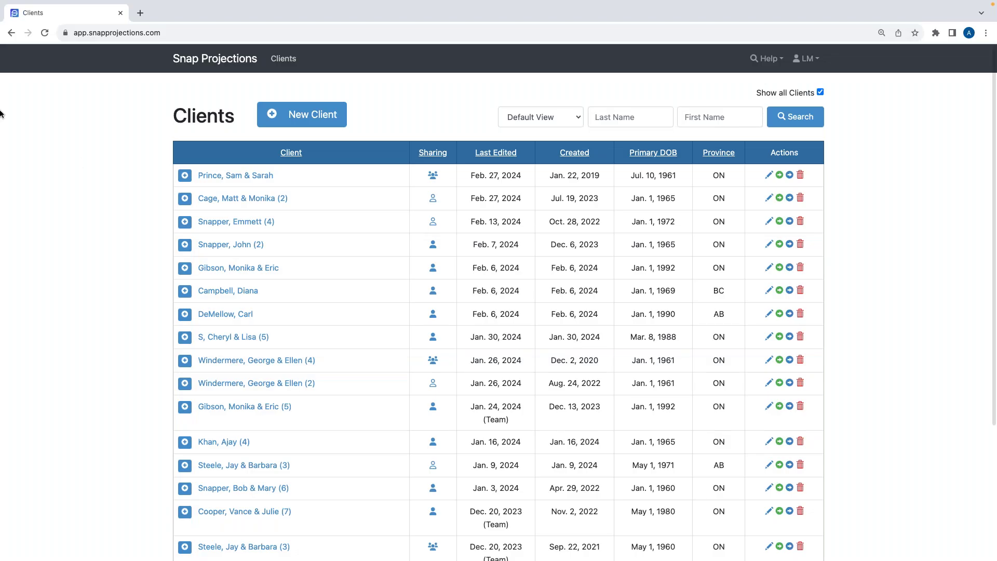
Check the creation date of the first couple in the client list and open their plan
scroll(136, 202, down, 1)
scroll(136, 202, up, 1)
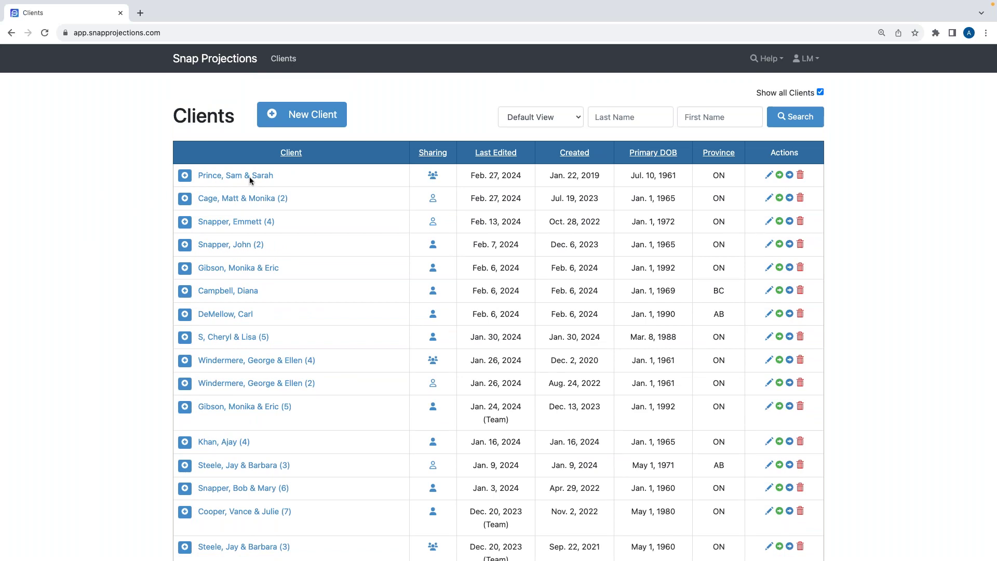
drag(544, 176, 604, 177)
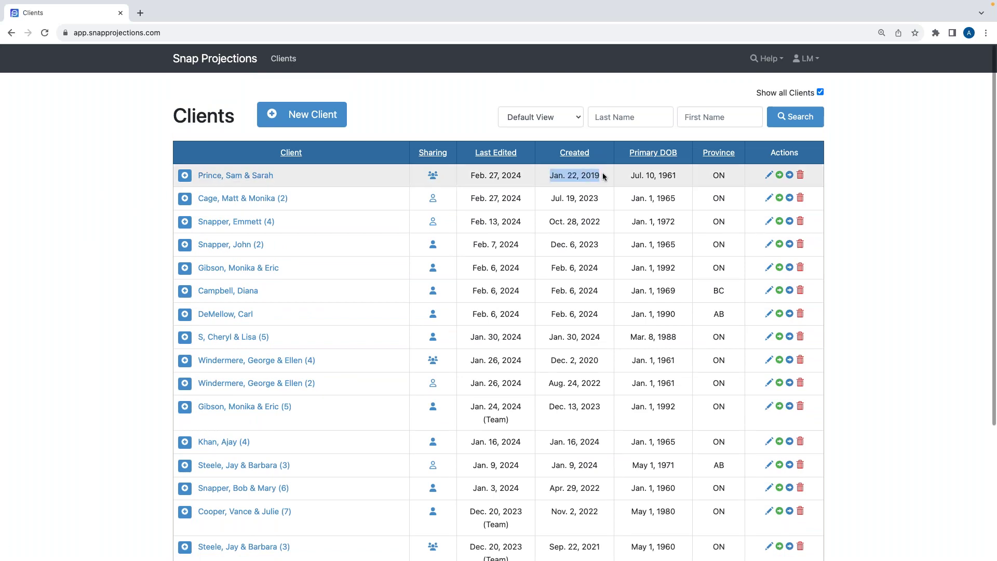
click(248, 178)
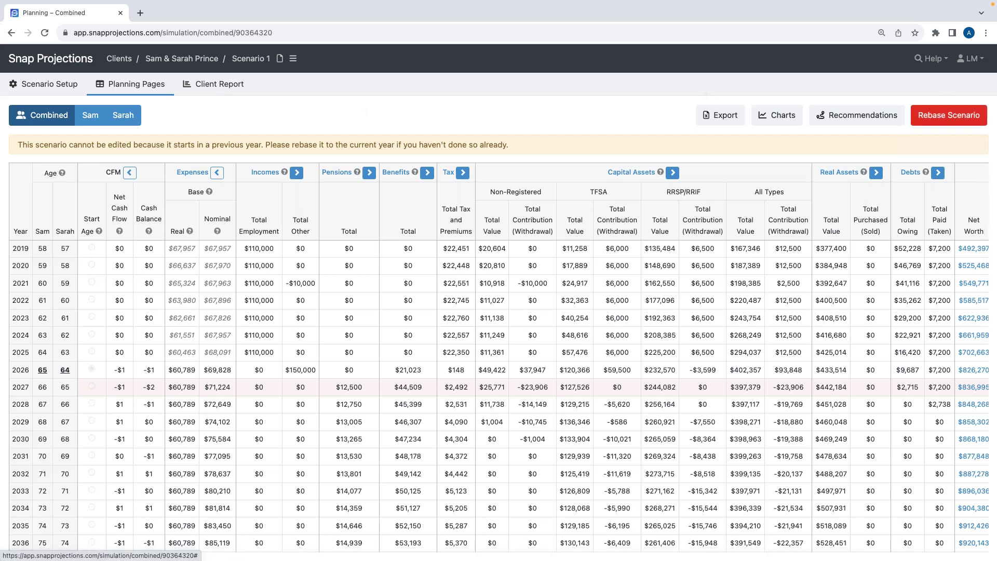
Download the client report for Scenario 1 as a PDF, view it, and return to the report editor
click(231, 87)
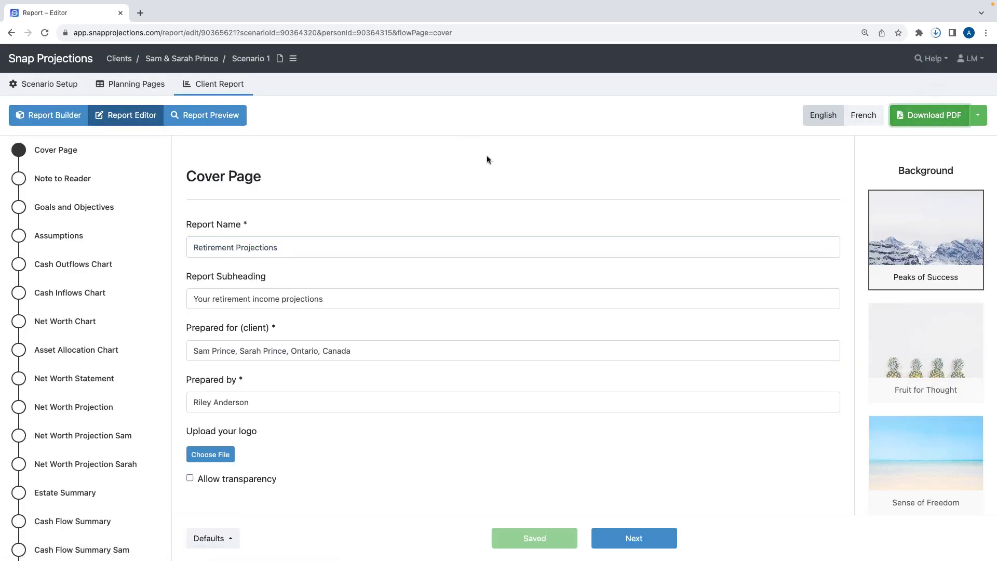
click(819, 61)
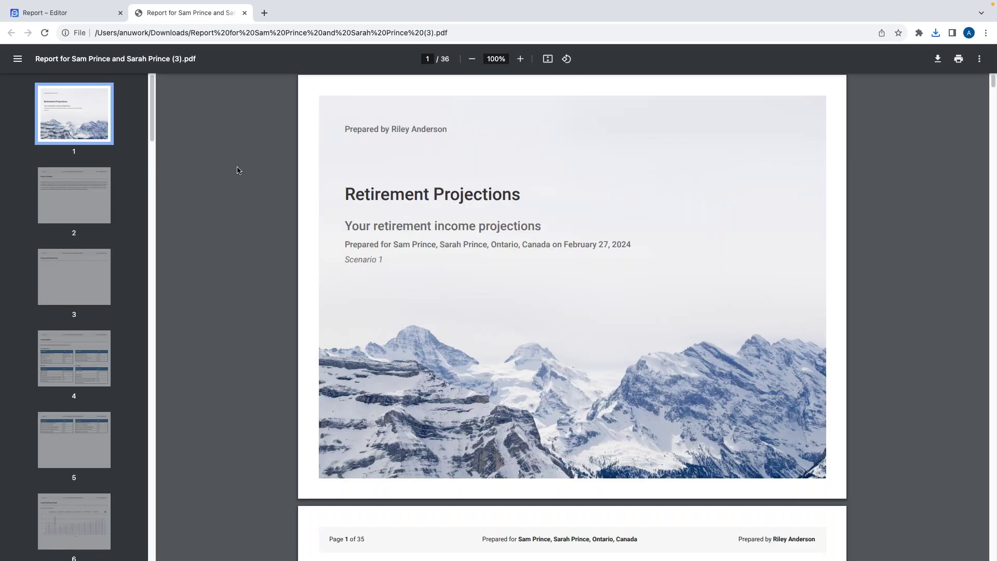
click(81, 17)
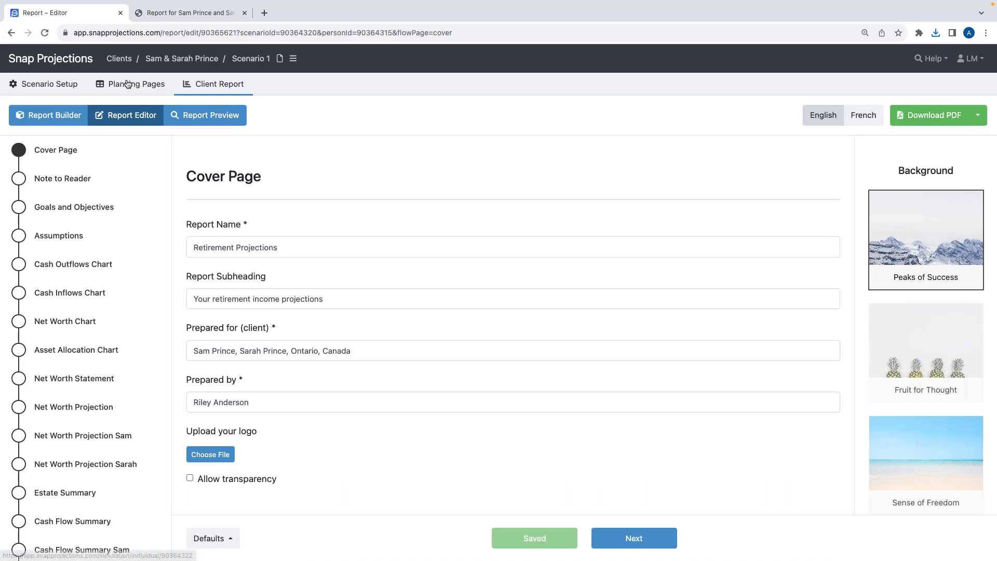
Review the first spouse's individual planning page and switch to the combined planning view
click(127, 84)
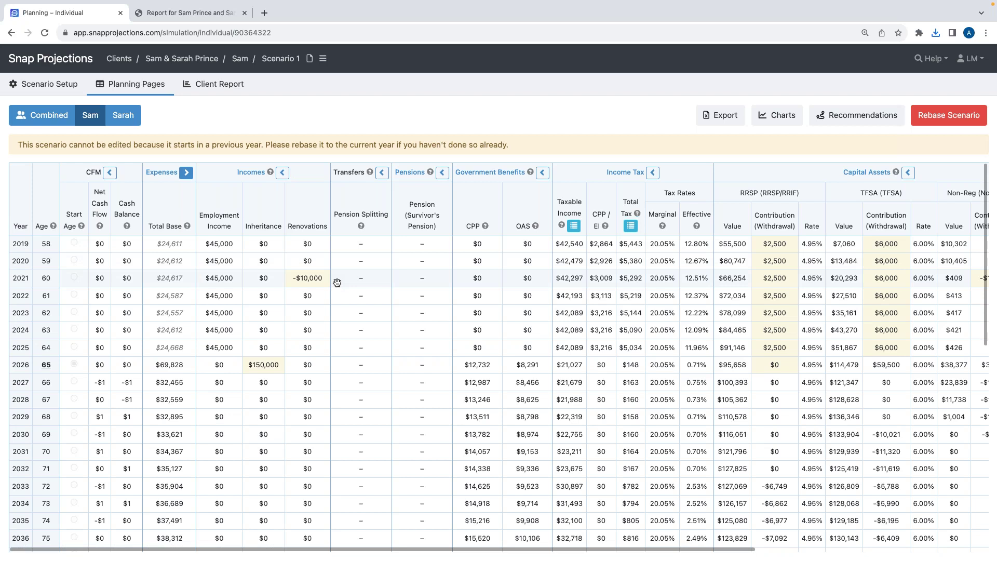
scroll(423, 283, down, 1)
scroll(357, 303, up, 1)
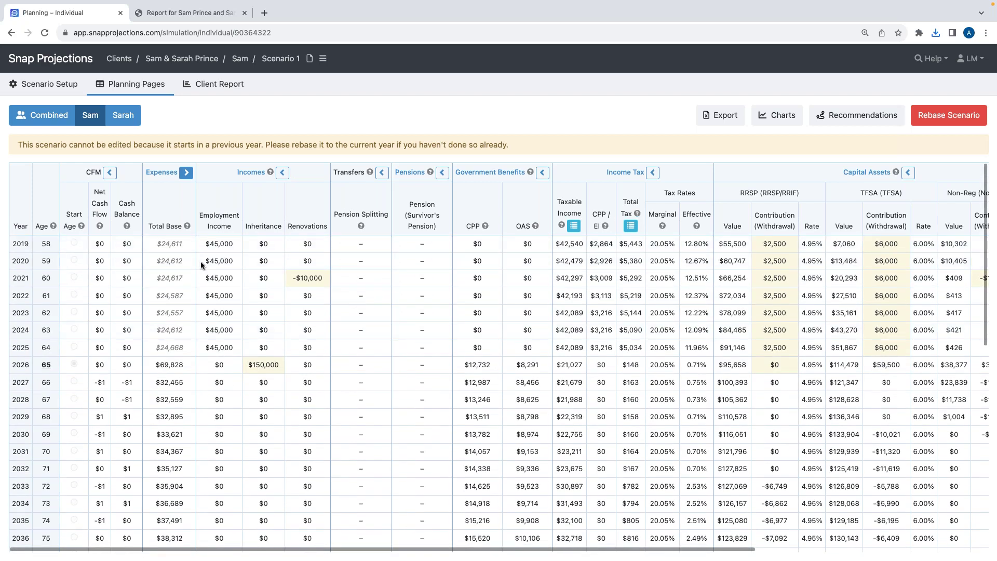
click(44, 84)
click(57, 126)
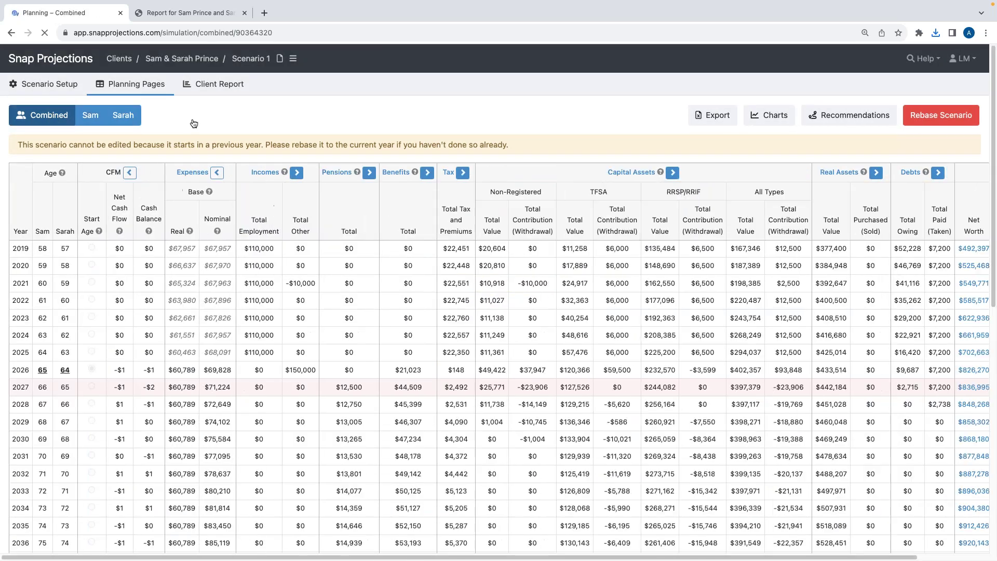
Expand the Incomes columns in the combined view and examine the inheritance planned for 2026
click(298, 173)
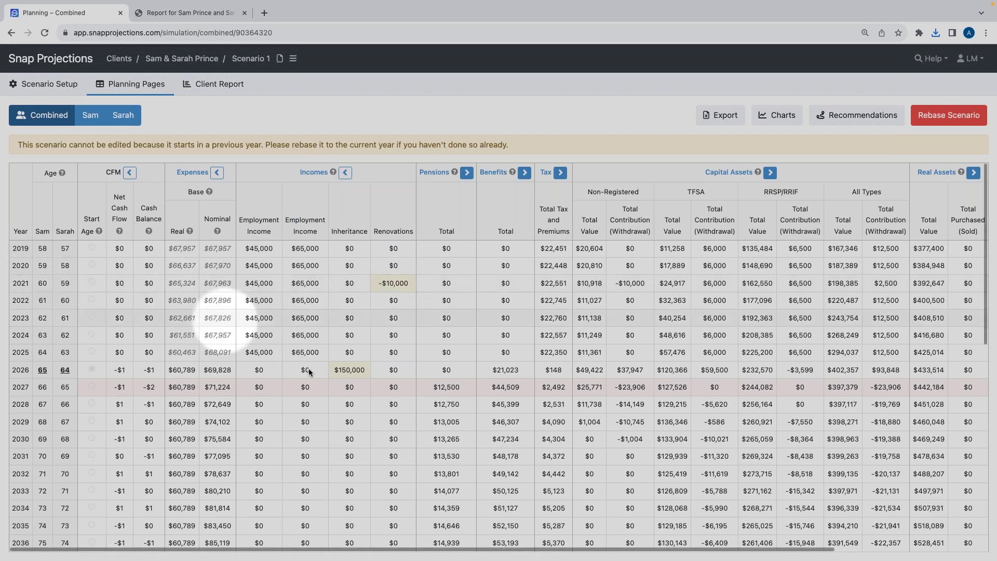
scroll(349, 377, down, 1)
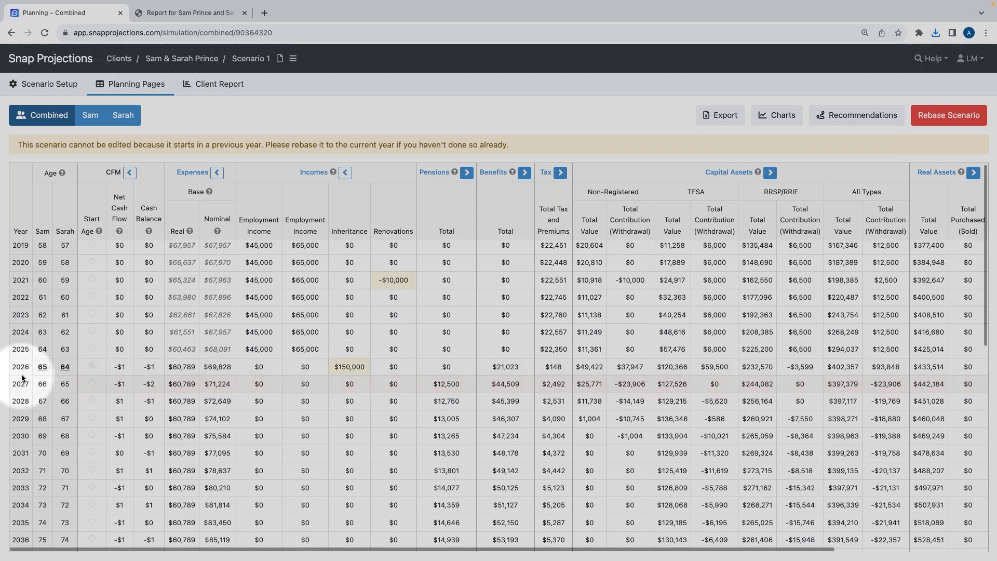
click(321, 387)
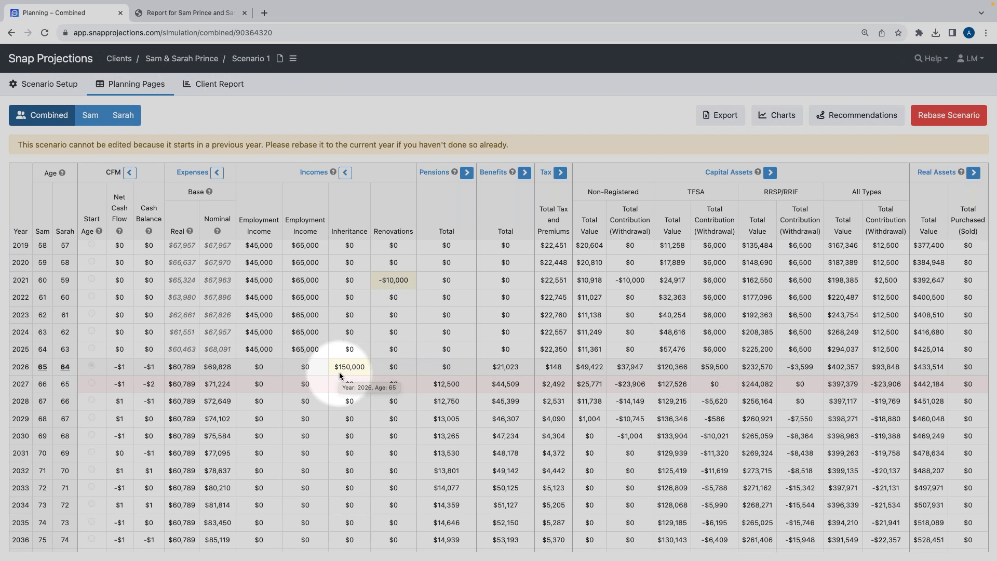
scroll(343, 373, down, 1)
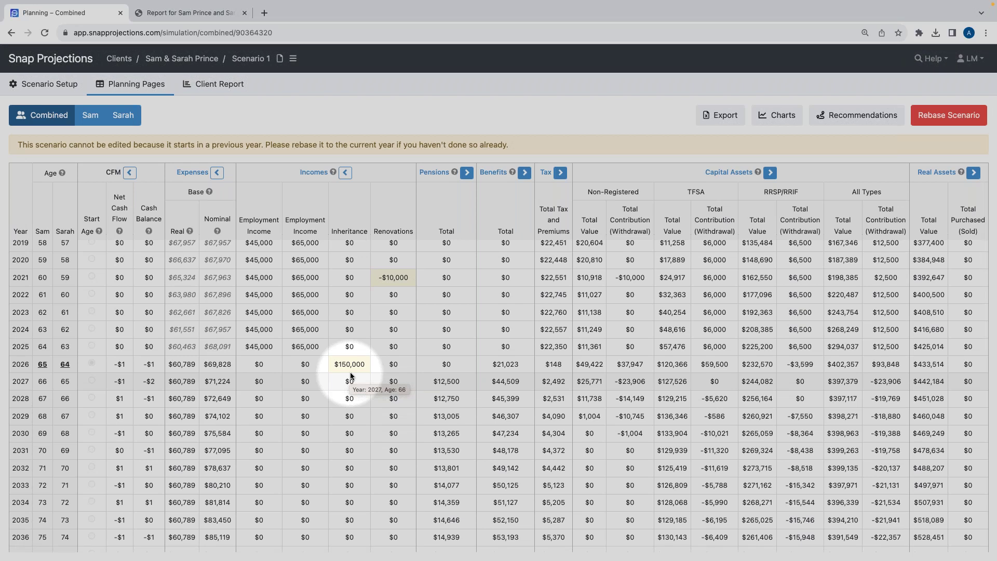
Expand the Capital Assets columns and examine both spouses' RRSP, TFSA and non-registered values and contributions
scroll(545, 382, right, 5)
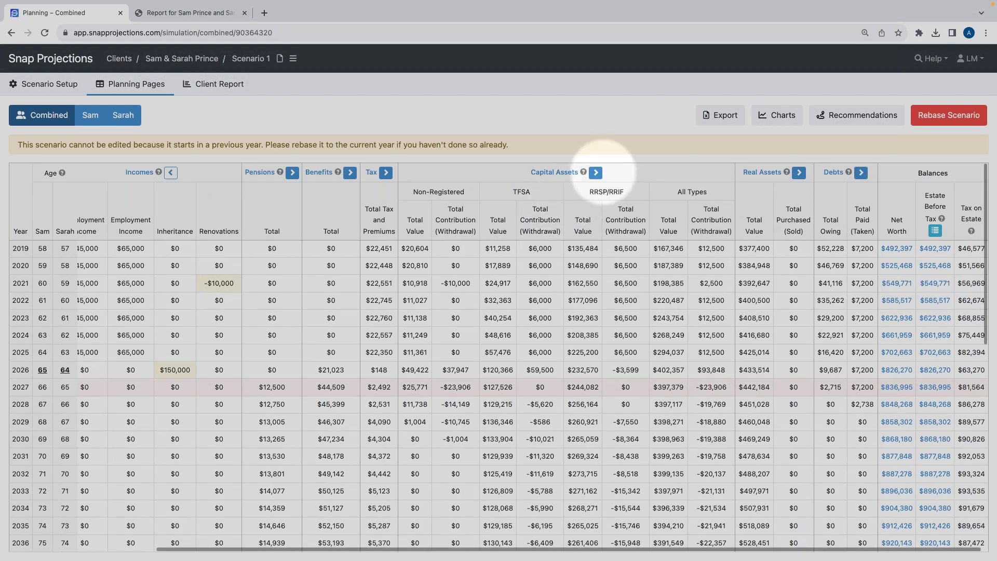
click(596, 173)
scroll(680, 348, right, 3)
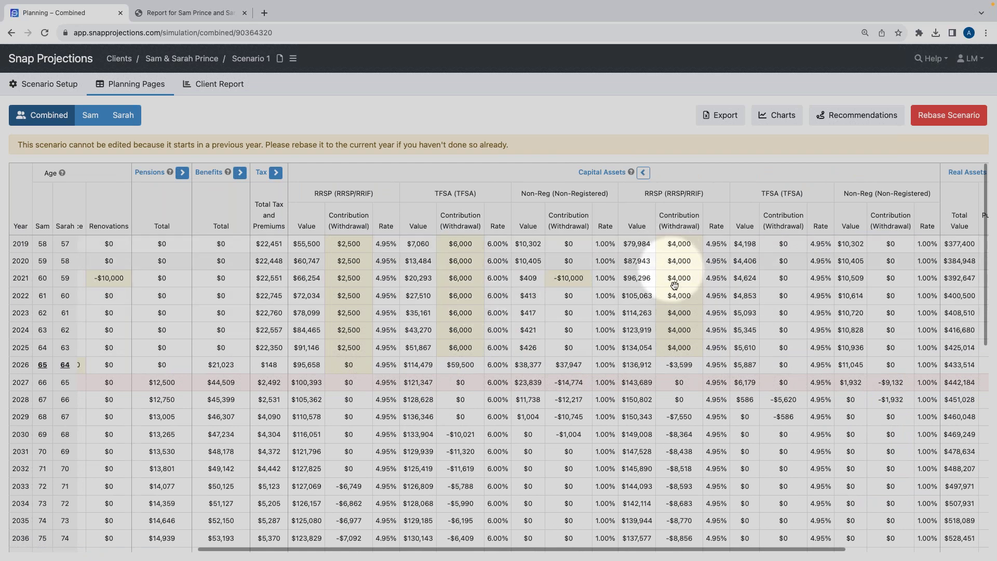
scroll(678, 311, right, 2)
scroll(676, 319, right, 2)
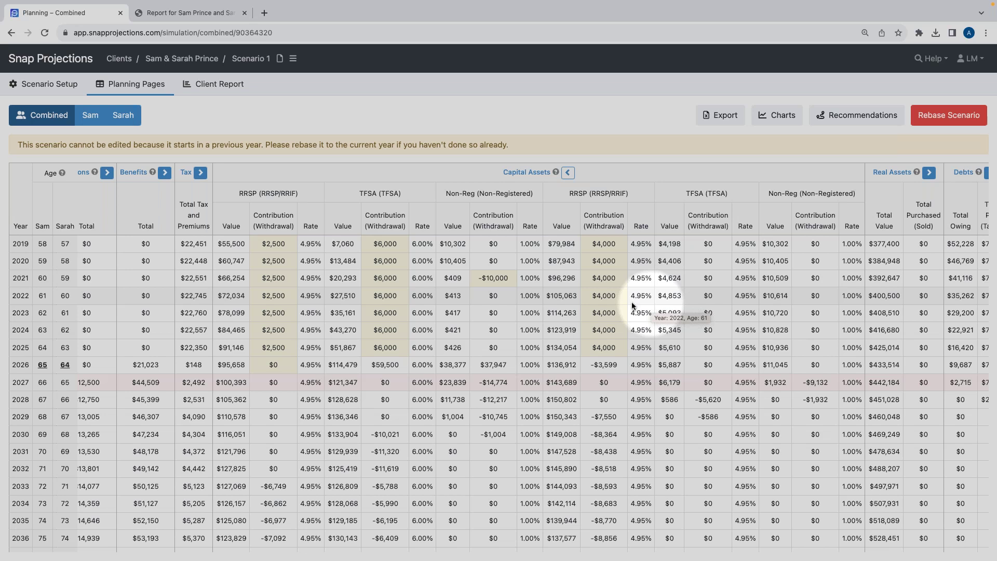
View the cover of the downloaded PDF client report and return to the combined planning view
scroll(650, 308, down, 1)
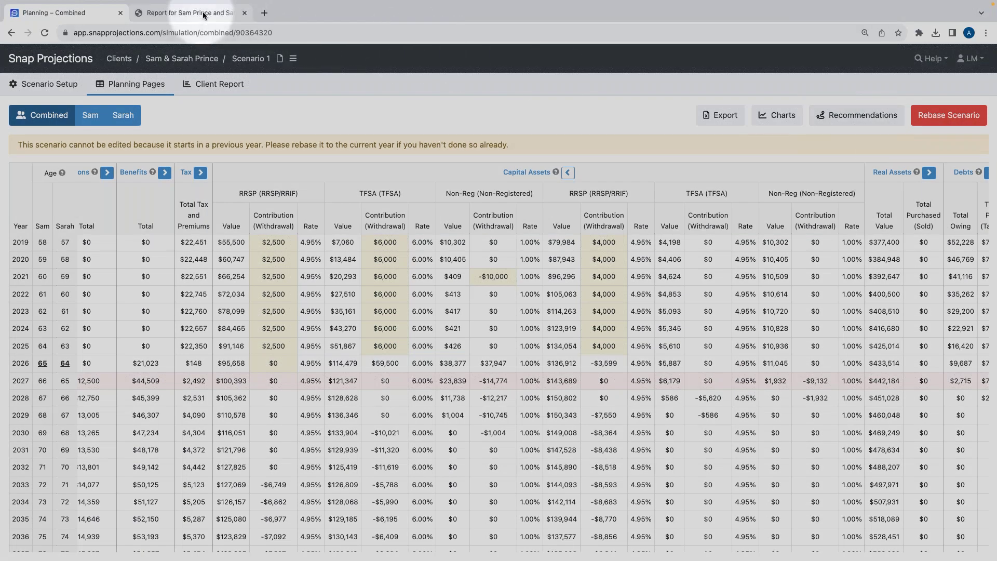
click(190, 12)
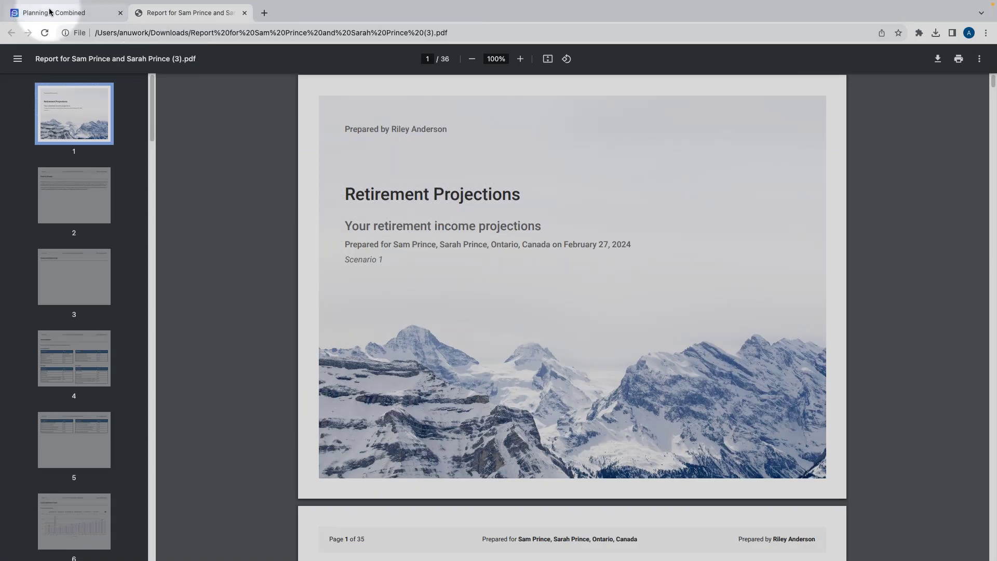
click(50, 11)
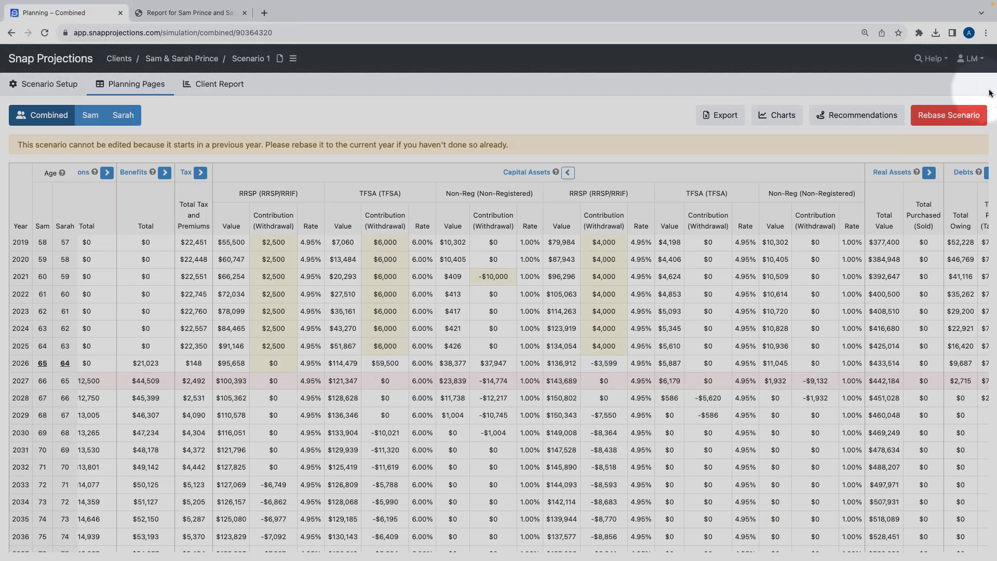
Rebase Scenario 1 to the current year and rename the rebased copy as Plan 2024
click(955, 116)
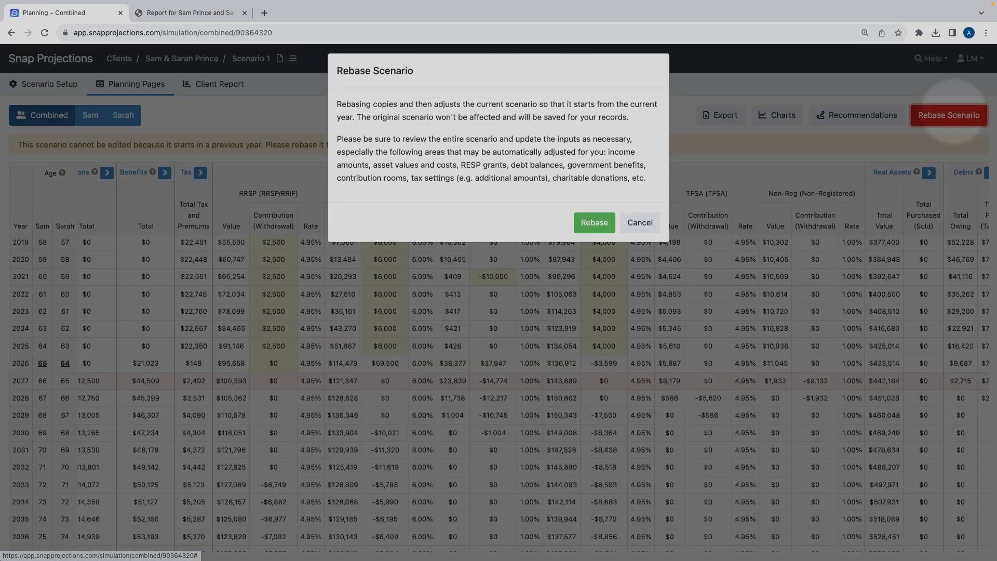
click(586, 230)
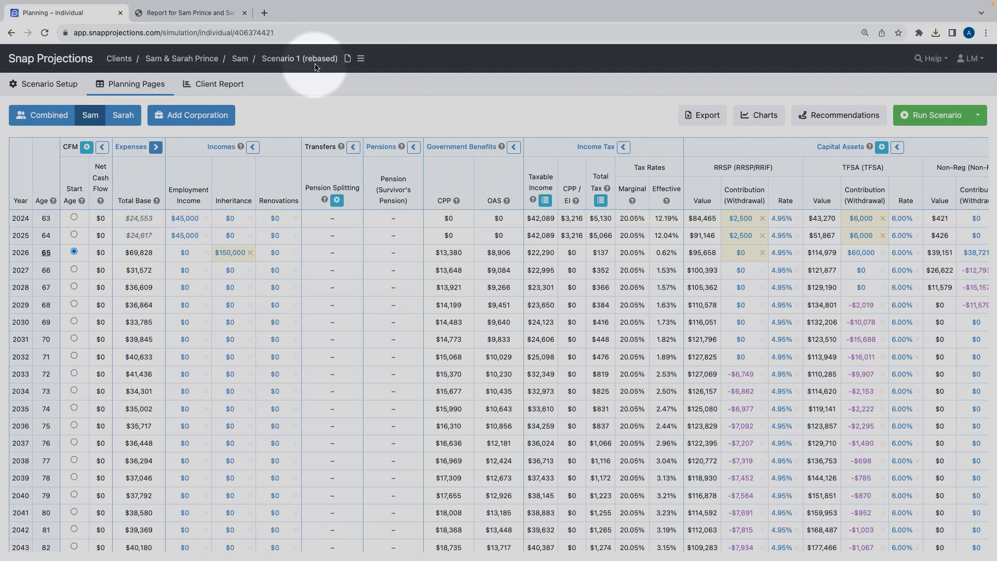
click(312, 60)
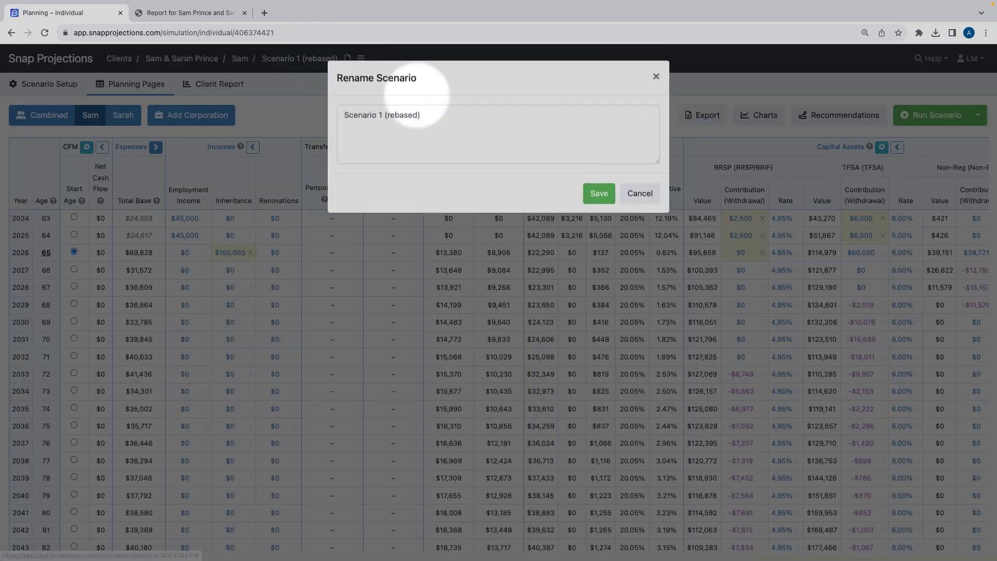
key(BackSpace)
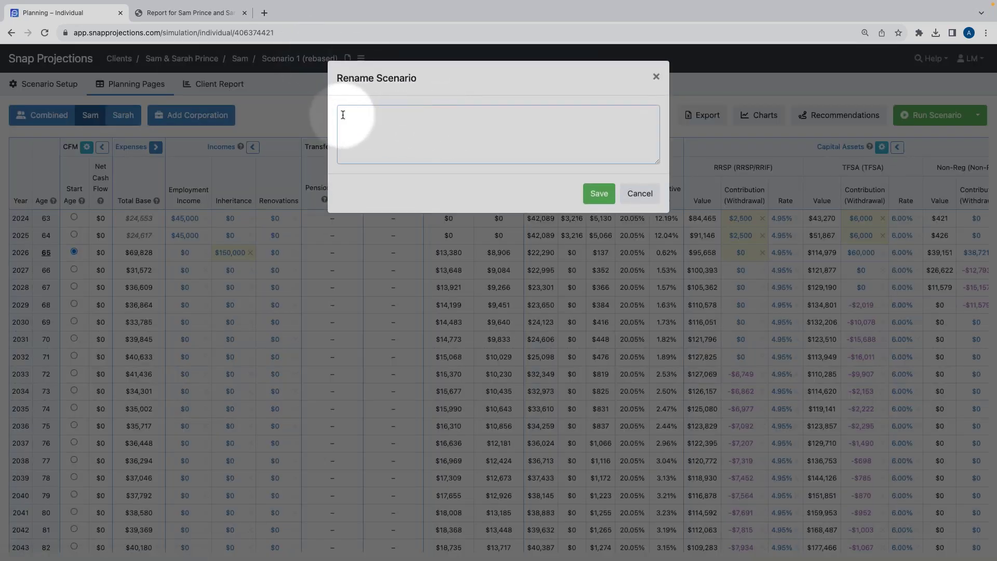
text(Plan 2024)
click(598, 194)
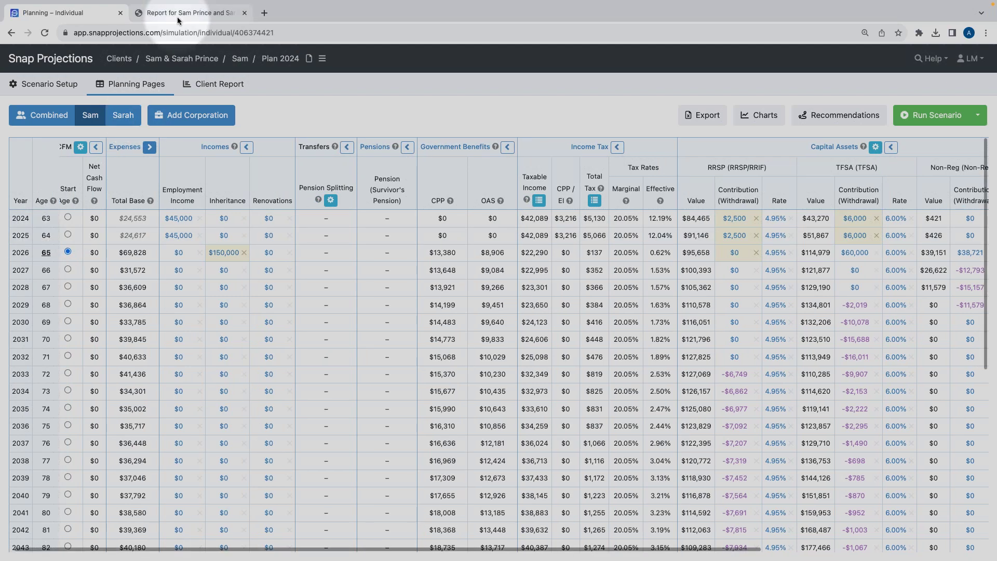
Switch to the downloaded PDF client report for the original Scenario 1
click(176, 15)
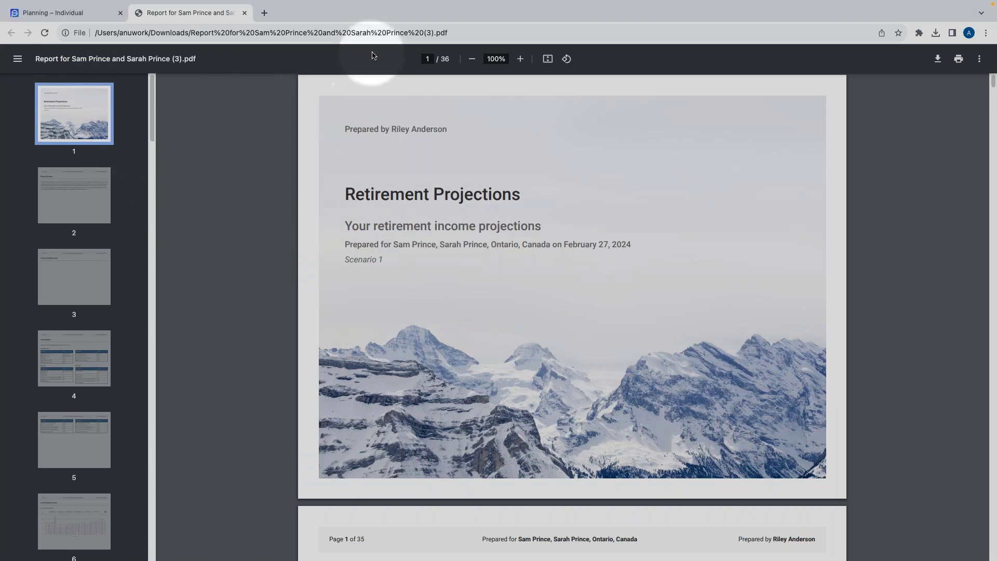
Switch from the PDF report to the Snap Projections plan and show the combined planning page for both spouses
click(83, 13)
scroll(249, 295, left, 1)
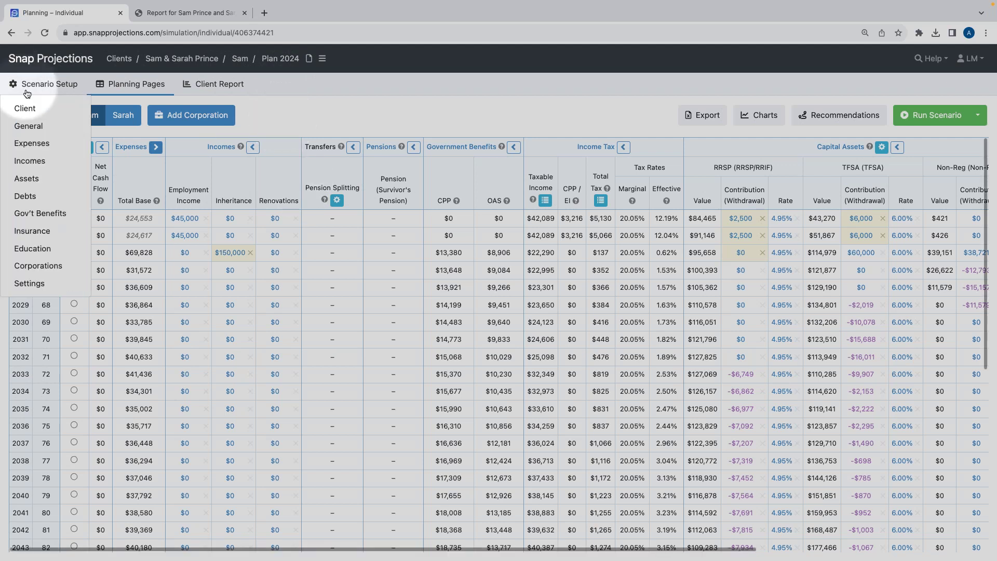
click(49, 116)
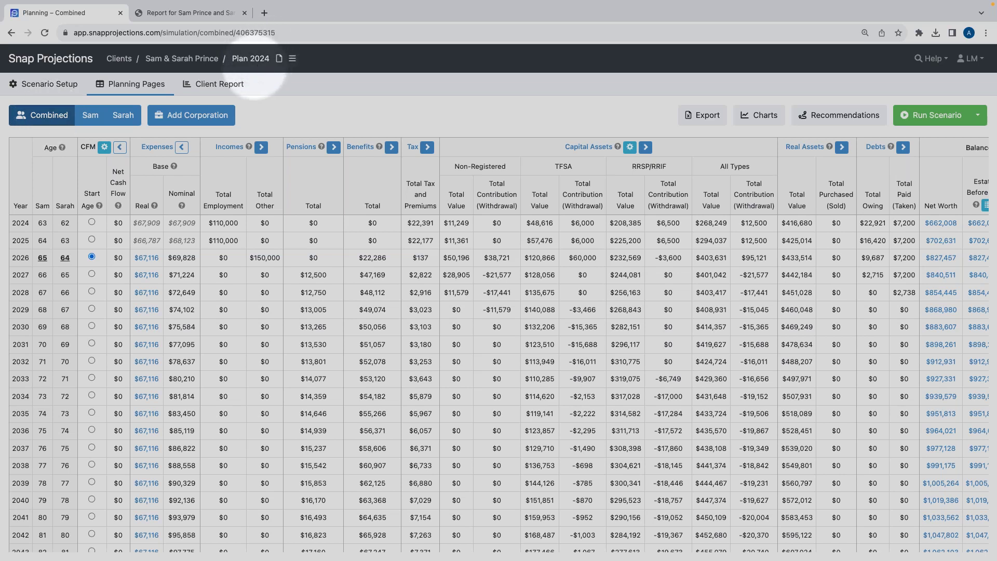
Open the Client page of the scenario setup and review the primary client's and spouse's details
mouse_move(38, 86)
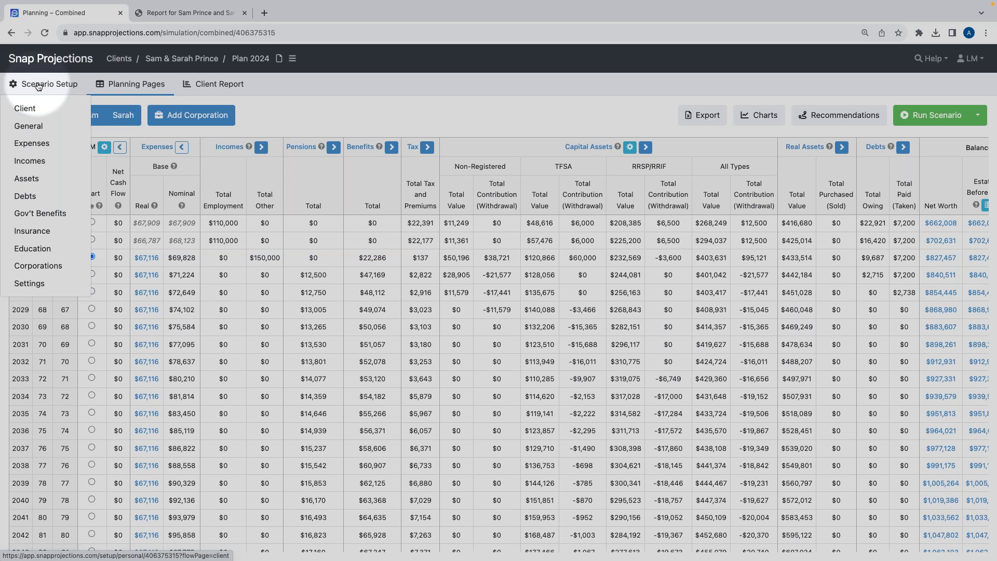
click(25, 108)
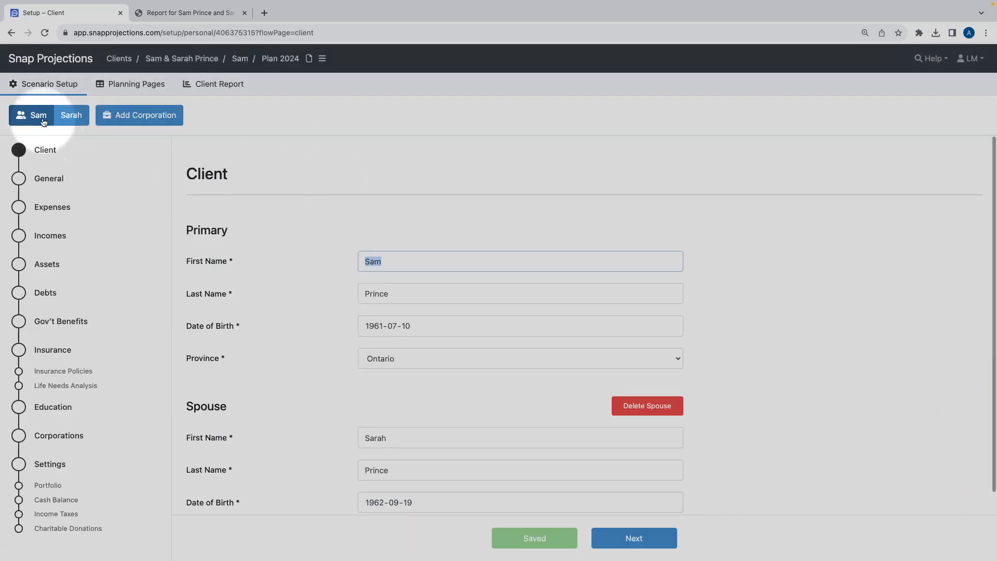
click(296, 241)
scroll(312, 291, down, 1)
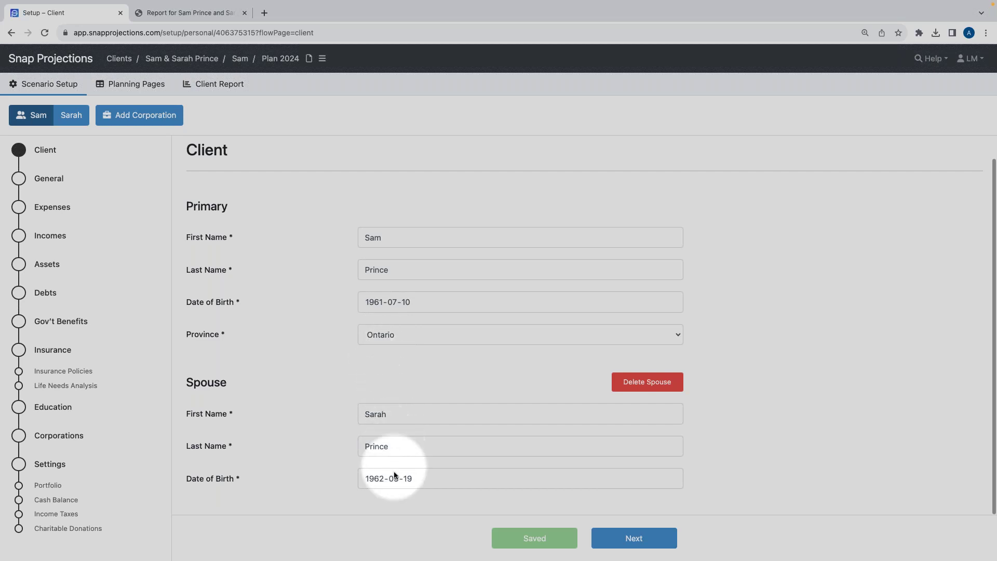
Continue to the General setup page and review the ages, inflation rates and default rates of return
click(630, 540)
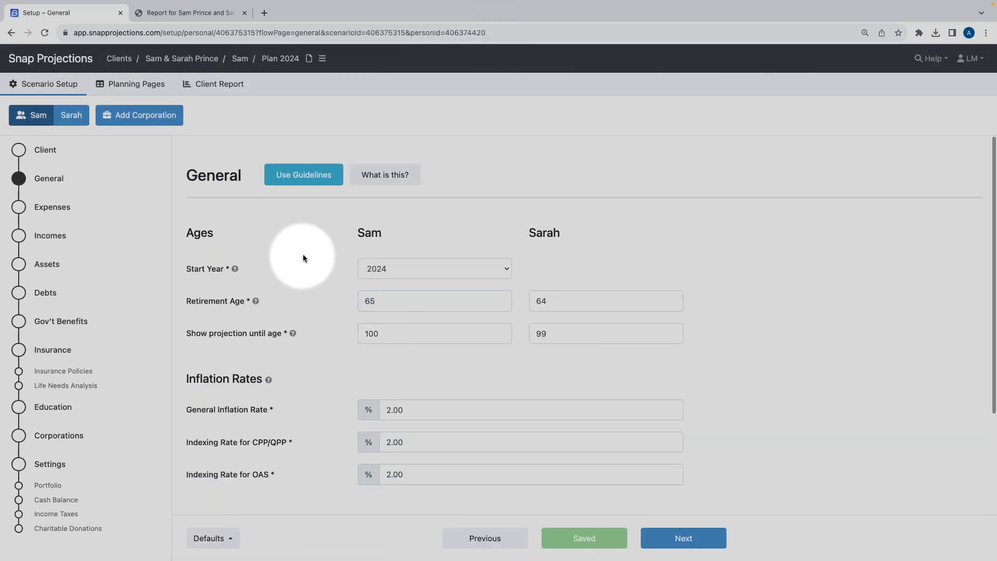
scroll(303, 256, down, 1)
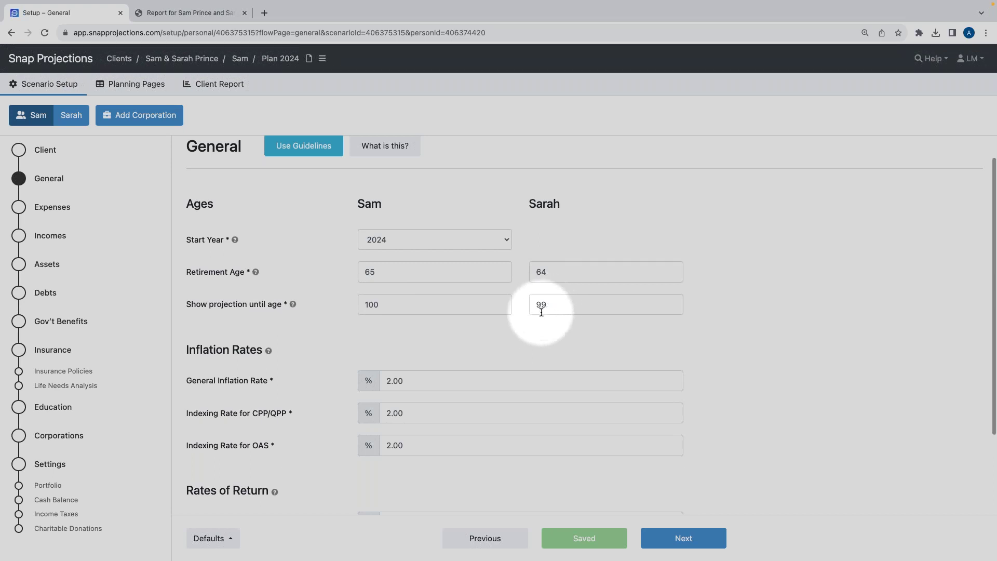
scroll(545, 309, down, 3)
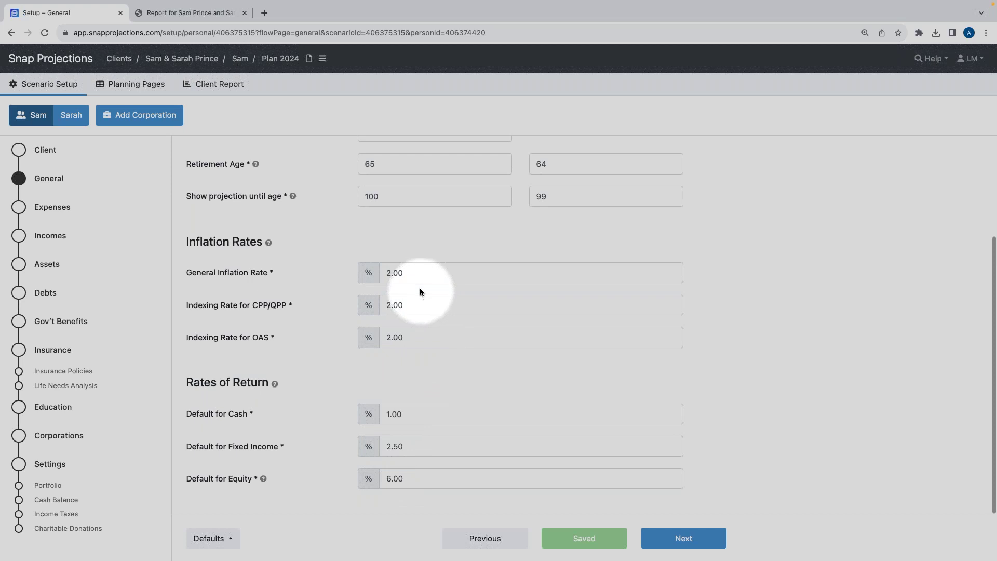
scroll(407, 284, up, 3)
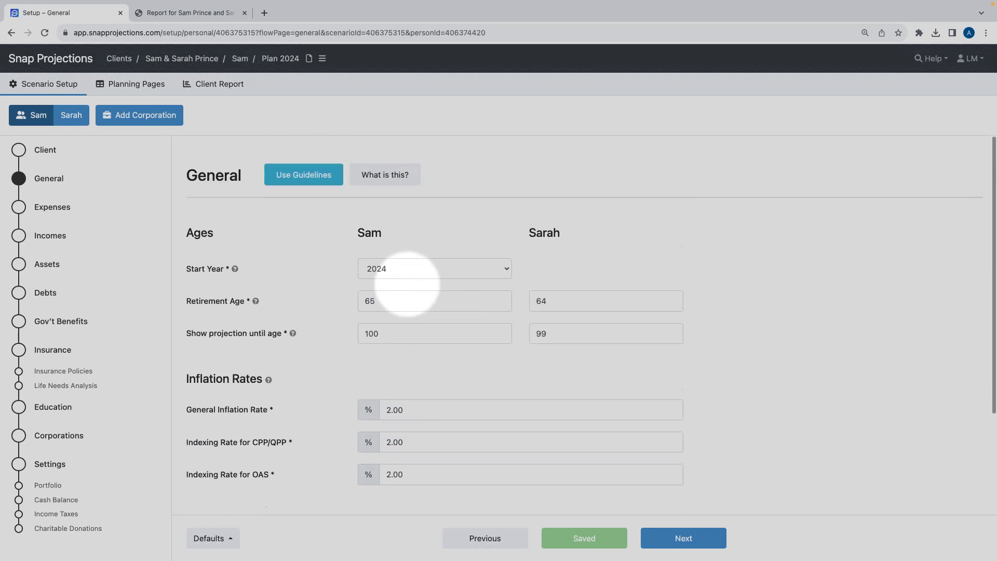
Read the explanation of the Projection Assumption Guidelines and apply the guidelines to the General settings
click(383, 178)
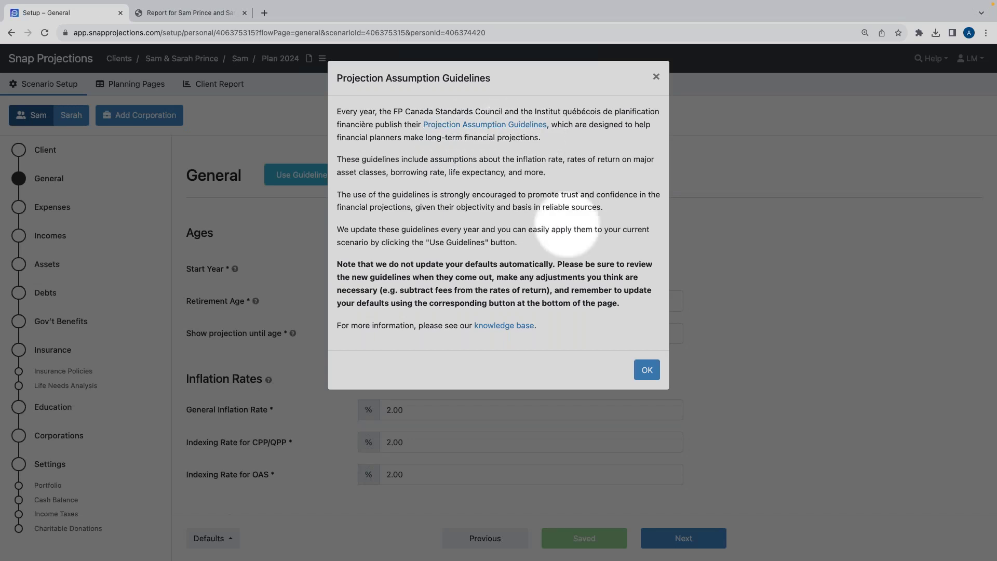
click(647, 367)
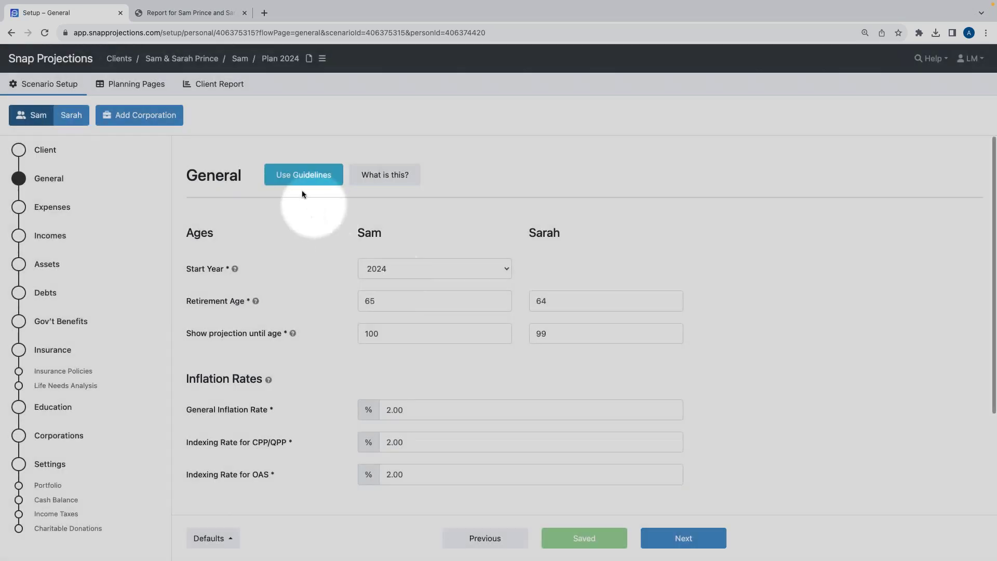
click(299, 178)
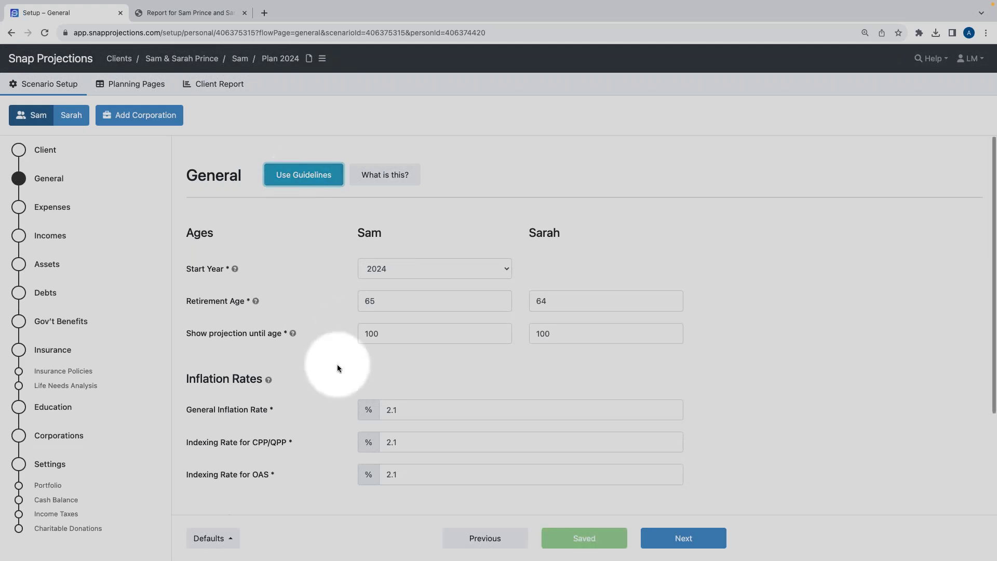
scroll(334, 364, down, 2)
scroll(333, 367, down, 1)
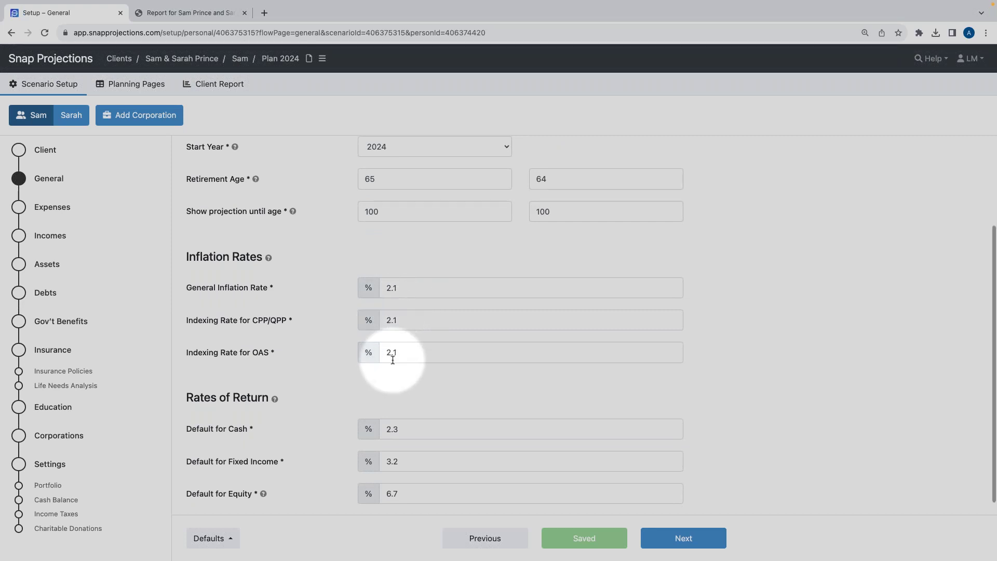
scroll(392, 359, down, 1)
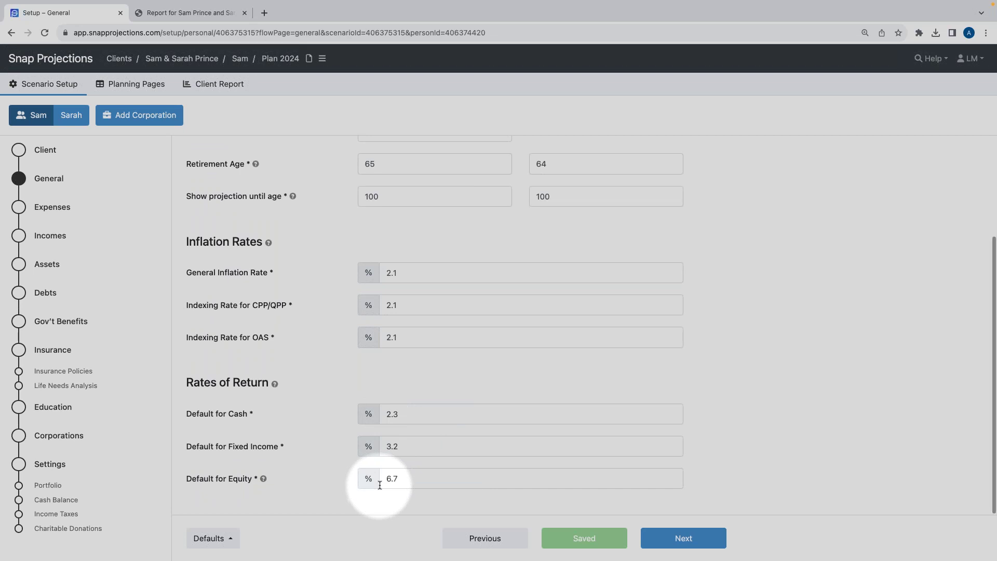
Set the default rates of return to 1.00% for cash, 2.50% for fixed income and 6.00% for equity, and view the page's defaults options
double_click(407, 415)
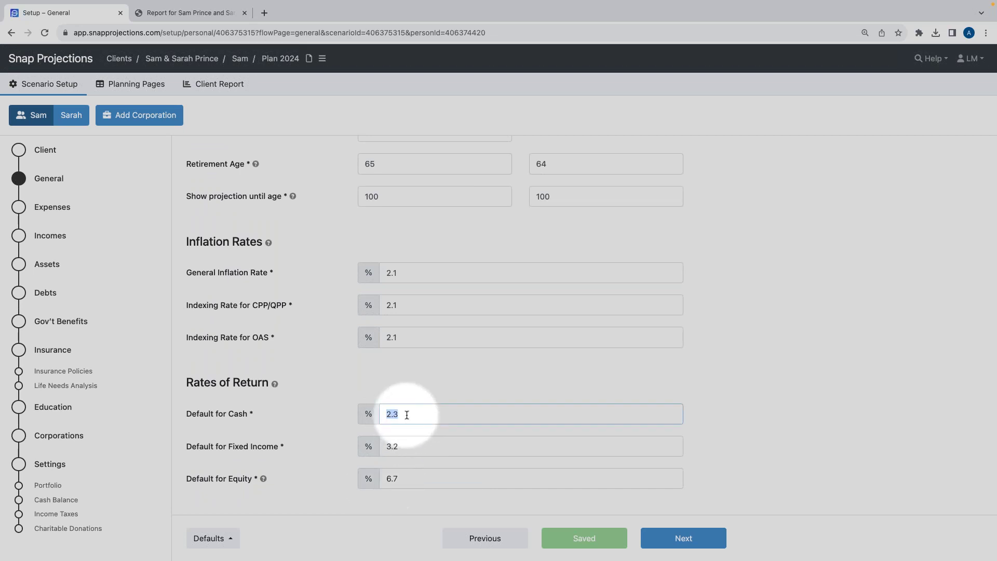
text(1)
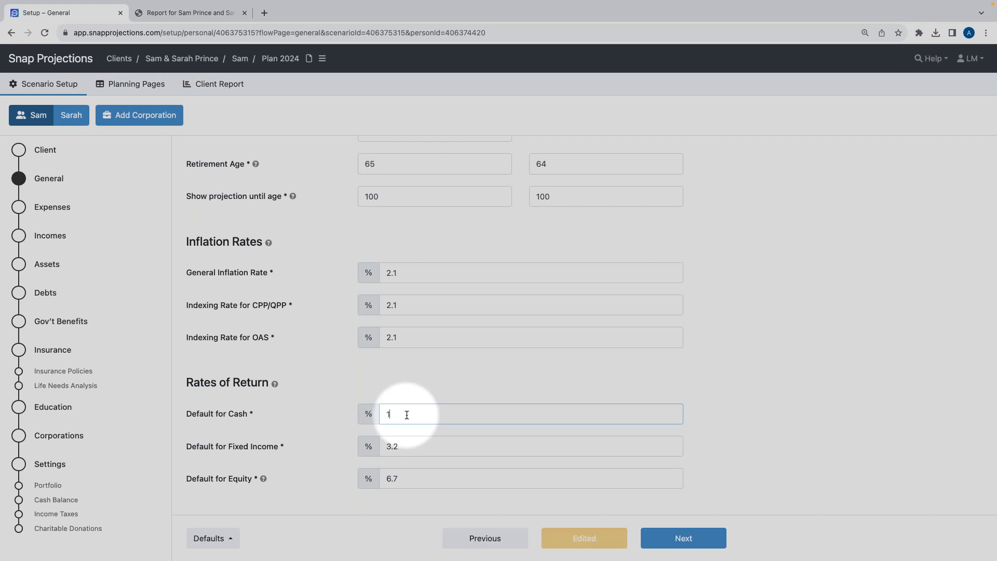
text(.00)
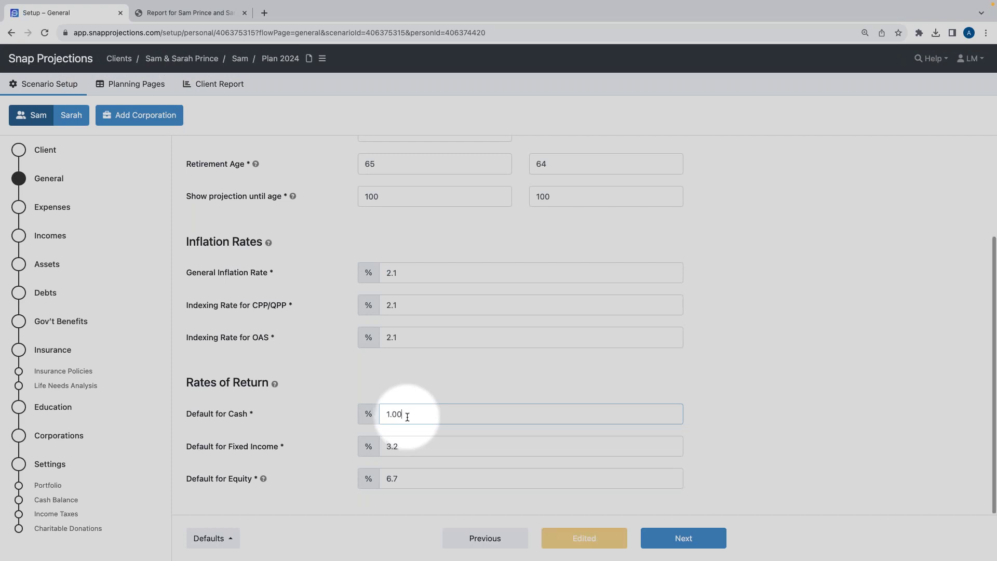
double_click(404, 448)
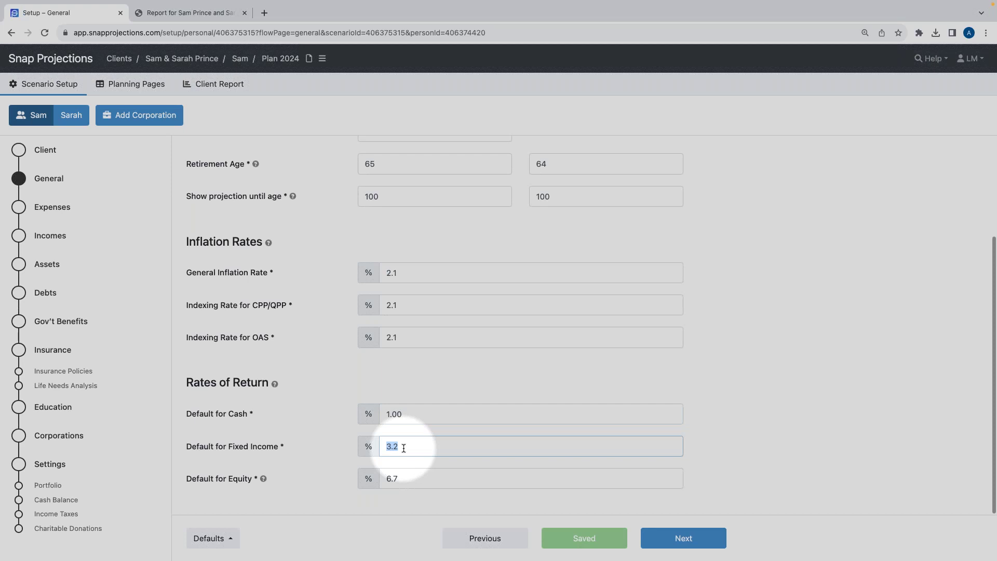
text(2.50)
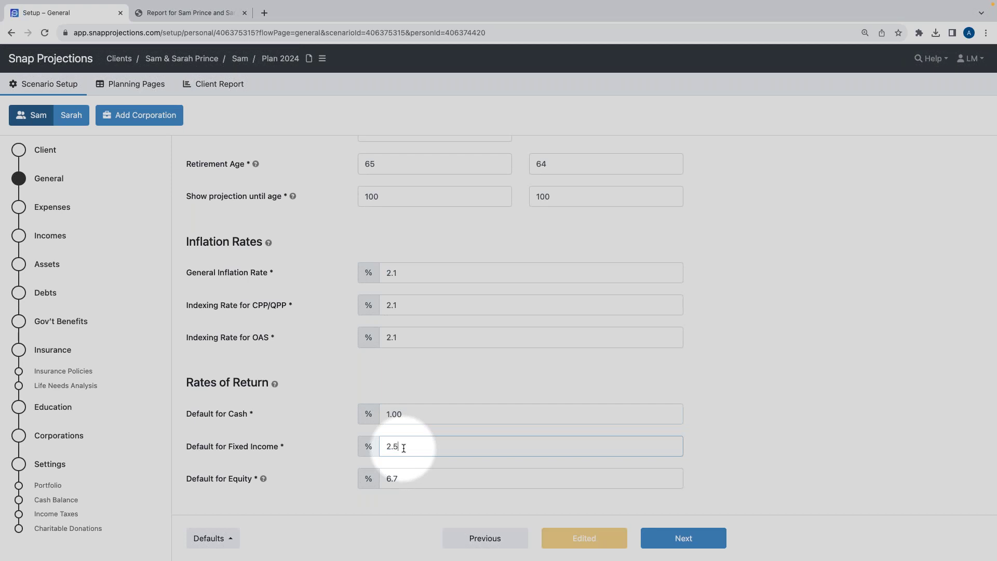
double_click(401, 477)
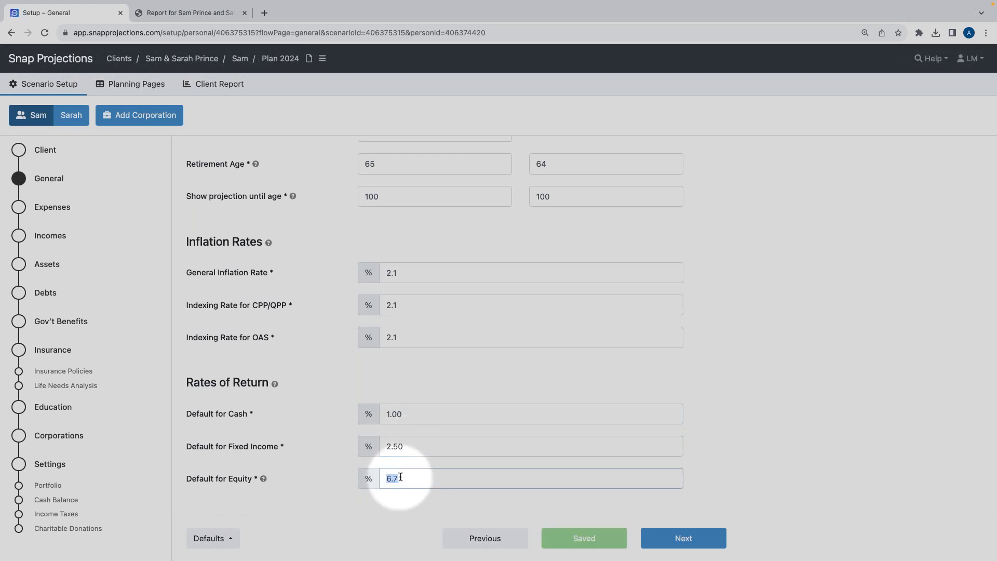
text(6.00)
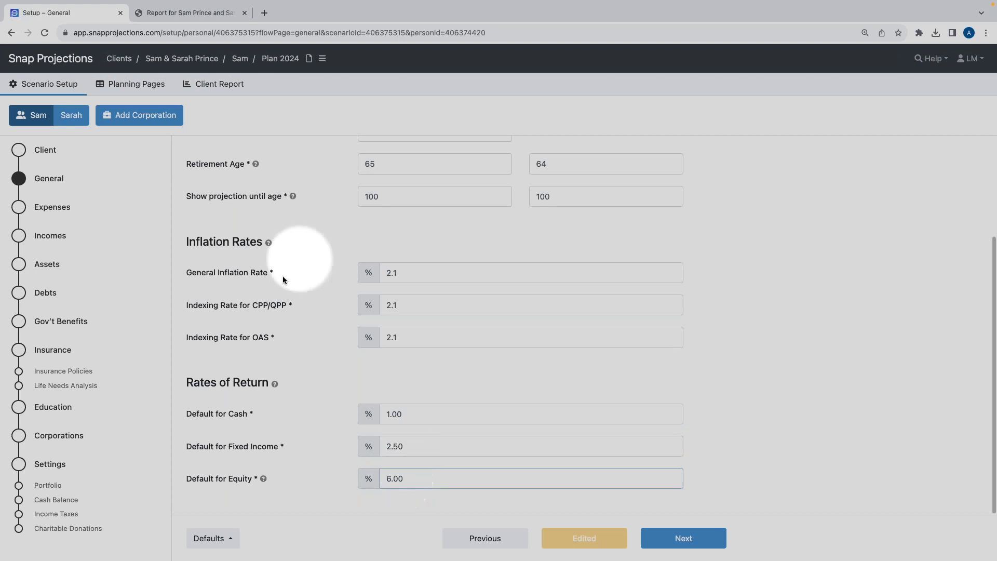
click(390, 447)
click(421, 382)
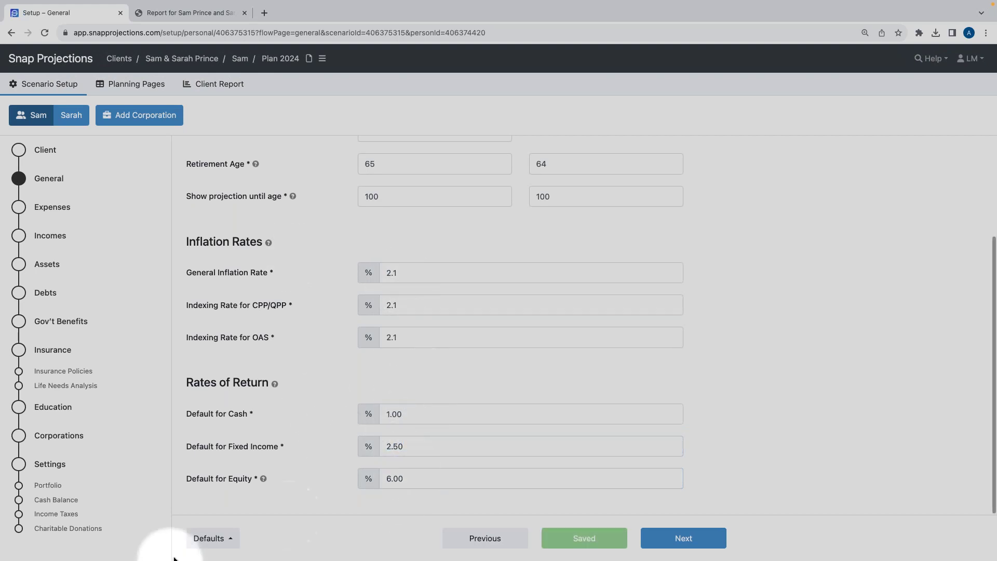
click(214, 539)
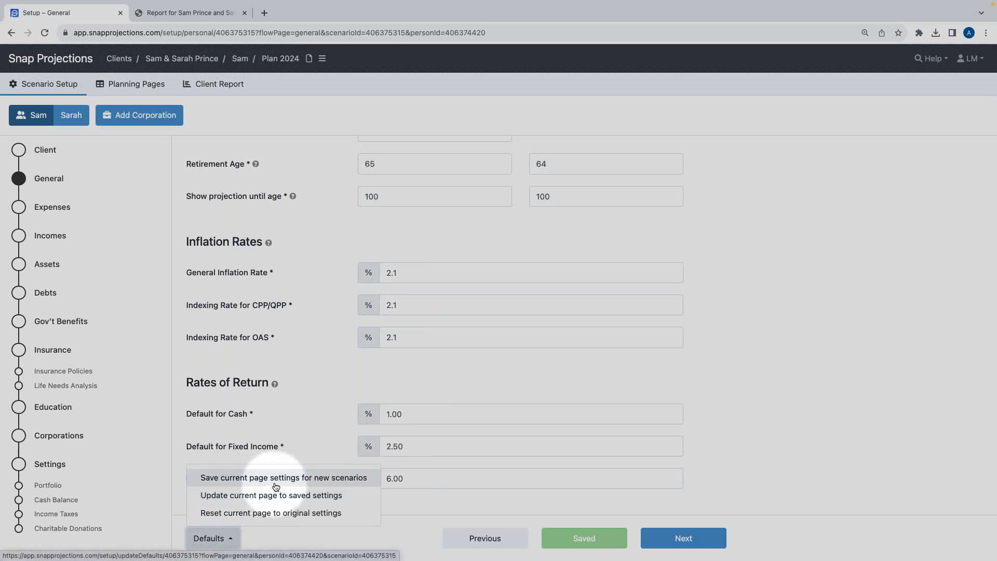
click(305, 451)
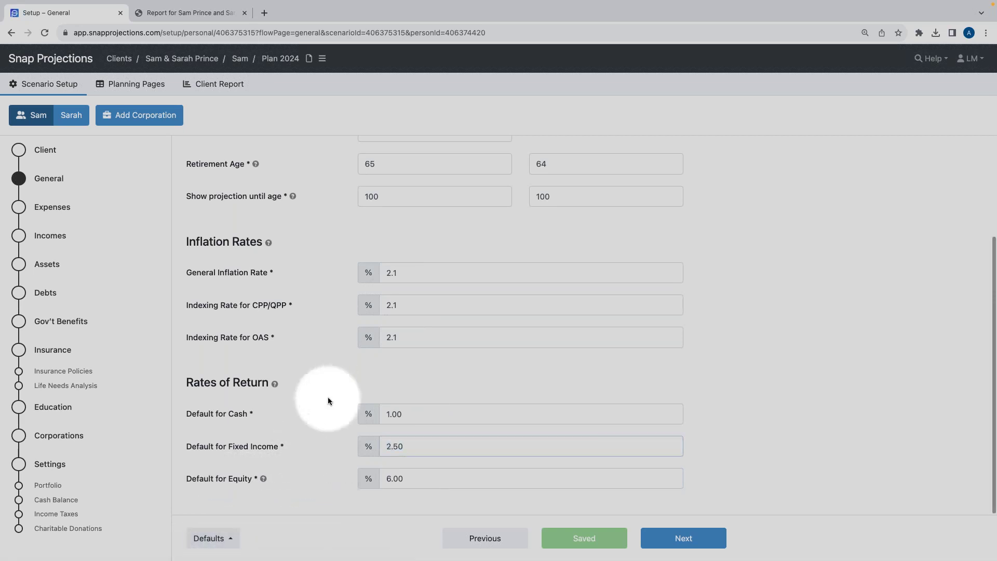
Continue to the Expenses setup page and set the combined base expenses amount to $65,000
click(684, 538)
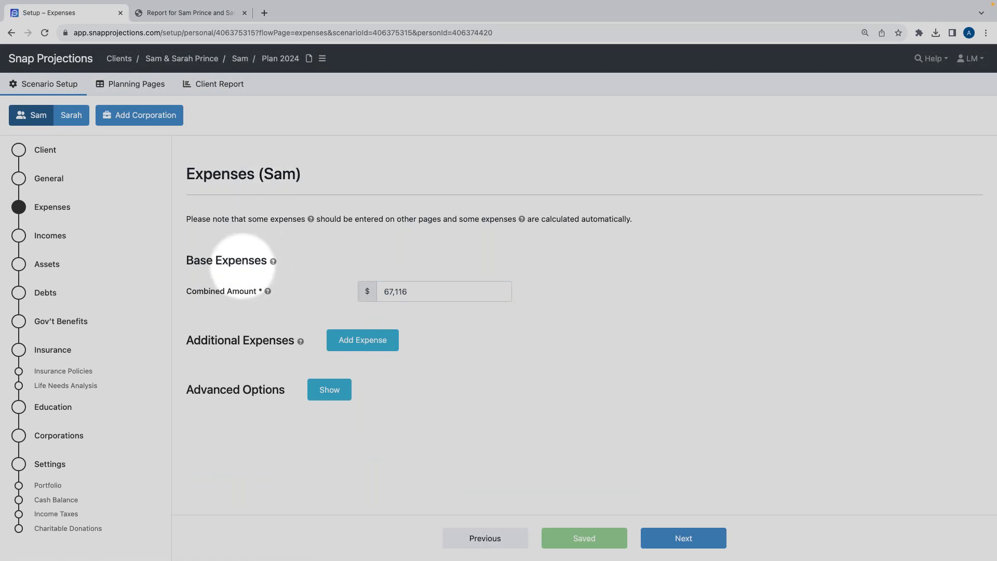
double_click(410, 291)
text(65)
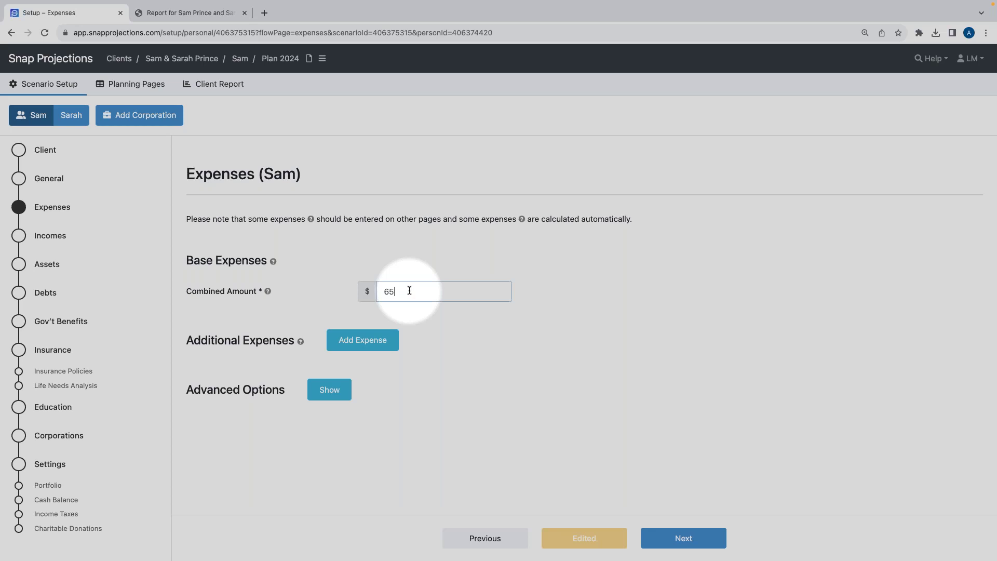
text(,000)
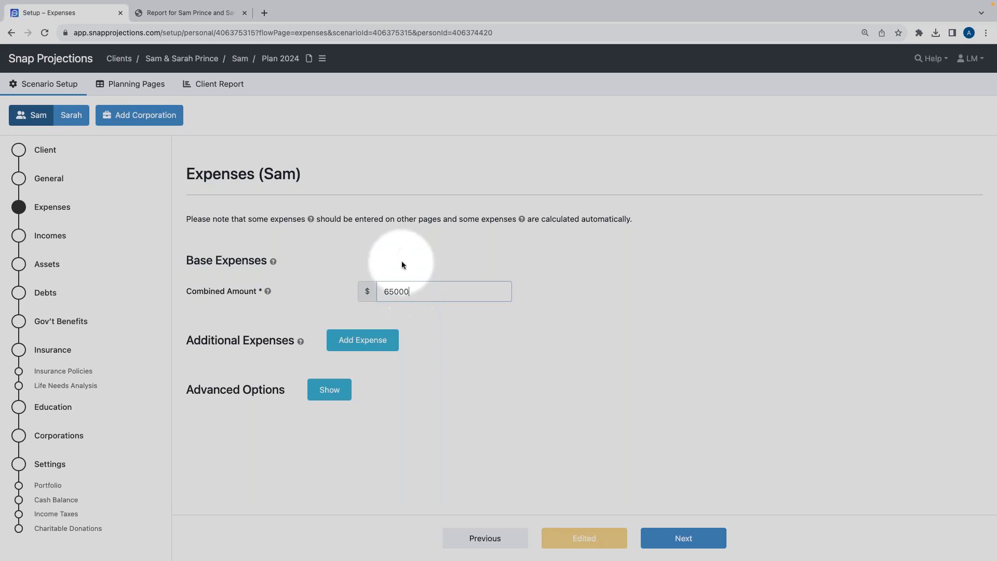
click(405, 265)
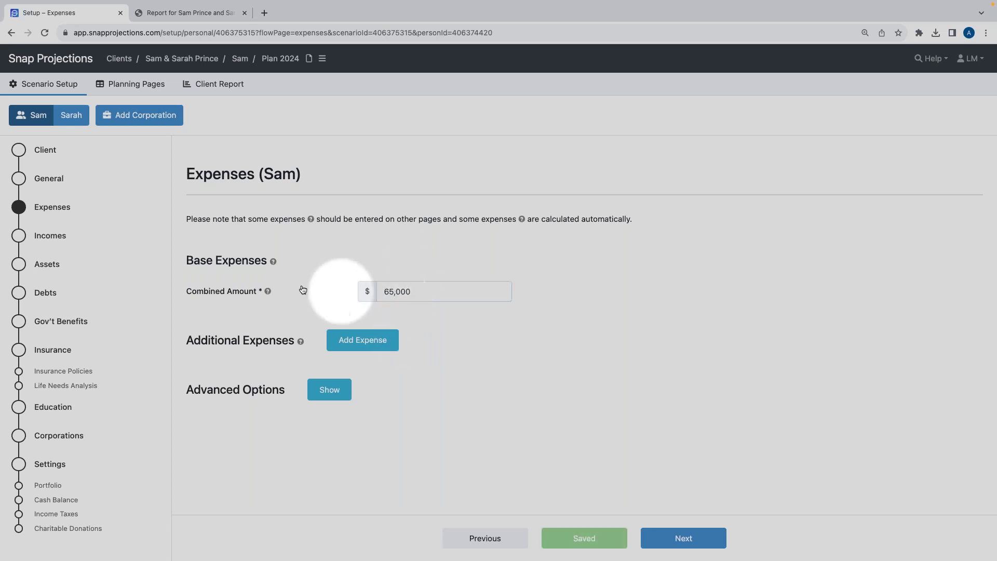
mouse_move(268, 292)
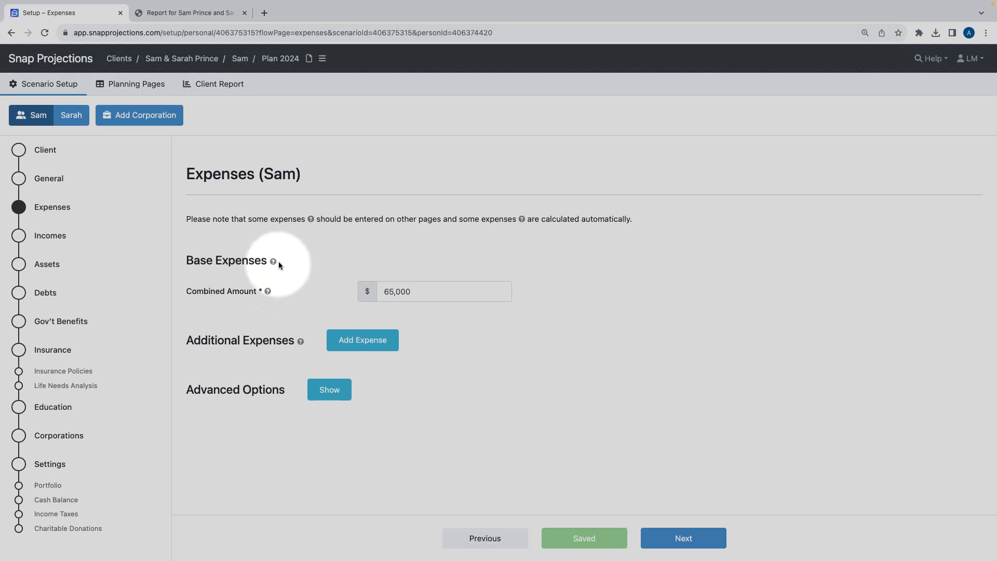
mouse_move(274, 262)
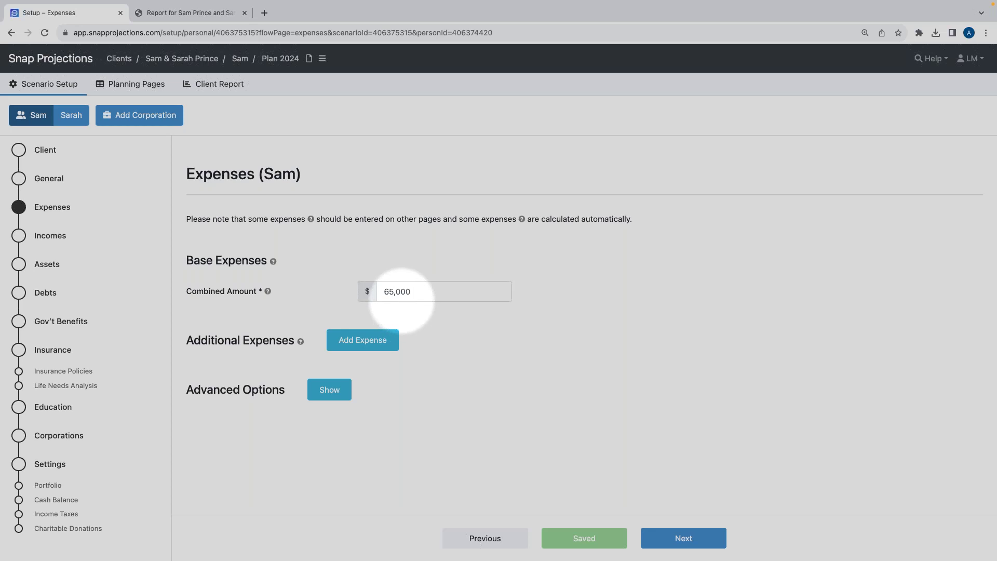
Add an additional expense described as Gift to Children with an amount of $150,000 and make it joint
click(373, 345)
scroll(516, 335, down, 1)
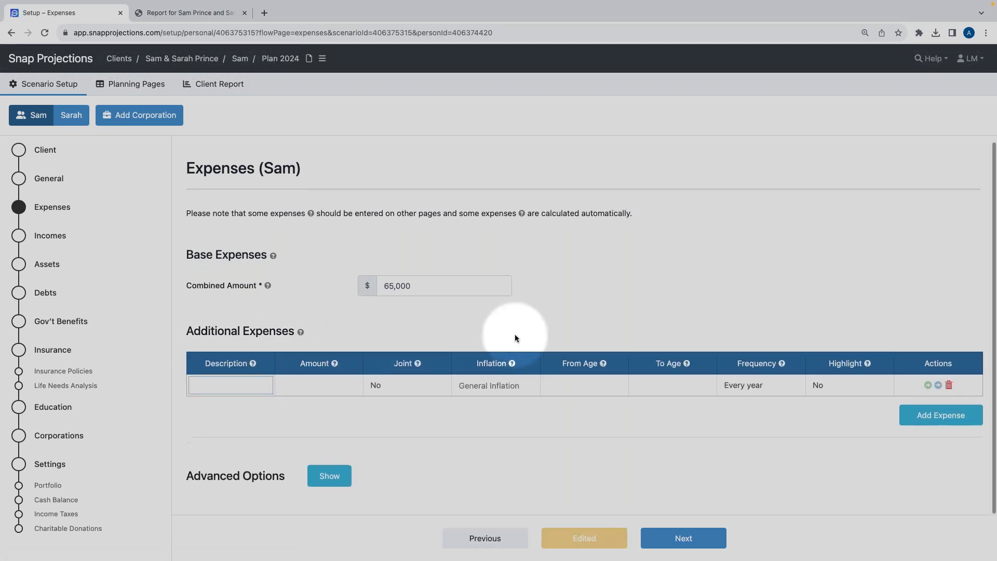
click(223, 379)
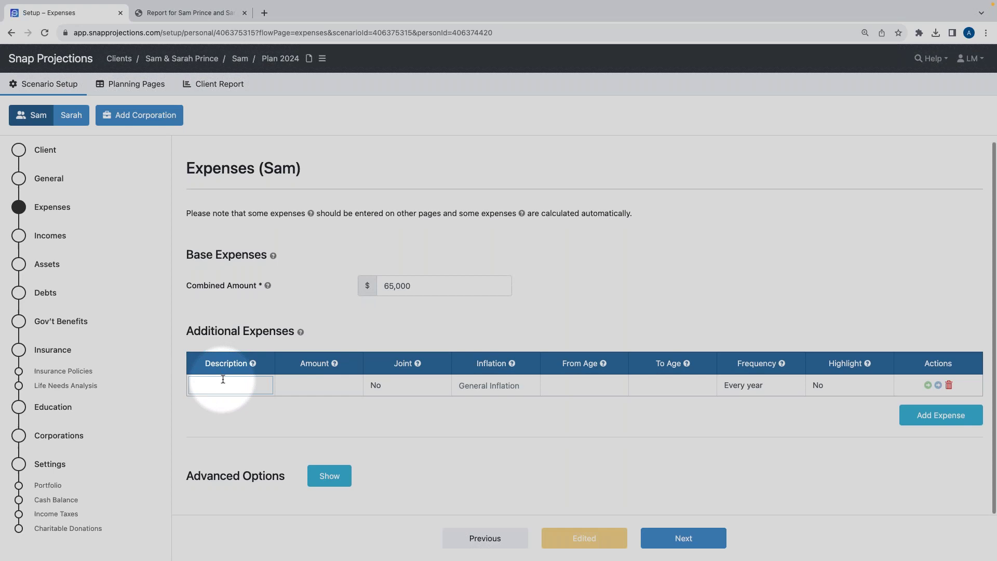
text(Gi)
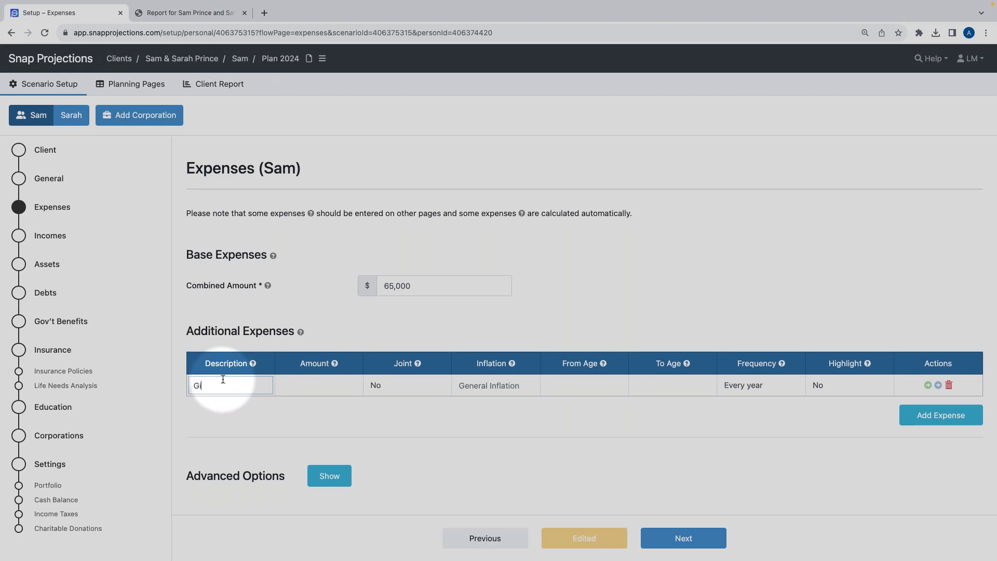
text(ft to Children)
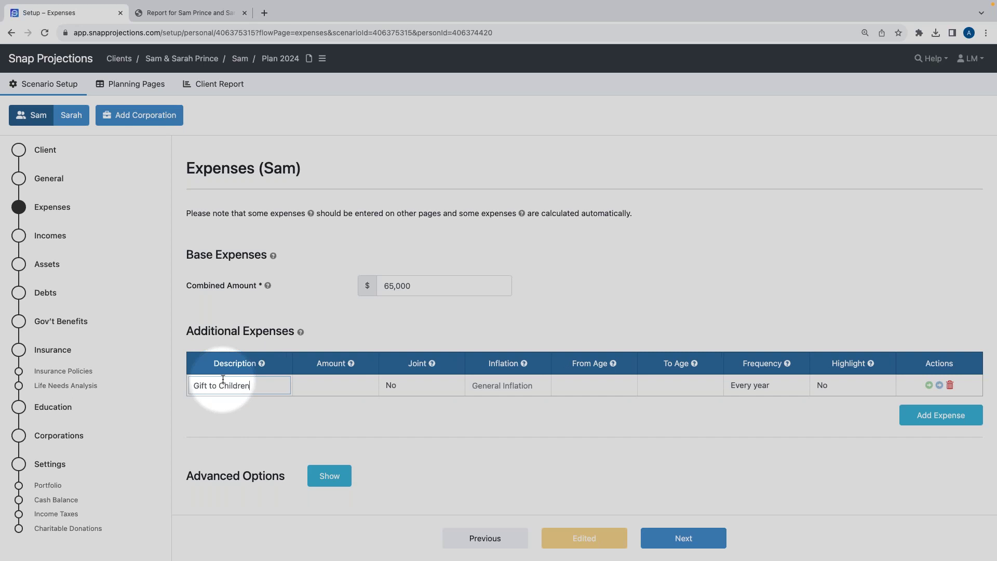
click(339, 385)
text(150,000)
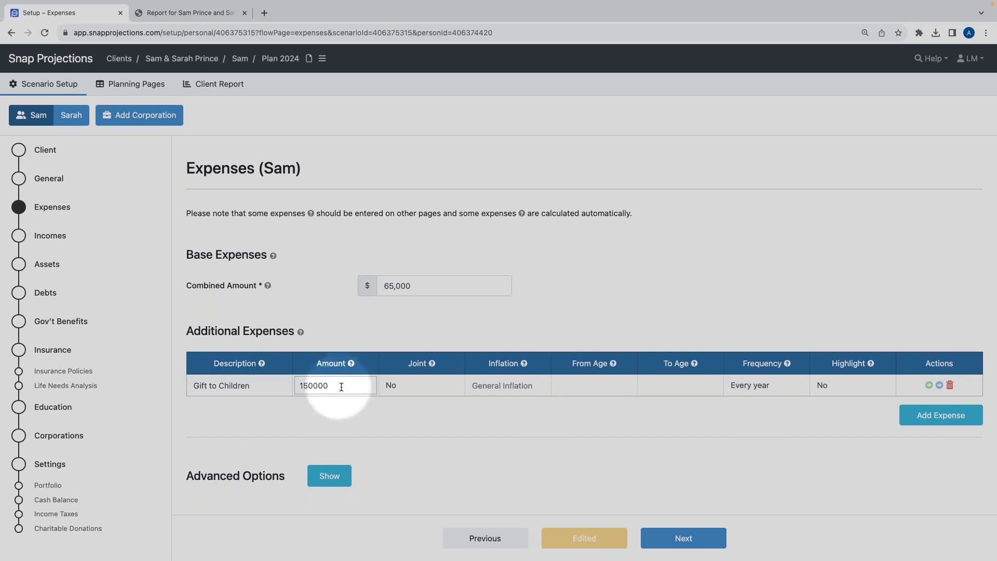
click(400, 384)
click(396, 402)
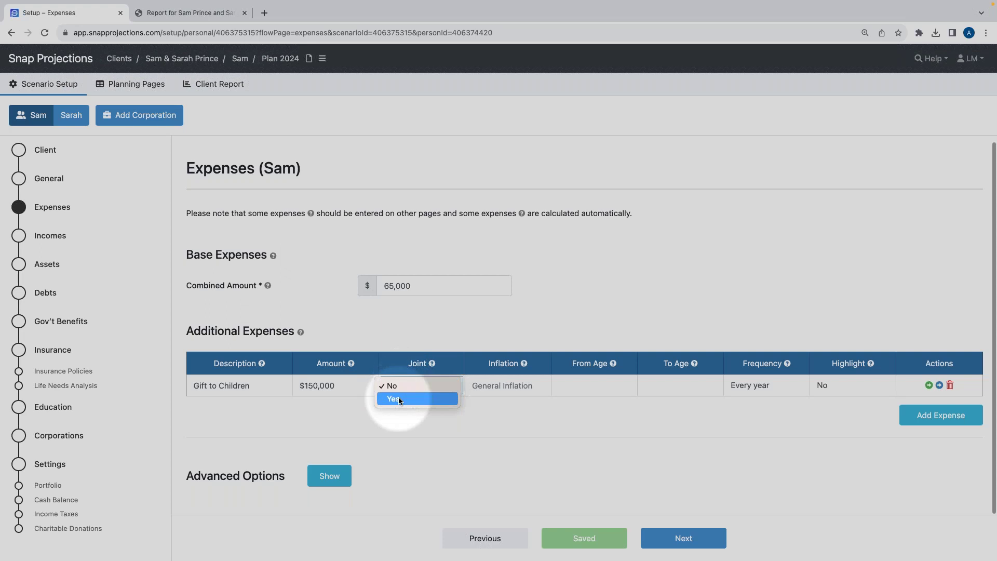
click(322, 389)
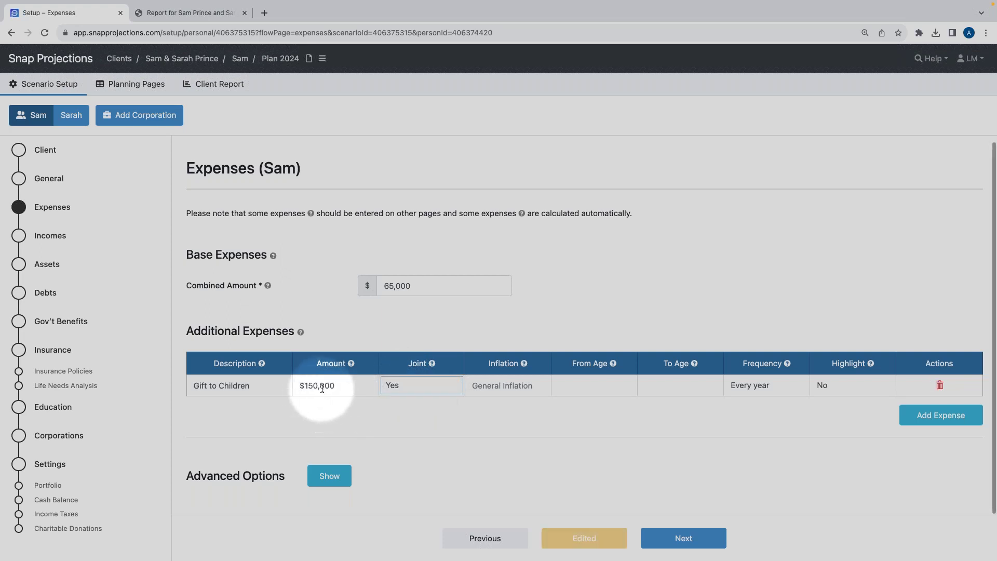
Try a custom inflation rate of 3.00 on the Gift to Children expense and clear it back to General Inflation
click(483, 384)
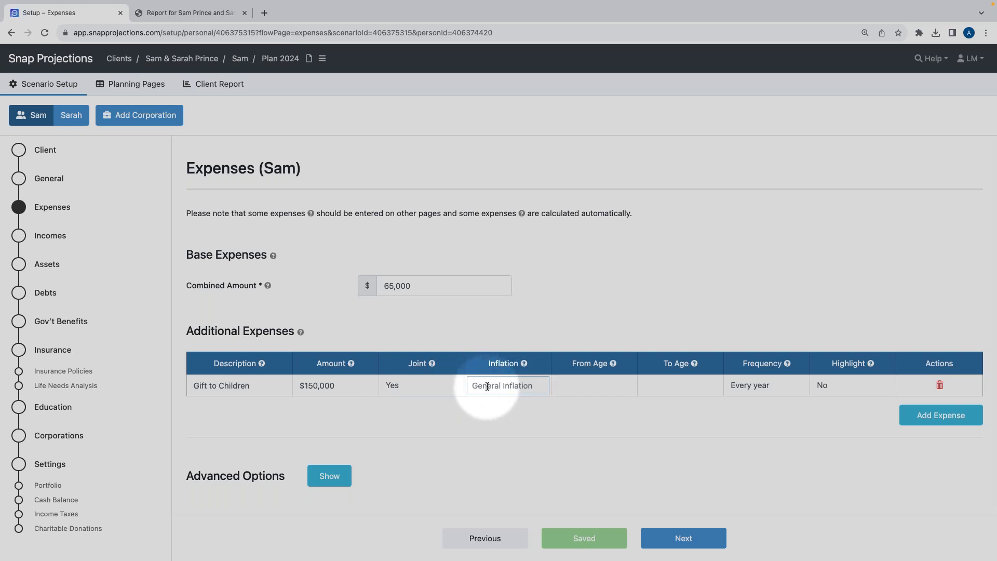
text(3.00)
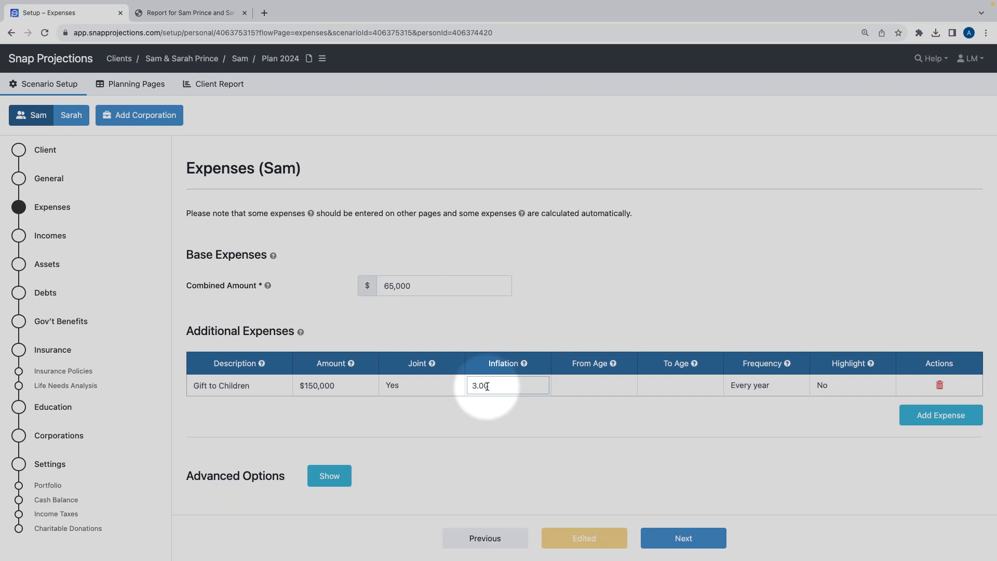
key(BackSpace)
key(BackSpace)
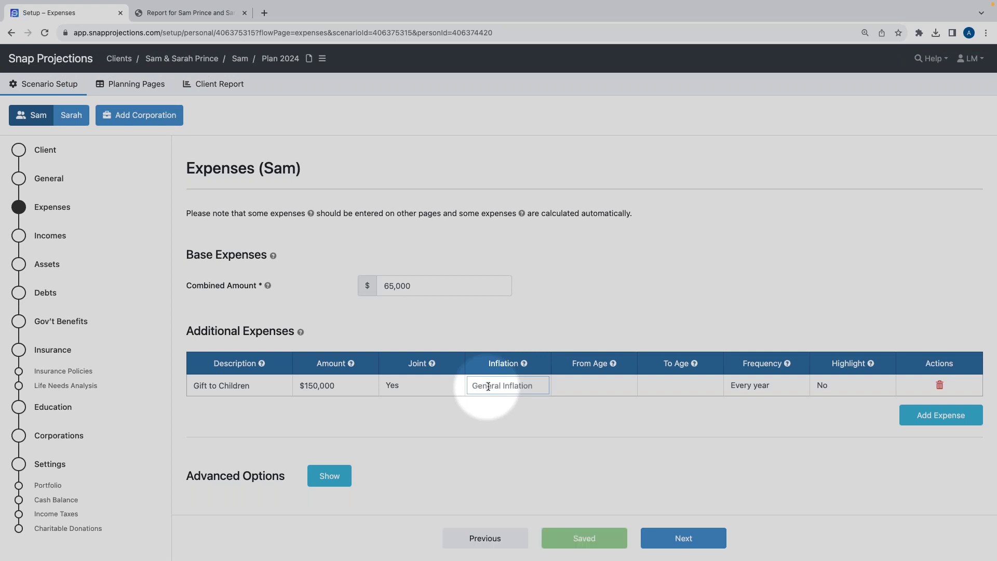
click(499, 401)
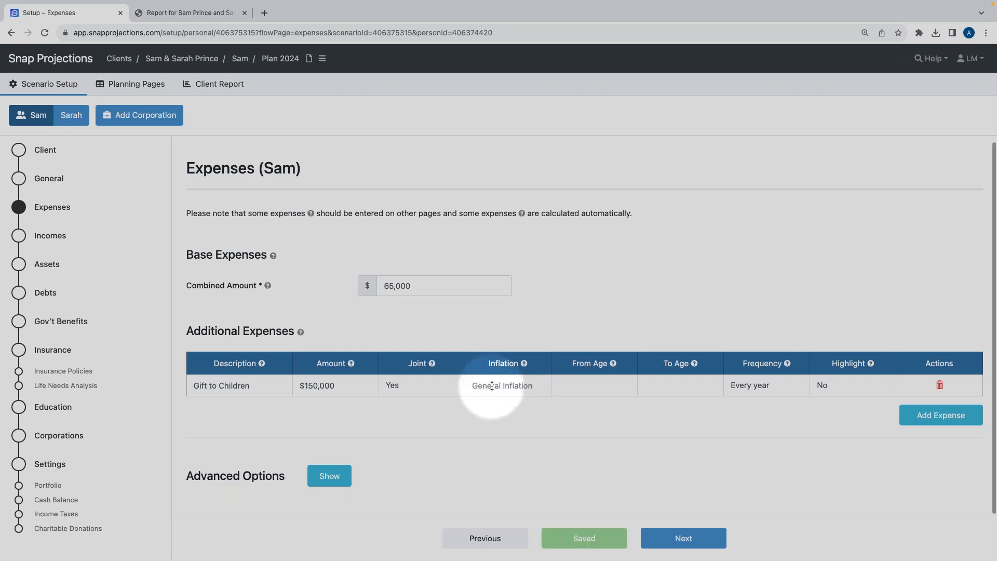
Set both the From Age and the To Age of the Gift to Children expense to 75
mouse_move(574, 383)
mouse_move(684, 383)
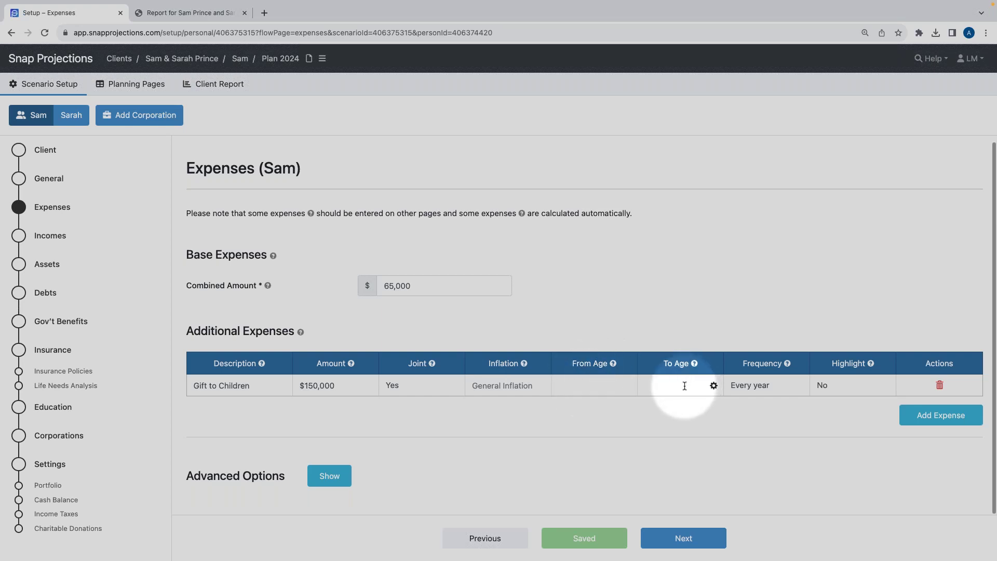
click(595, 386)
text(75)
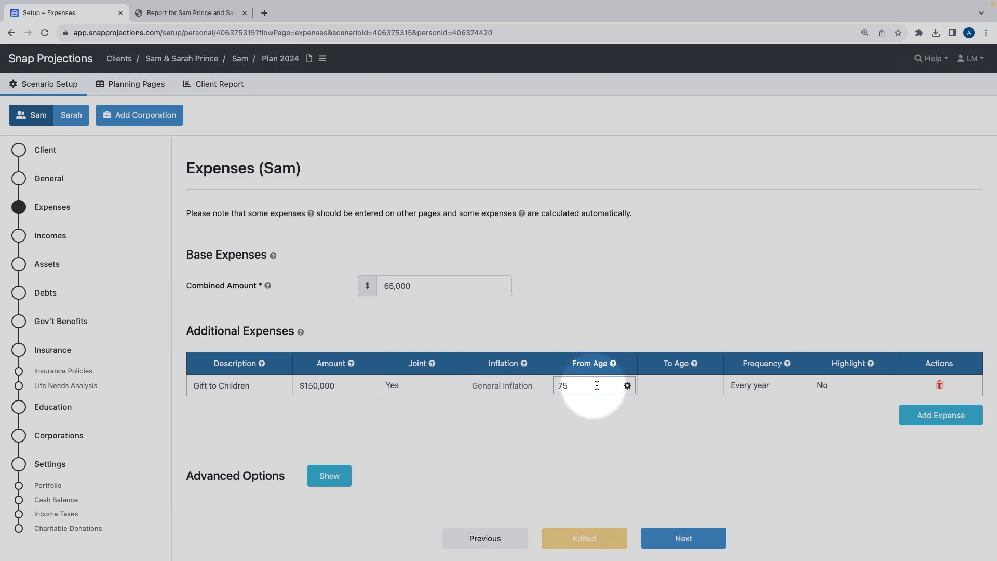
click(654, 387)
text(75)
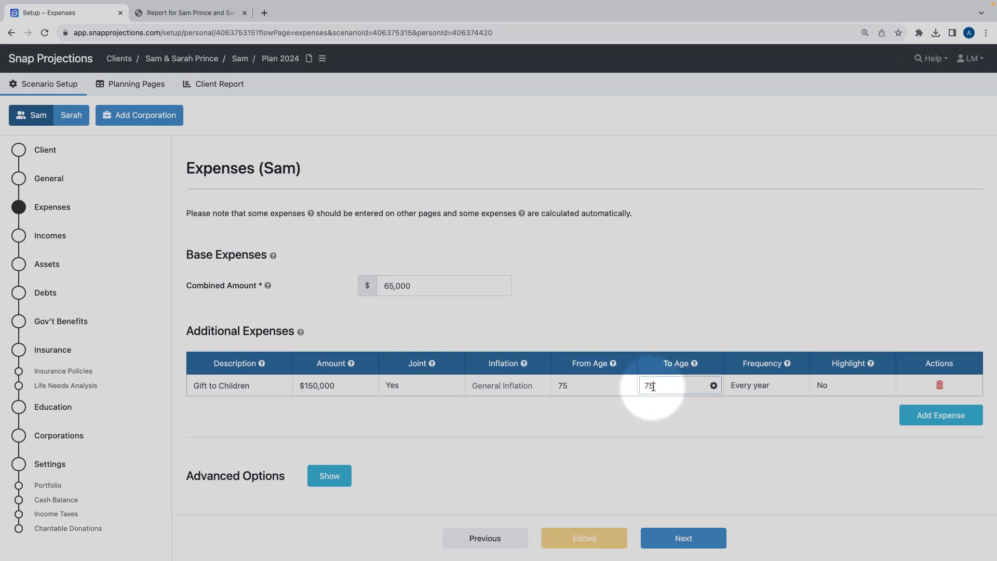
click(620, 410)
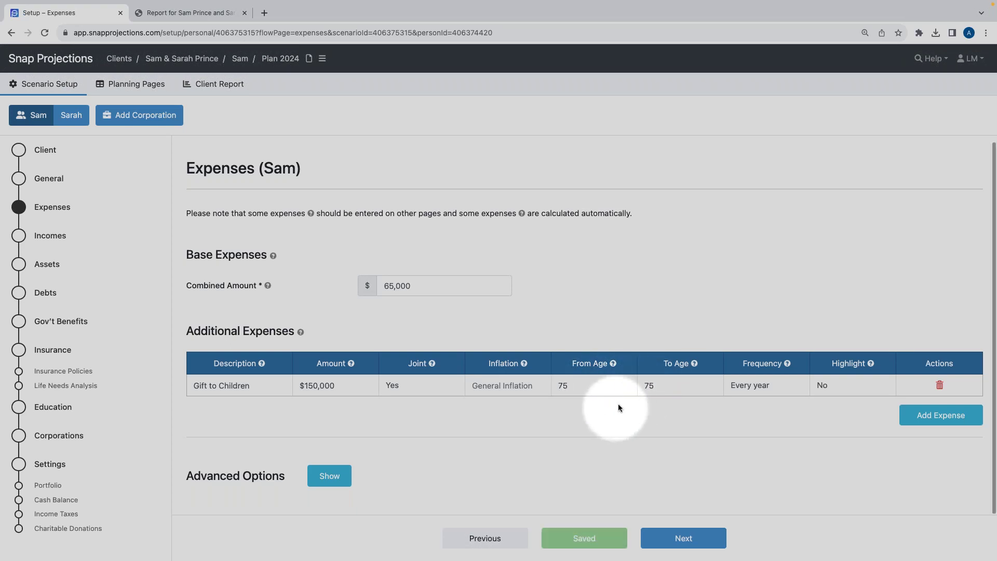
View the exact start date behind the From Age of the Gift to Children expense and close it without changes
mouse_move(628, 387)
click(628, 389)
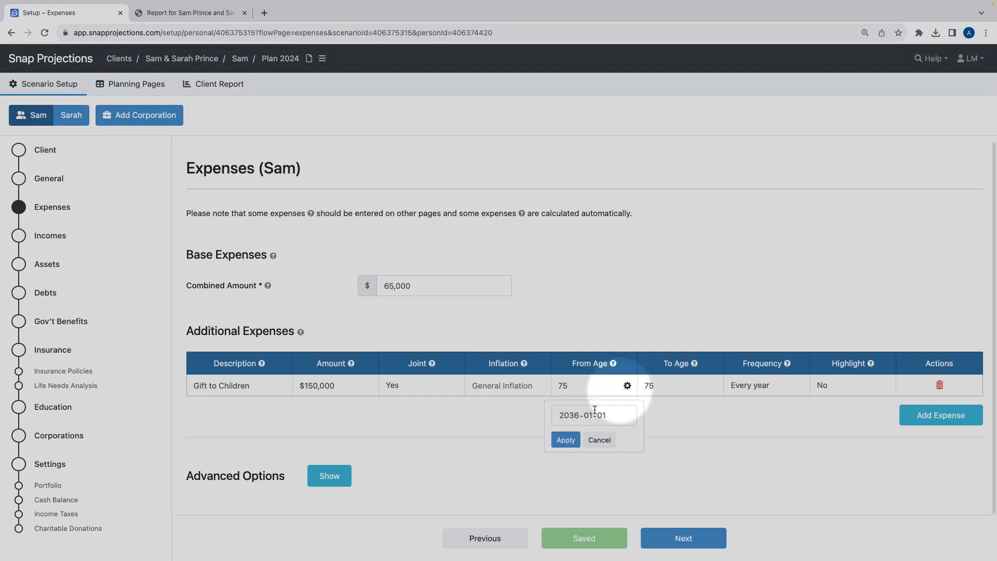
click(598, 439)
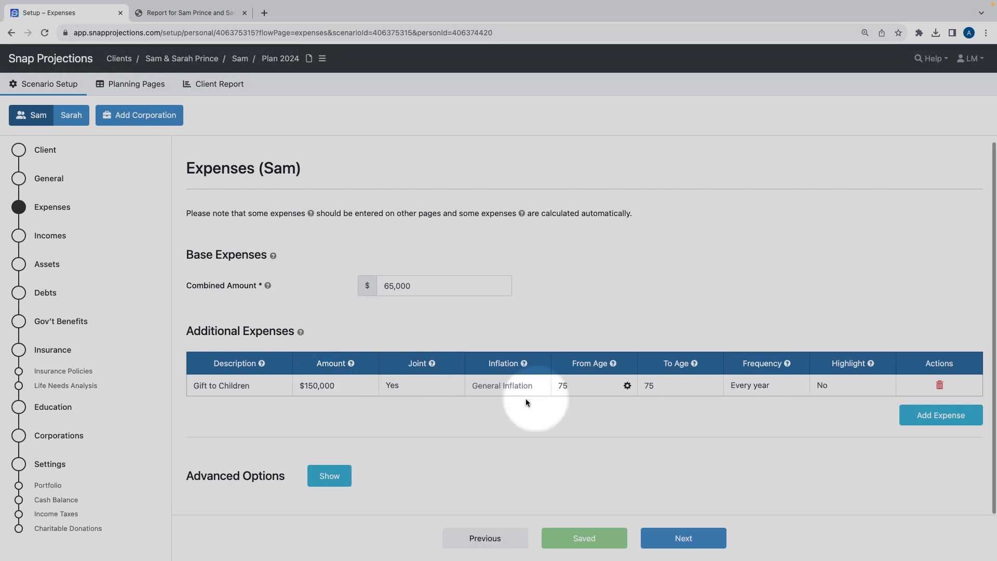
Review the frequency choices for the Gift to Children expense, keep Every year, and set its highlight to Yes
click(765, 384)
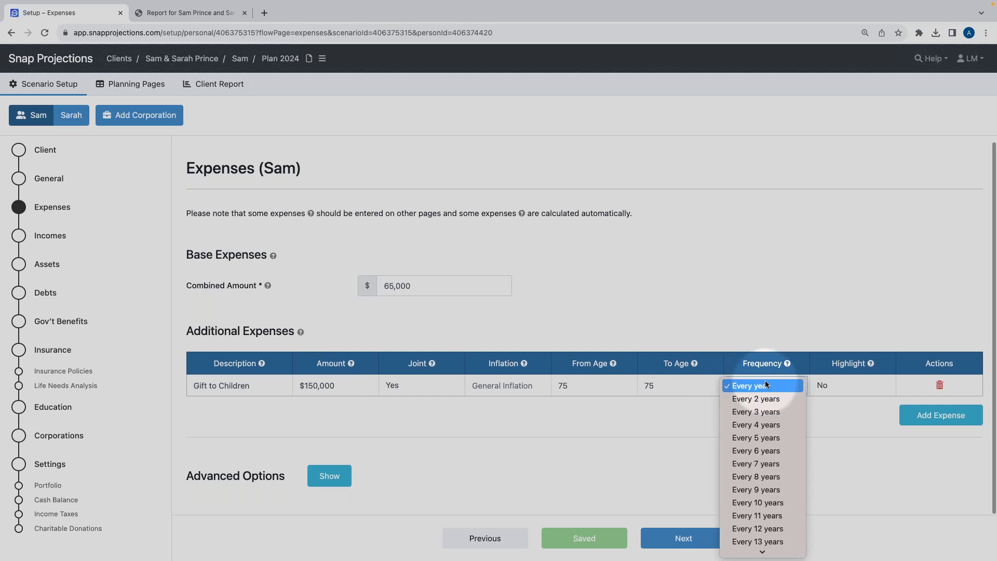
click(646, 421)
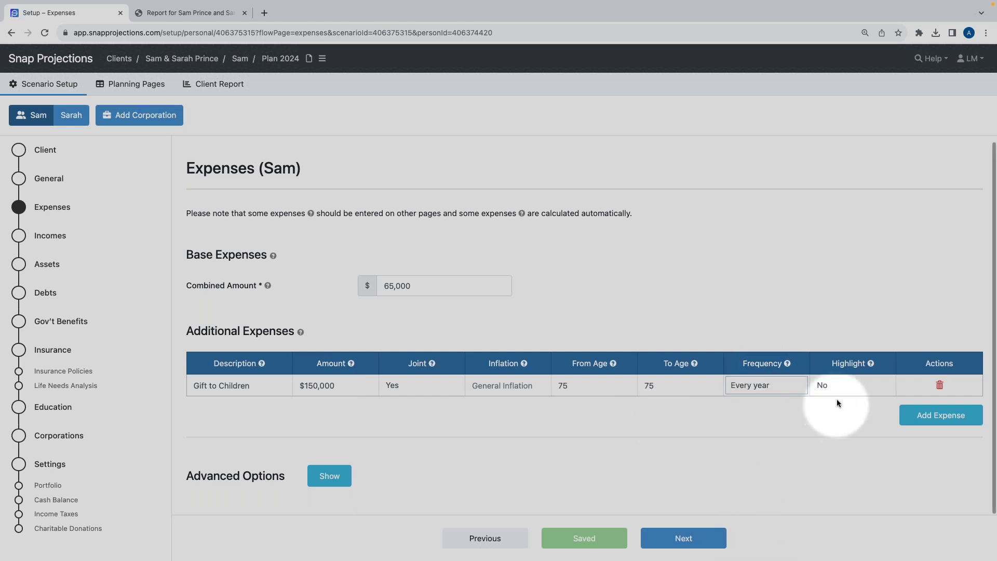
click(840, 384)
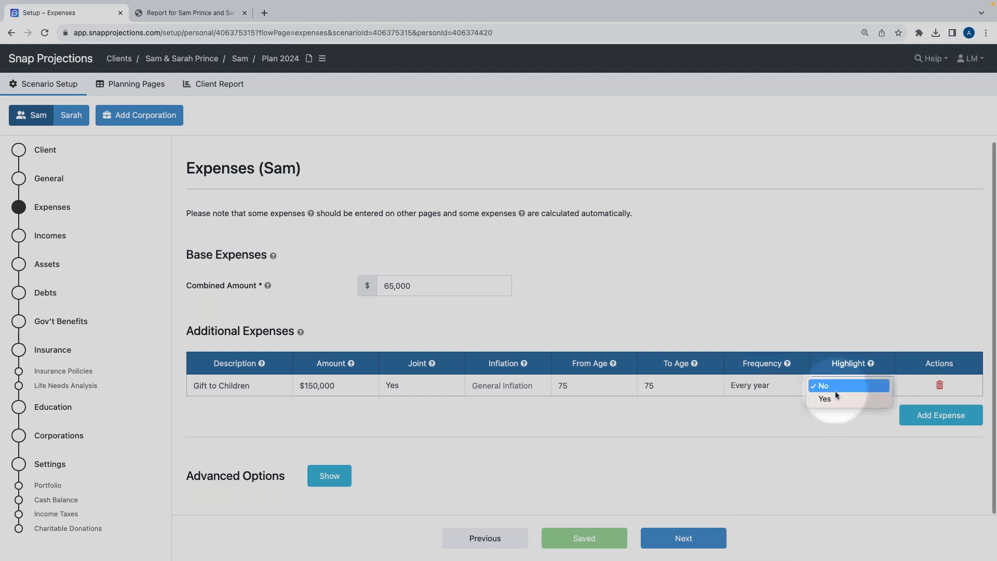
click(834, 399)
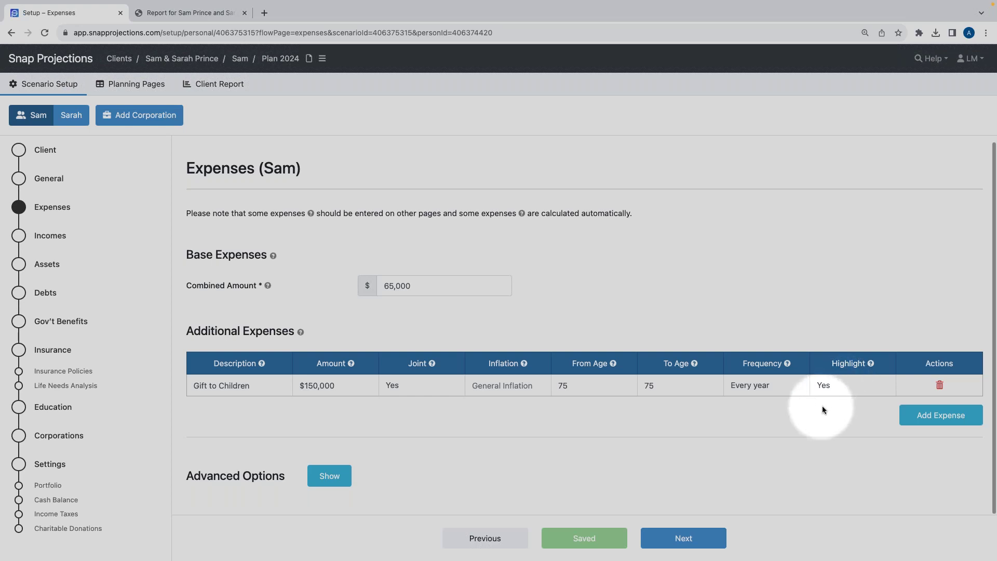
Add a second additional expense described as Travel with an amount of $10,000 and make it joint
click(938, 416)
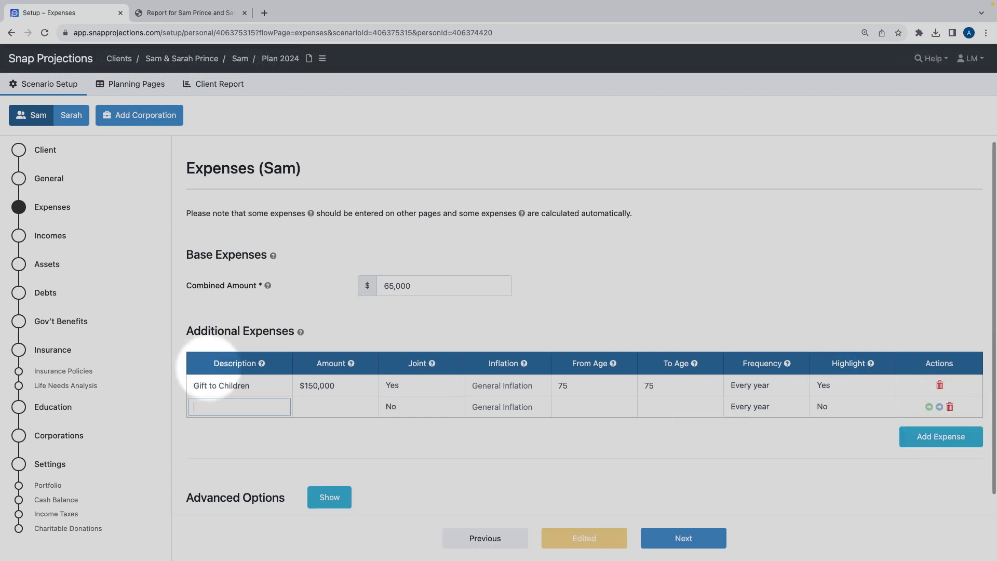
text(Travel)
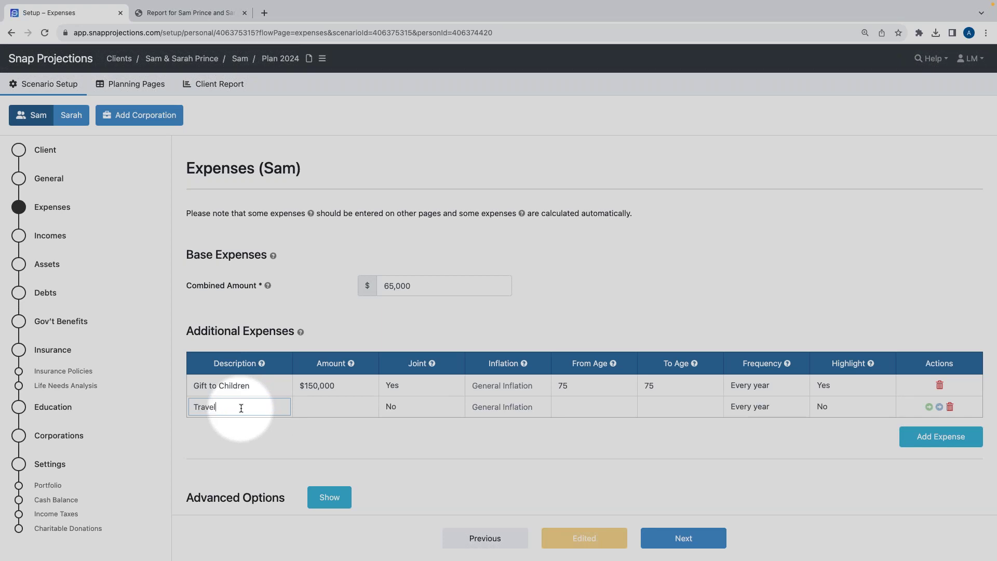
scroll(281, 408, down, 1)
click(315, 408)
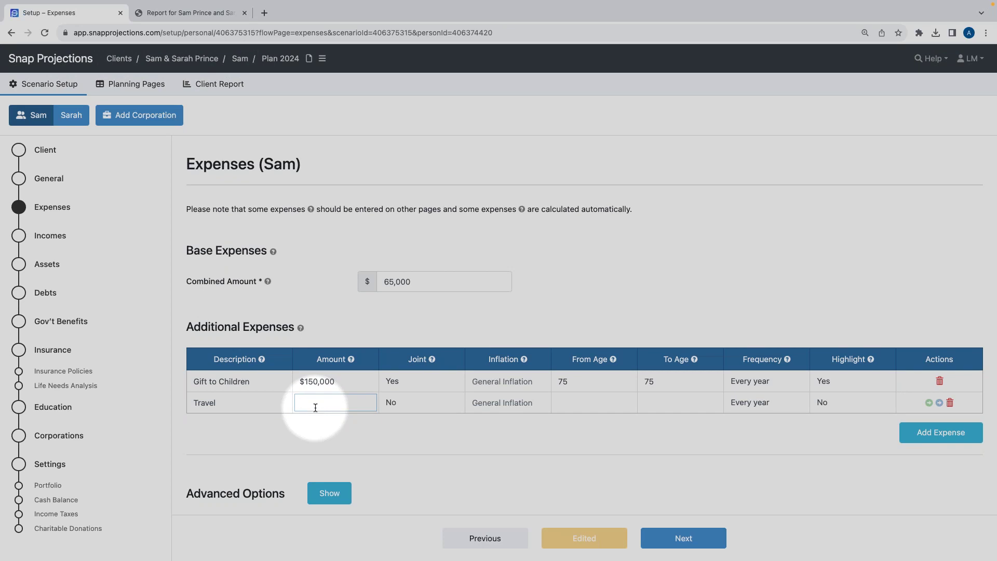
text(10000)
click(431, 409)
click(430, 414)
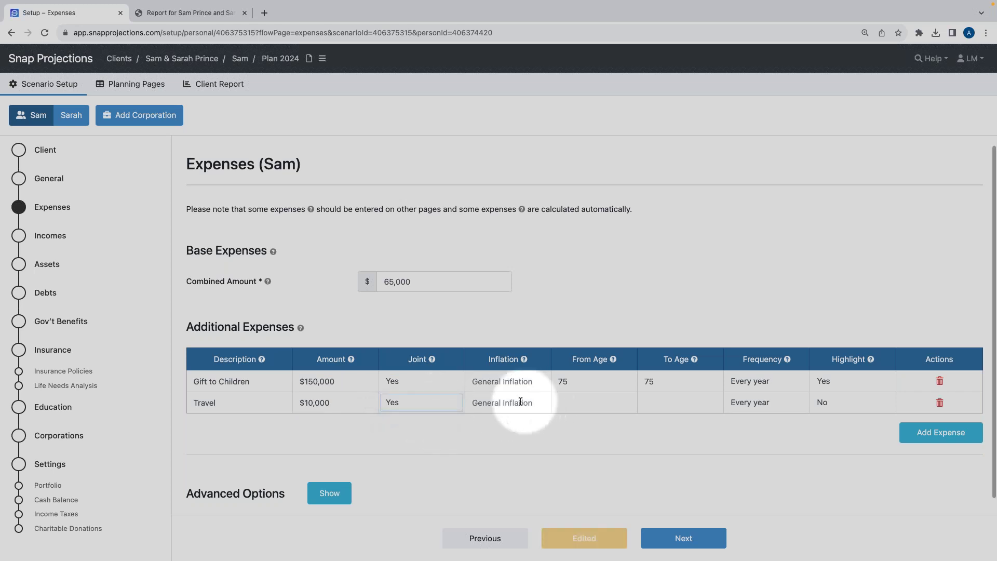
Keep General Inflation for the Travel expense, leave its From Age blank, and set its To Age to 74
click(513, 403)
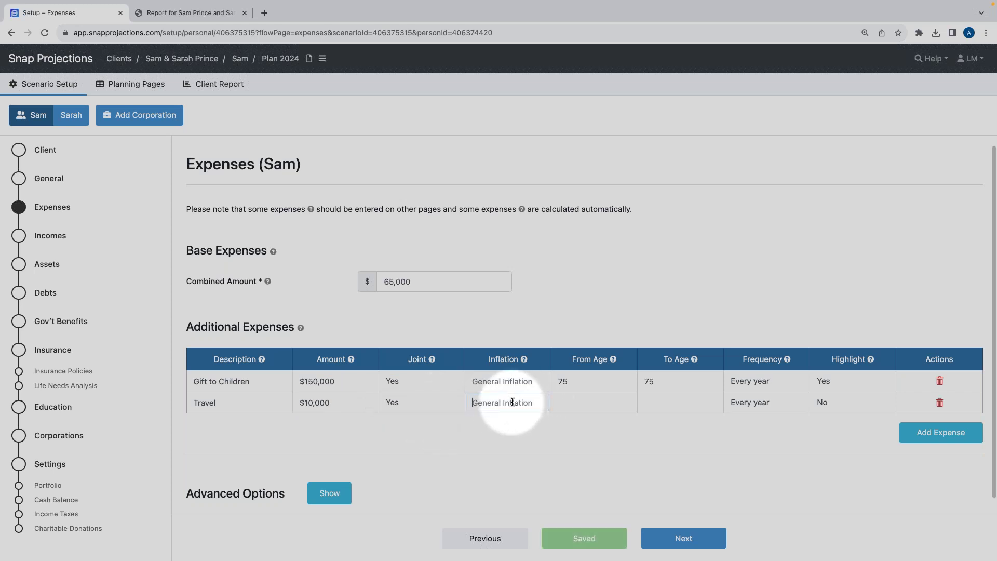
click(564, 401)
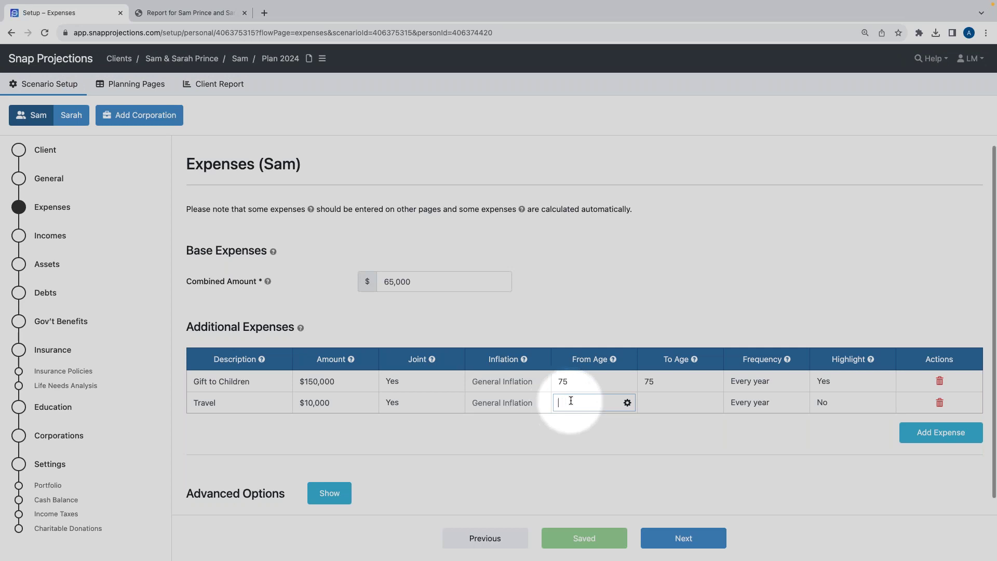
click(657, 403)
text(74)
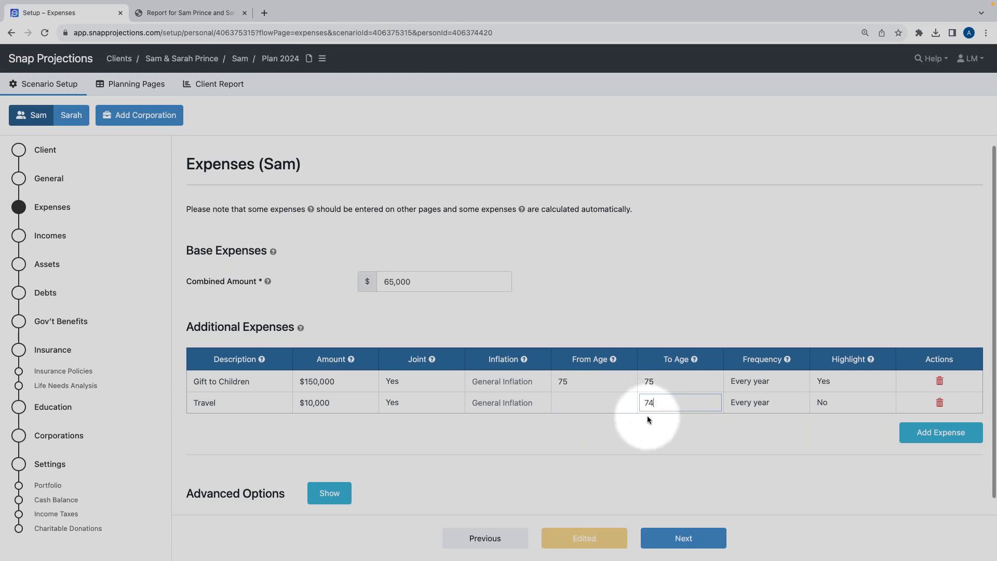
click(634, 439)
click(588, 384)
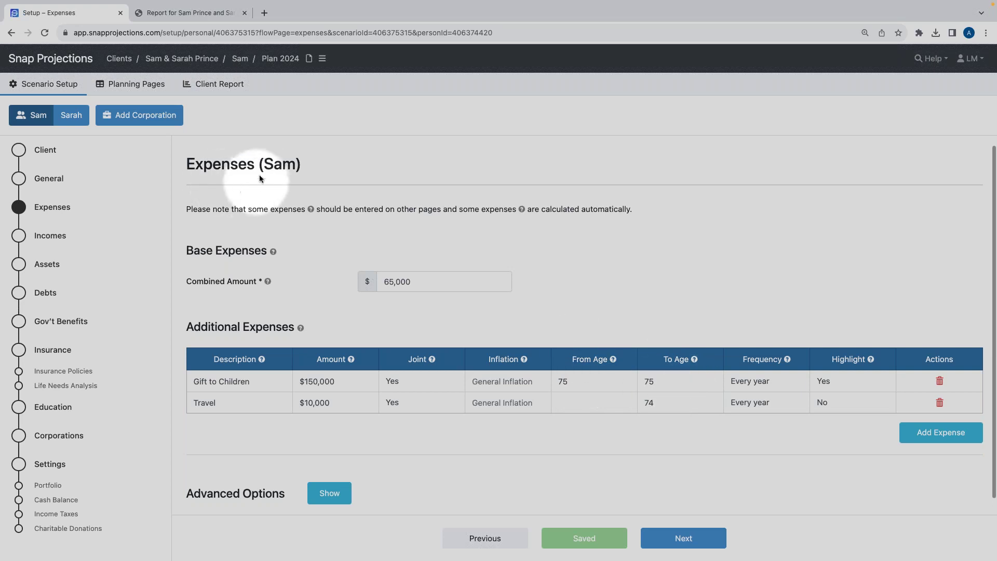
Check in the page heading which spouse the Expenses page and its ages apply to
drag(264, 164, 291, 165)
click(298, 185)
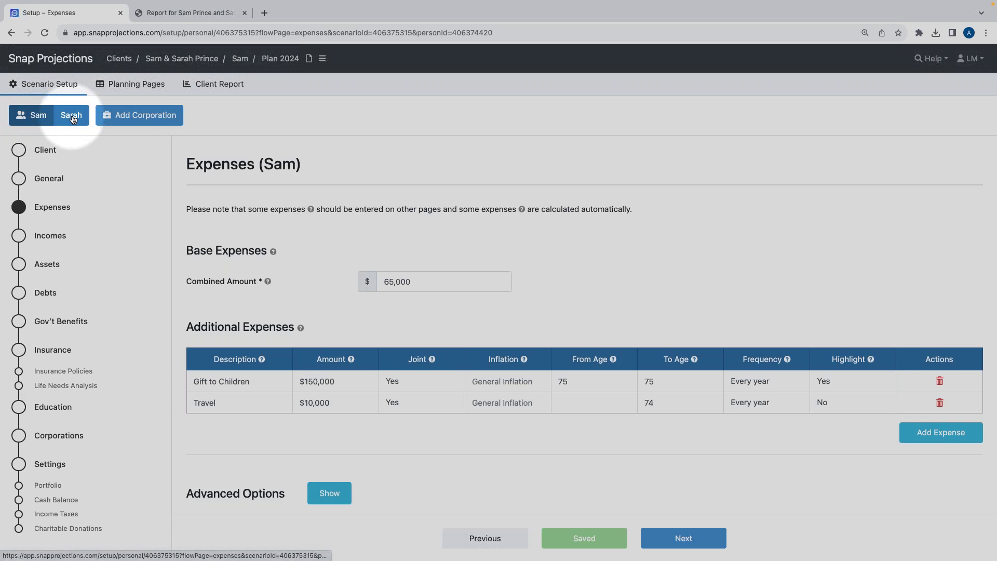
drag(263, 164, 299, 164)
click(627, 433)
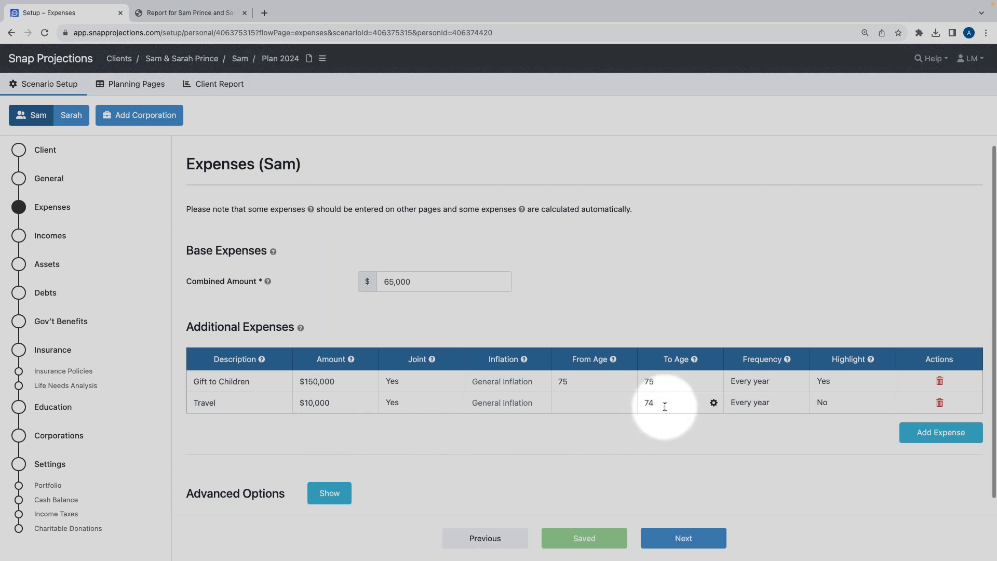
Set the Travel expense's frequency to Every 2 years and its highlight to Yes
click(750, 410)
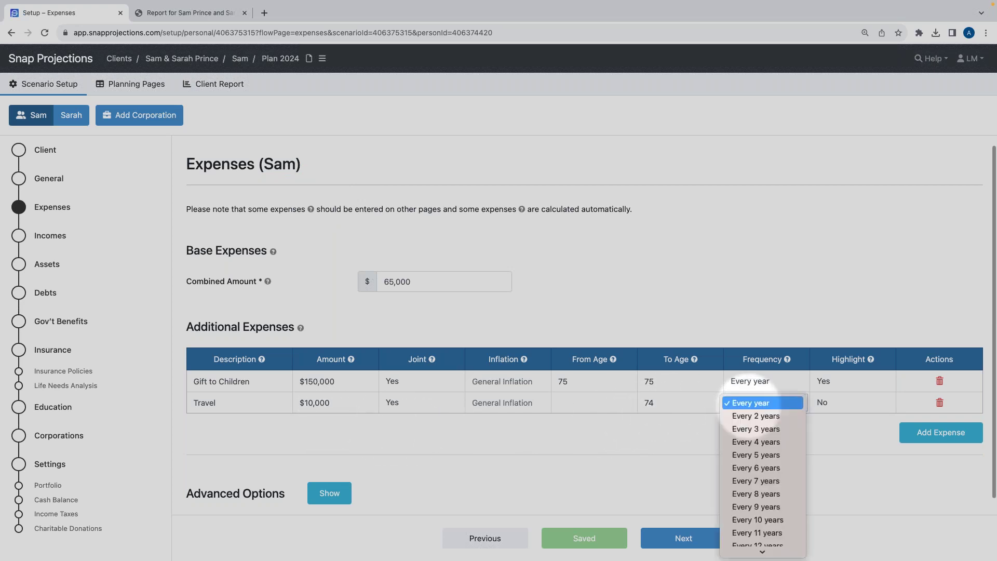
click(750, 416)
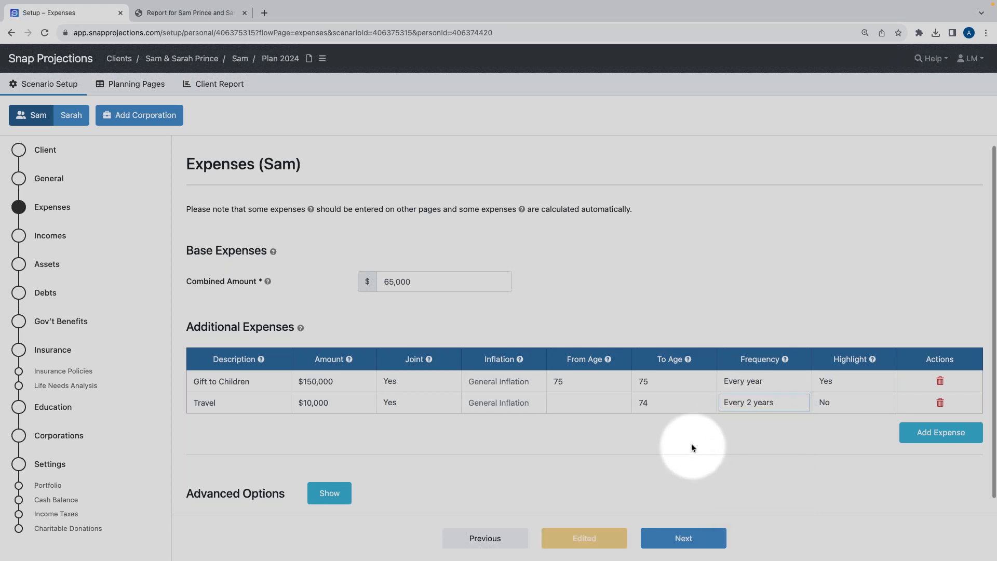
scroll(744, 388, down, 1)
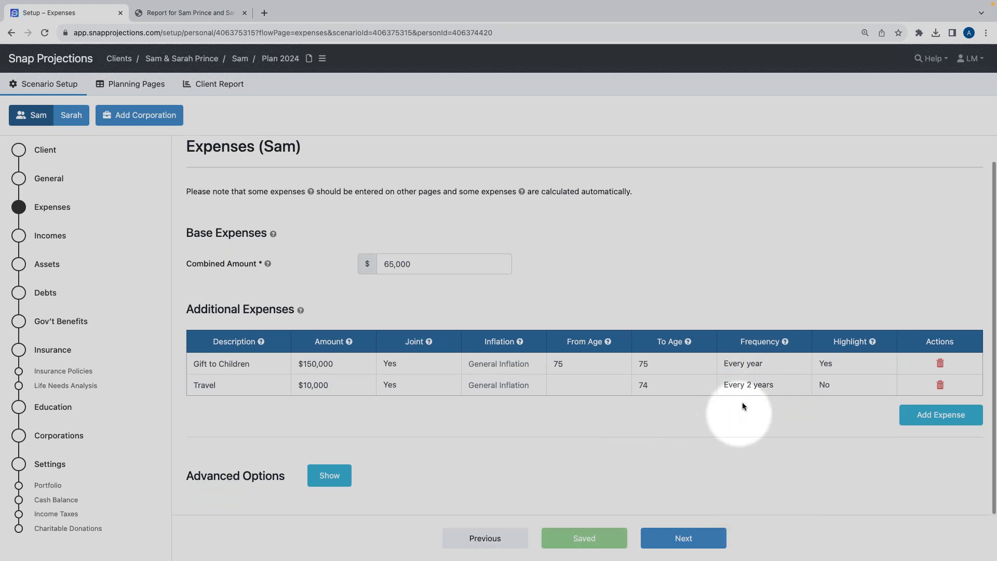
click(839, 387)
click(835, 395)
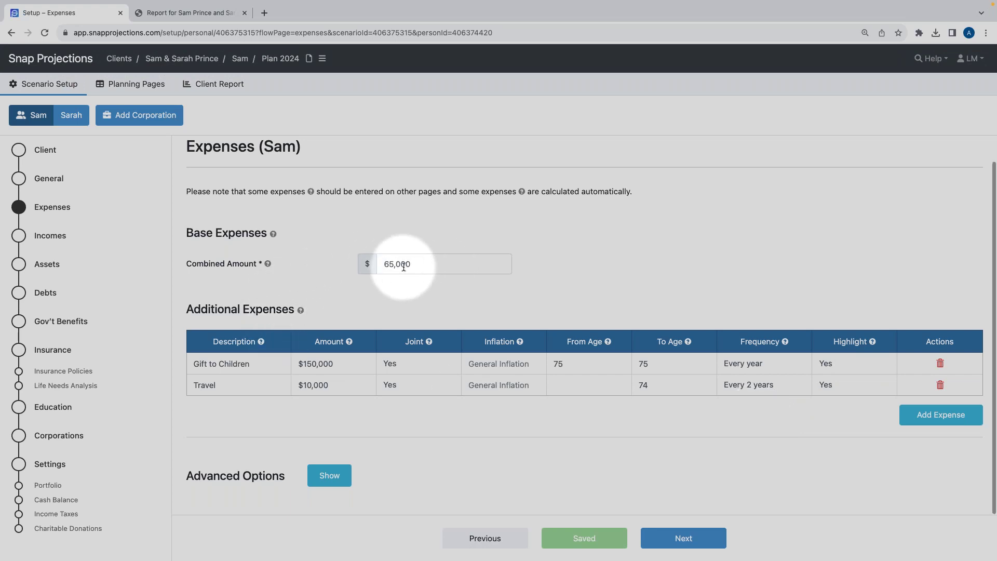
Go to the first spouse's Incomes page and delete the Inheritance and Renovations incomes
click(668, 537)
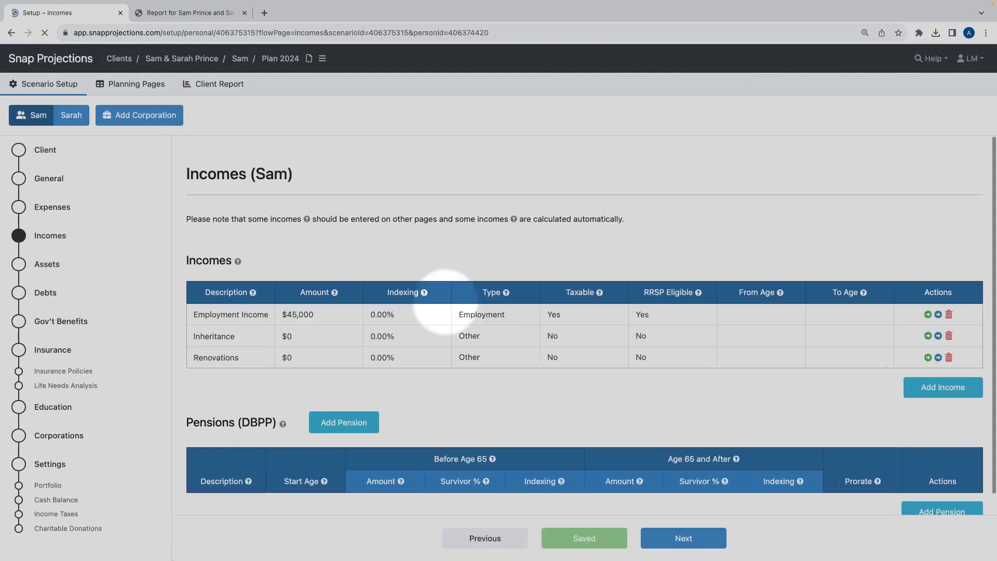
click(304, 181)
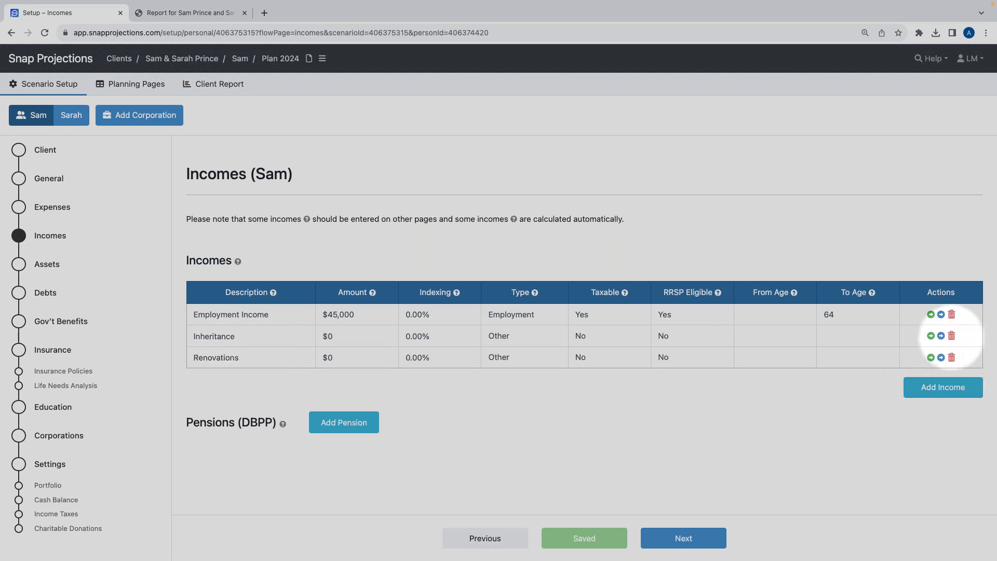
click(927, 335)
click(592, 176)
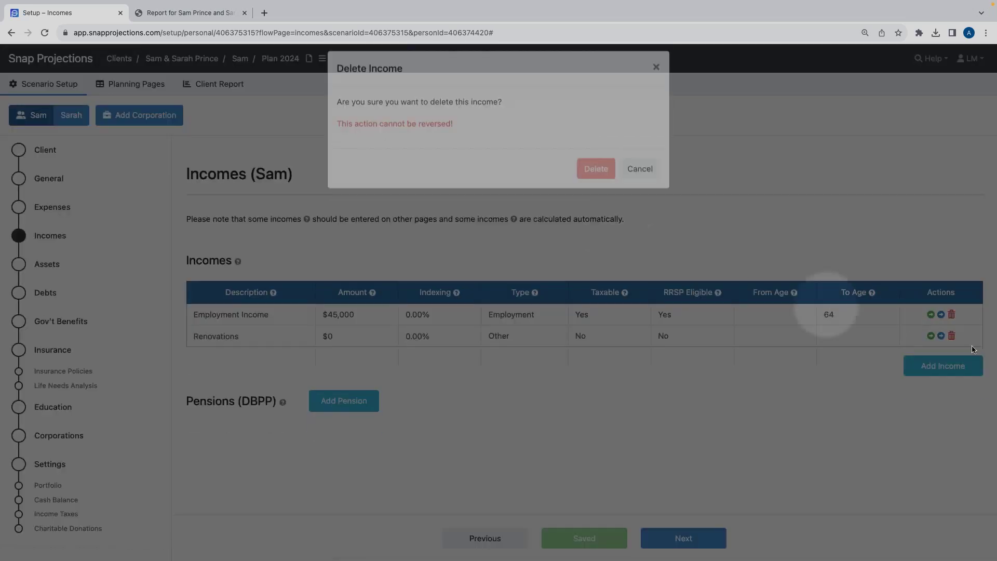
click(952, 336)
click(596, 162)
Clear the first spouse's employment income indexing rate so that it follows General Inflation
click(265, 317)
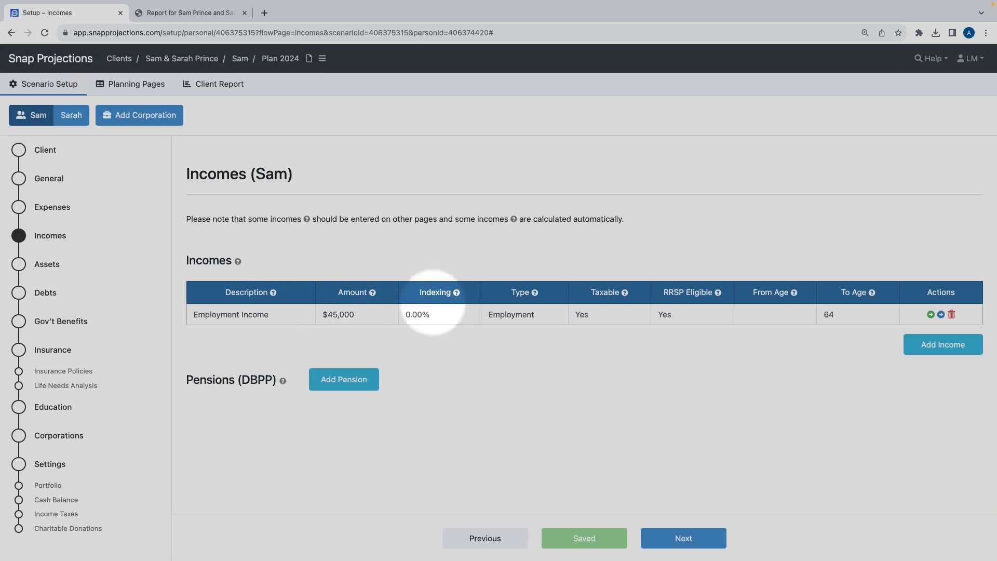
click(433, 315)
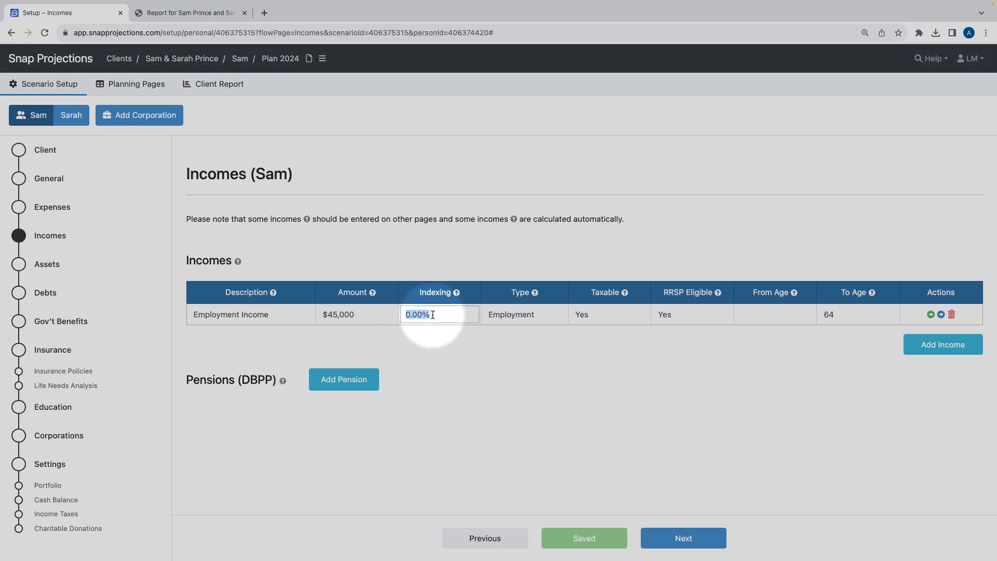
key(BackSpace)
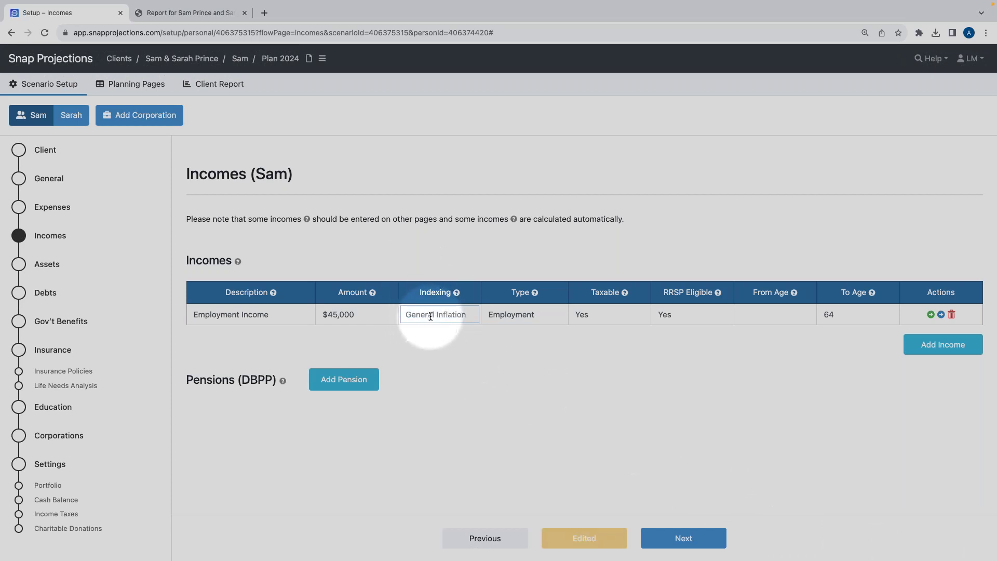
click(518, 316)
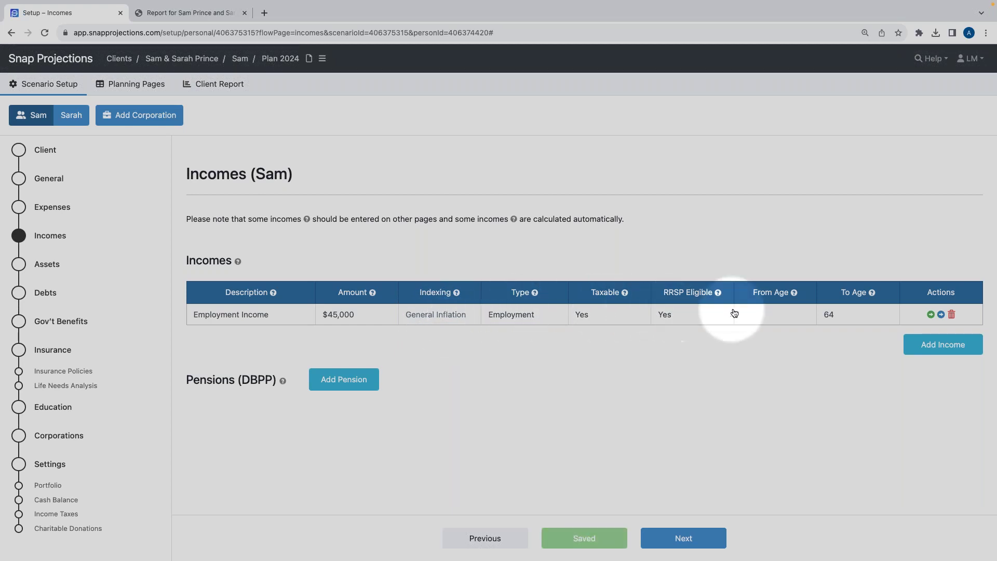
click(766, 314)
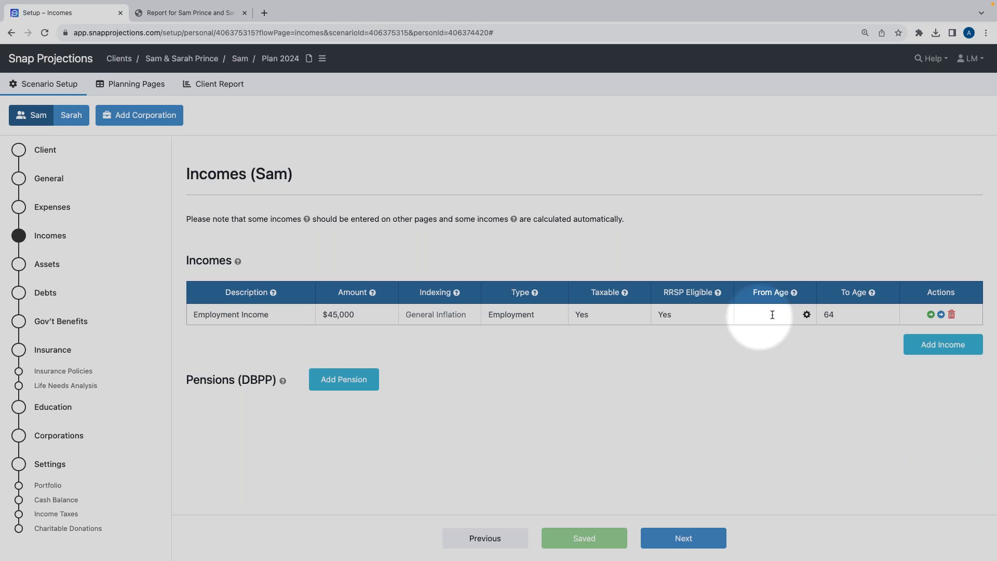
Set the end date behind the first spouse's employment income To Age to 2026-07-10 and apply it
click(830, 316)
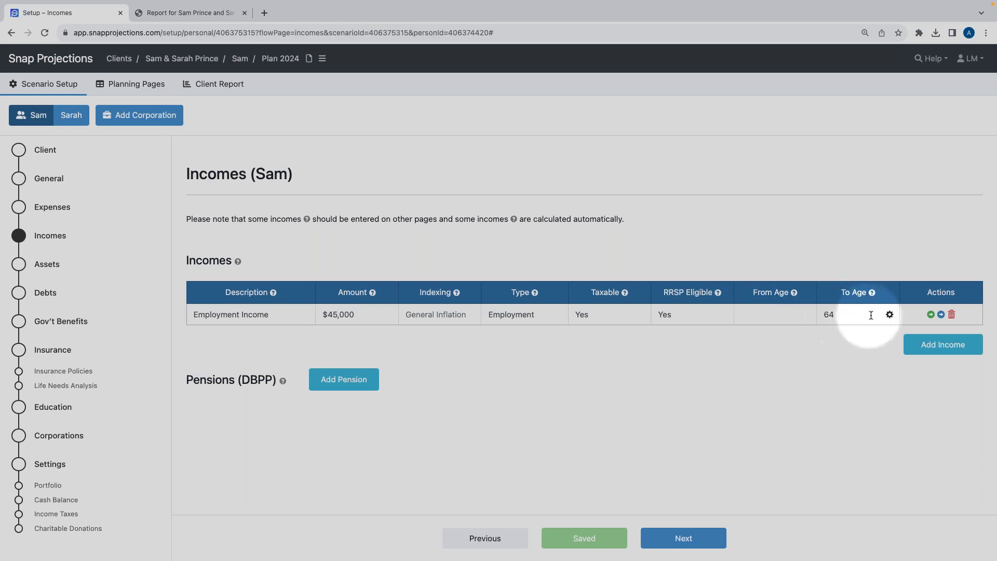
click(890, 316)
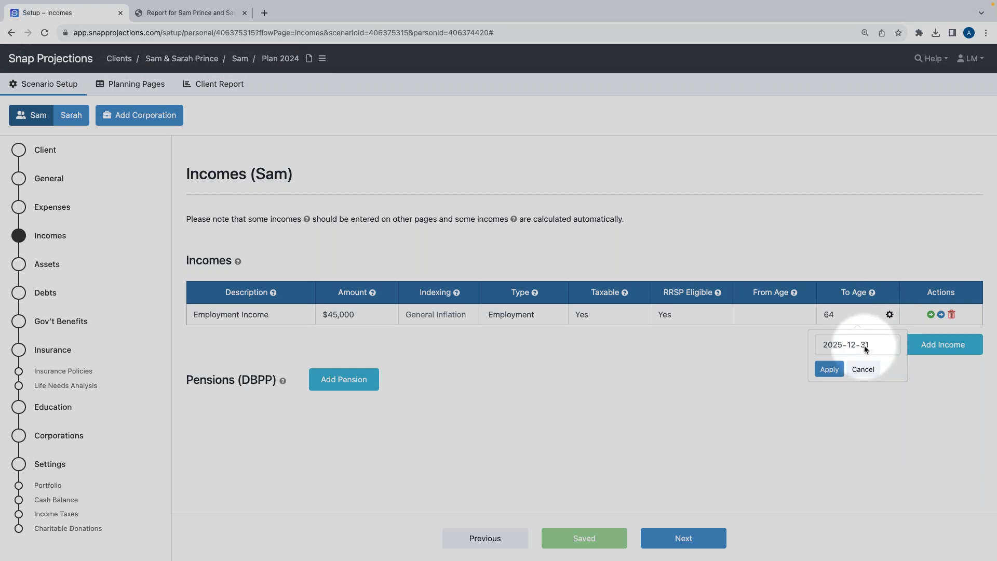
double_click(865, 346)
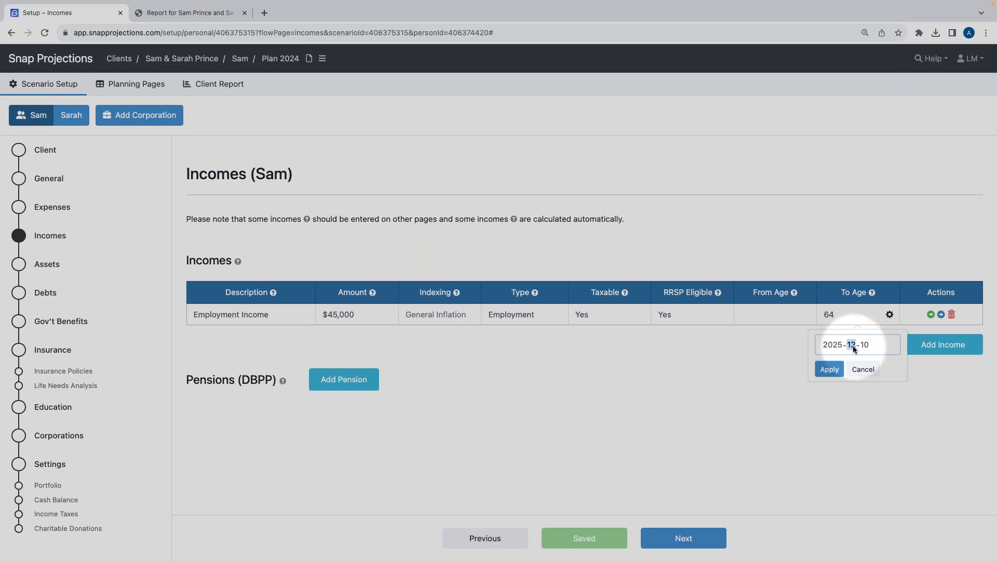
click(845, 345)
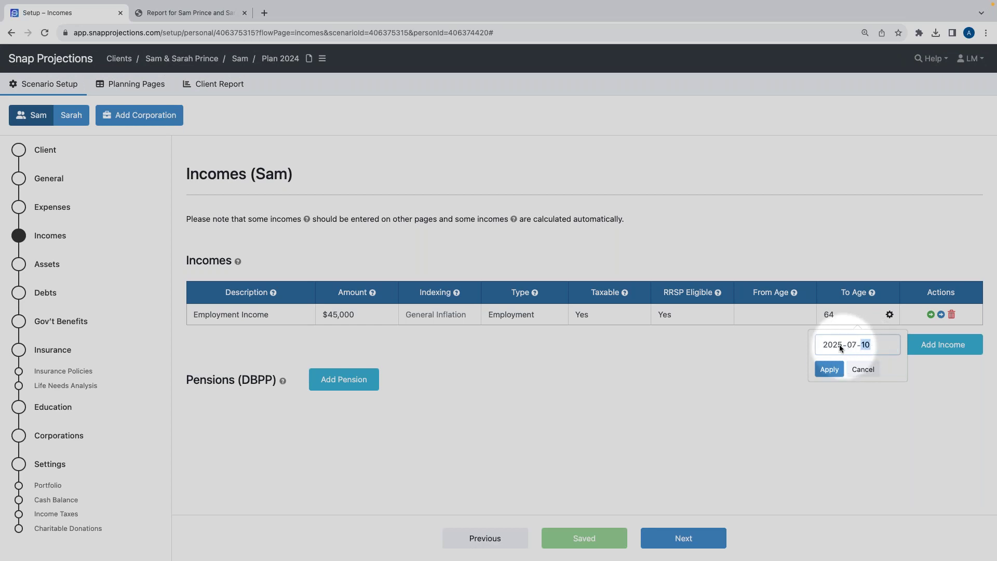
click(821, 345)
text(2026)
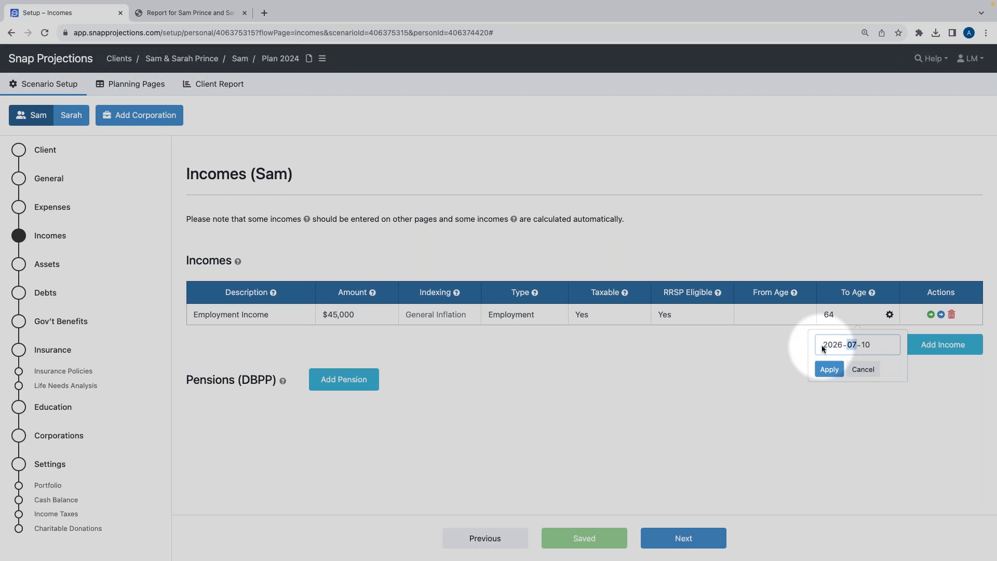
click(827, 370)
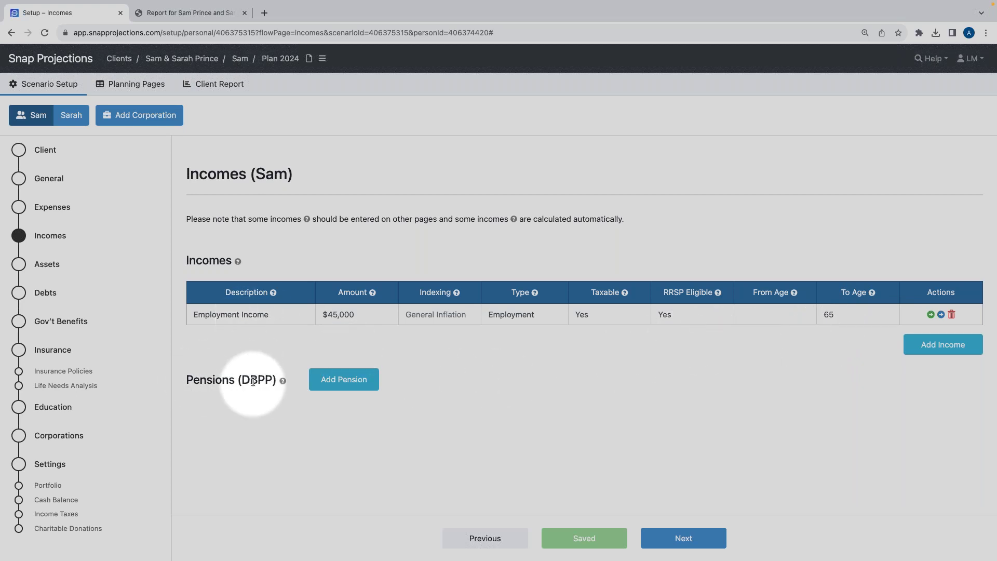
Switch to the second spouse's incomes and clear the employment income indexing rate so that it follows General Inflation
click(69, 116)
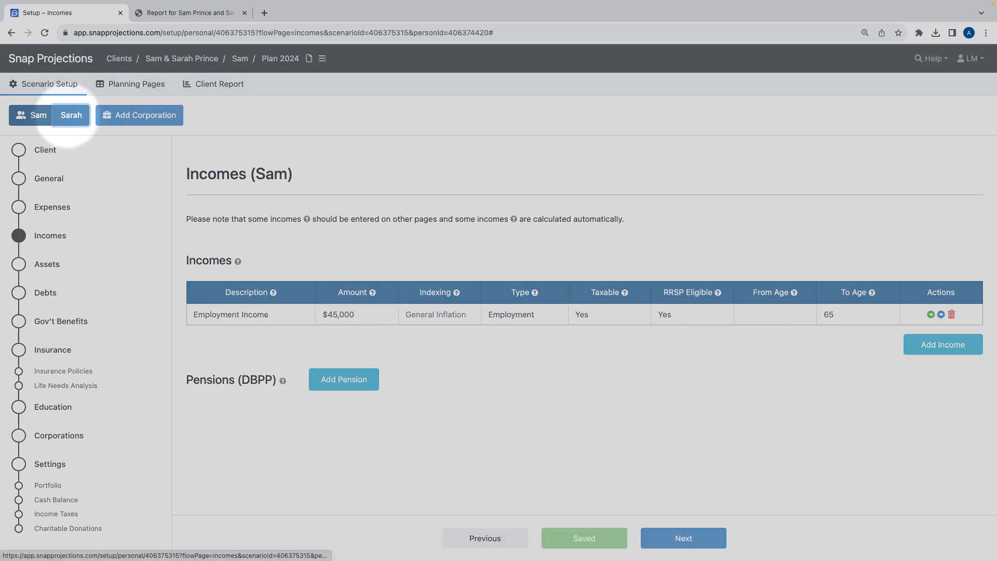
click(320, 251)
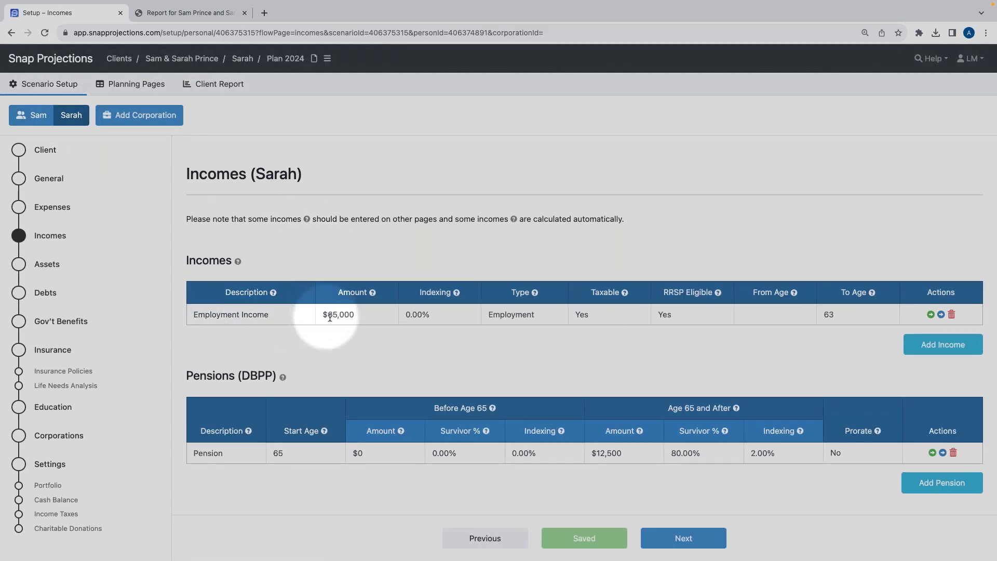
click(432, 316)
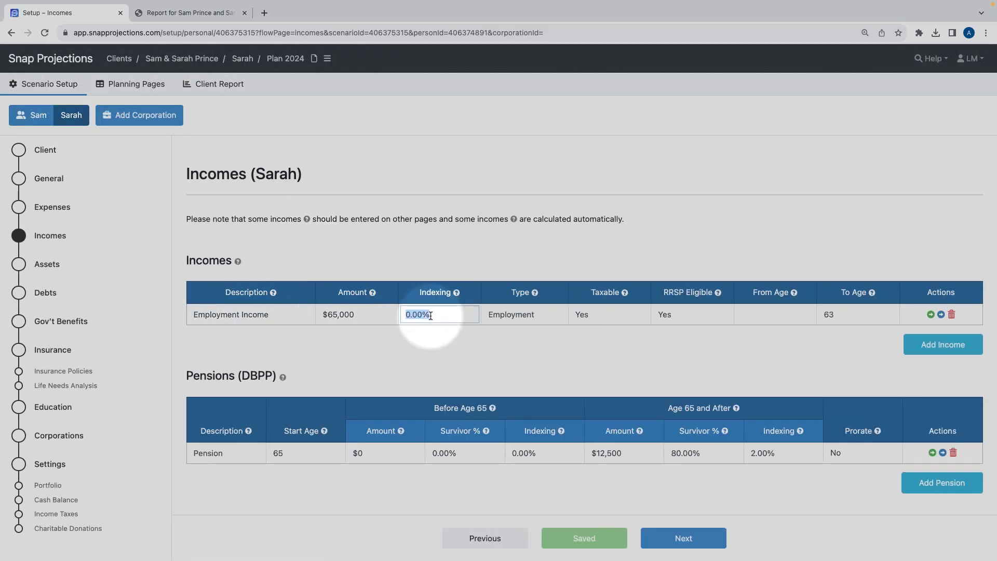
key(BackSpace)
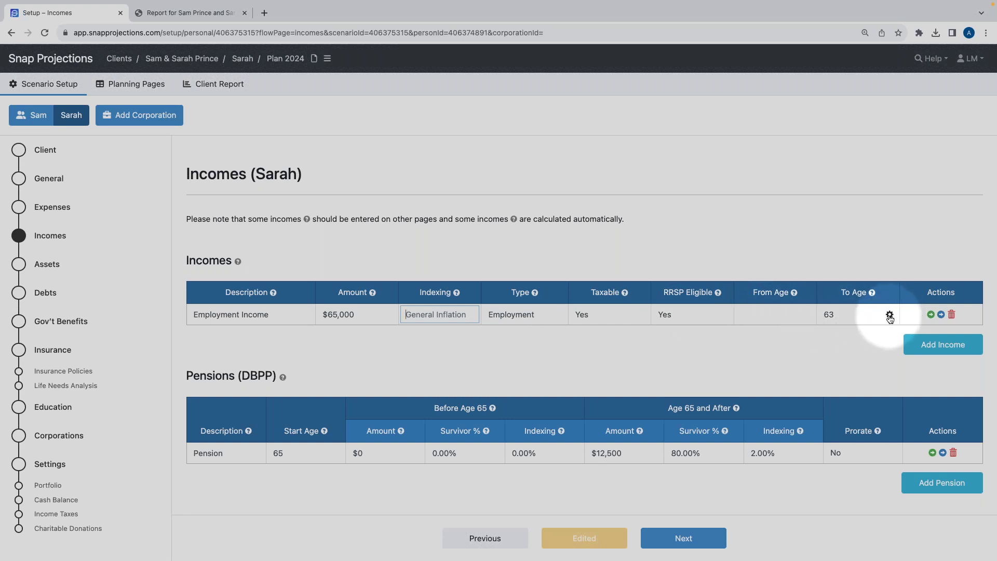
Set the end date behind the second spouse's employment income To Age to 2026-09-19 and apply it
click(890, 316)
double_click(866, 345)
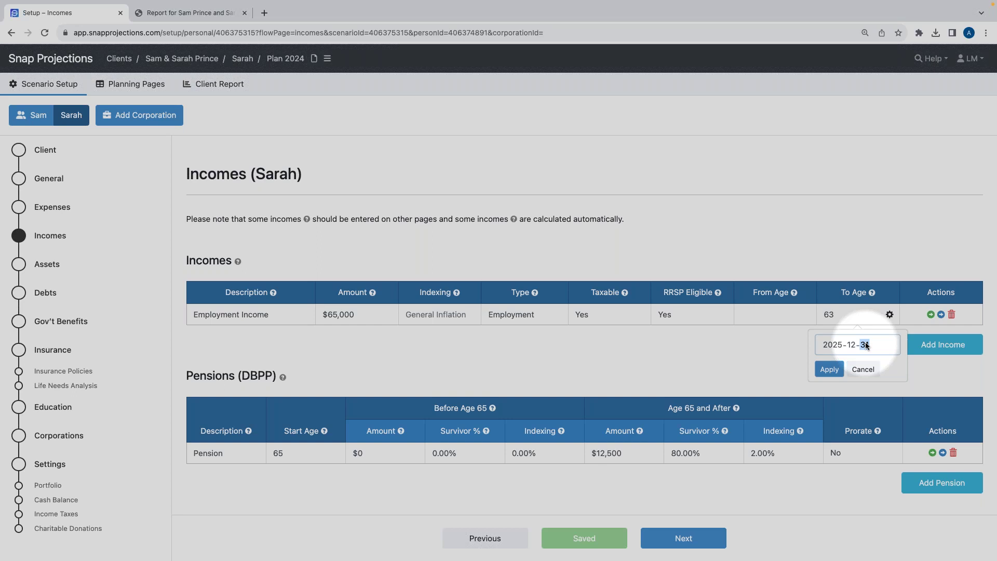
click(852, 345)
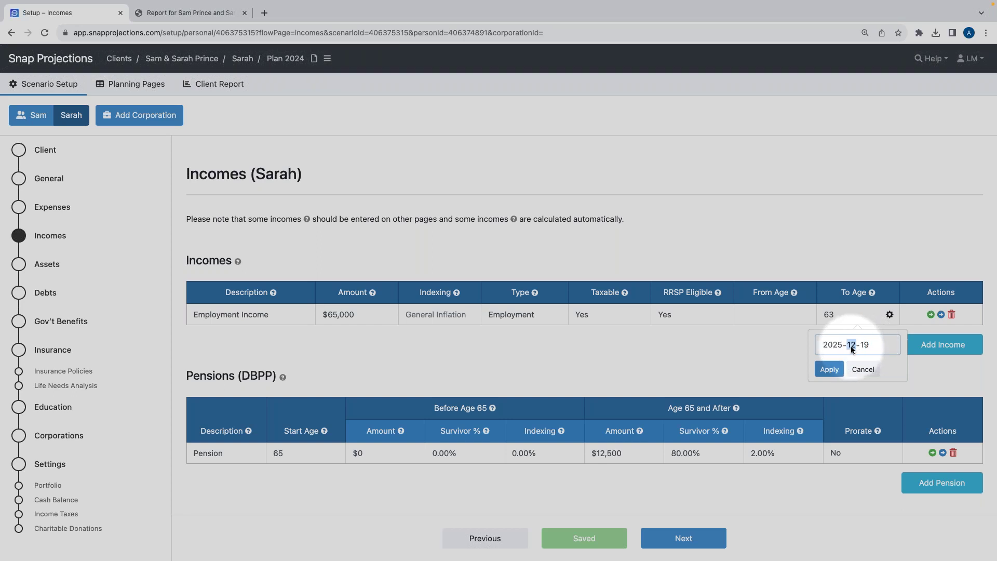
text(09)
click(840, 345)
text(2026)
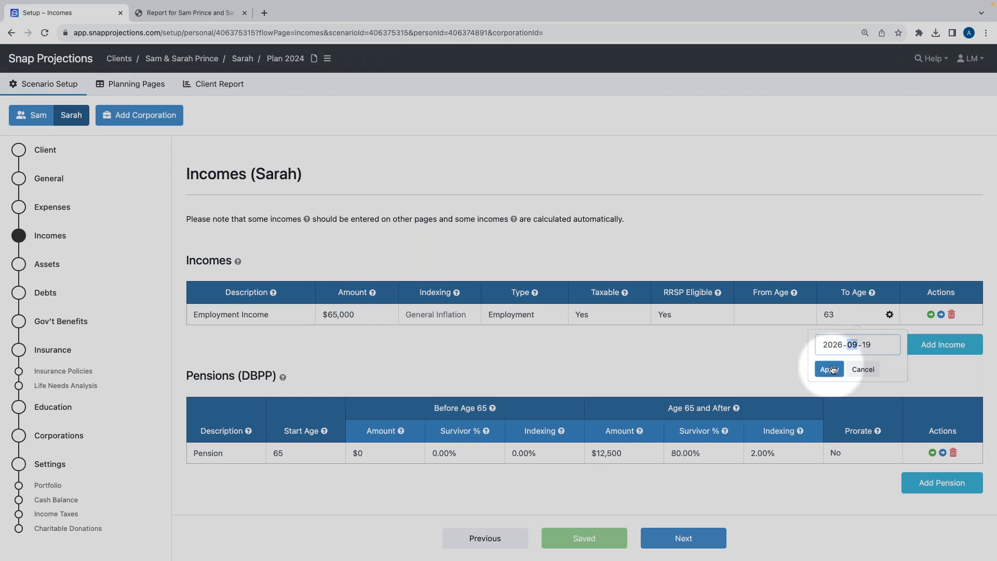
click(831, 369)
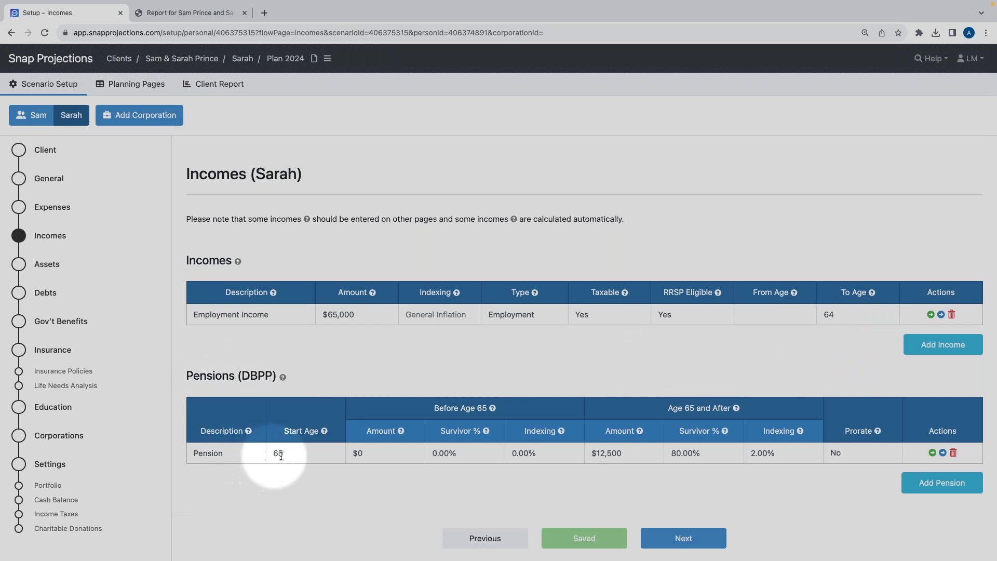
Set the second spouse's pension indexing for age 65 and after to 2.1%
drag(685, 408, 733, 408)
click(638, 411)
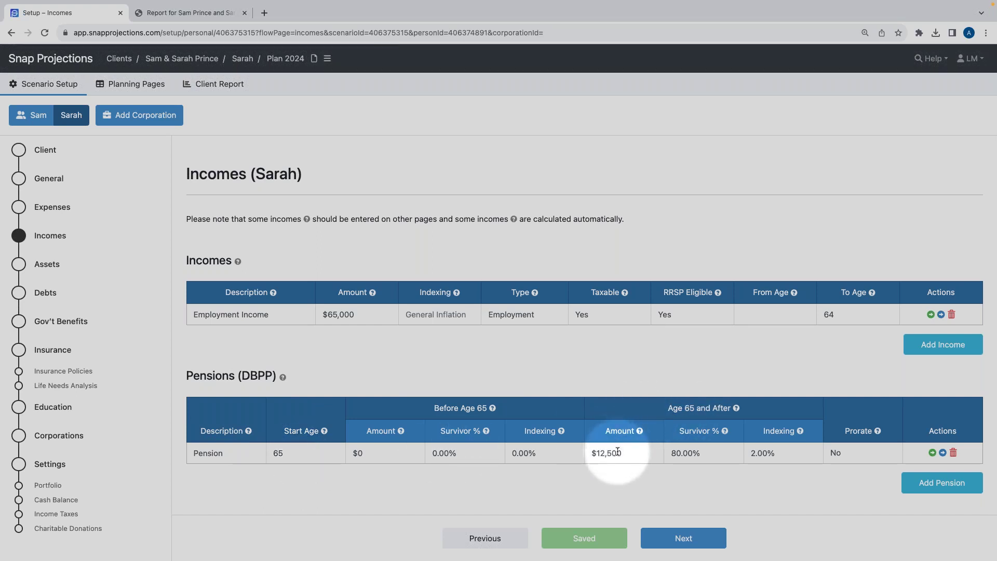
click(776, 455)
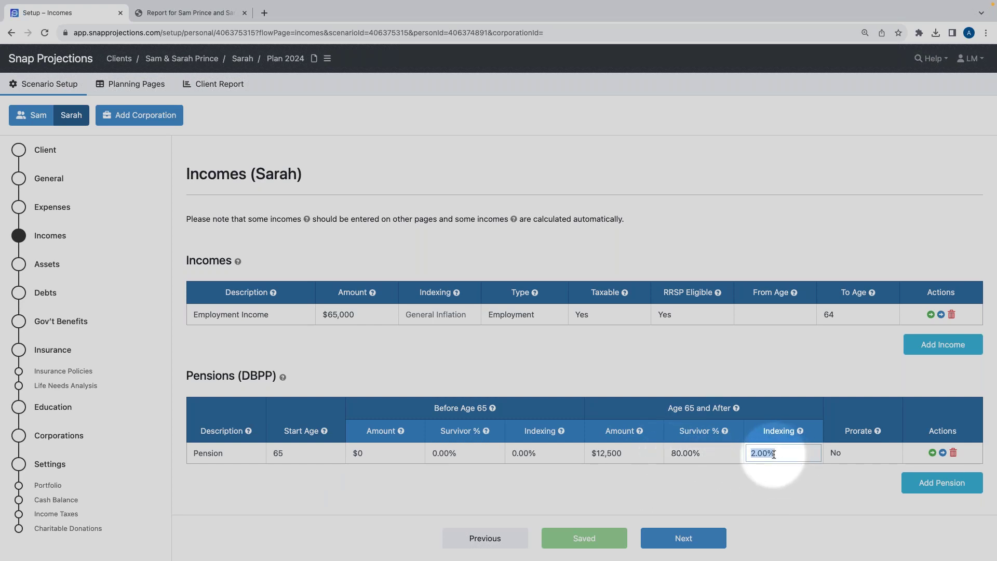
key(BackSpace)
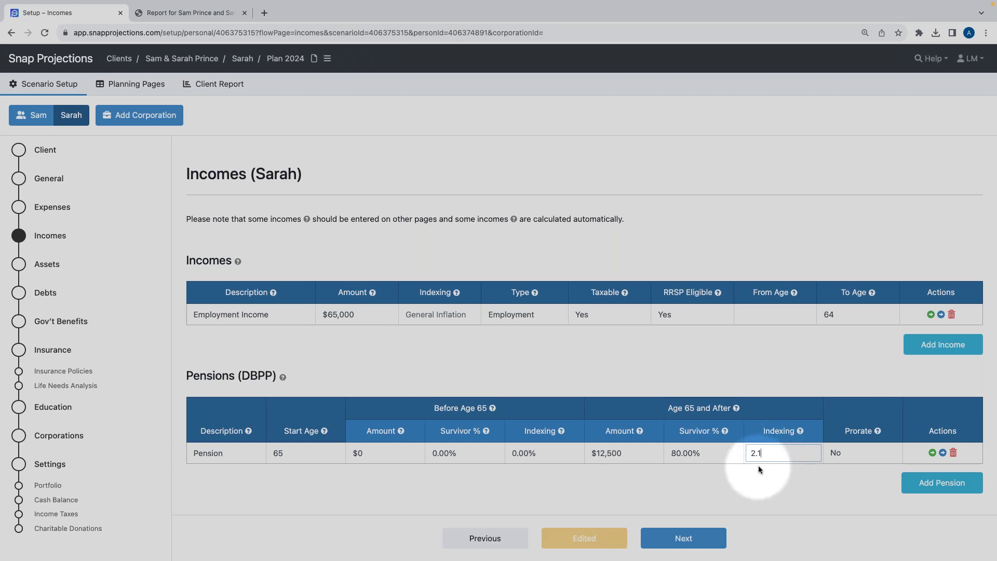
key(Return)
Set the pension's Prorate option to Yes and read the help note explaining it
click(836, 460)
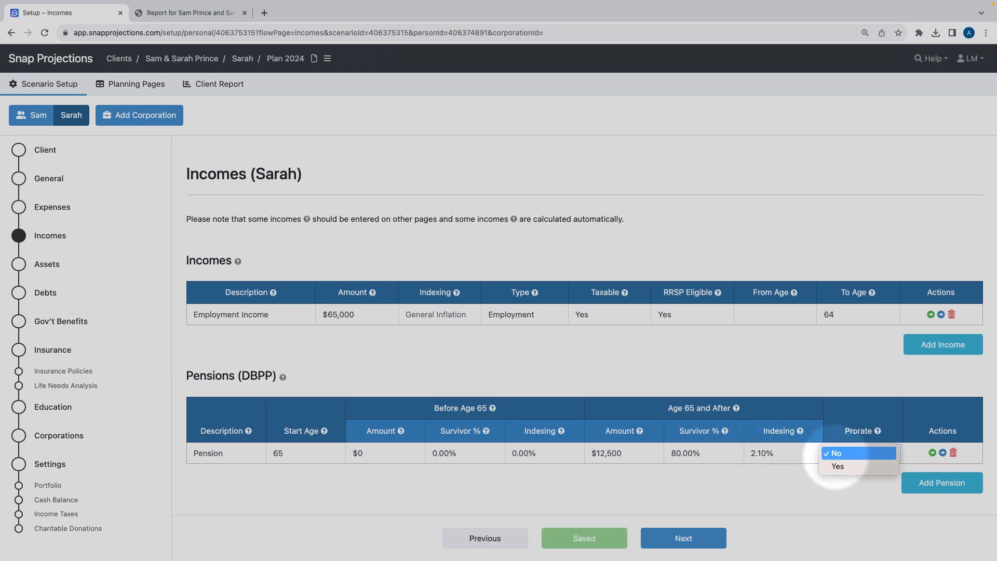
click(838, 467)
mouse_move(877, 433)
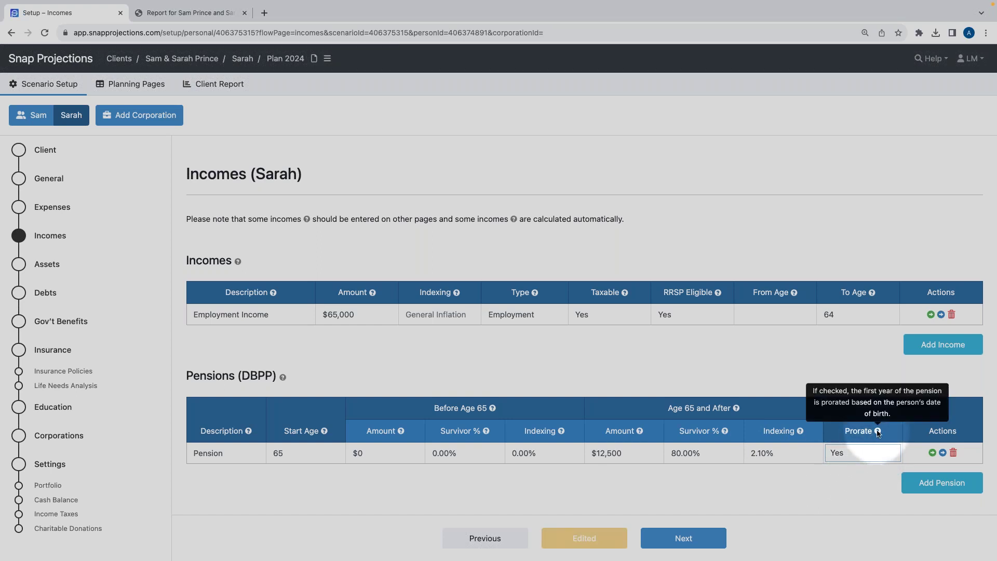
click(827, 477)
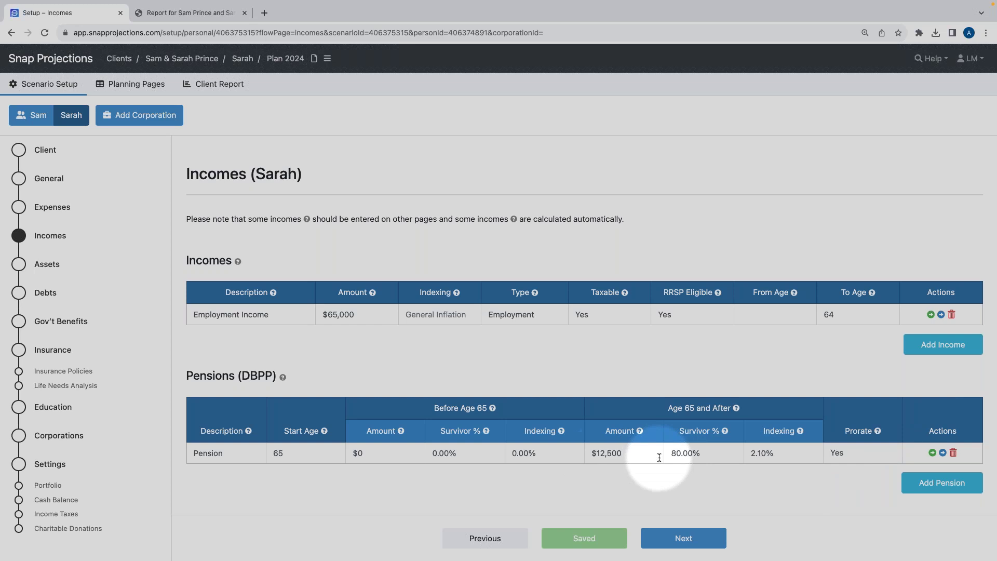
Go to the Assets page and switch it to the first spouse
click(682, 539)
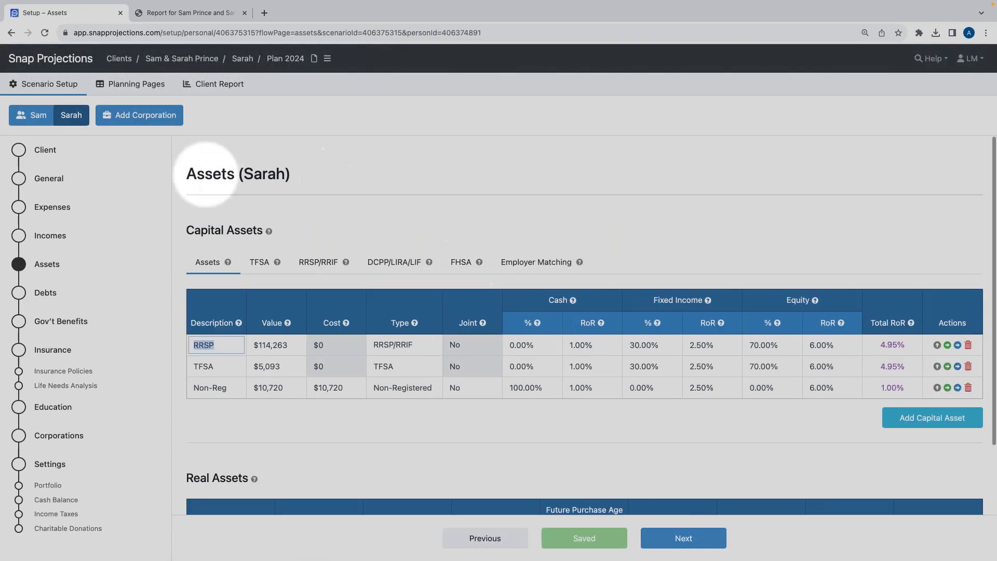
click(32, 115)
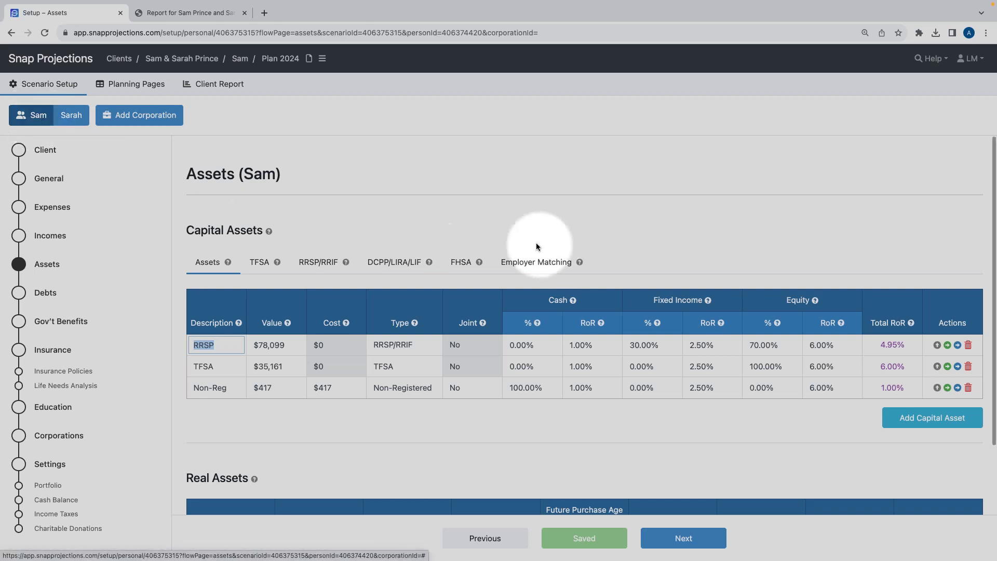
click(503, 231)
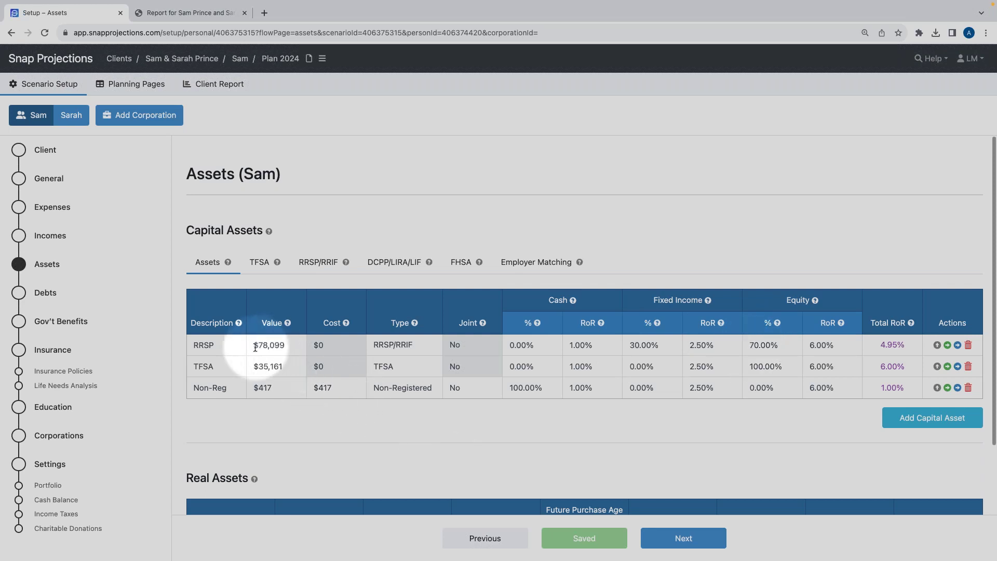
Set the first spouse's RRSP value to $120,000 with a mix of 40% fixed income and 60% equity
click(282, 347)
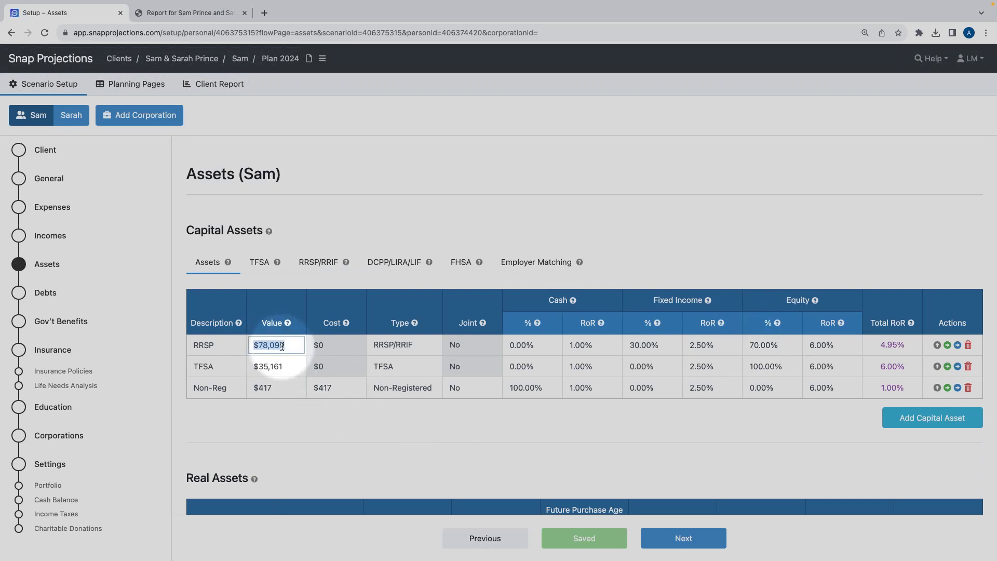
text(120000)
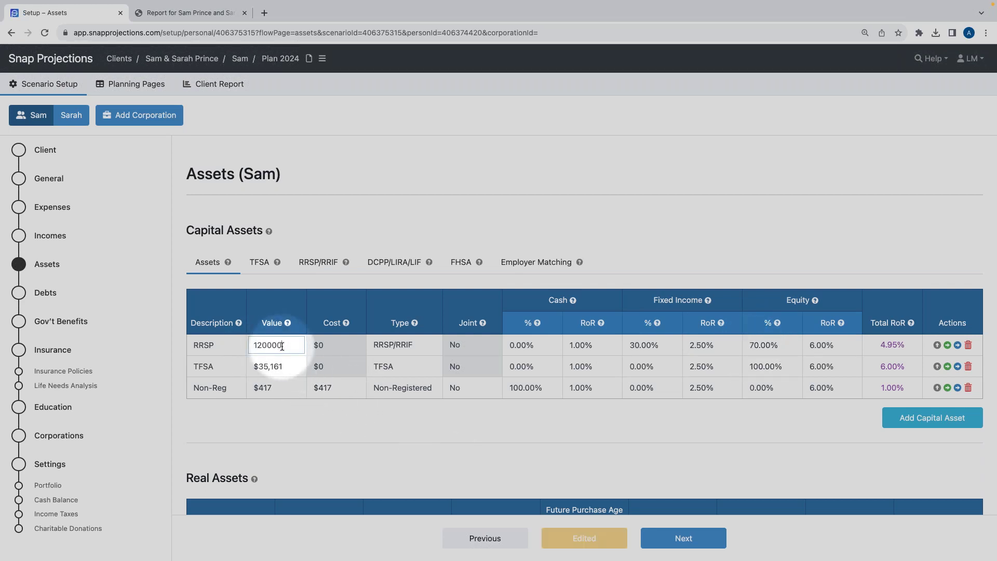
text(,000)
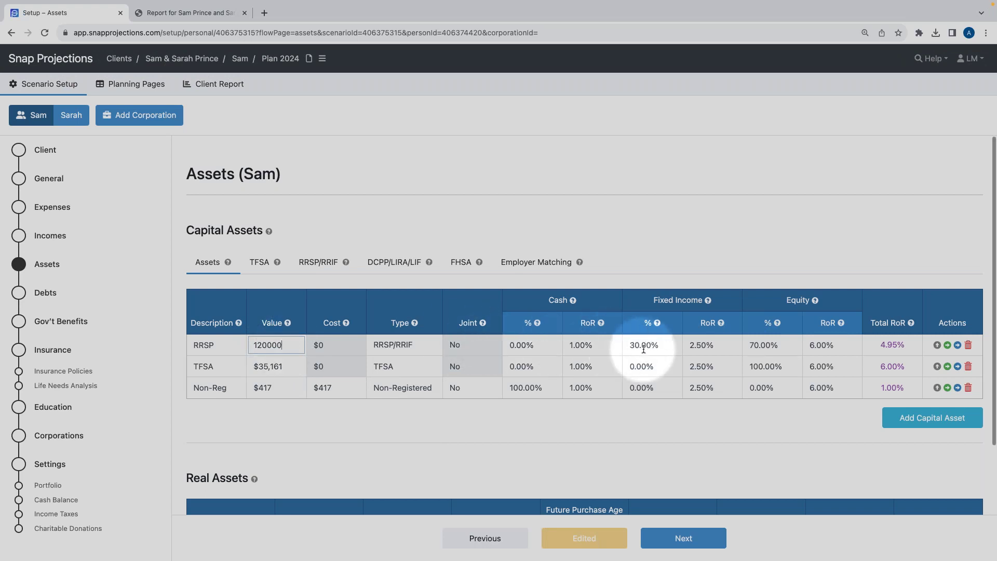
click(644, 347)
text(40)
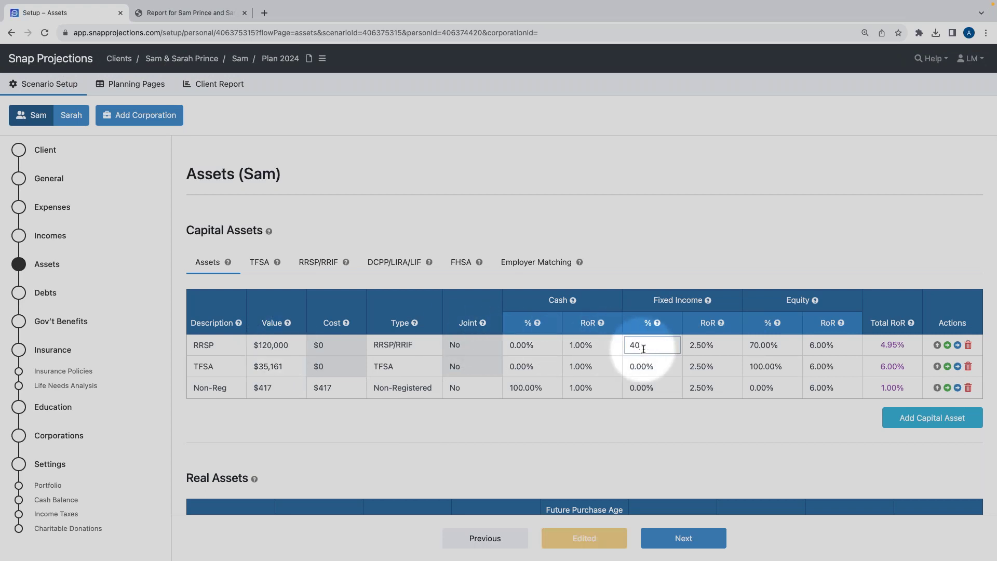
click(762, 347)
text(60)
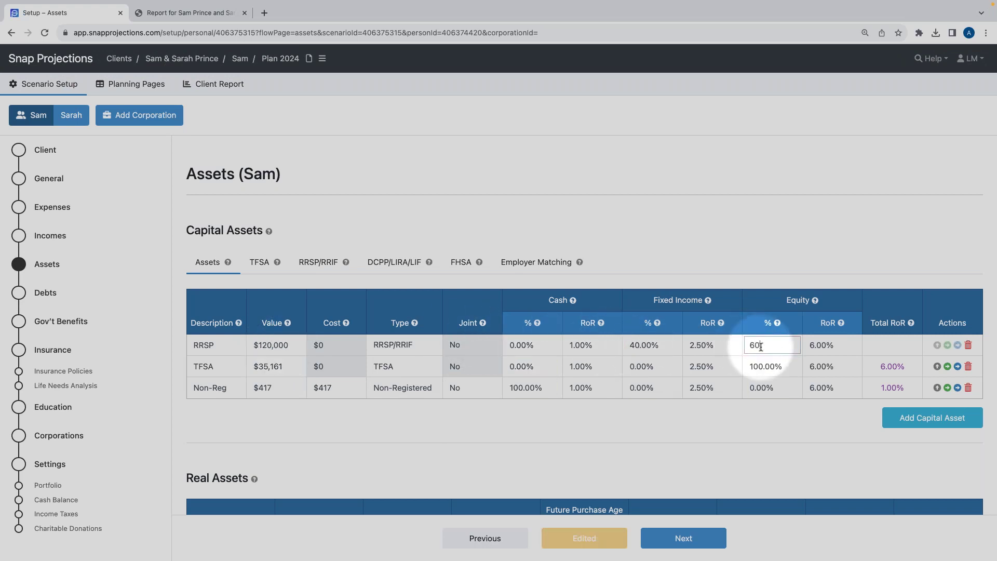
Set the first spouse's TFSA value to $95,000 with a mix of 40% fixed income and 60% equity
click(289, 366)
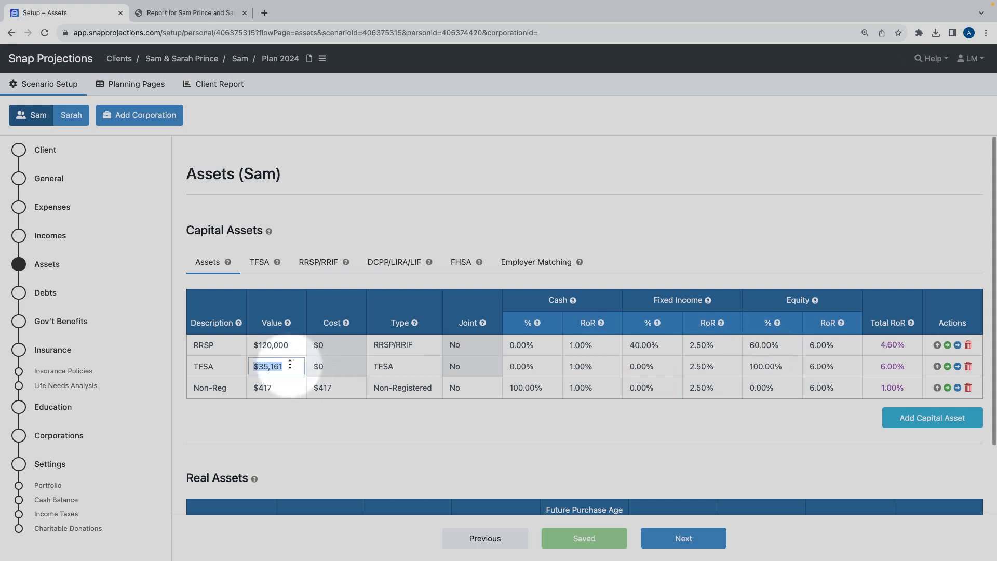
text(95000)
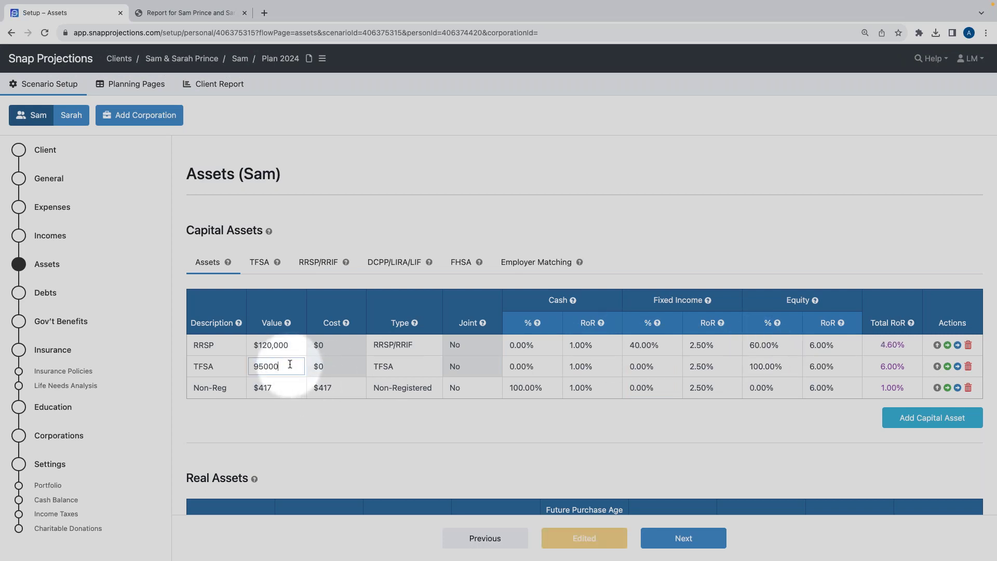
click(648, 366)
text(40)
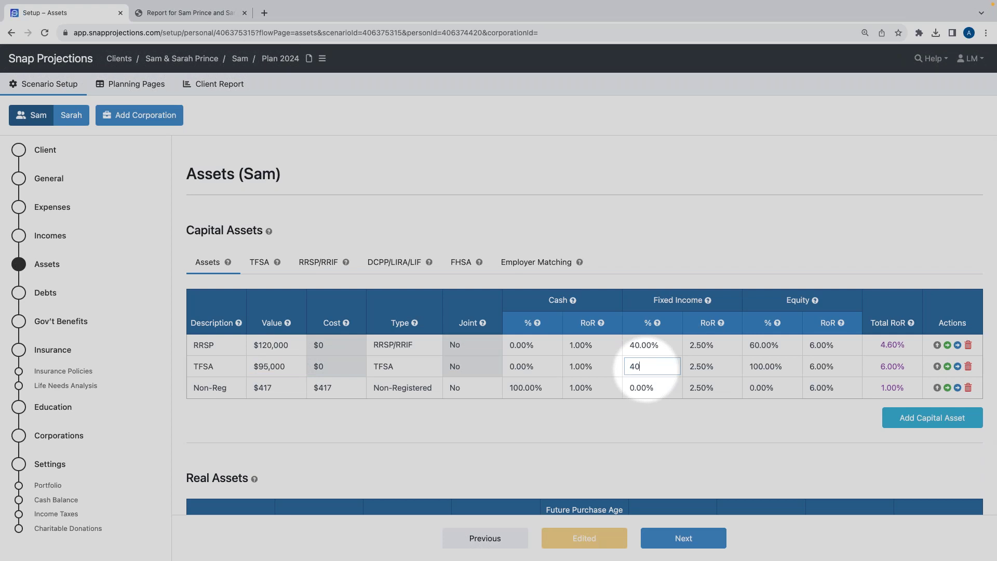
click(776, 367)
text(6)
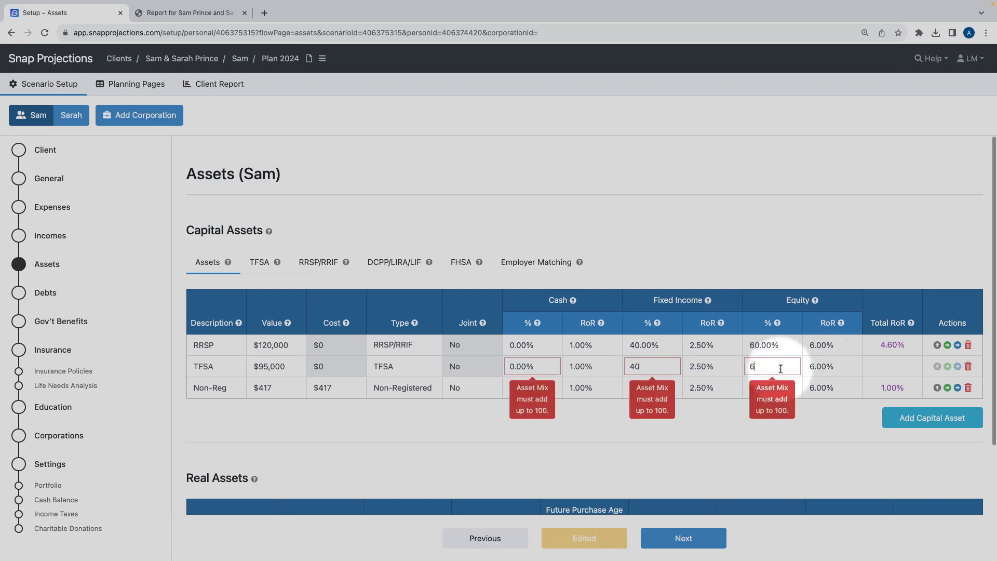
text(0)
Set the first spouse's Non-Reg asset value to $60,000 and its cost to $55,000
click(274, 388)
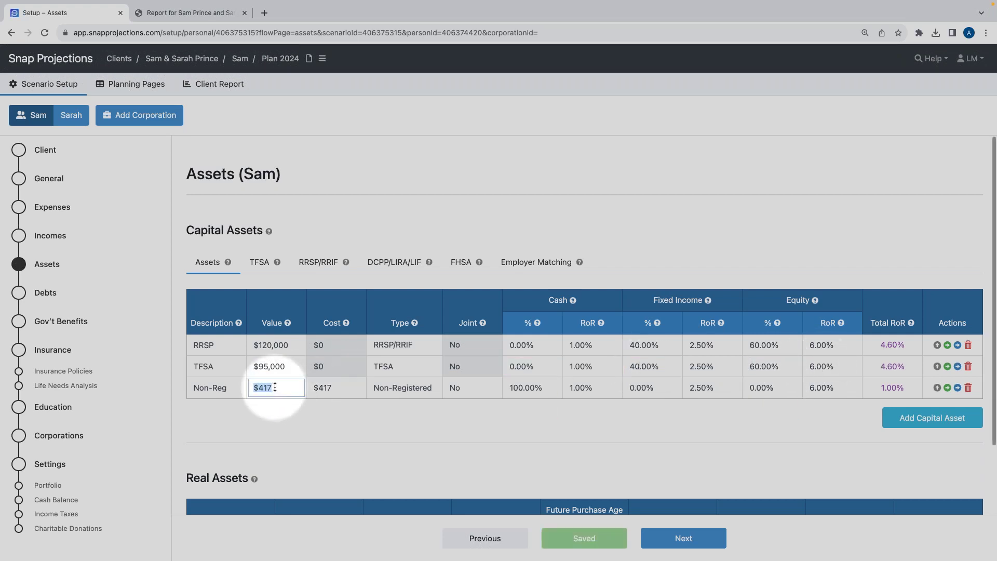
text(60,00)
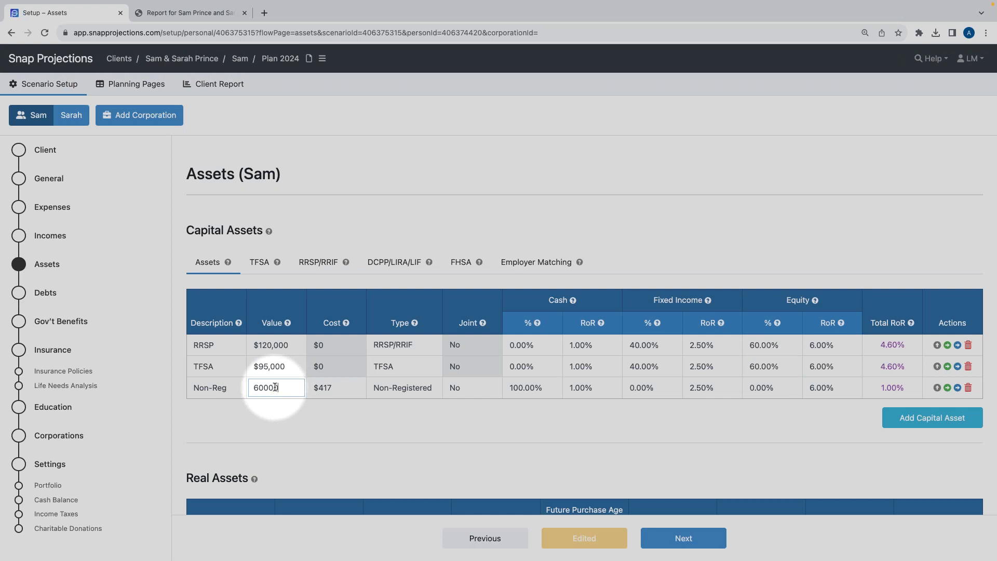
text(0)
click(326, 388)
text(55000)
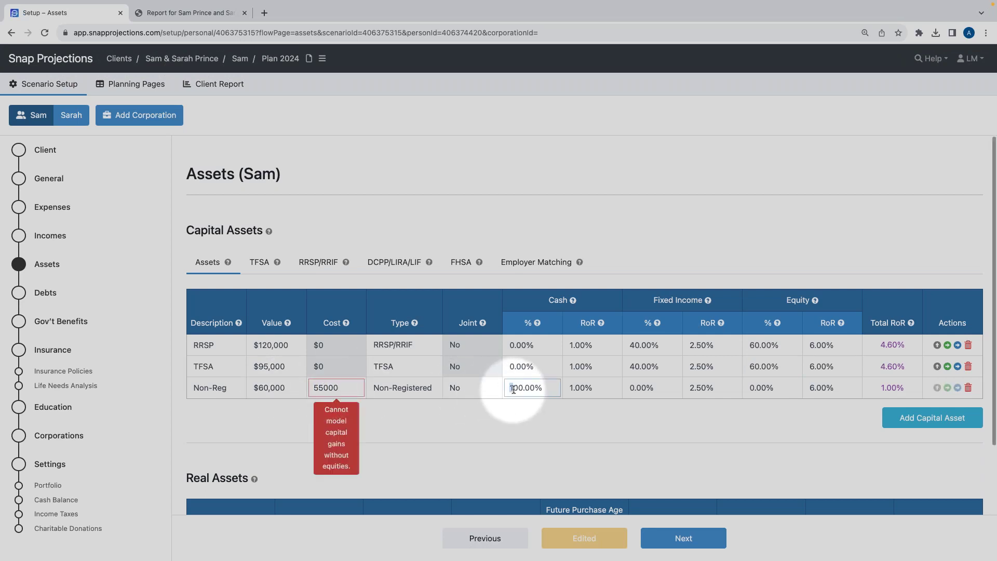
Set the first spouse's Non-Reg asset mix to 0% cash, 40% fixed income and 60% equity
drag(514, 390, 543, 388)
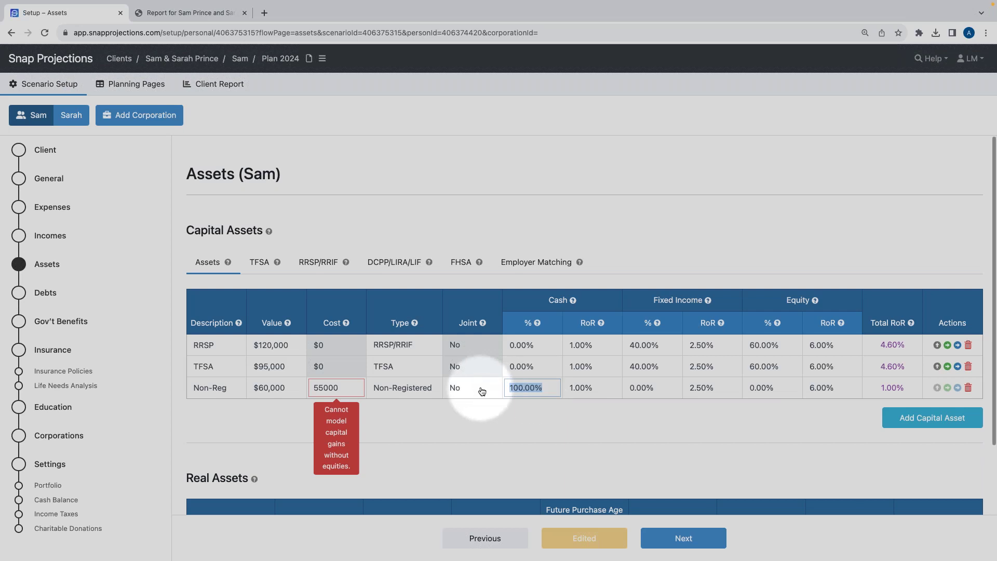
key(BackSpace)
drag(630, 389, 644, 389)
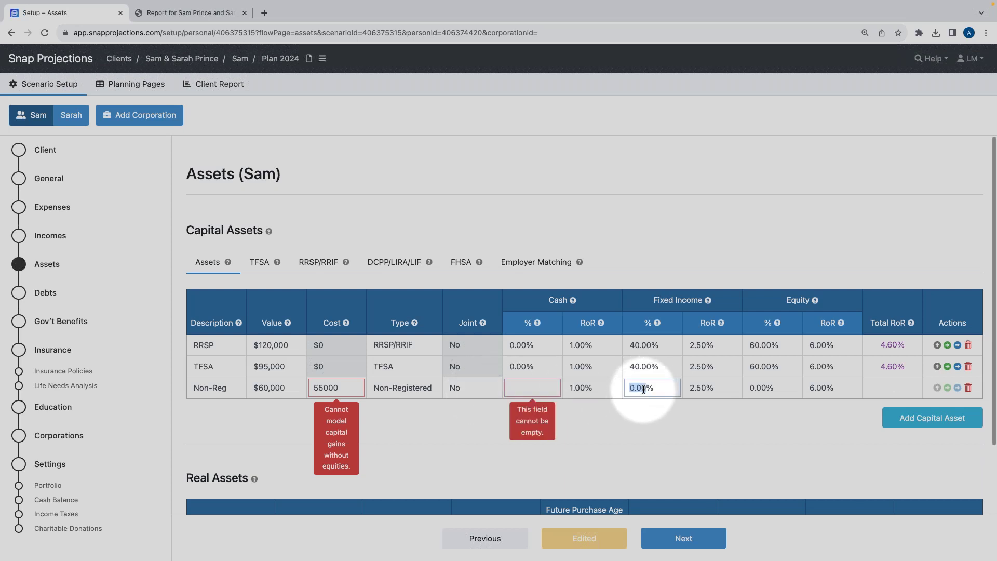
text(4)
click(779, 383)
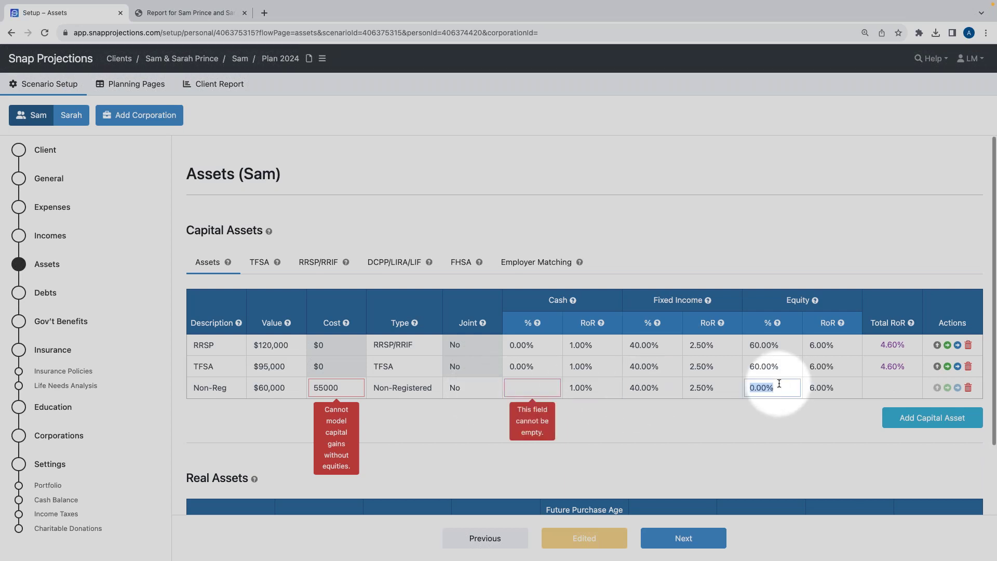
text(60)
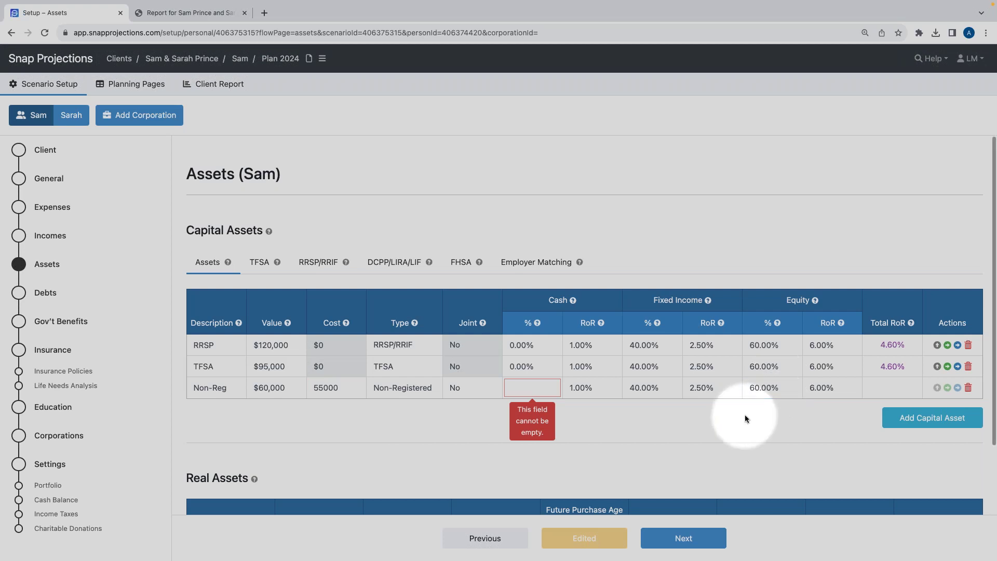
click(523, 388)
text(0.)
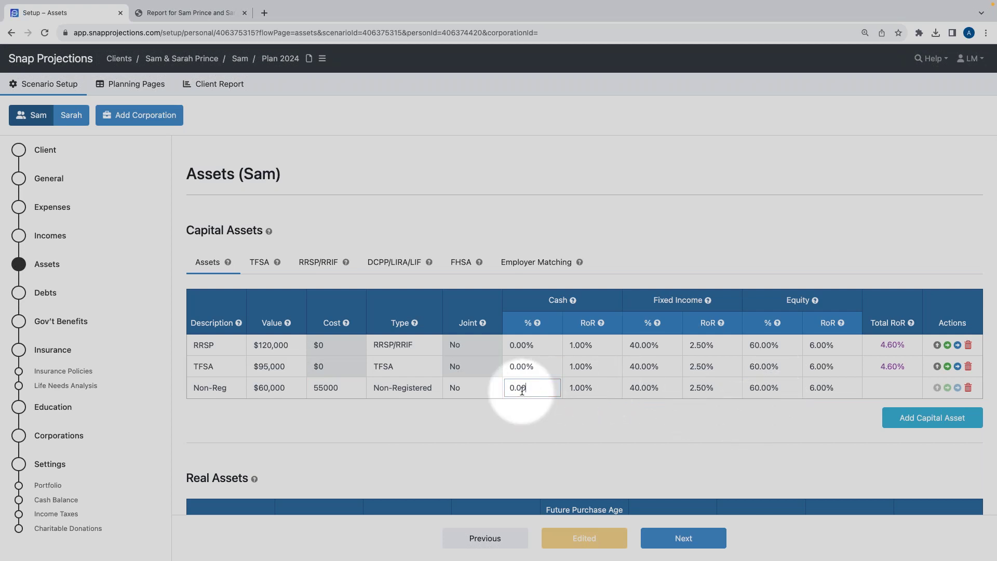
click(565, 426)
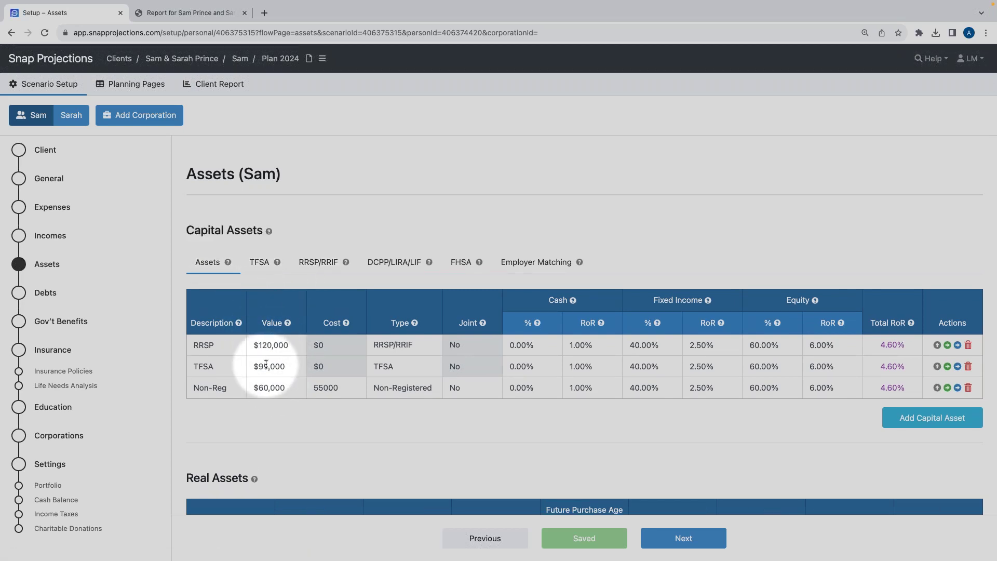
Review the first spouse's RRSP/RRIF, TFSA and FHSA settings and the account type options available for the Non-Reg asset
click(314, 263)
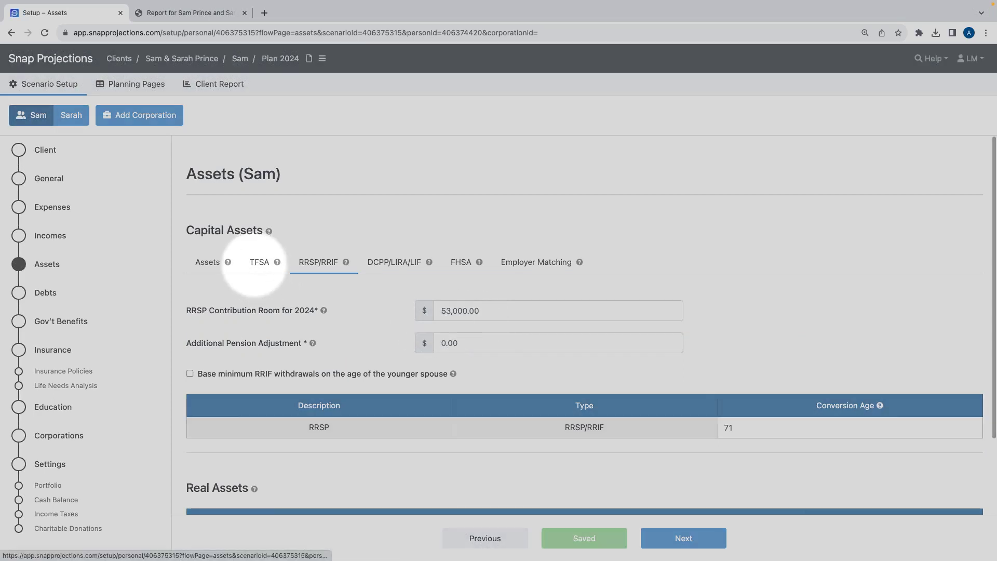
click(257, 263)
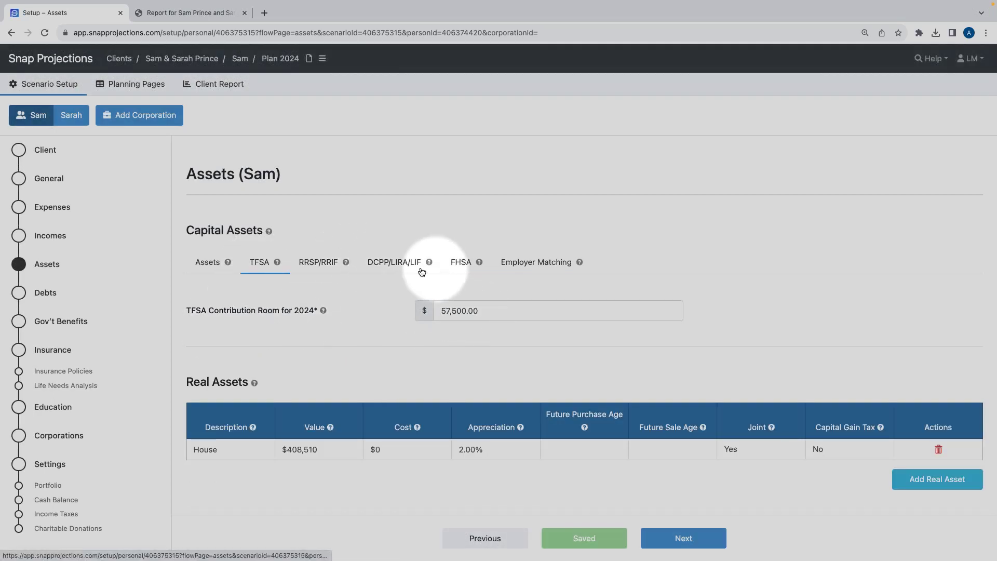
click(455, 264)
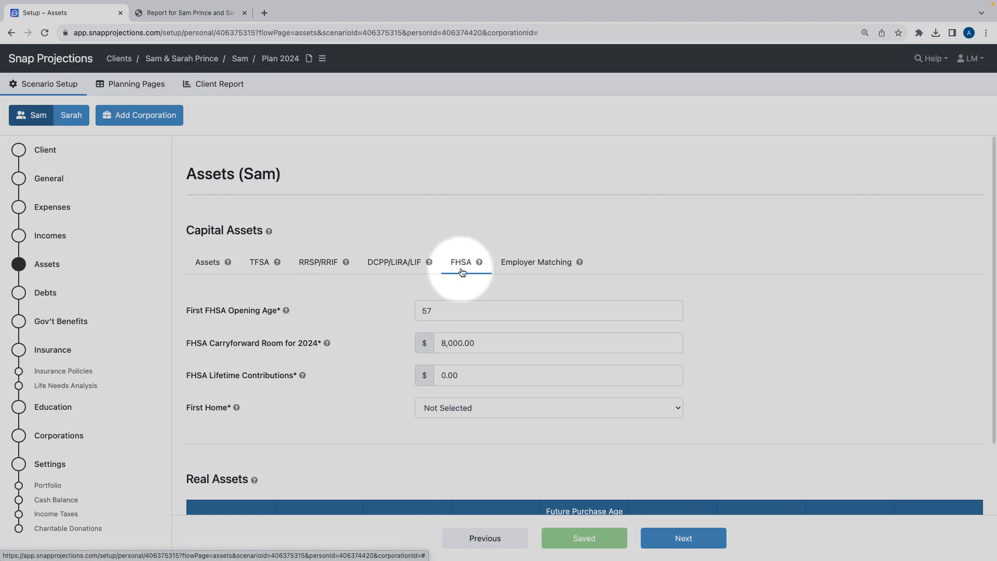
scroll(462, 273, down, 1)
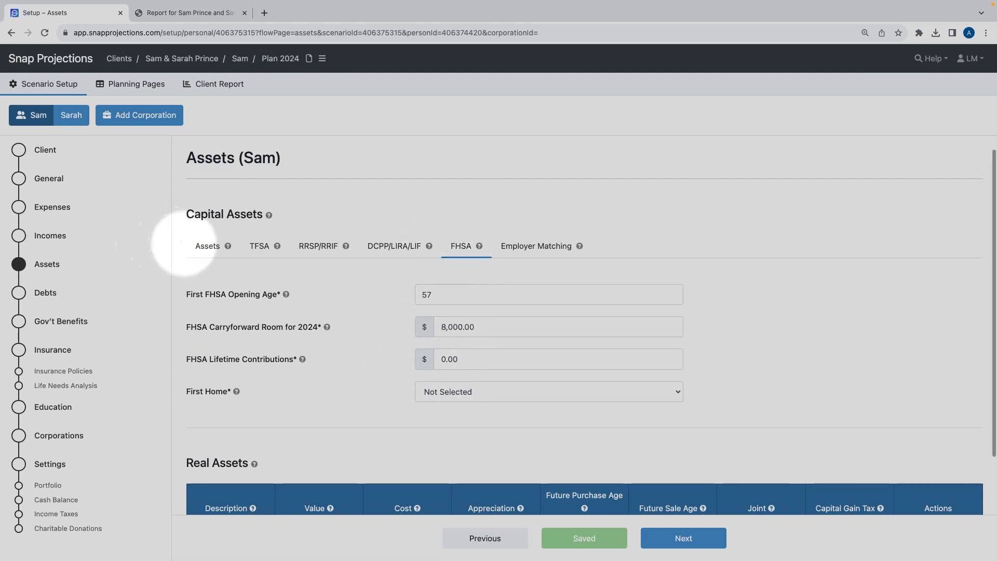
click(197, 246)
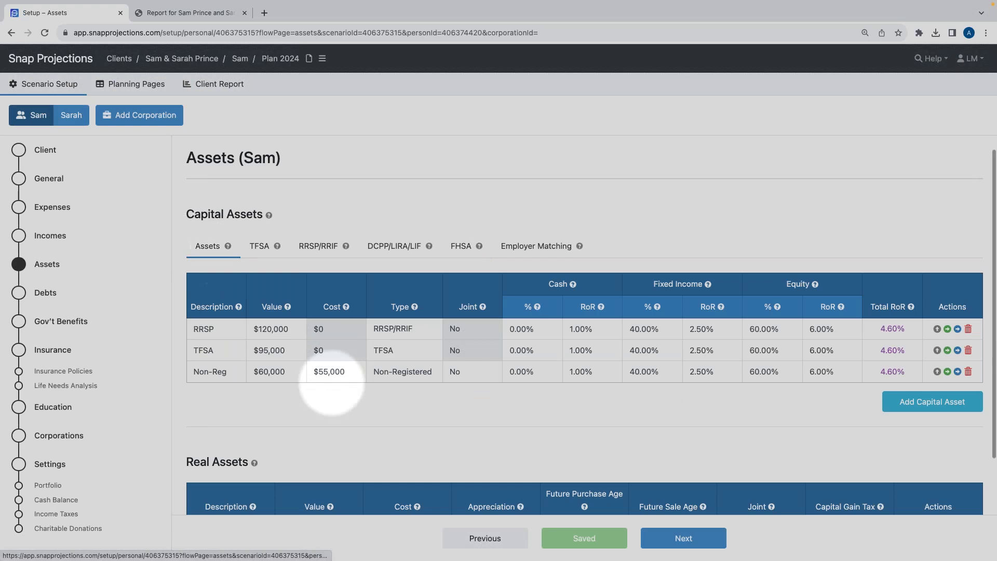
click(379, 372)
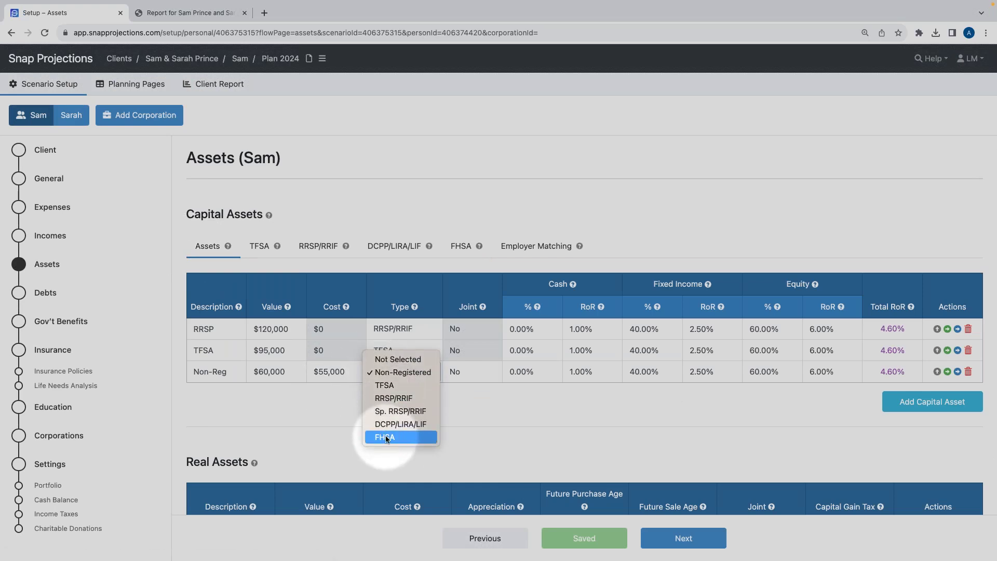
scroll(461, 416, down, 1)
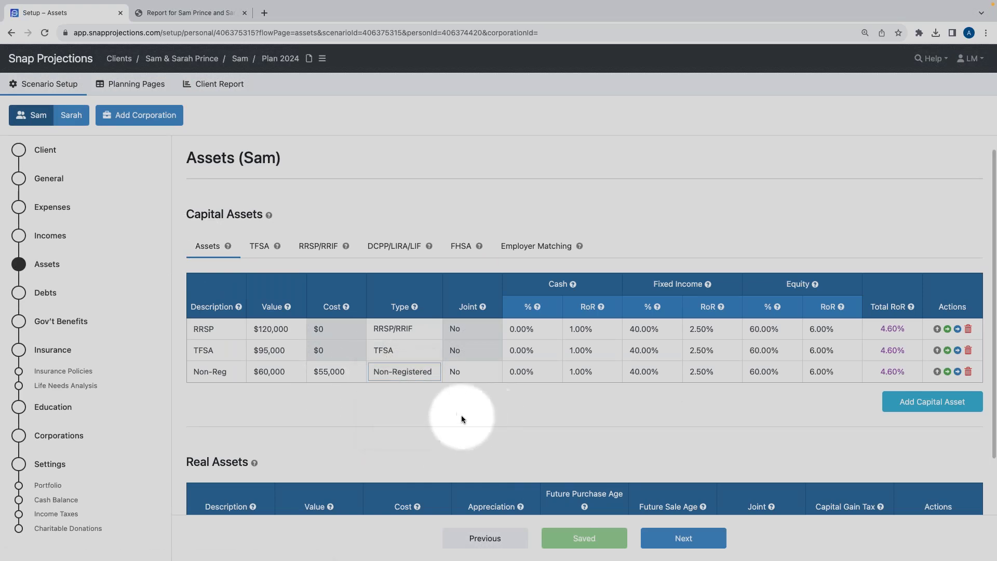
Set the appreciation rate of the House under Real Assets to 2.1%
scroll(462, 418, down, 2)
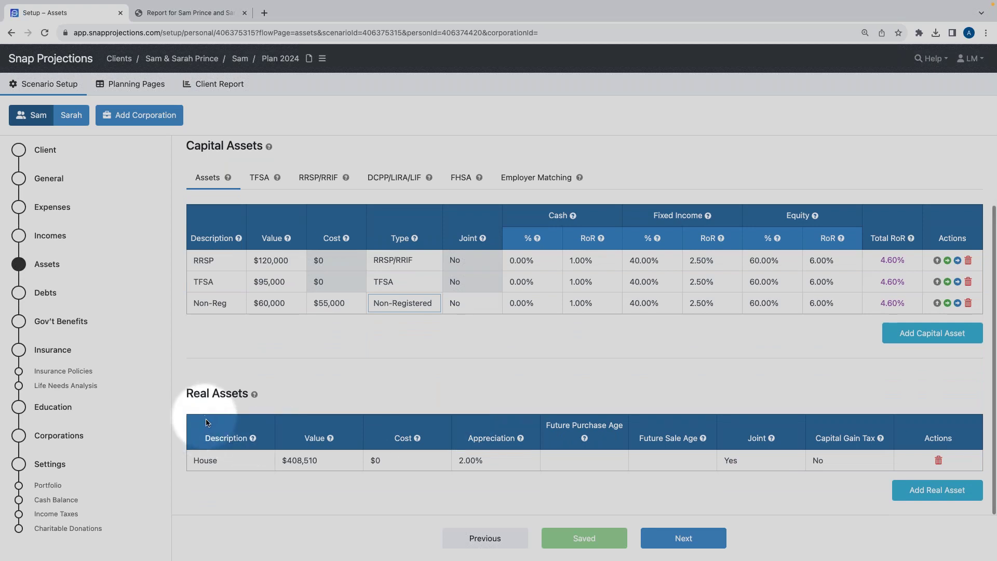
scroll(325, 471, down, 1)
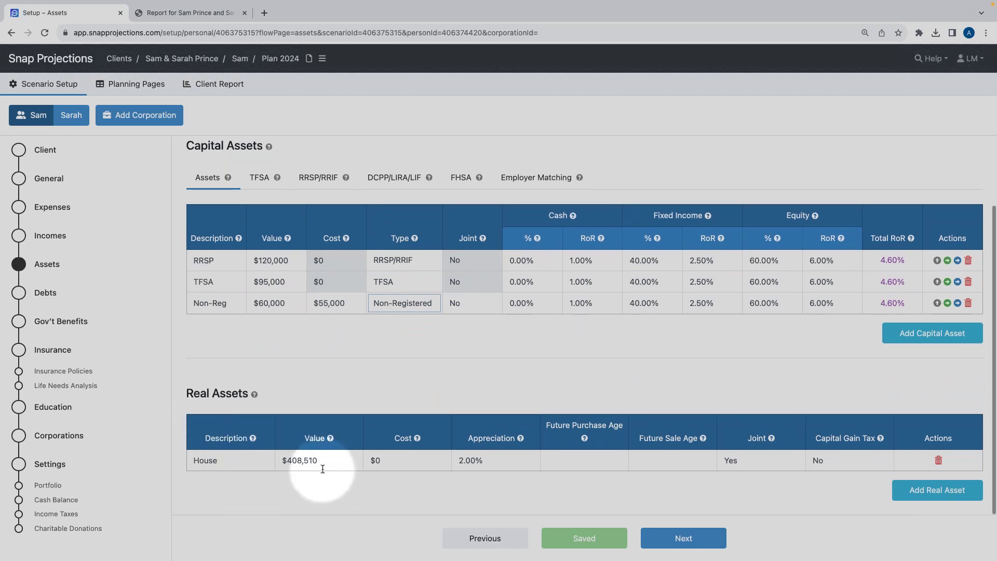
click(484, 461)
text(2.1)
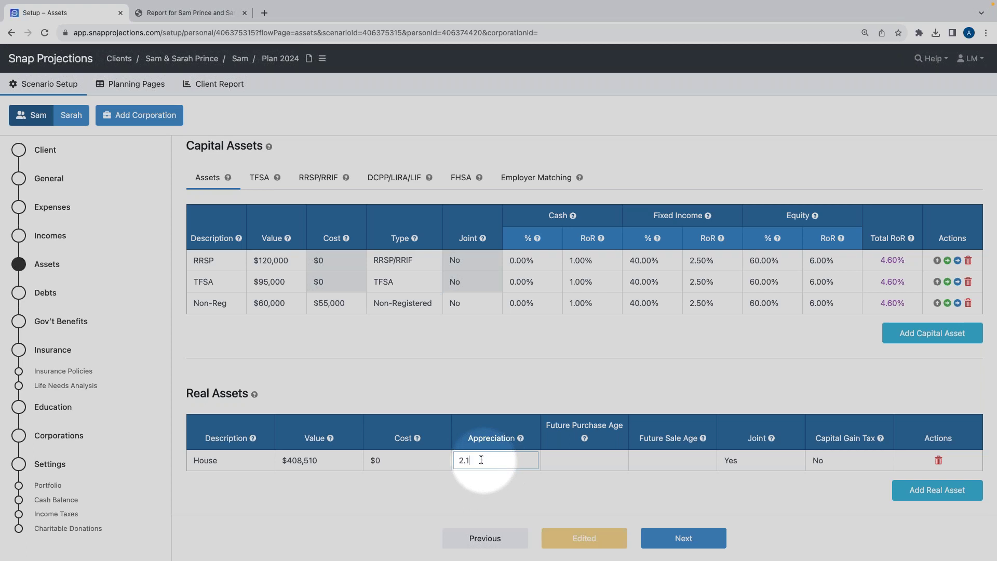
key(Return)
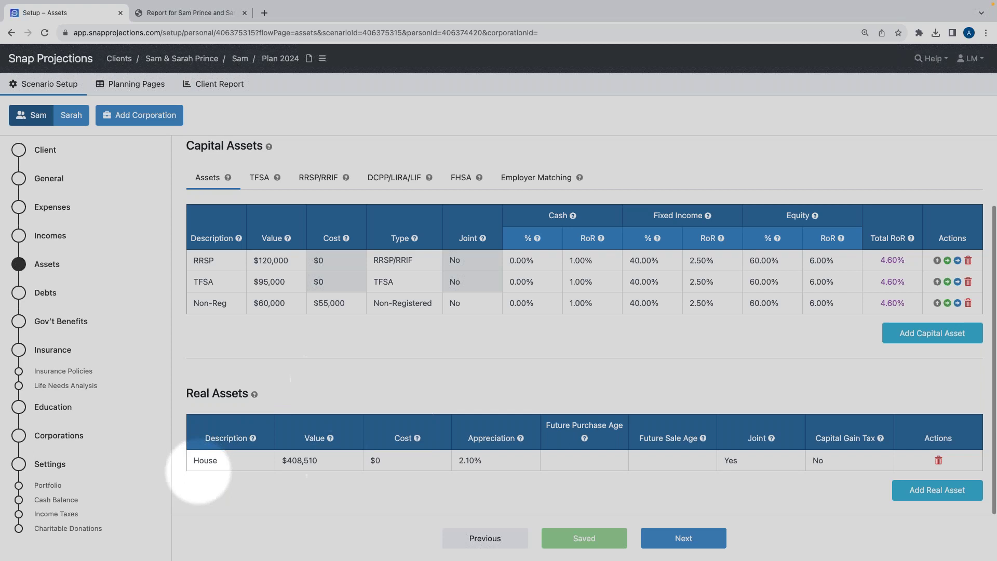
Switch the Assets page to the second spouse and set the RRSP value to $105,000 and the TFSA value to $98,000
scroll(261, 372, up, 3)
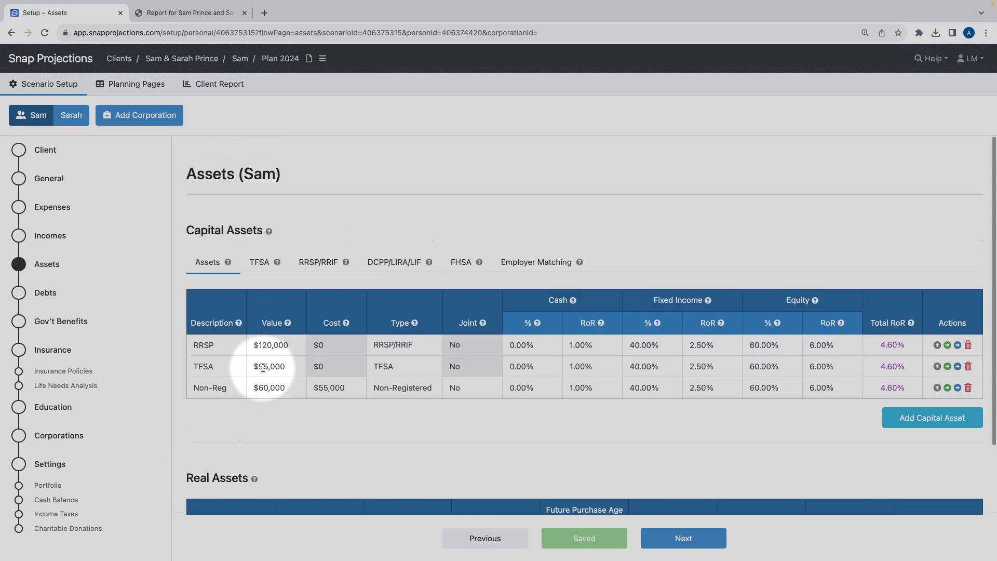
click(67, 115)
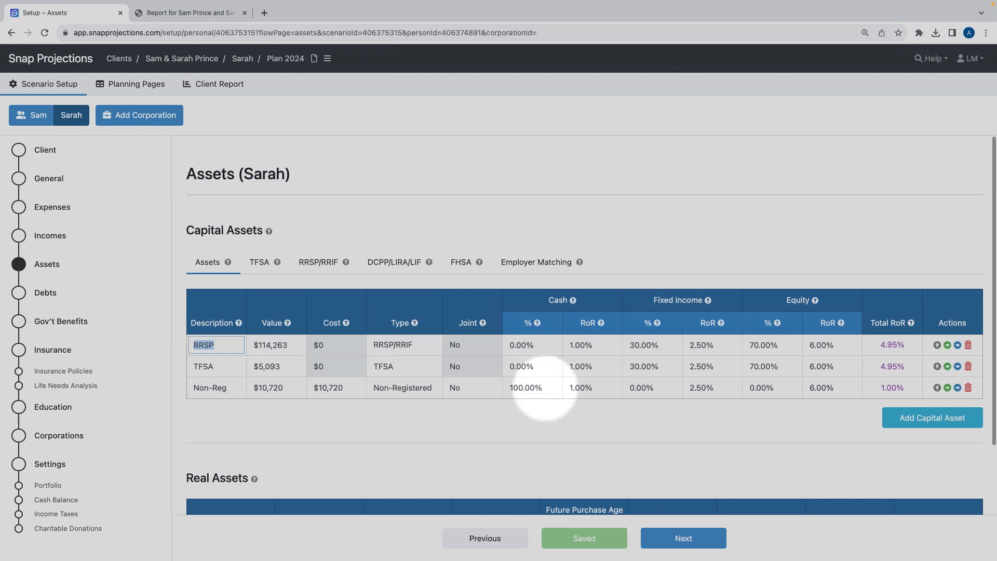
scroll(384, 369, down, 1)
click(280, 316)
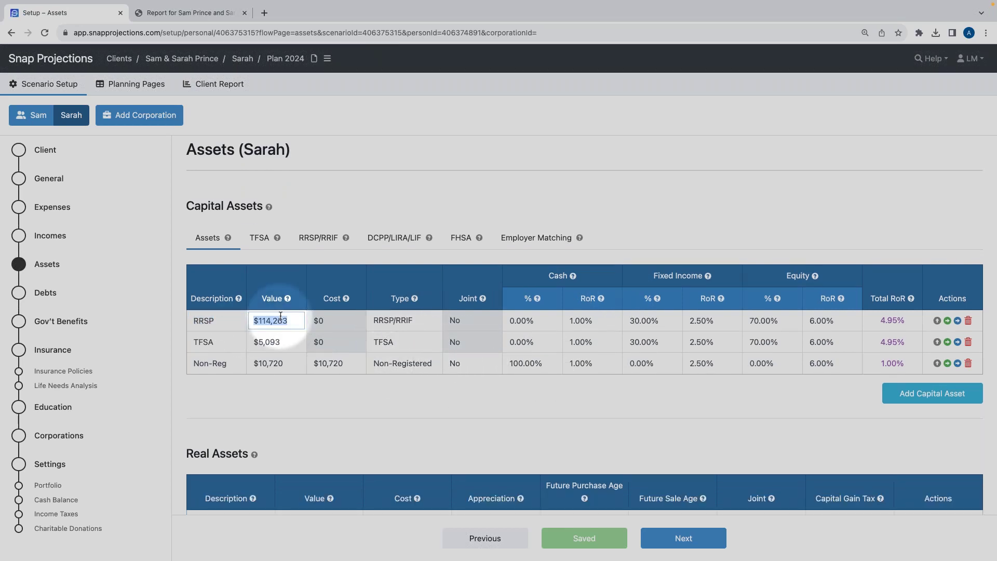
text(105000)
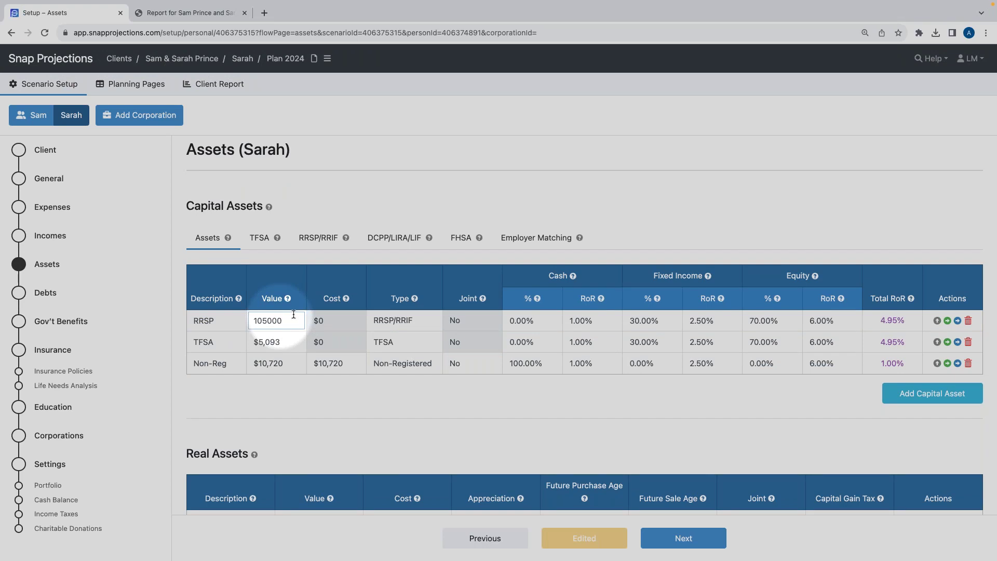
click(282, 341)
text(98000)
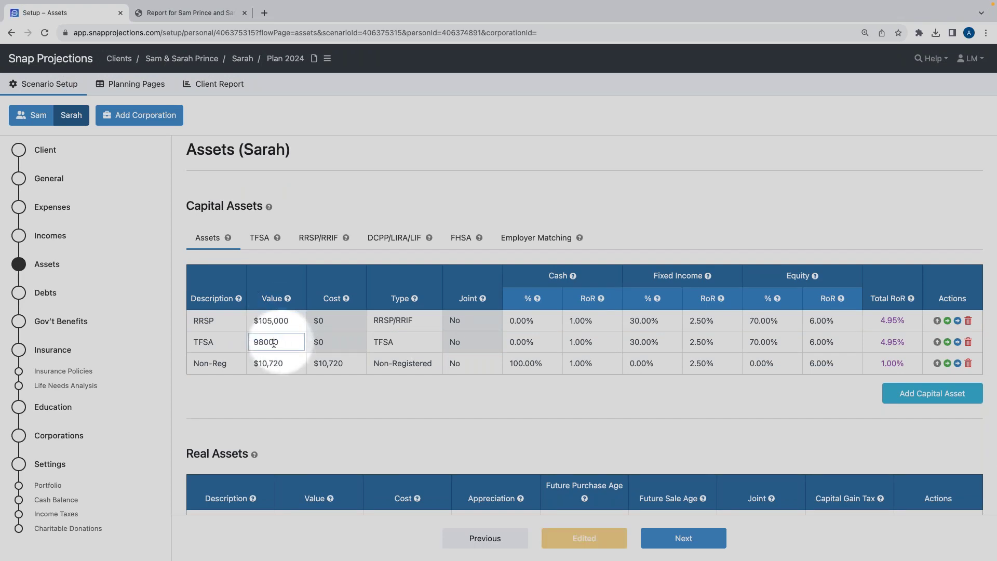
Set both the value and the cost of the second spouse's Non-Reg asset to $5,000
click(277, 363)
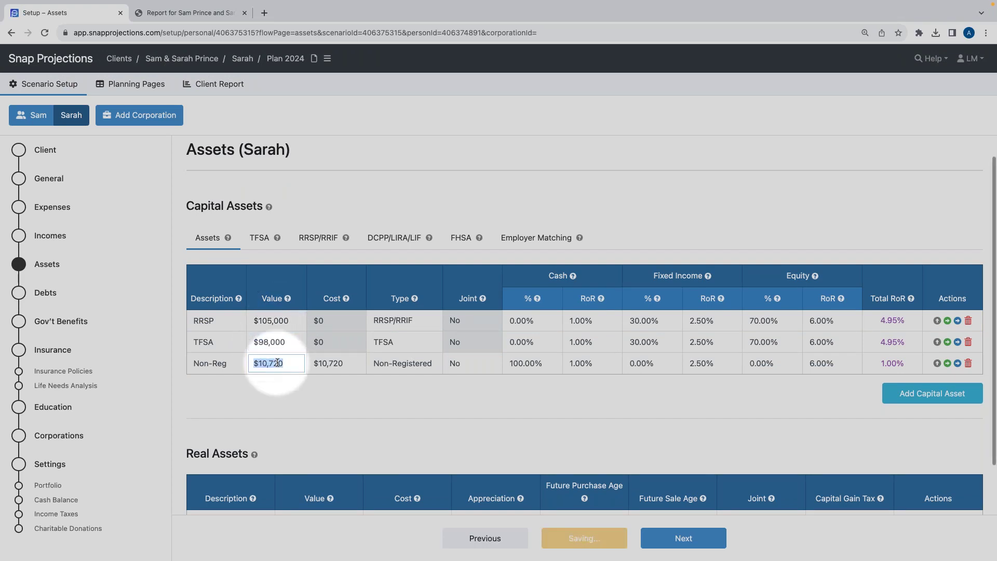
text(5000)
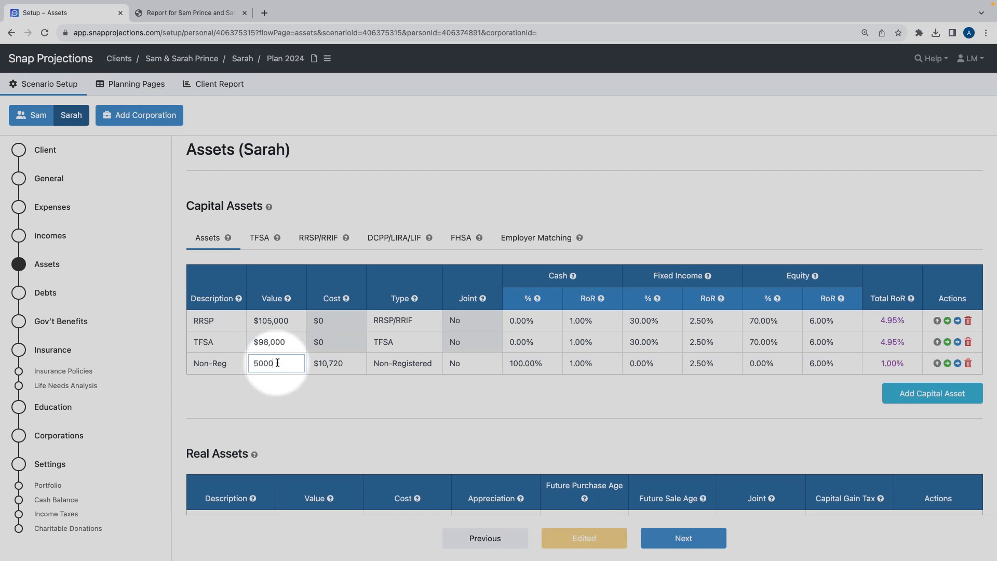
click(321, 365)
text(5000)
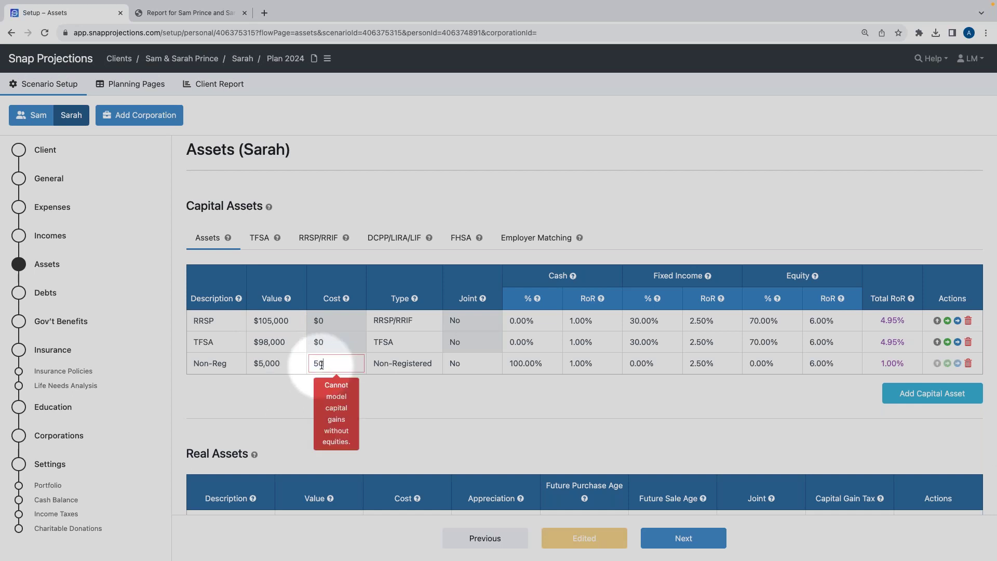
Set the second spouse's RRSP asset mix to 40% fixed income and 60% equity
click(652, 322)
text(40)
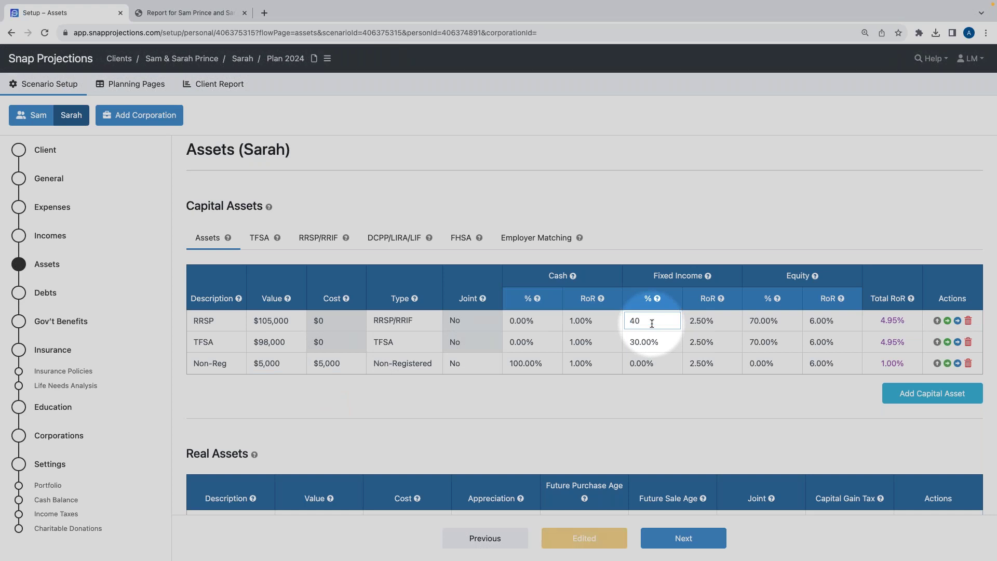
click(756, 322)
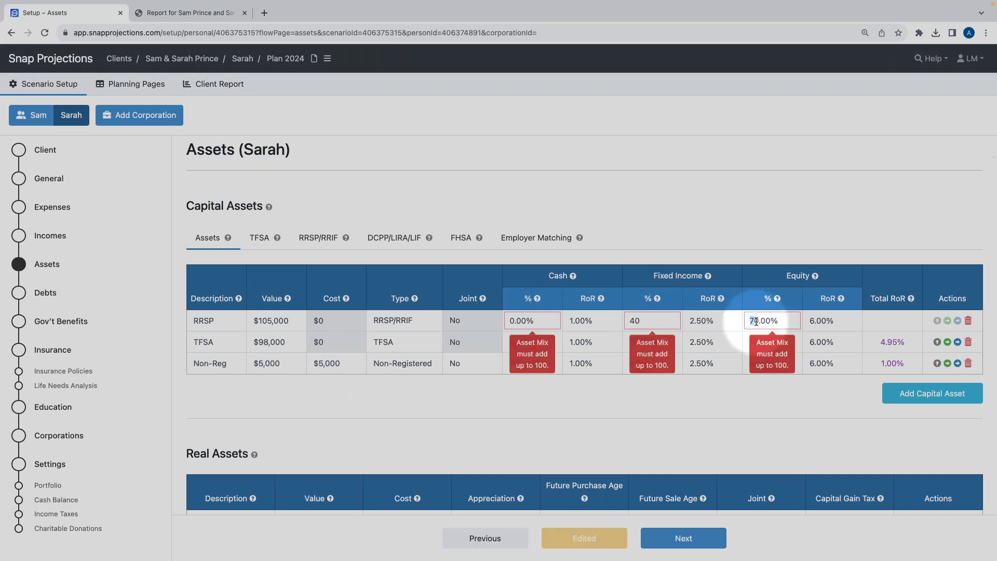
drag(790, 321, 735, 323)
text(60)
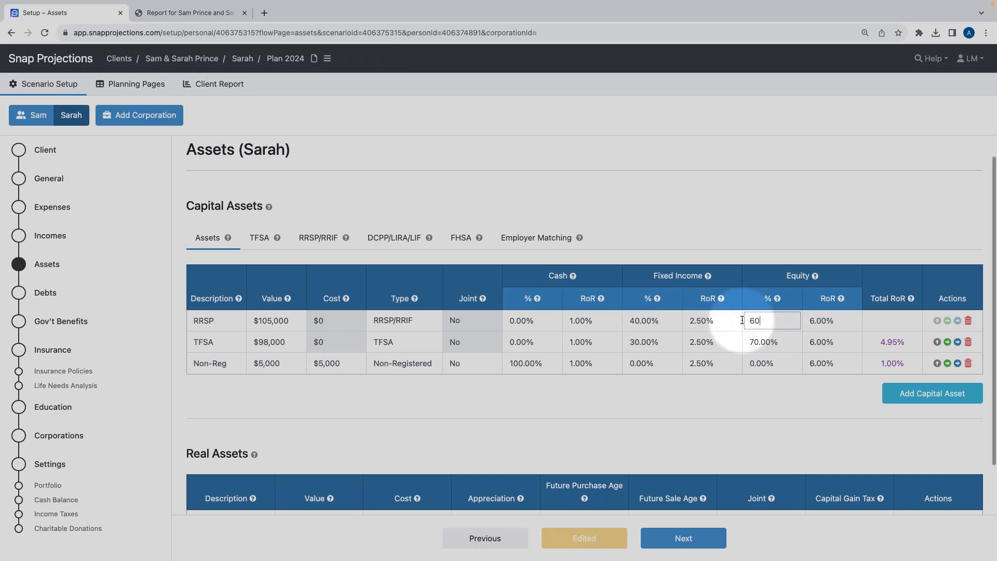
Set the second spouse's TFSA asset mix to 40% fixed income and 60% equity
double_click(650, 343)
key(BackSpace)
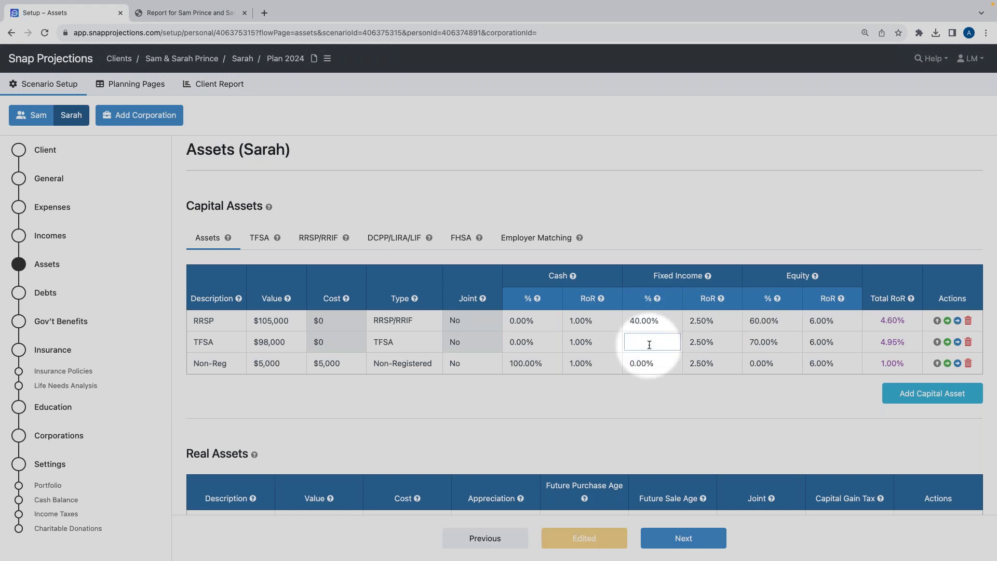
click(755, 342)
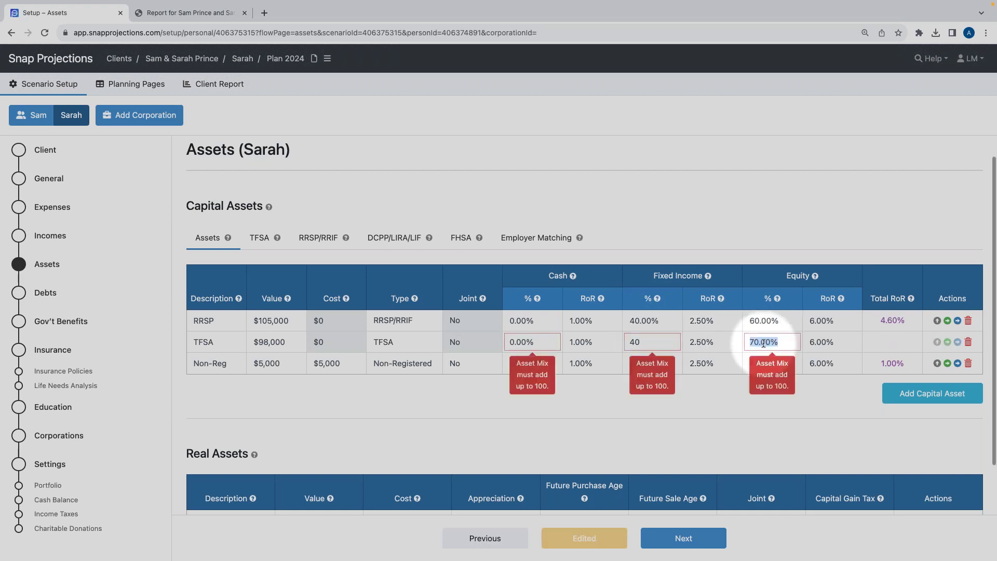
text(60)
Set the second spouse's Non-Reg asset mix to 0% cash, 40% fixed income and 60% equity
click(649, 364)
text(40)
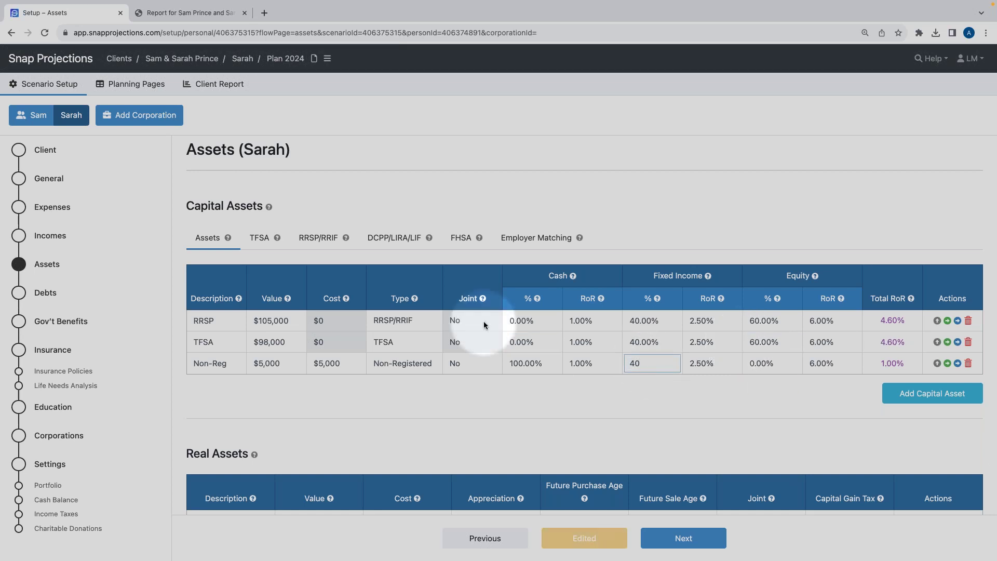
click(547, 363)
text(0.00)
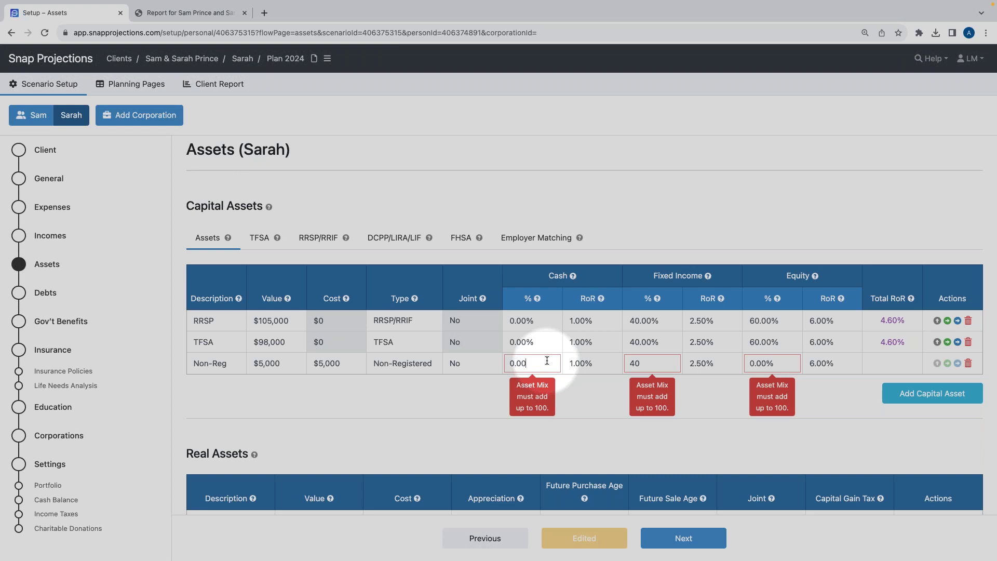
click(771, 365)
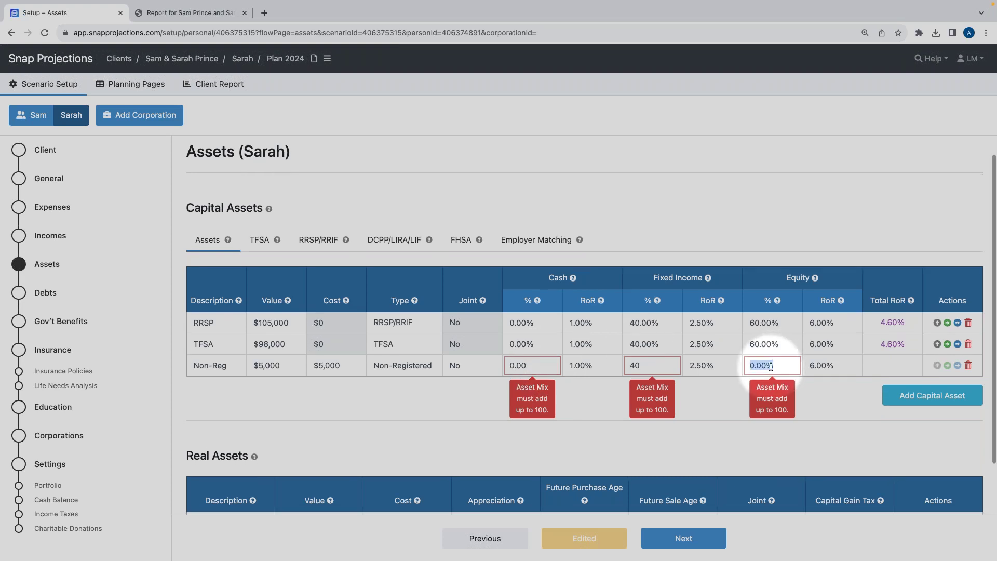
text(60)
click(701, 379)
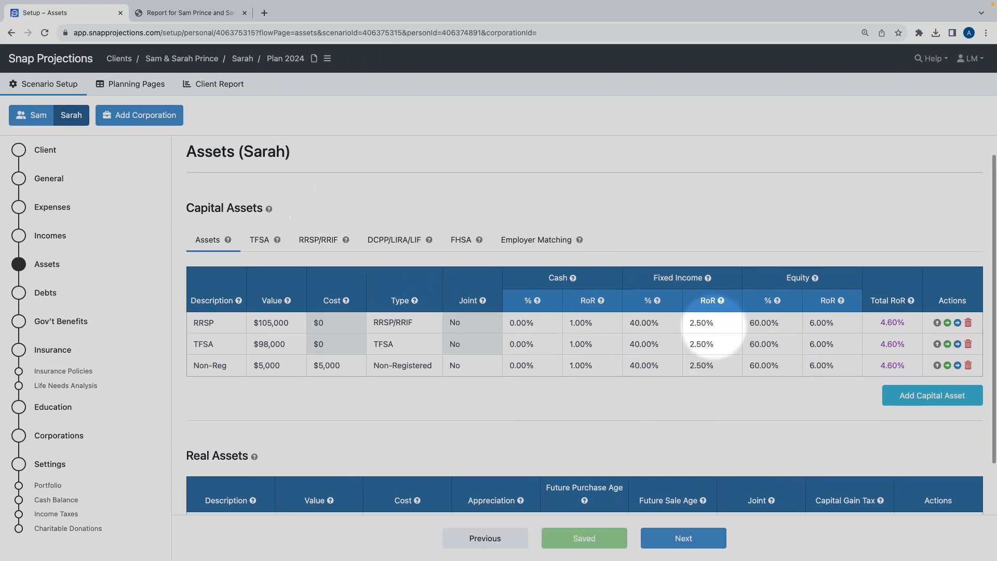
Check the House under Real Assets, then go on to the Debts page and set the mortgage's interest rate to 5.50%
scroll(321, 404, down, 2)
scroll(321, 404, down, 1)
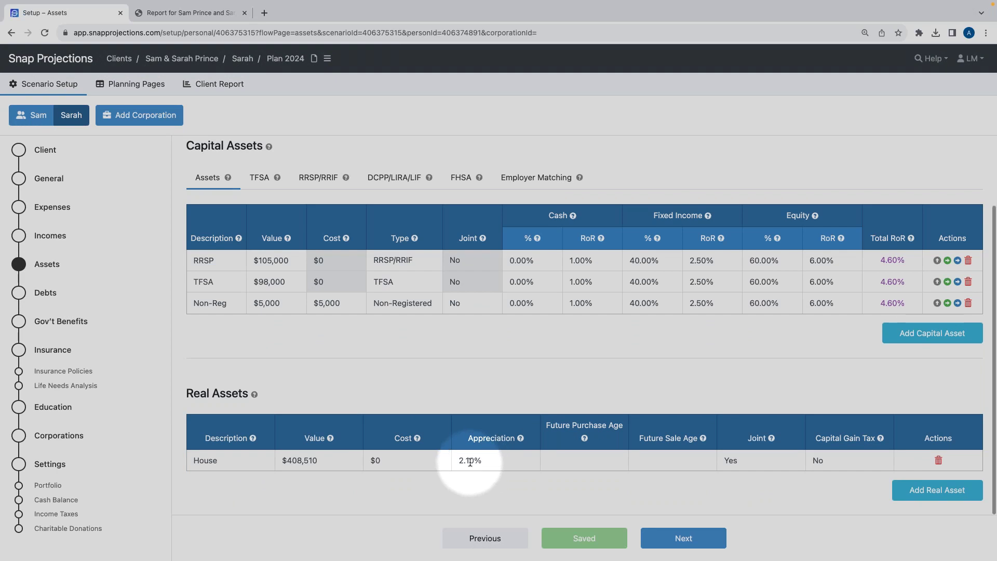
click(682, 538)
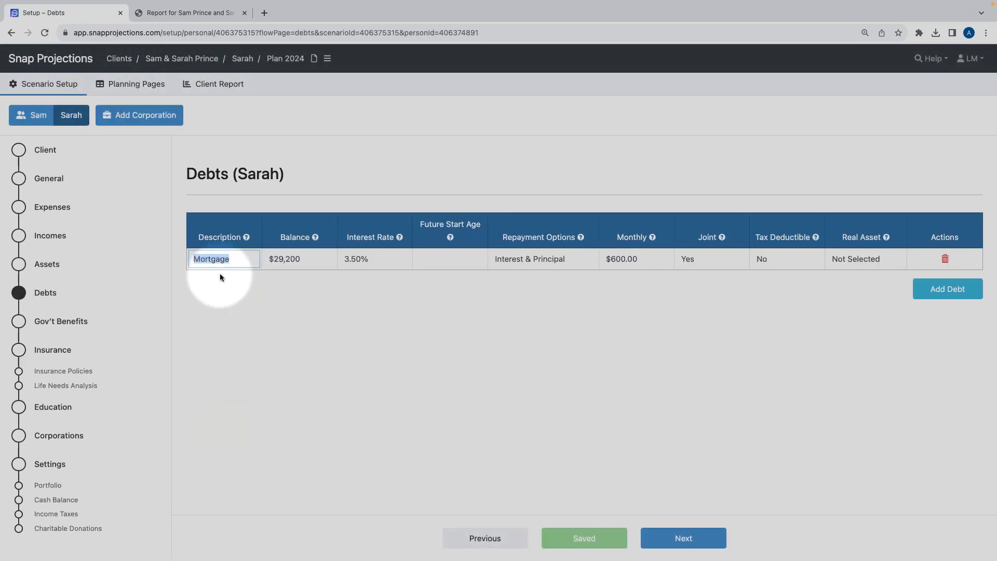
click(301, 297)
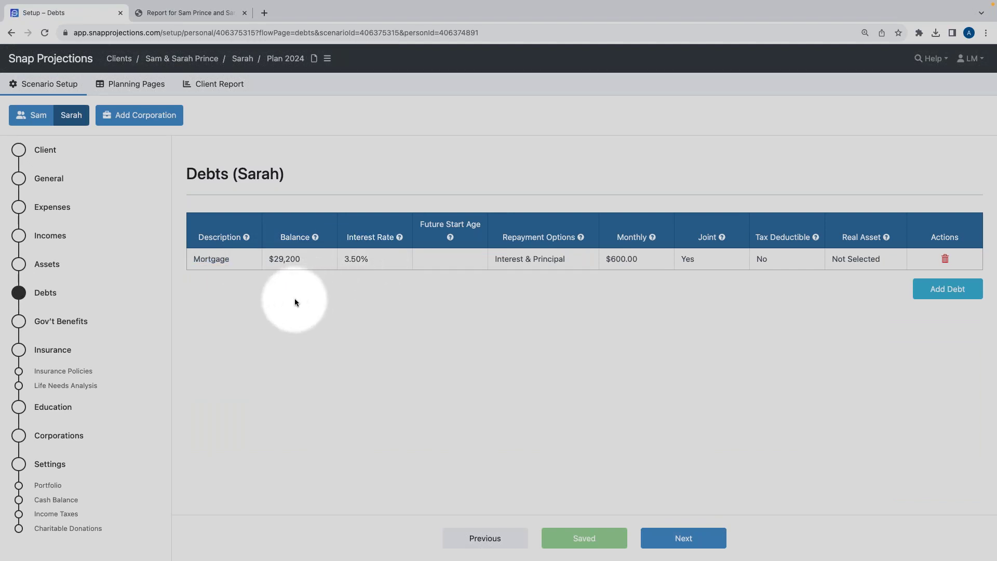
click(374, 260)
text(5.)
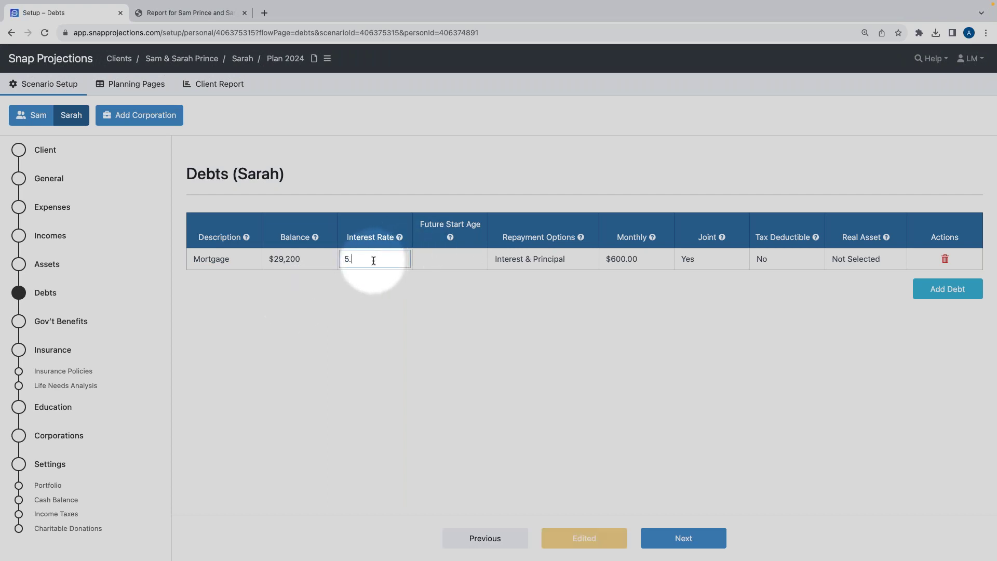
Set the mortgage's monthly payment to $1,000 and link it to the House real asset
click(641, 260)
text(1000)
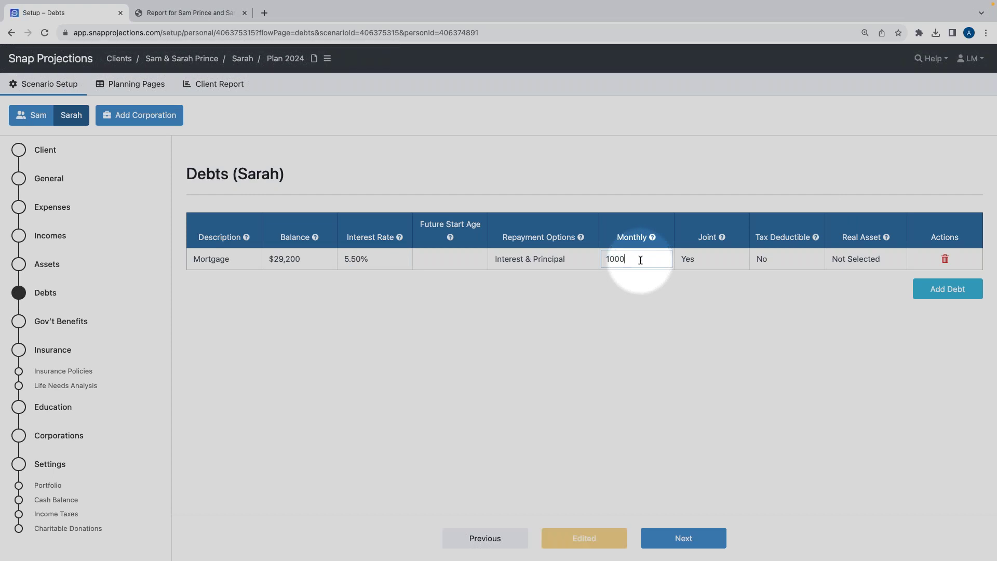
click(607, 284)
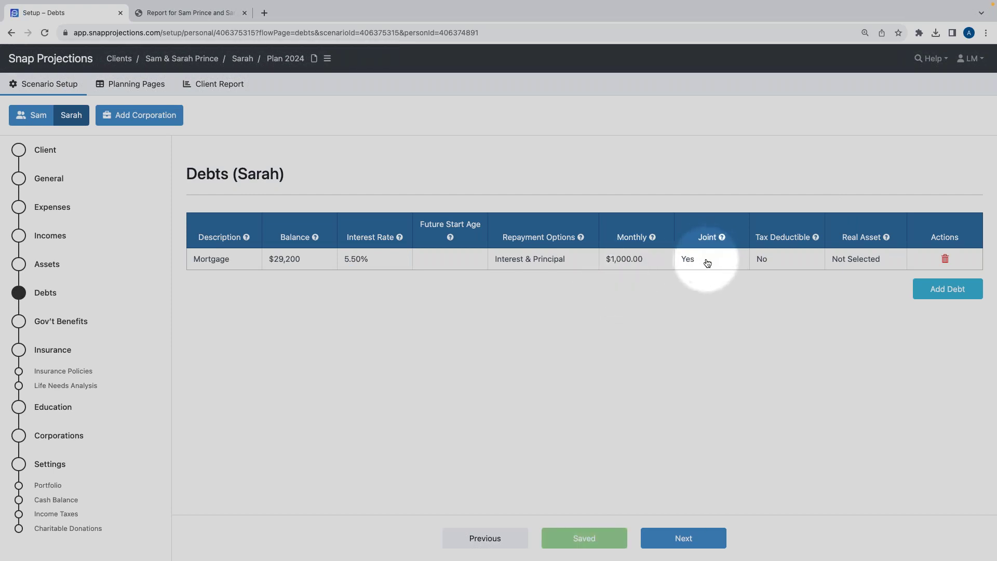
click(856, 260)
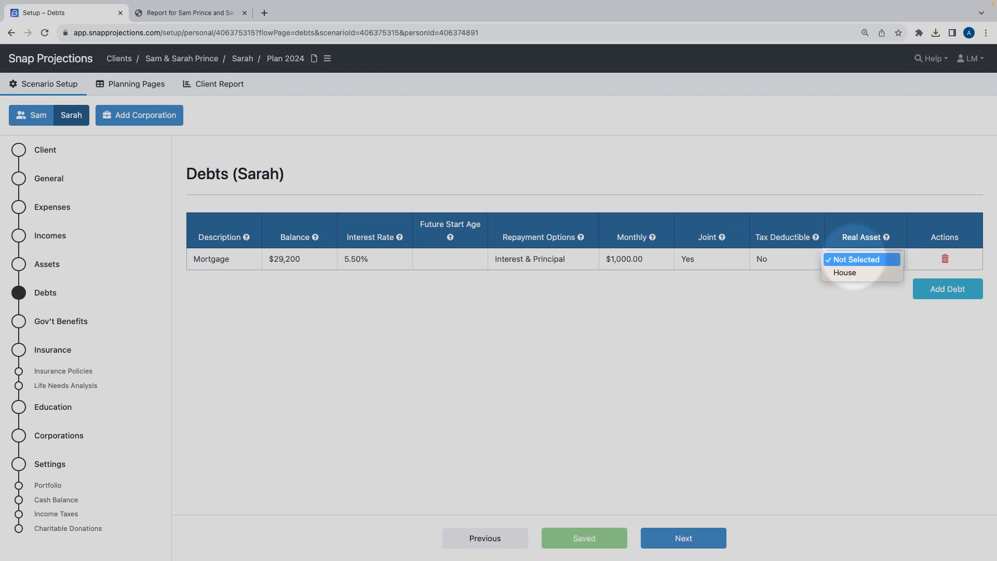
click(855, 272)
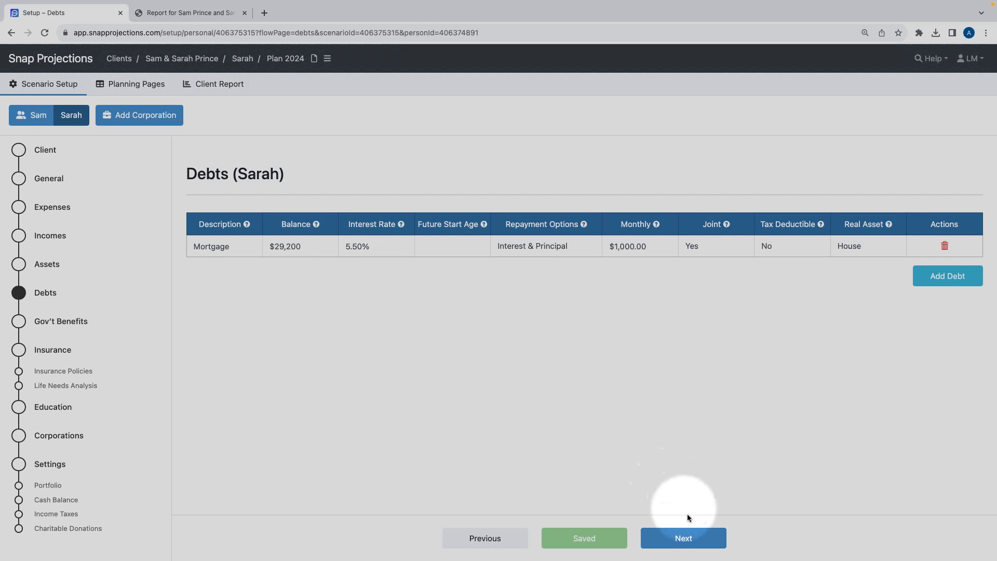
Go on to the Gov't Benefits page and review the second spouse's CPP and OAS start ages, pension amounts and indexing rates
click(689, 541)
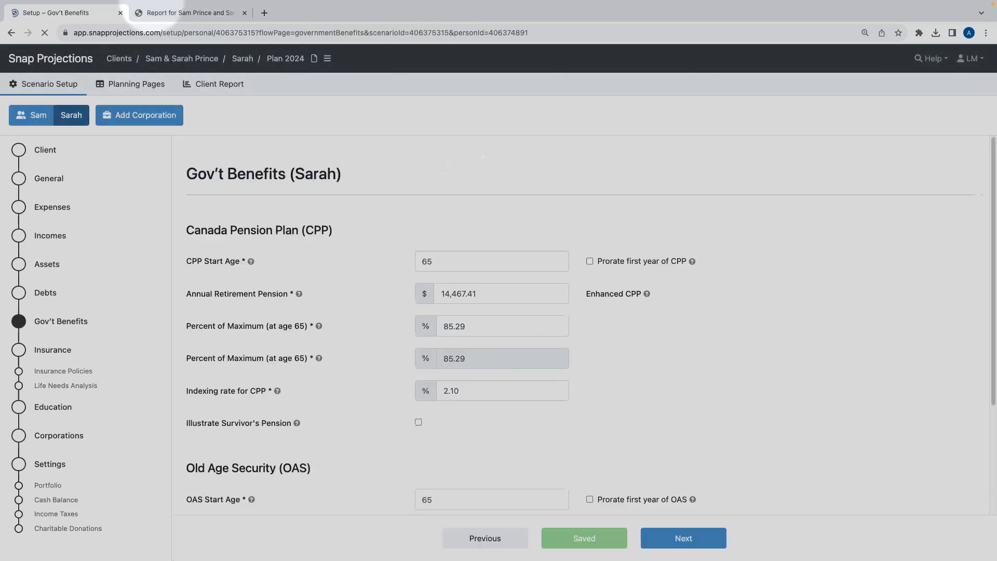
click(362, 217)
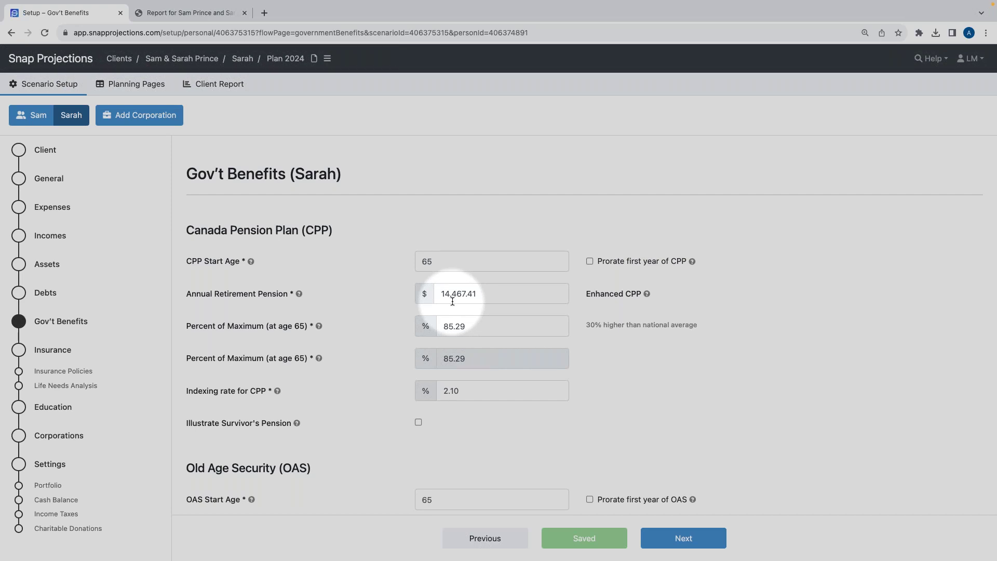
scroll(424, 332, down, 3)
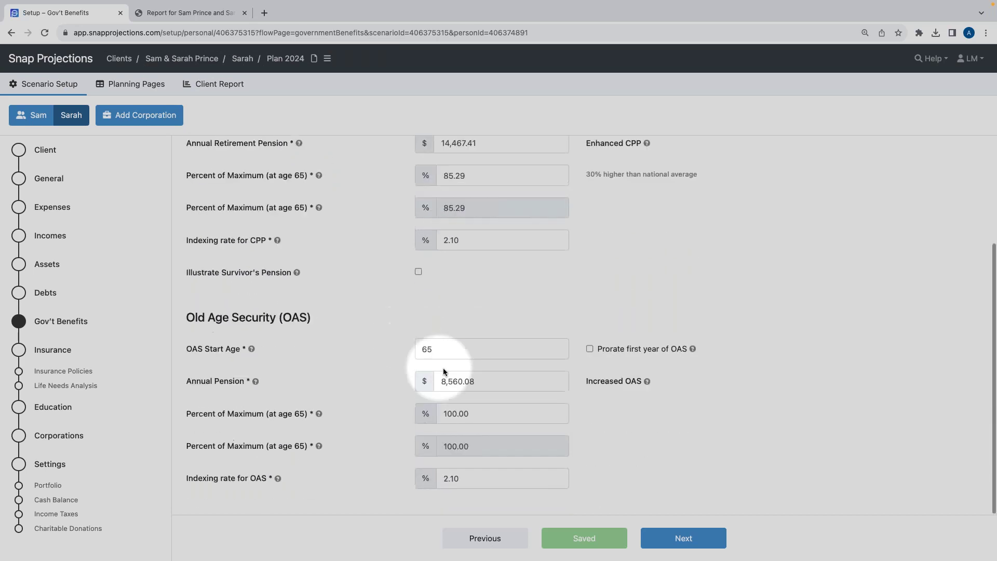
scroll(425, 343, up, 3)
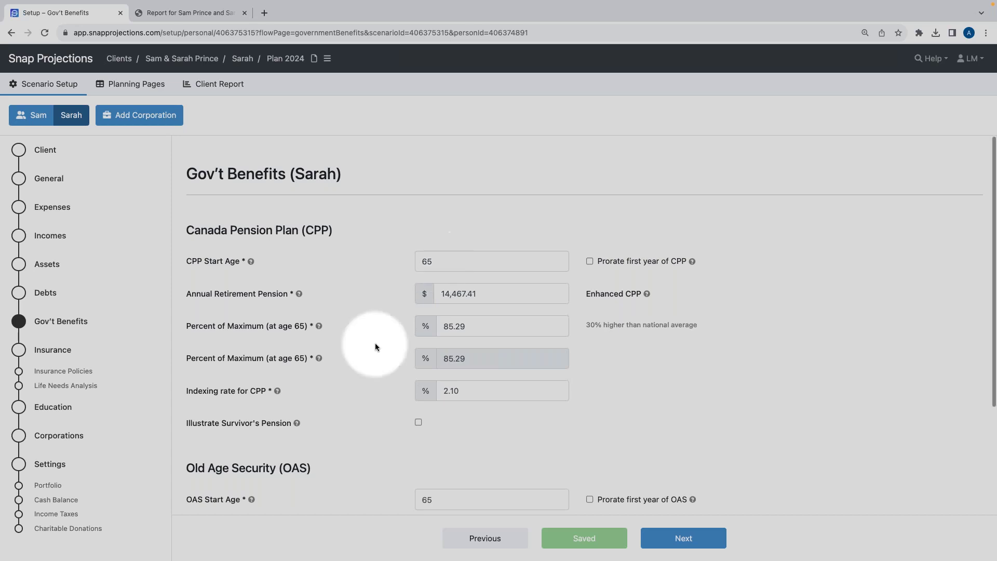
scroll(333, 327, down, 3)
scroll(456, 304, down, 1)
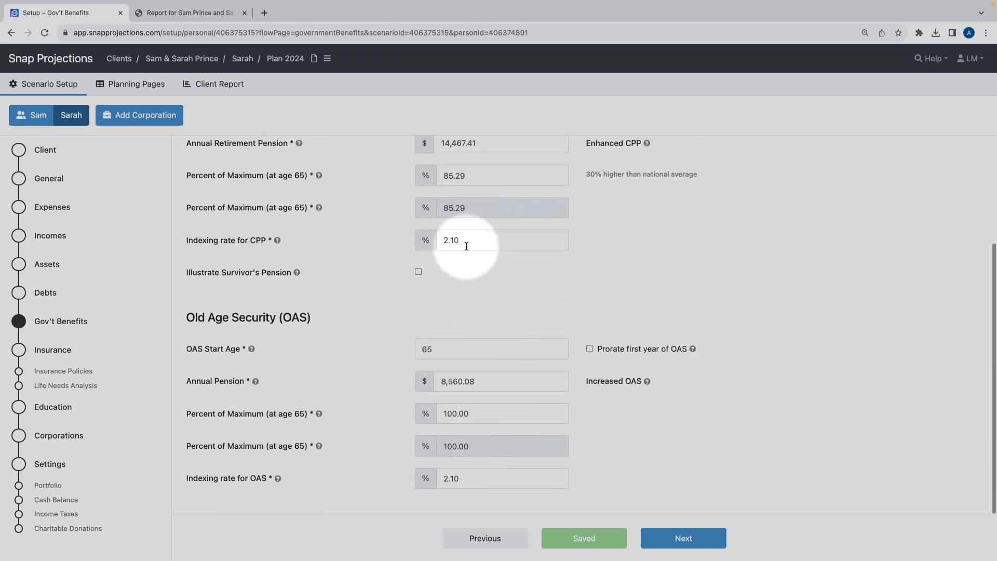
scroll(469, 242, up, 4)
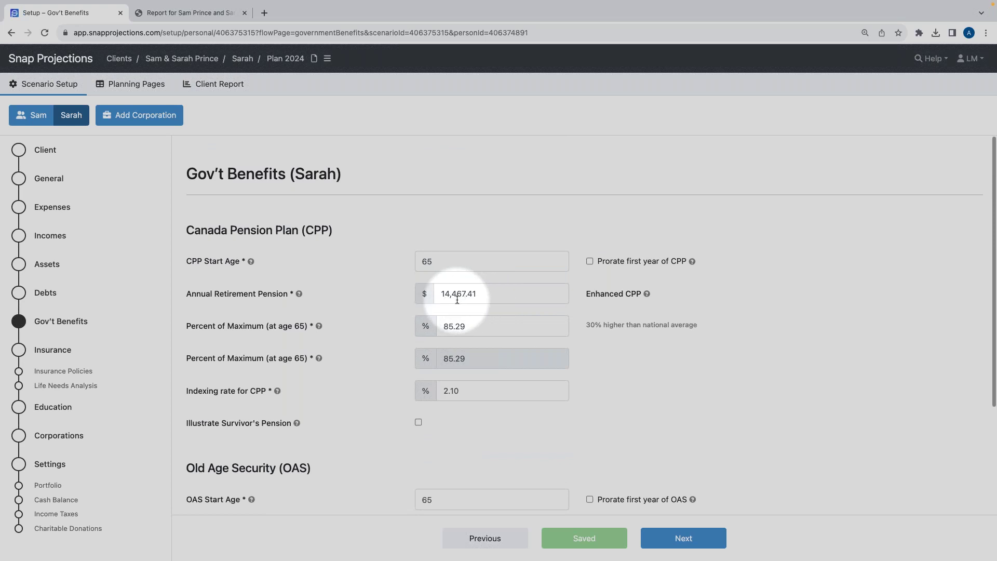
scroll(457, 300, down, 4)
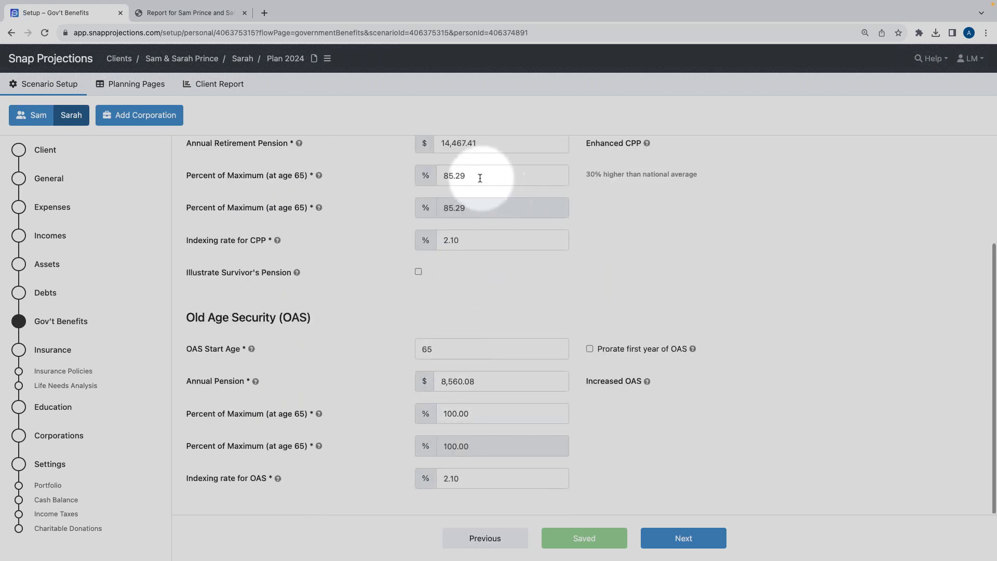
scroll(481, 178, up, 2)
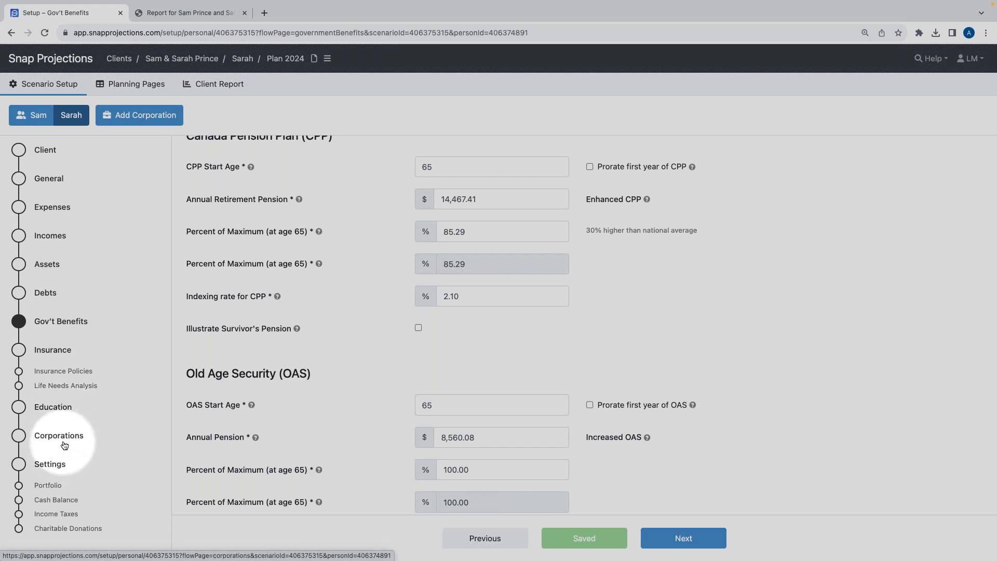
Open the couple's combined planning page and expand Incomes to examine each spouse's employment income
click(137, 84)
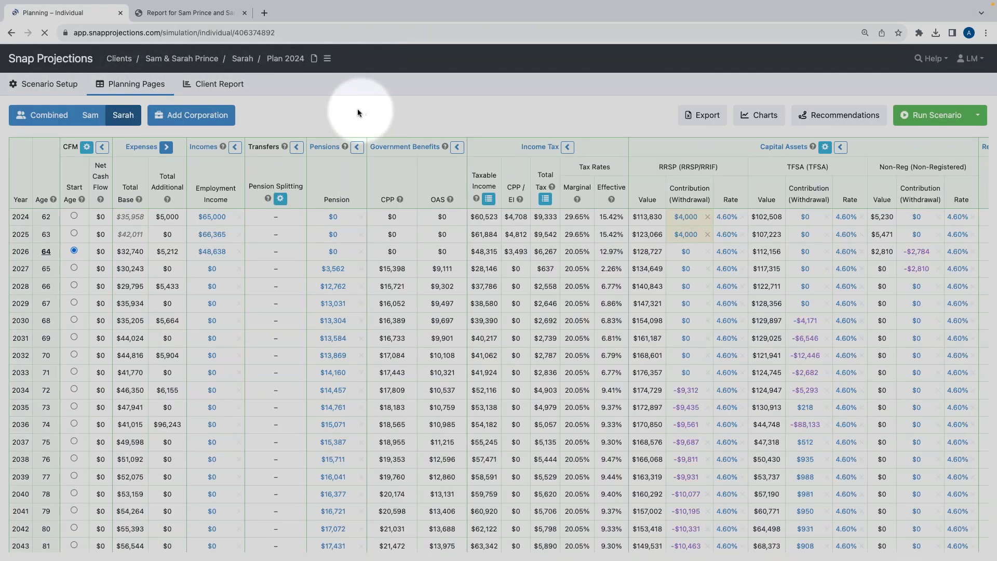
click(44, 115)
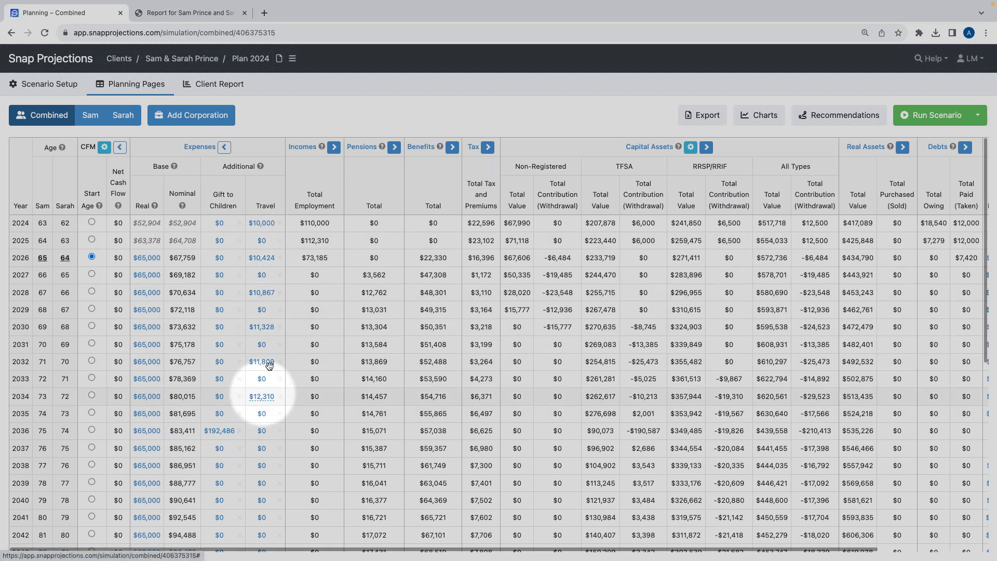
scroll(303, 312, right, 2)
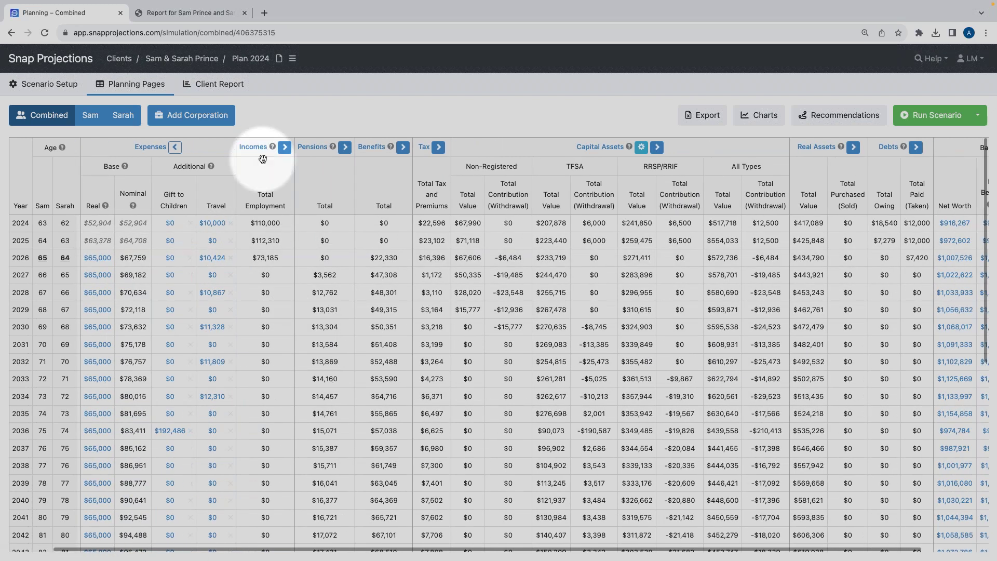
click(285, 149)
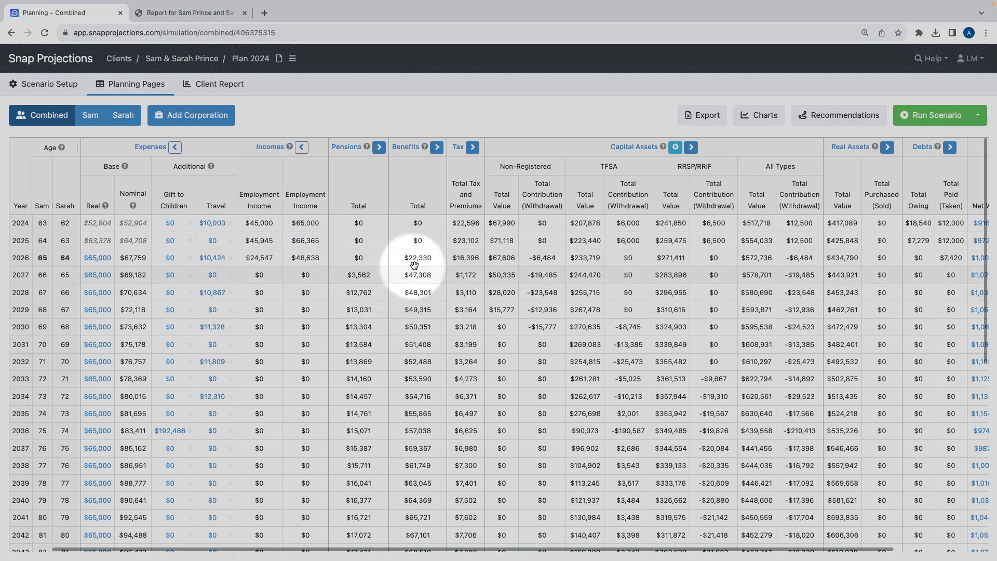
Expand Capital Assets in the combined projection and examine the contributions and withdrawals for each spouse's RRSP, TFSA and Non-Reg accounts
scroll(417, 267, right, 5)
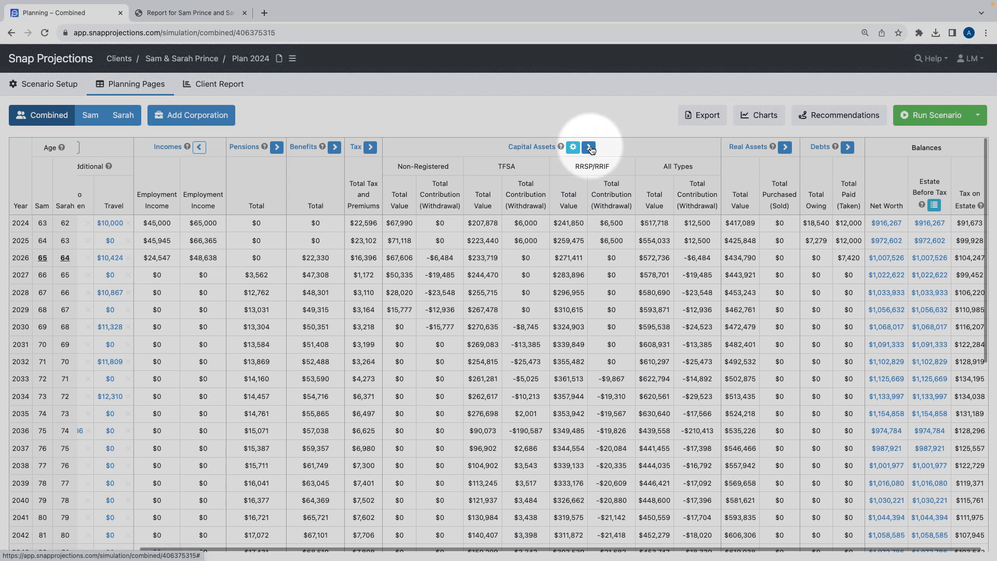
click(590, 147)
scroll(601, 345, right, 2)
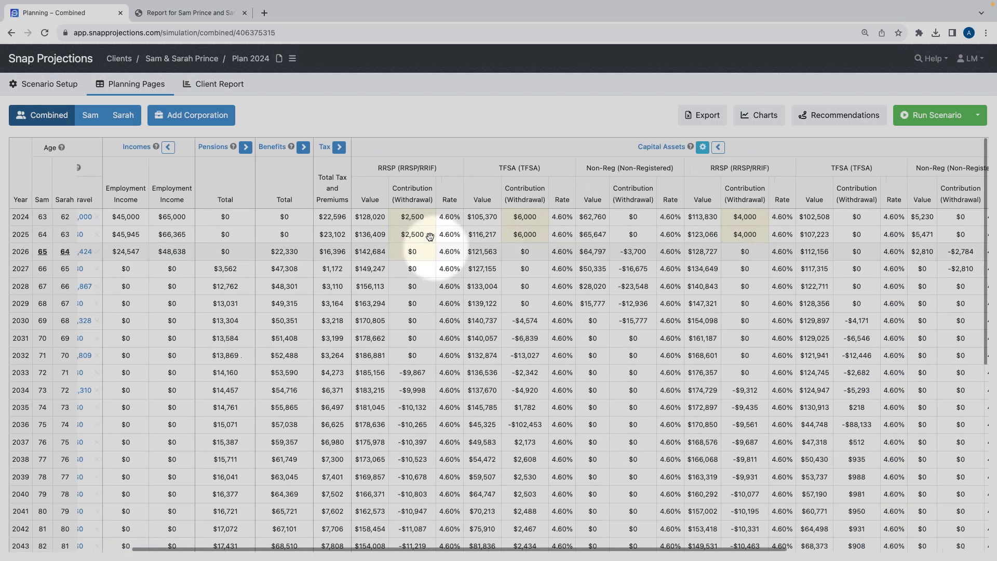
scroll(623, 270, right, 3)
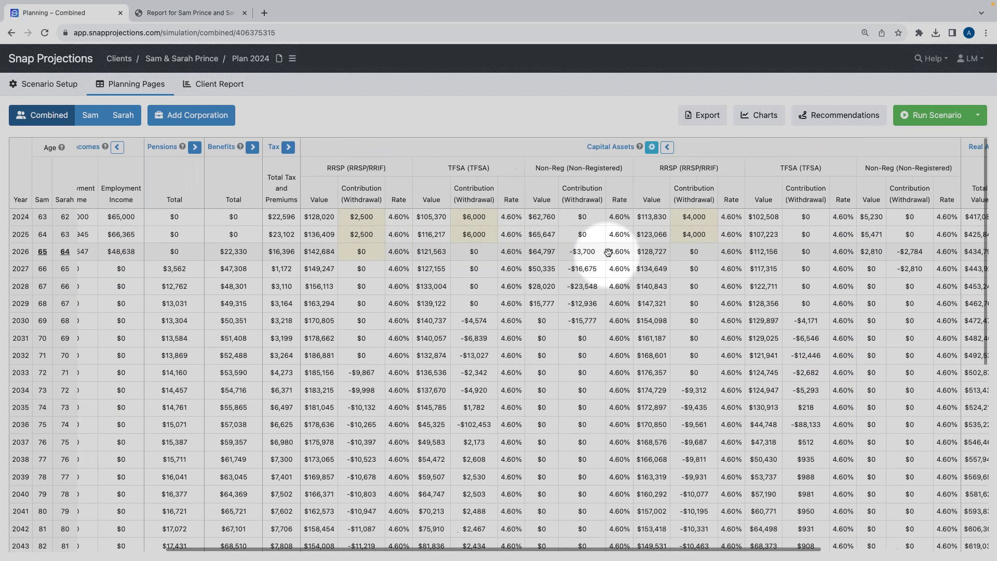
Open the Net Worth Statement in the client report and turn on its Detailed View
scroll(668, 292, right, 10)
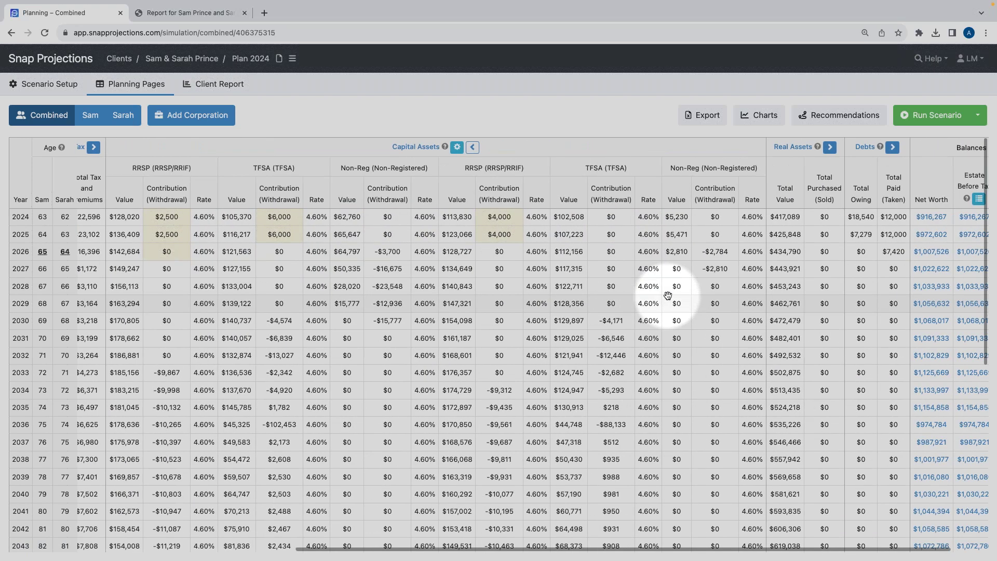
scroll(366, 268, right, 1)
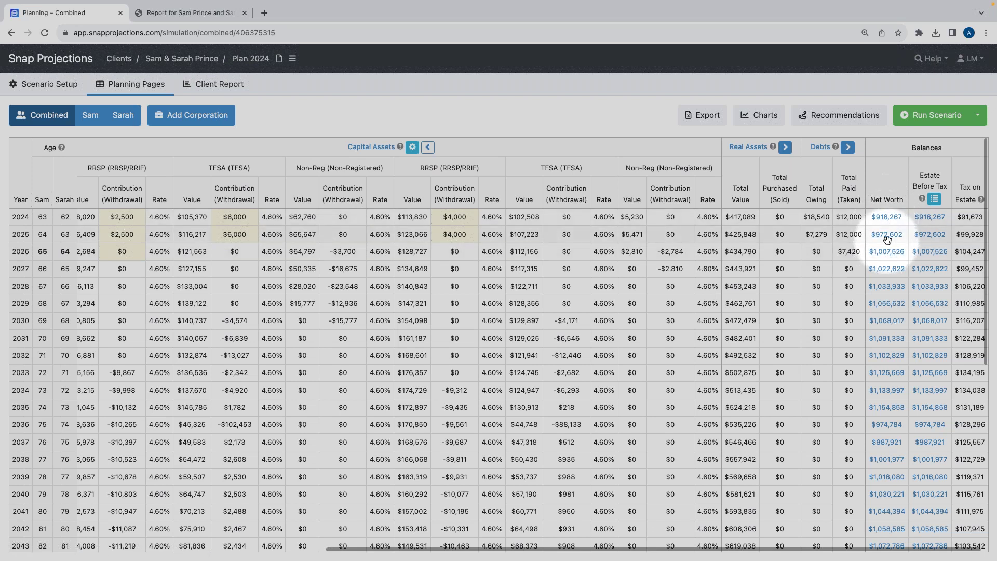
click(216, 84)
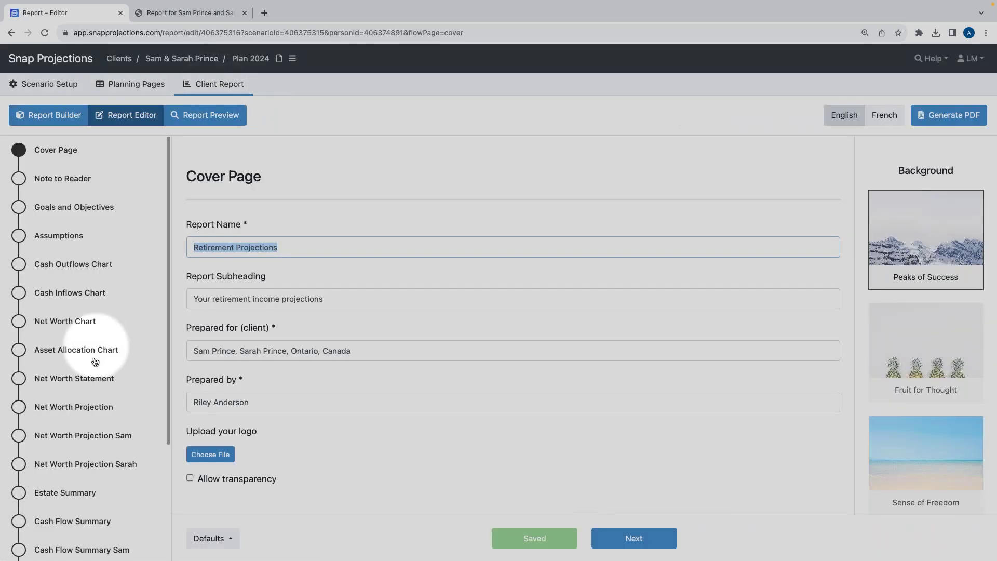
click(82, 384)
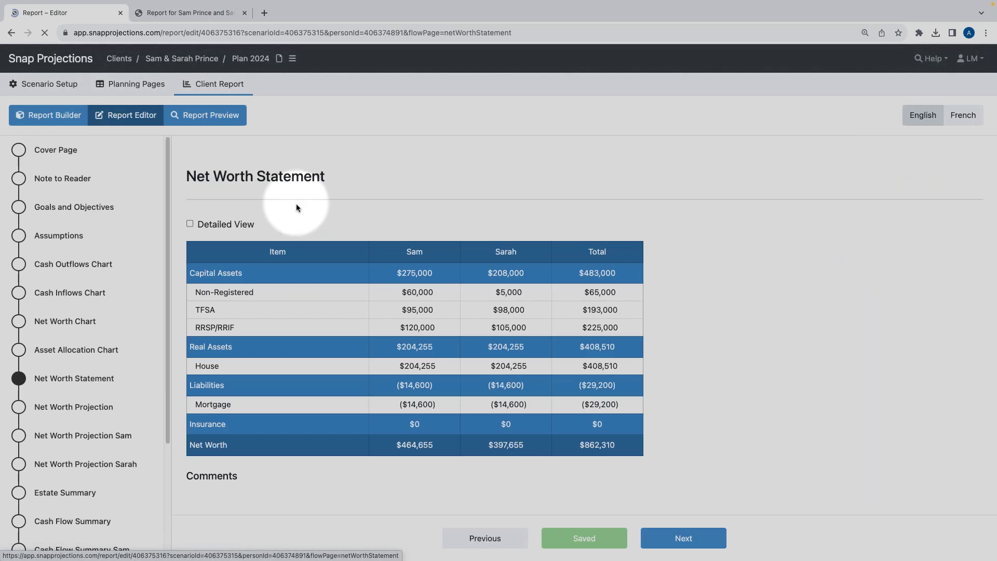
click(190, 225)
scroll(384, 281, down, 3)
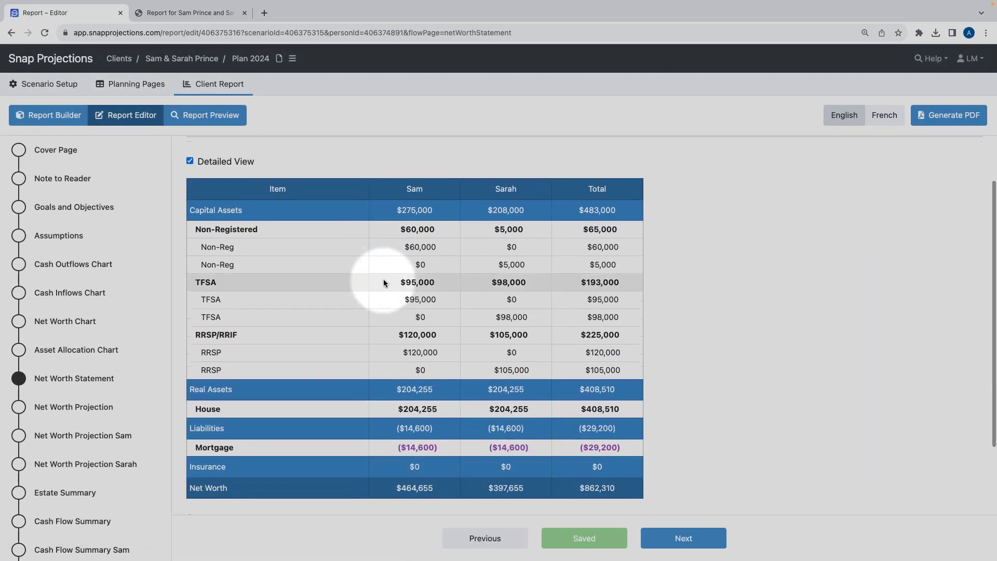
scroll(383, 282, down, 2)
scroll(415, 251, up, 2)
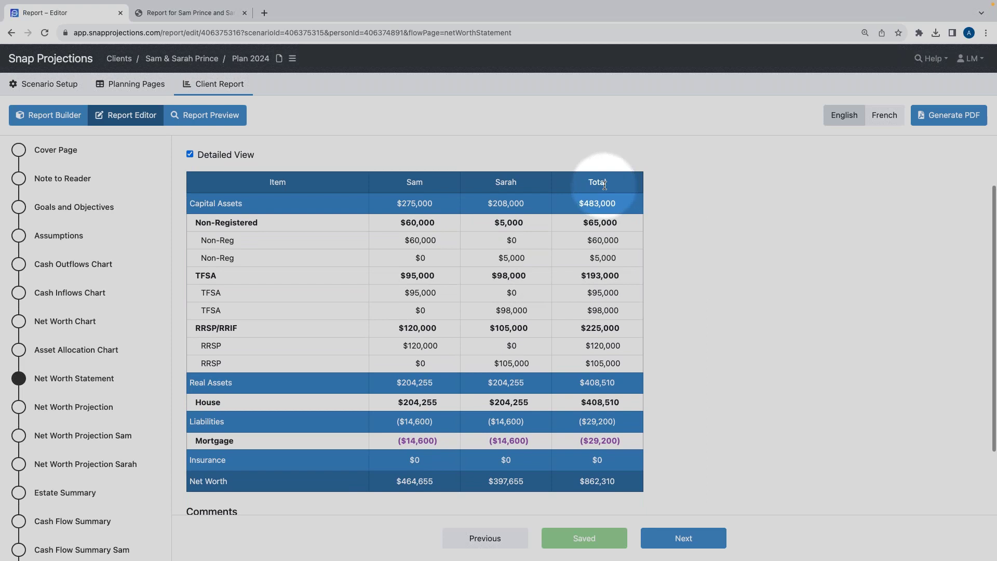
Examine the total capital assets, real assets, liabilities and net worth in the Net Worth Statement
drag(578, 203, 622, 206)
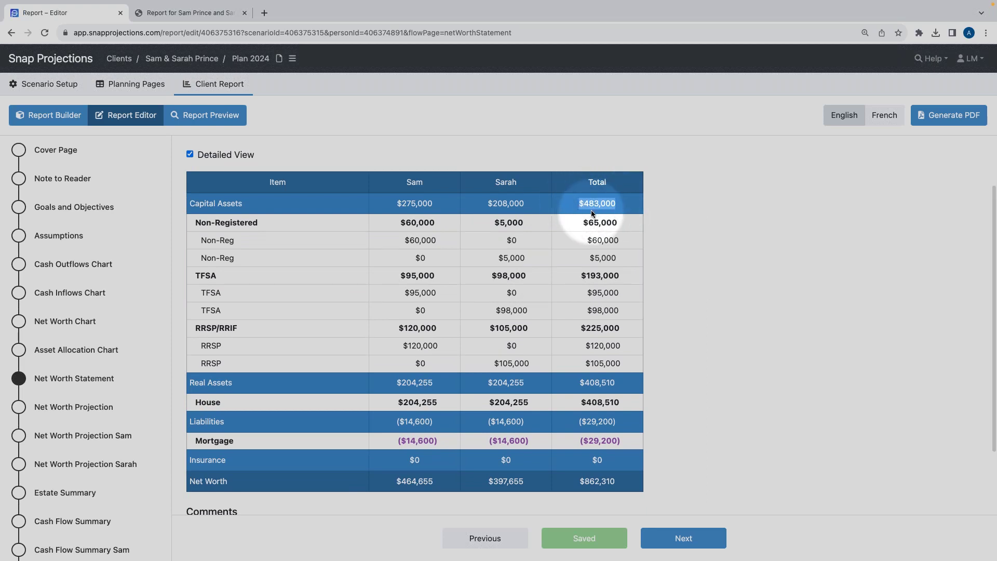
drag(579, 383, 616, 384)
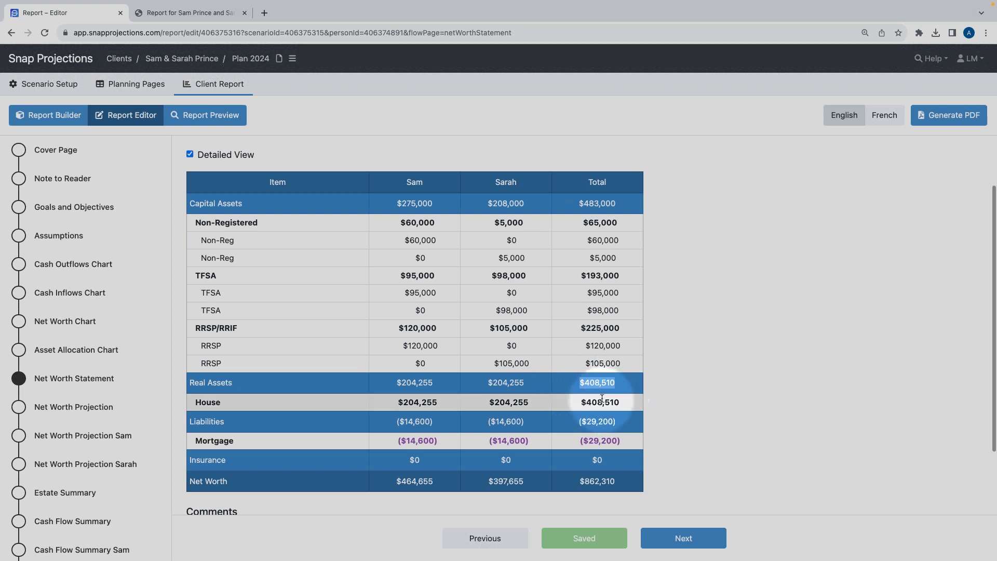
drag(571, 424, 620, 424)
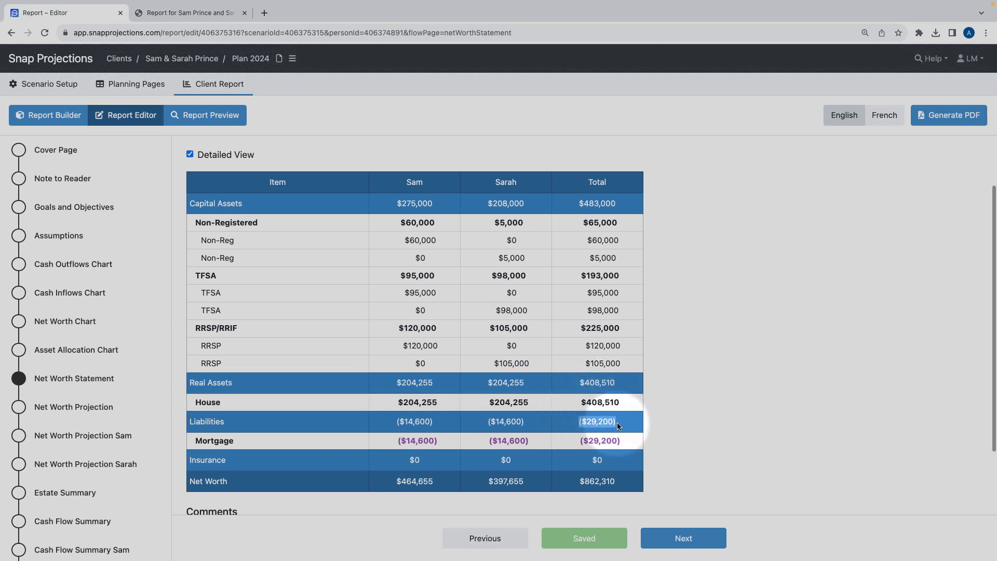
click(620, 426)
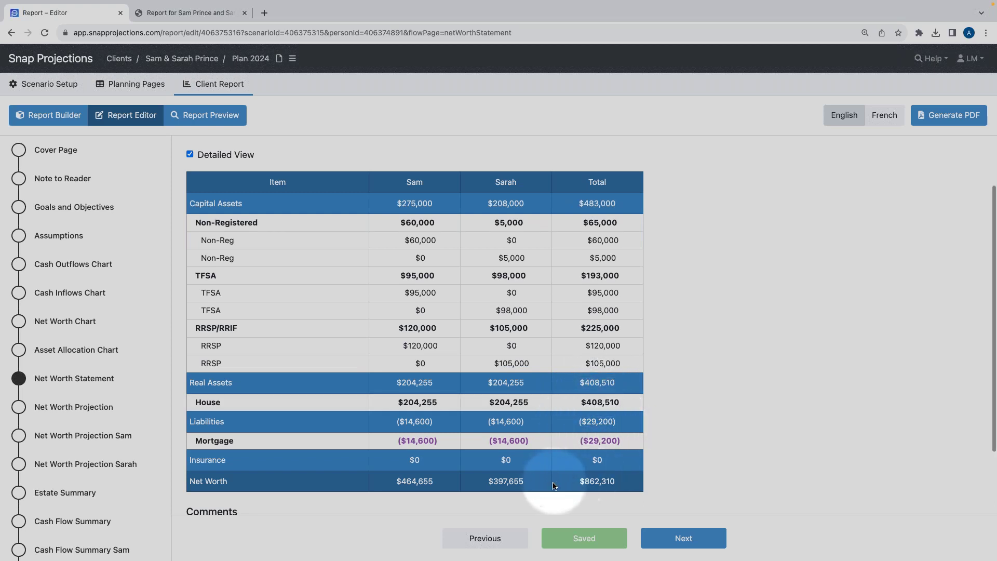
drag(578, 482, 618, 486)
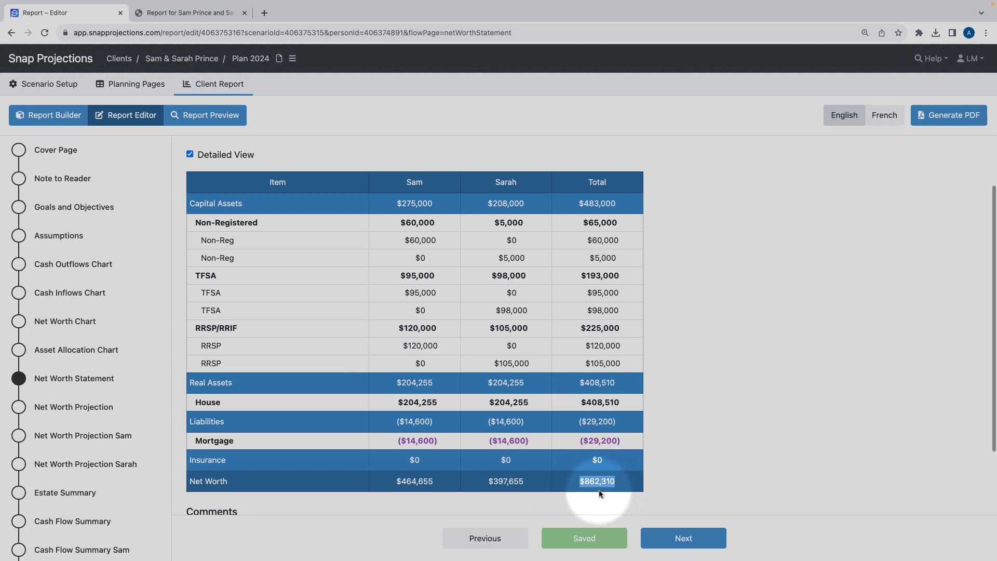
click(697, 347)
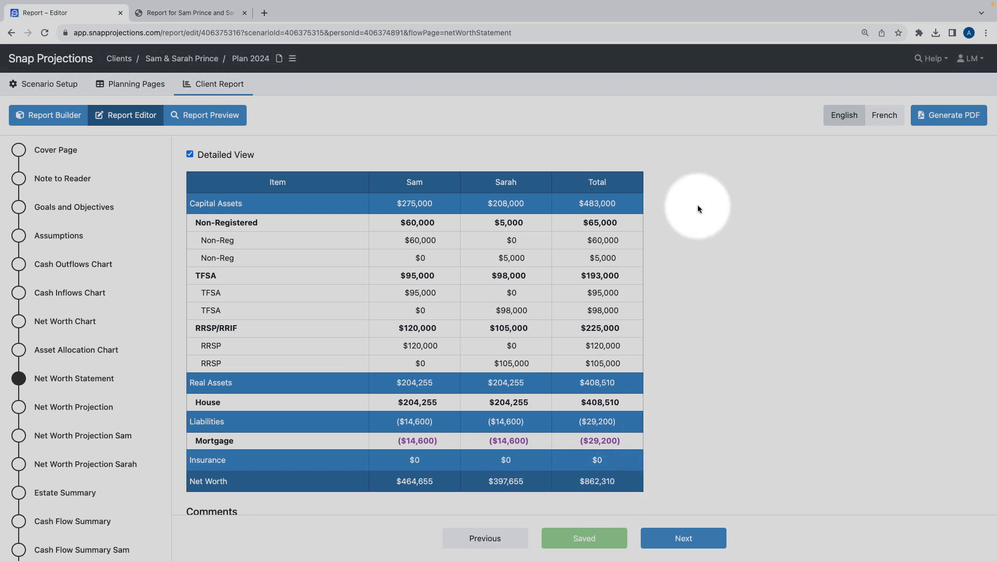
Switch to the earlier report PDF and examine the 2023 net worth, real assets, debt and capital assets in its Net Worth Projection
click(172, 13)
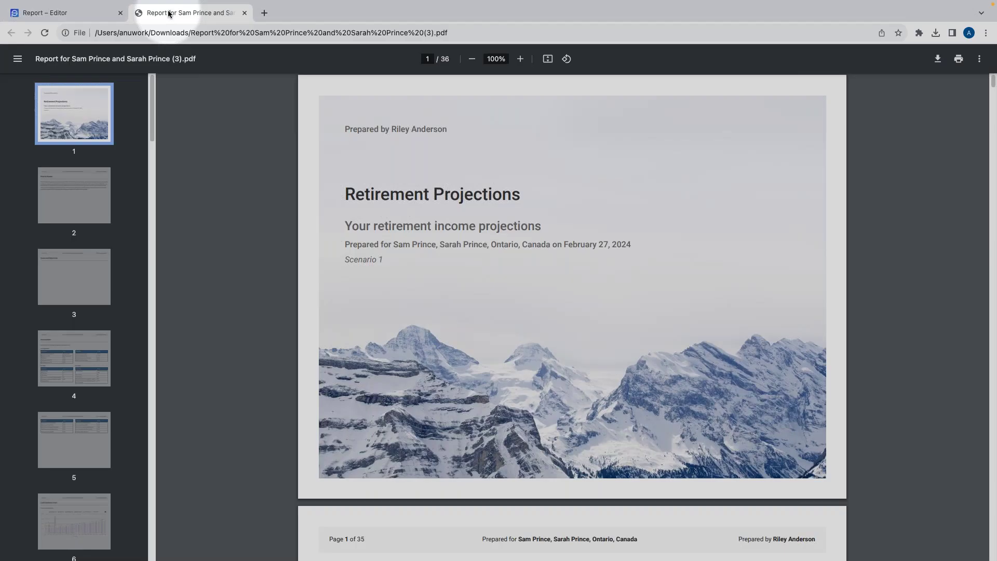
scroll(68, 400, down, 10)
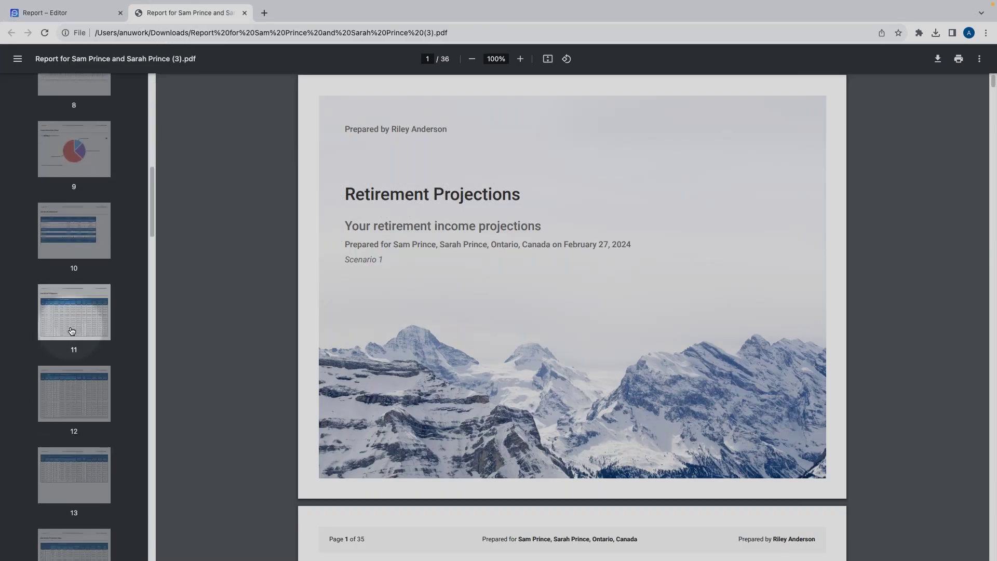
click(74, 312)
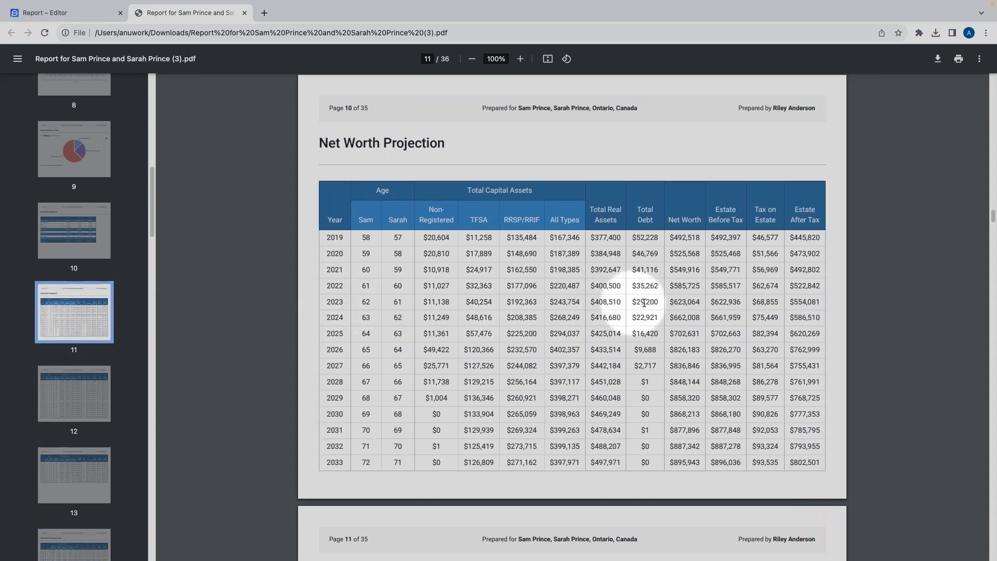
double_click(686, 304)
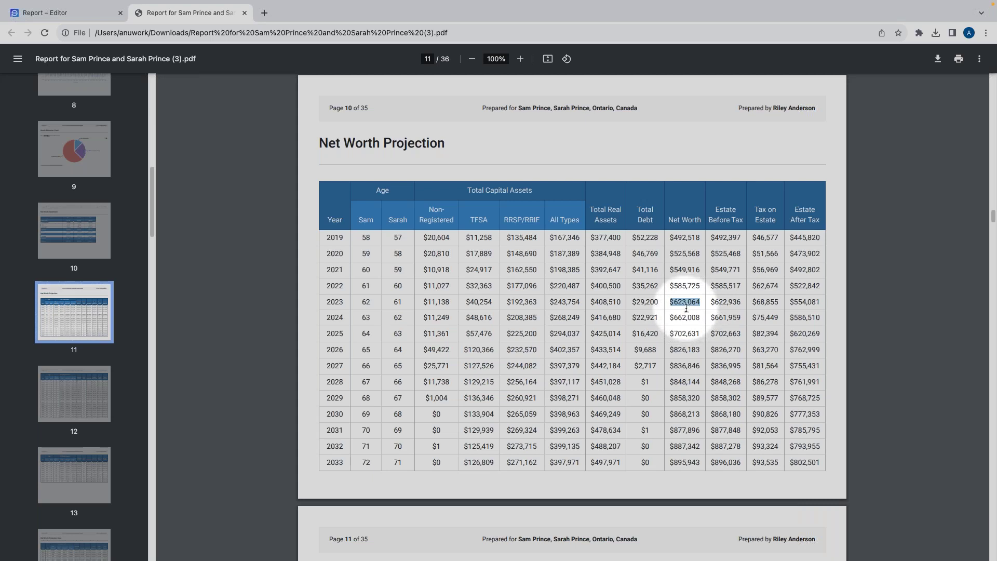
click(597, 304)
drag(597, 304, 654, 304)
click(557, 303)
double_click(557, 304)
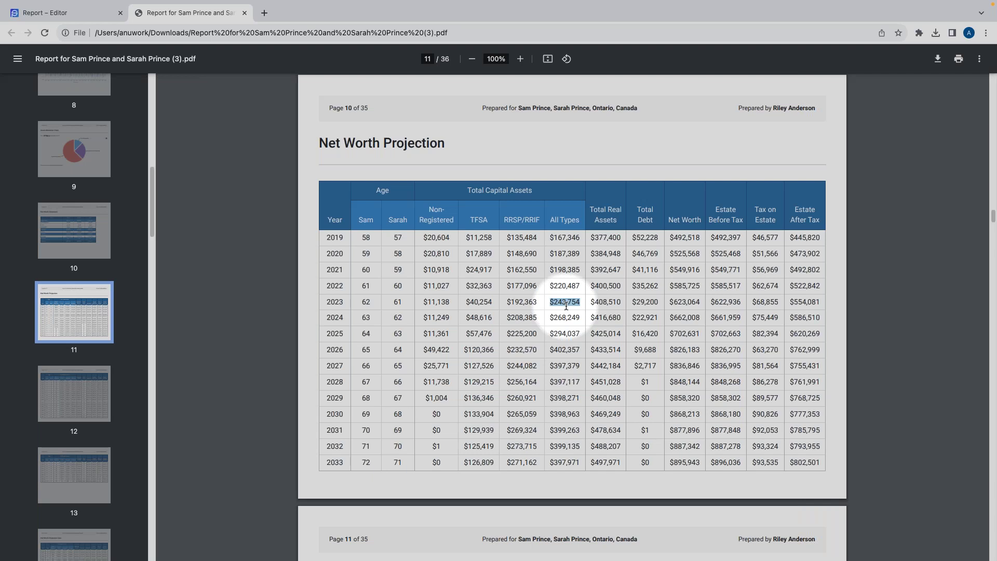
Return to the planning pages in Snap Projections and view the second spouse's cash flow charts
click(44, 13)
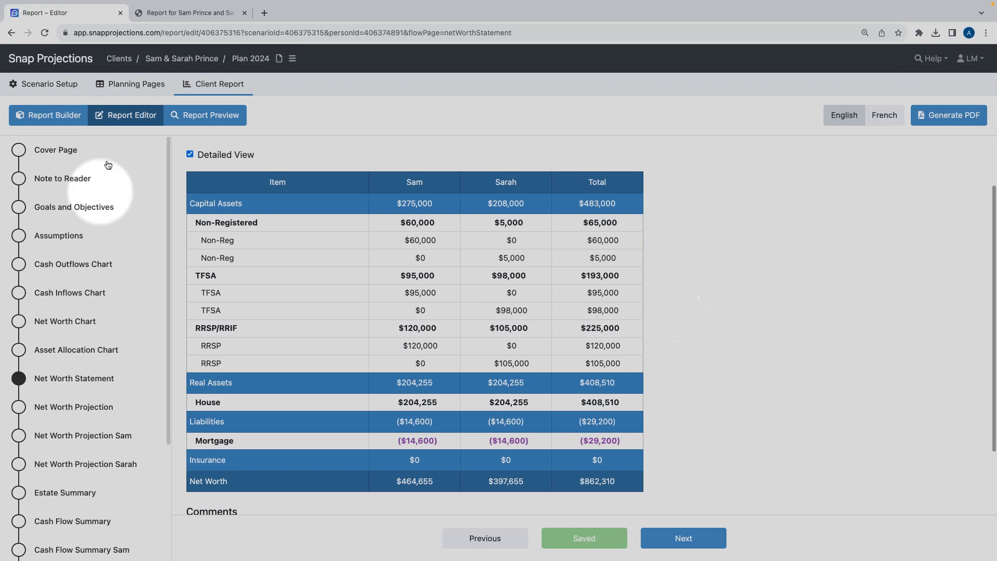
click(134, 86)
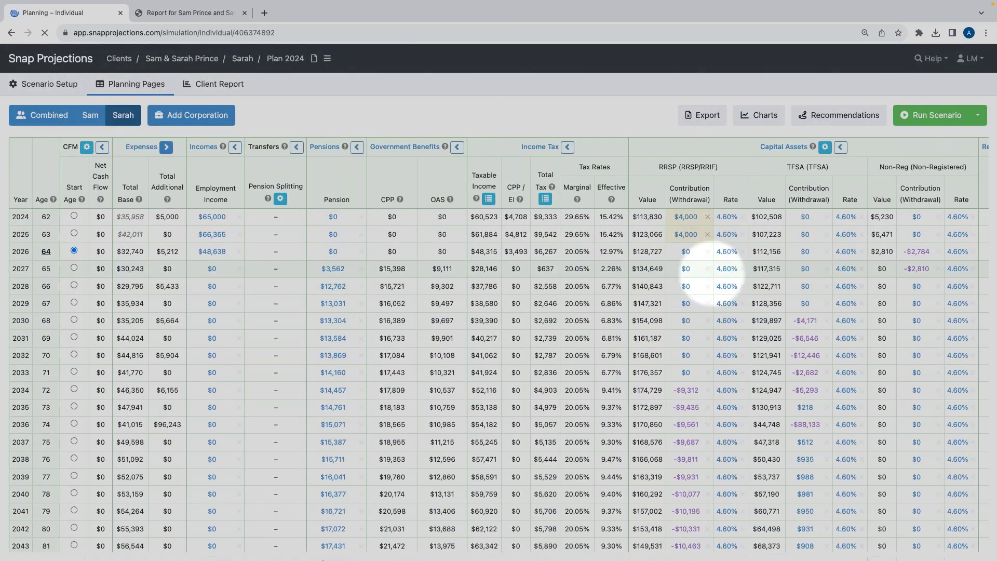
click(762, 115)
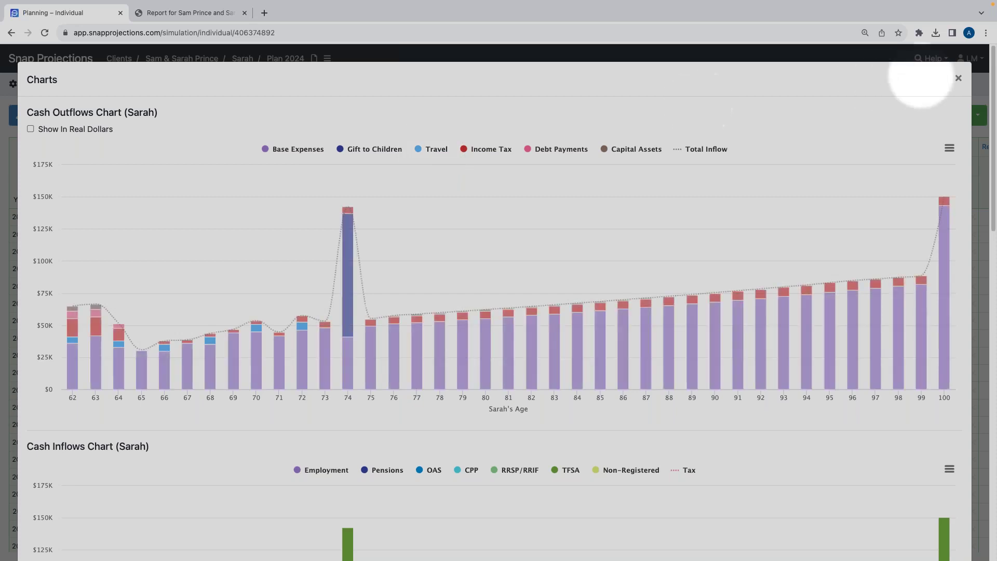
click(959, 78)
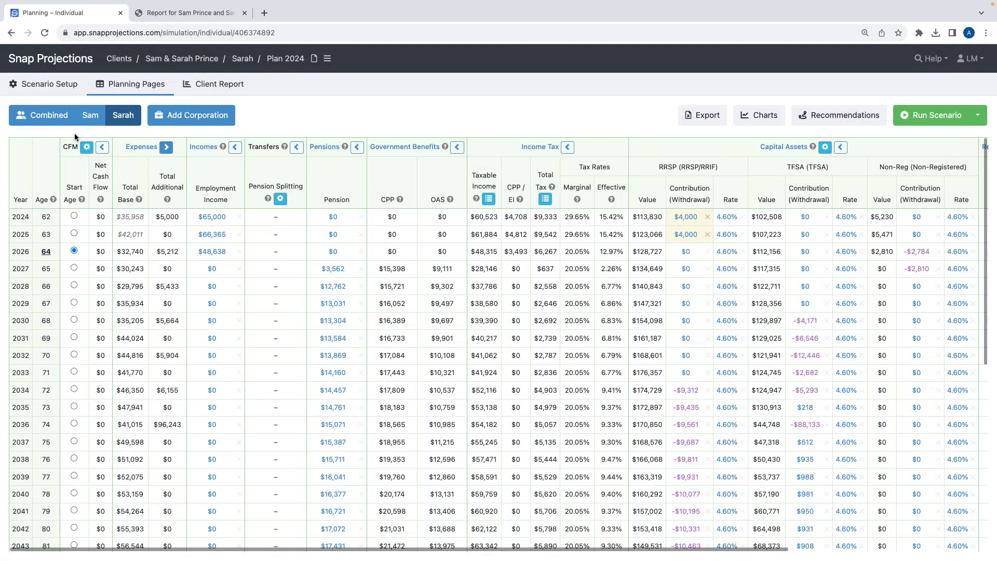
Open the couple's combined planning page and examine the base expenses and net cash flow through the final year
click(44, 114)
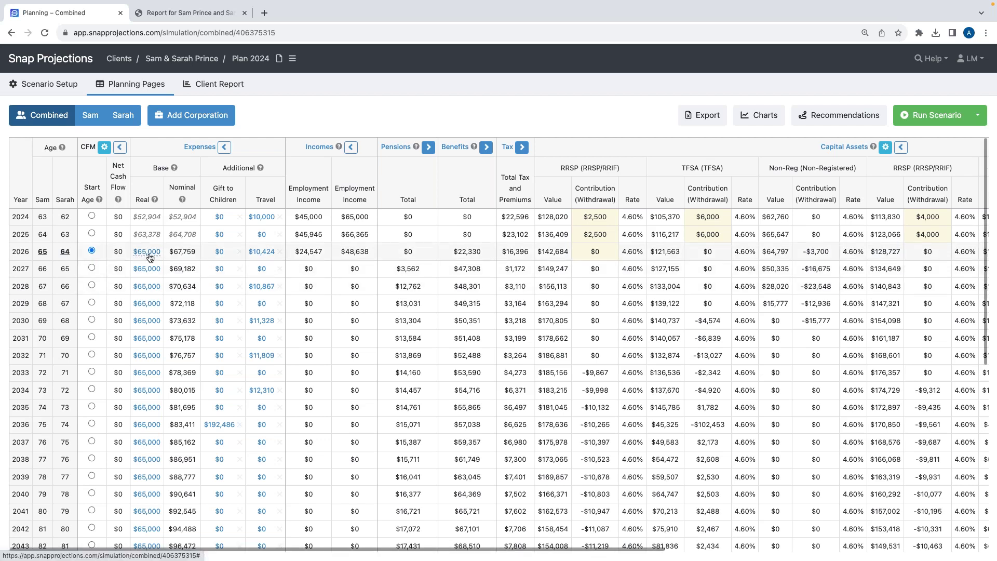
mouse_move(149, 258)
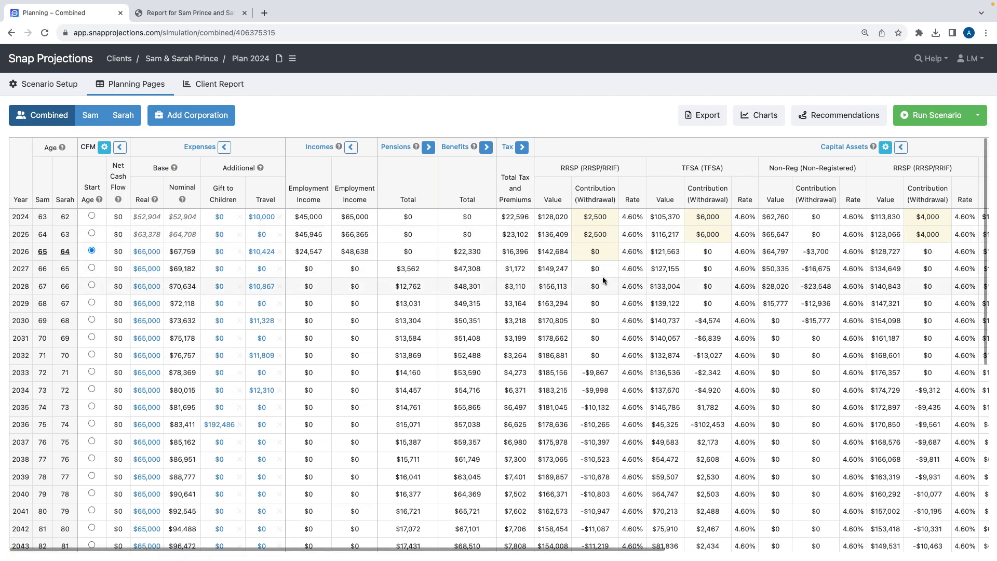
scroll(457, 321, down, 6)
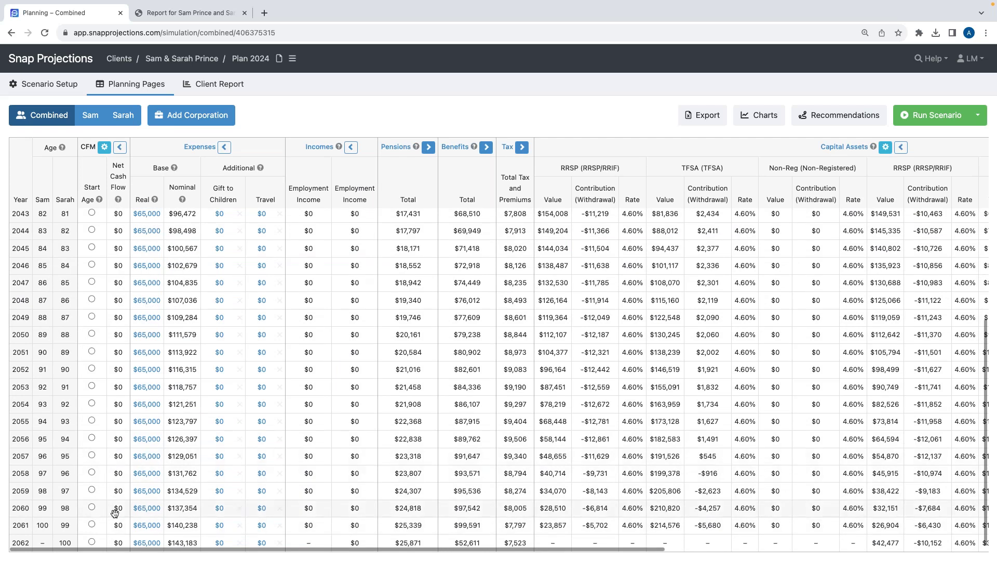
scroll(150, 467, up, 5)
scroll(170, 460, up, 2)
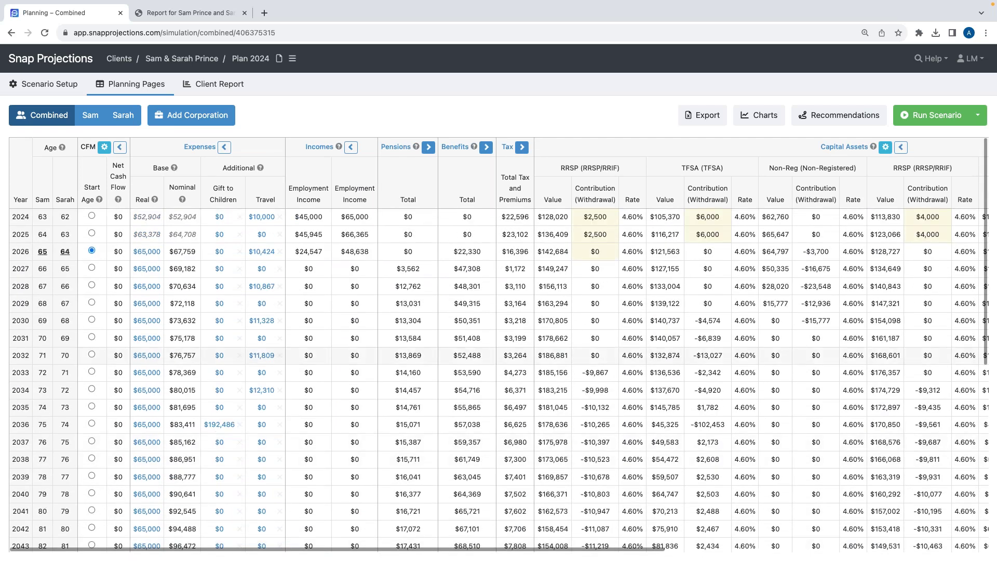
Open the Recommendations and review the Retirement Age, Available Lump Sum, Available Savings and Sustainable Spending options
click(830, 109)
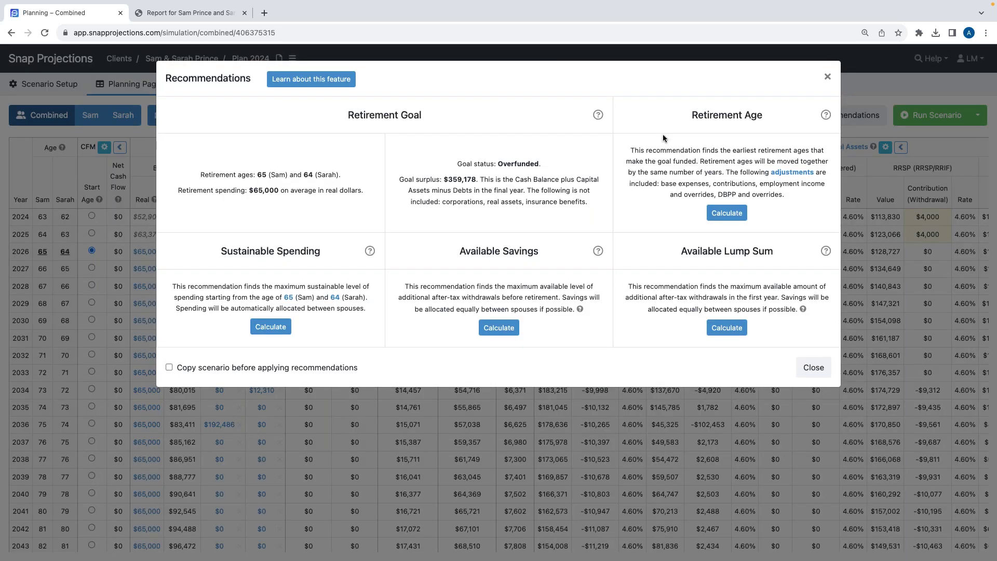
drag(763, 115, 756, 115)
drag(678, 252, 779, 253)
click(781, 248)
drag(459, 252, 543, 253)
click(544, 250)
drag(217, 254, 315, 249)
click(329, 254)
drag(177, 191, 364, 191)
click(364, 199)
drag(209, 251, 325, 255)
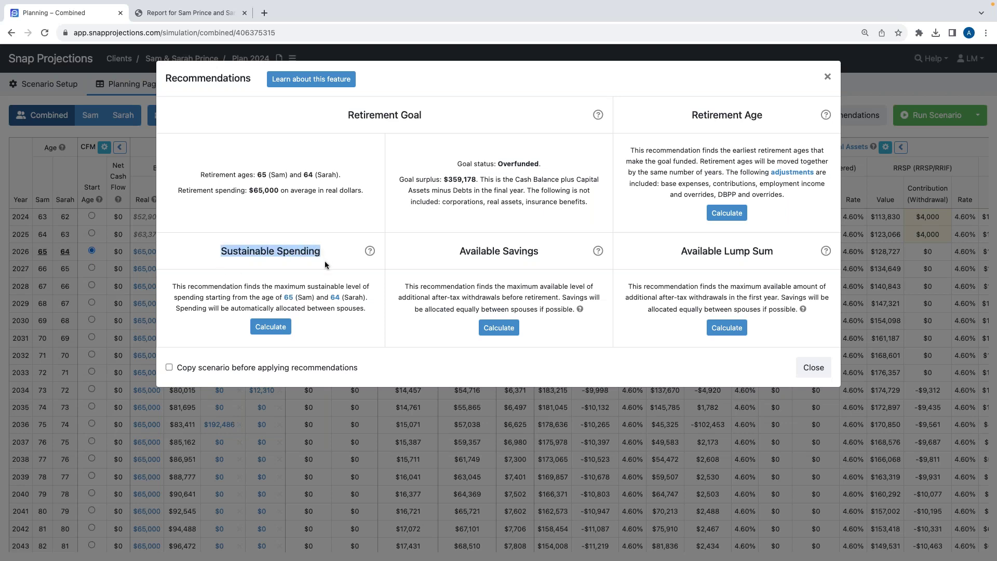
click(284, 267)
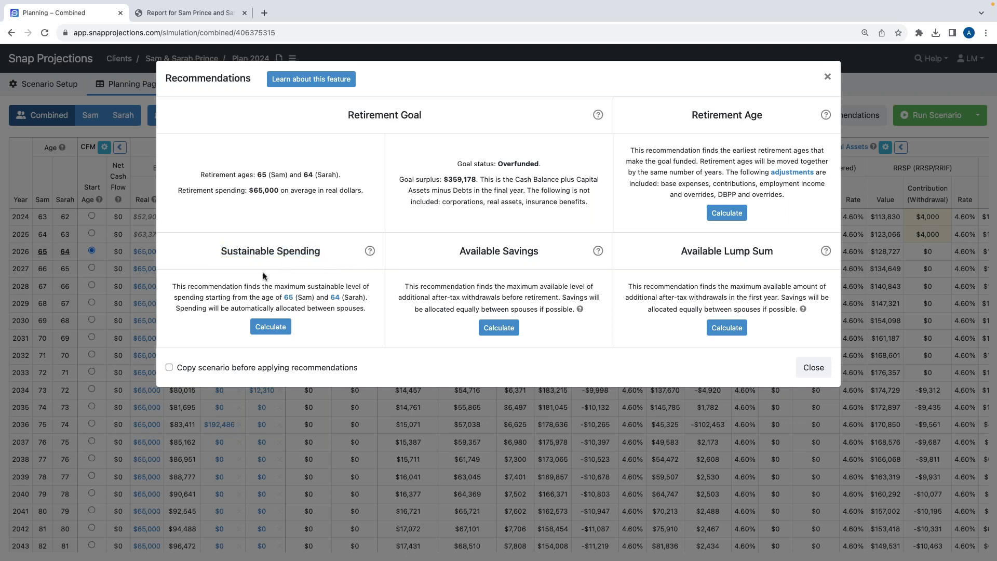
Review the Retirement Goal's status and surplus, and close the Recommendations without calculating any
drag(352, 113, 426, 114)
click(425, 114)
drag(399, 177, 544, 166)
click(476, 180)
click(543, 167)
drag(477, 179, 401, 177)
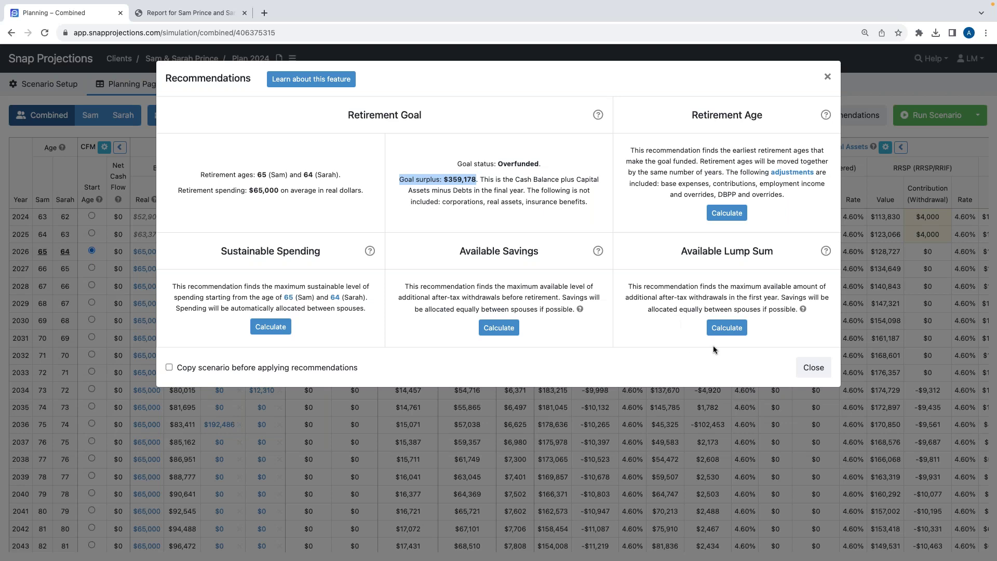
click(805, 371)
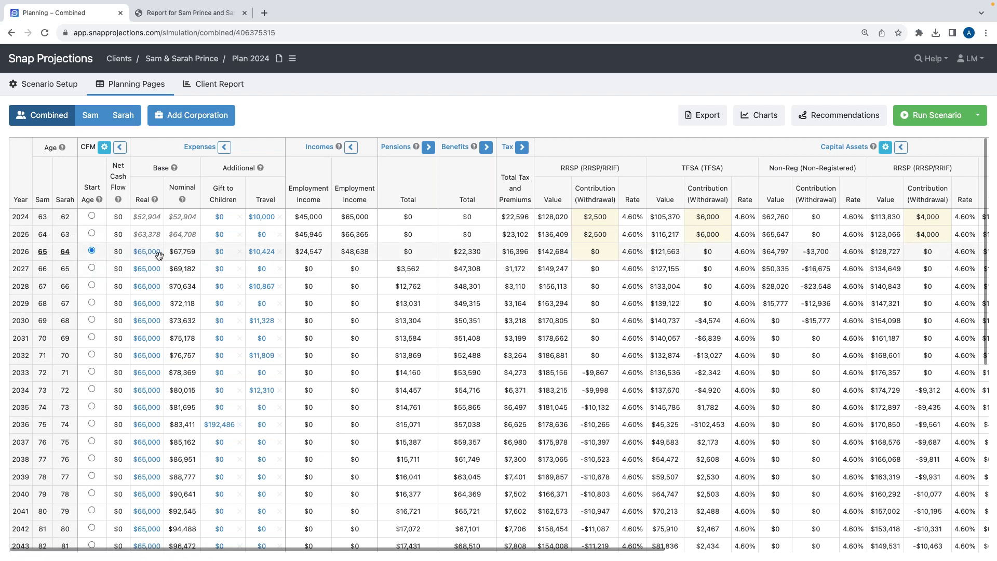
Examine the combined projection's base expenses over the years and the pre-retirement expenses, employment incomes and taxes for 2024 and 2025
mouse_move(150, 258)
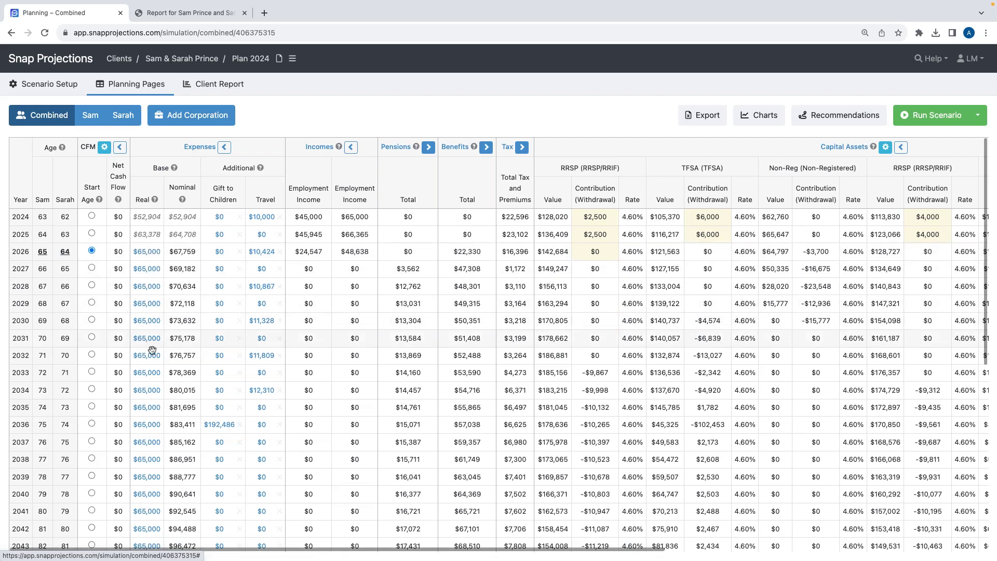
scroll(149, 363, down, 3)
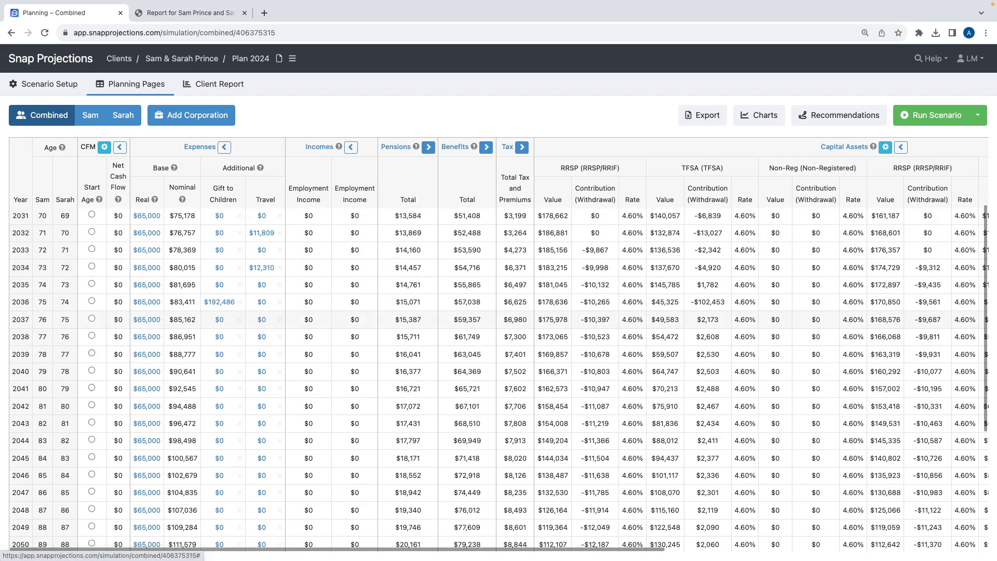
scroll(147, 452, up, 3)
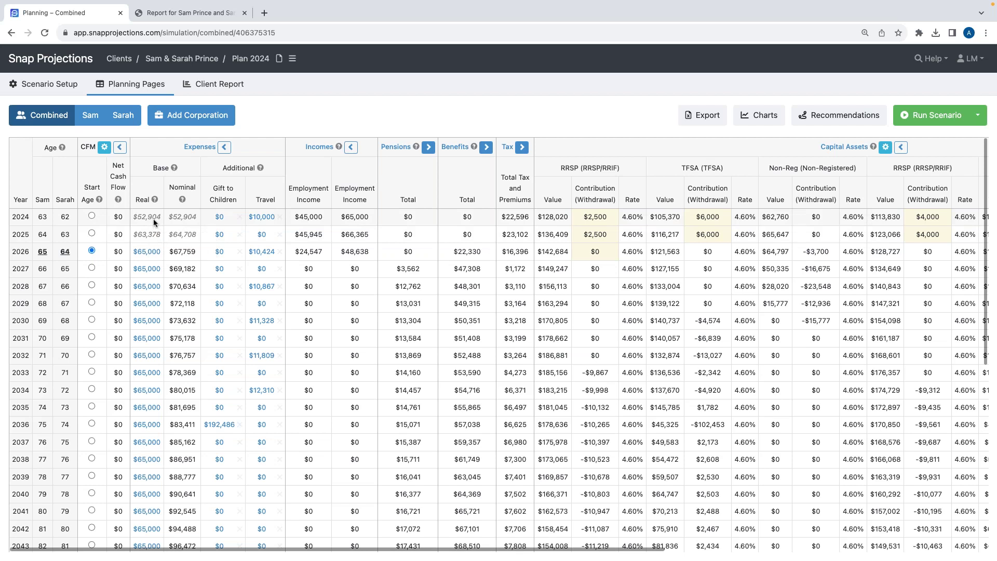
mouse_move(151, 232)
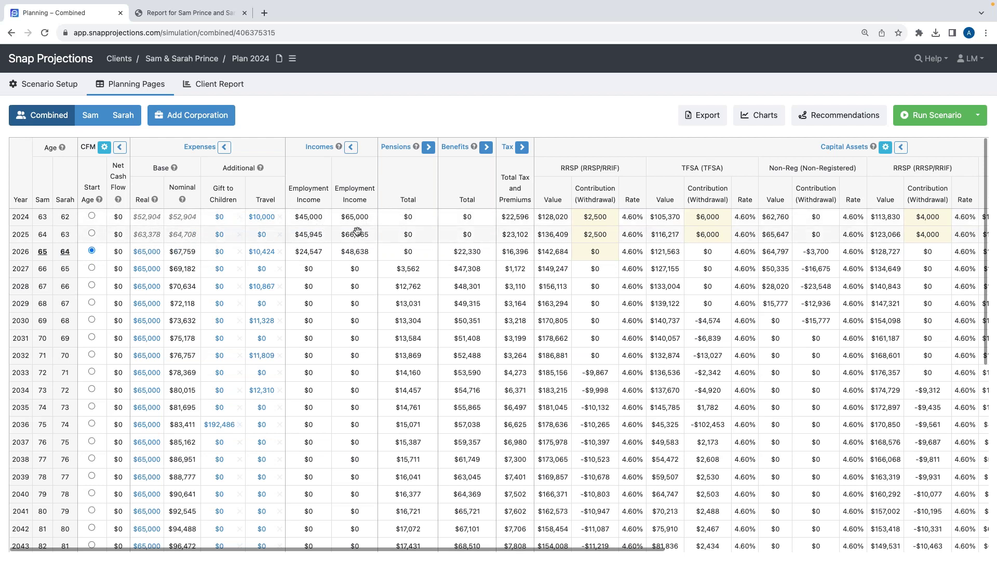
scroll(528, 241, right, 3)
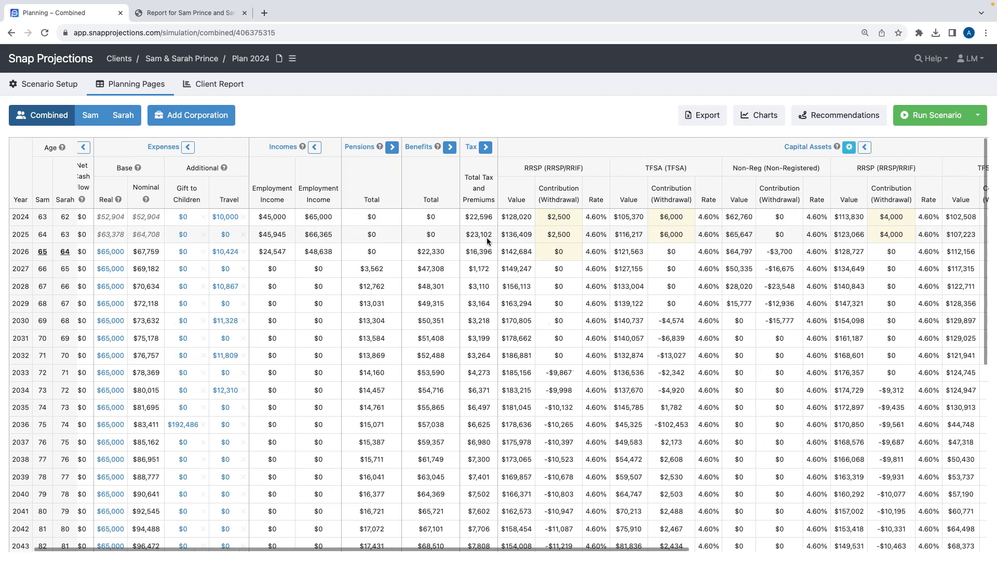
Examine the 2024 and 2025 RRSP and TFSA contributions, debt payments and base expenses in the combined projection
scroll(485, 238, right, 6)
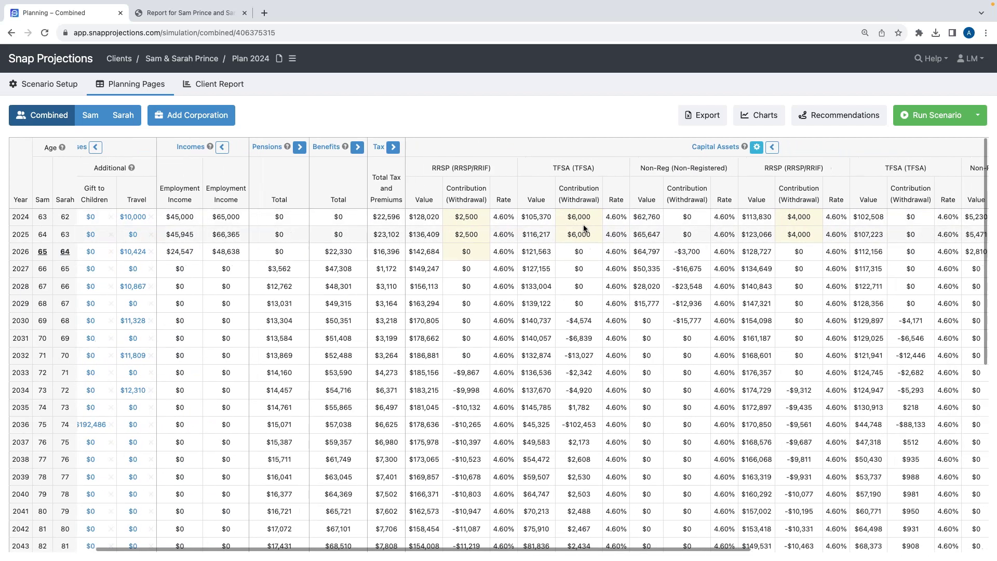
scroll(767, 226, right, 17)
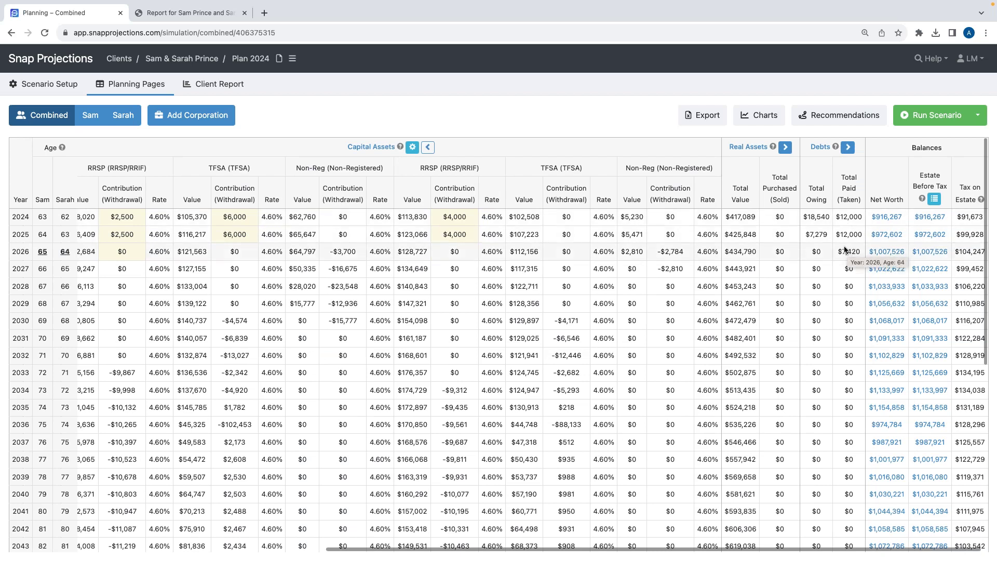
scroll(825, 242, left, 3)
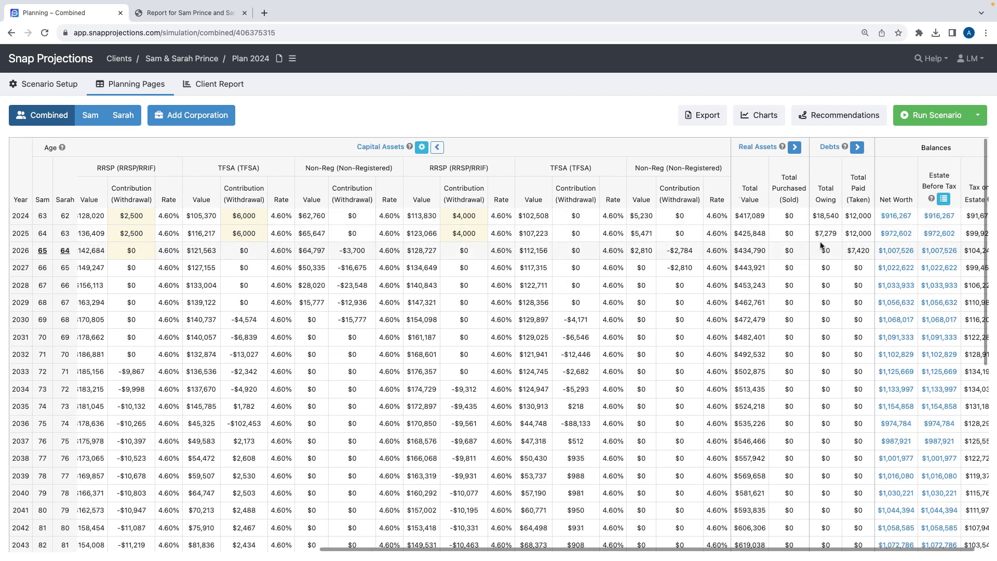
scroll(820, 245, left, 10)
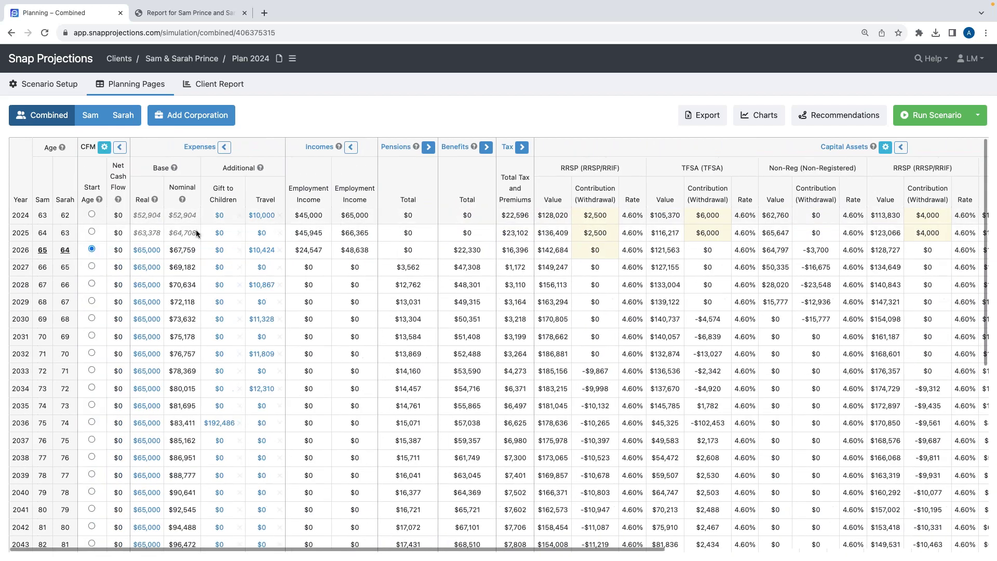
scroll(157, 208, up, 1)
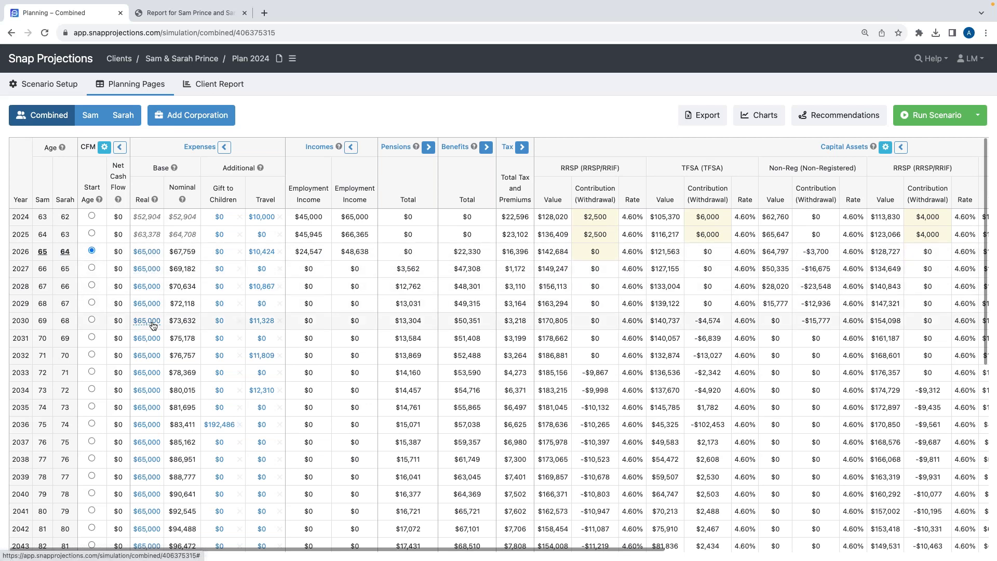
Compare the retirement years' base and travel expenses with the pensions, benefits, taxes and capital asset withdrawals from 2027 onward
scroll(156, 325, right, 5)
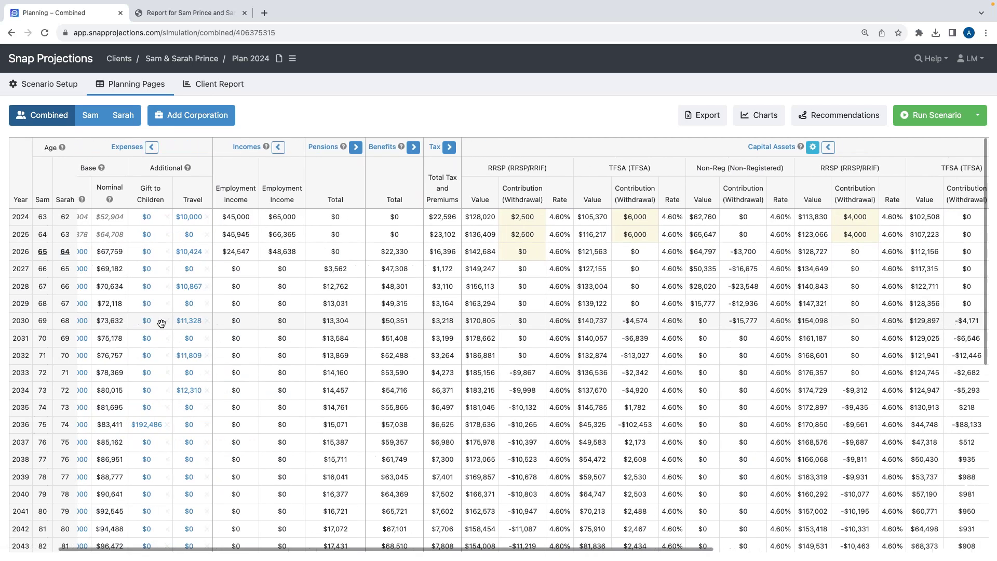
scroll(164, 324, right, 2)
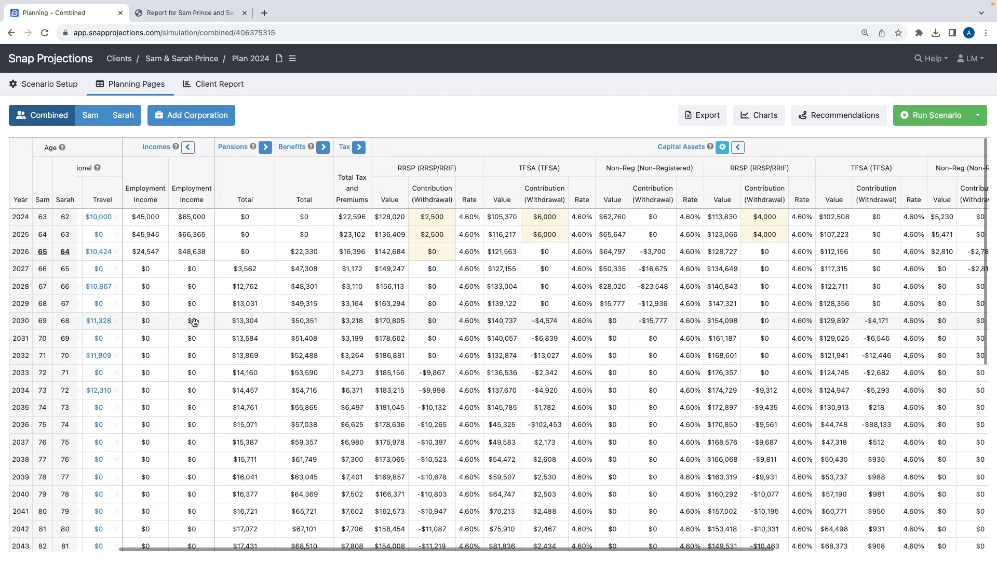
scroll(364, 294, left, 3)
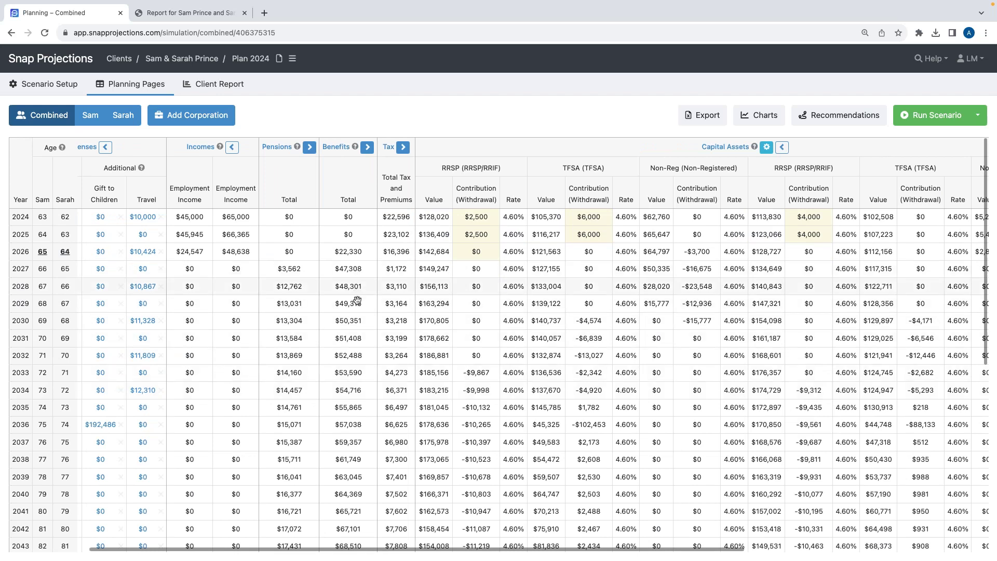
scroll(352, 375, left, 4)
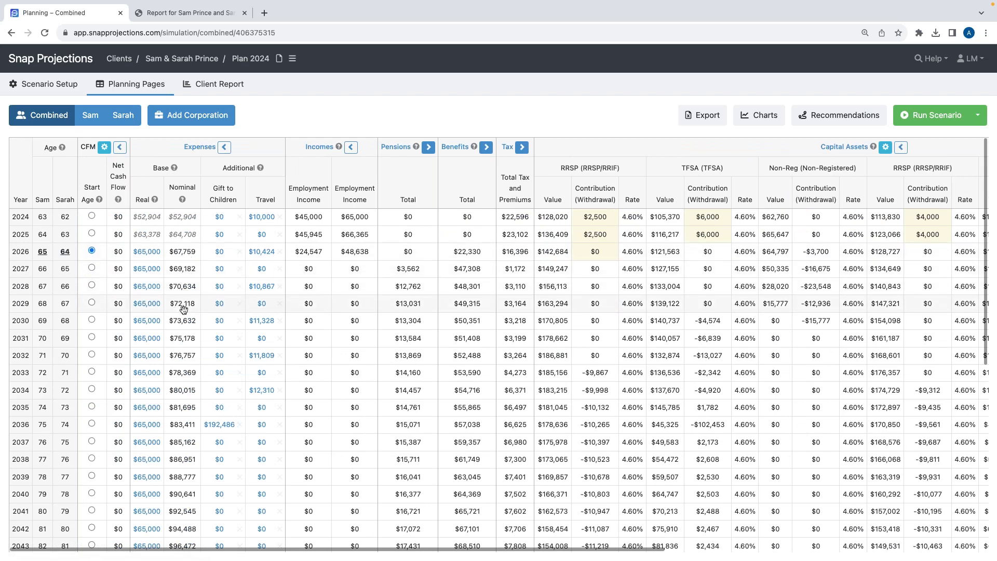
scroll(183, 309, right, 5)
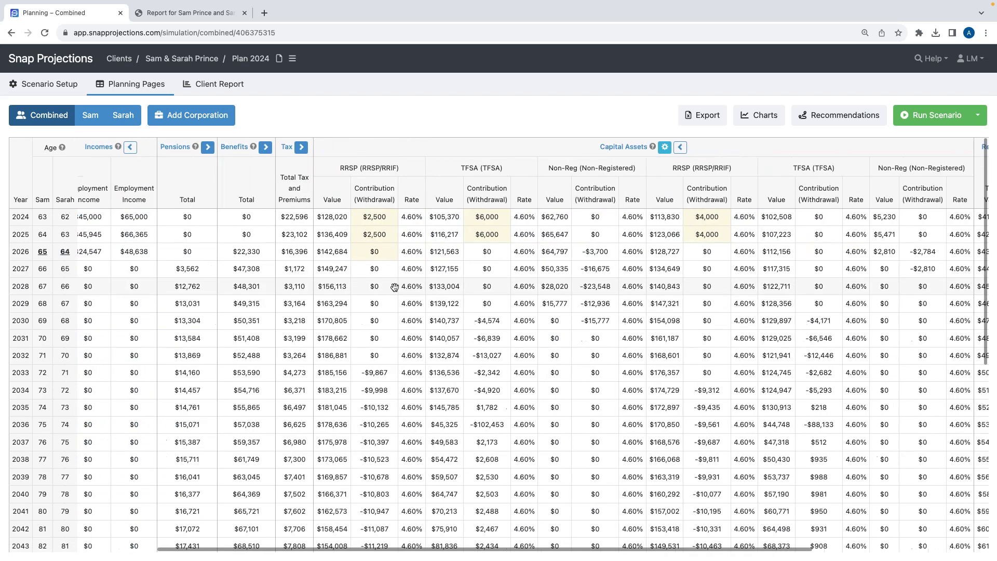
scroll(378, 287, right, 1)
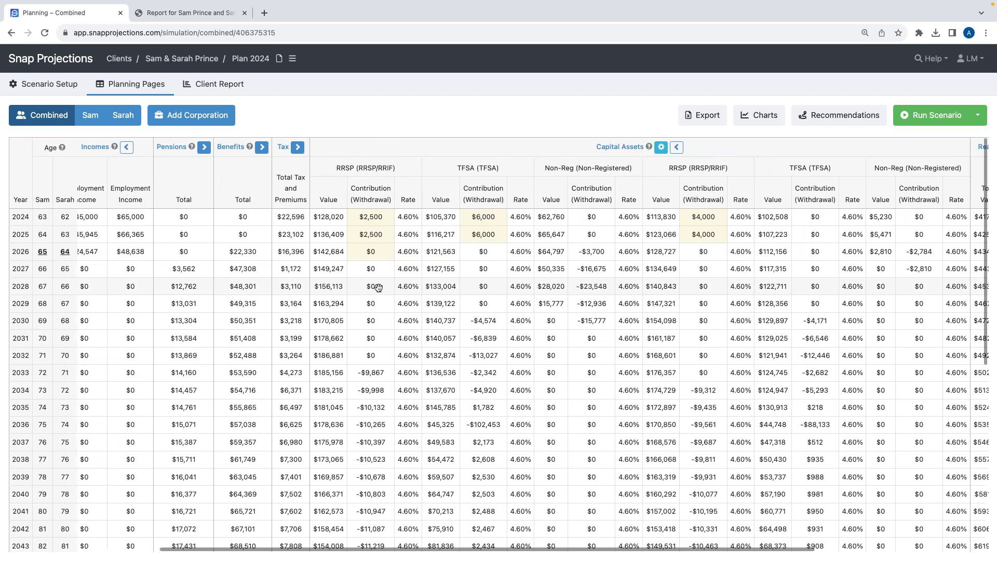
scroll(377, 287, right, 2)
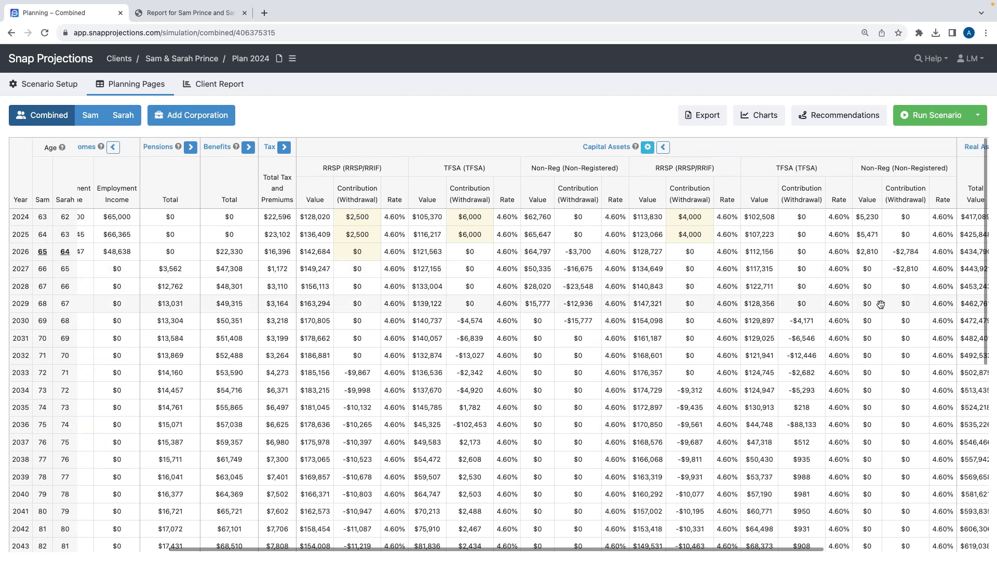
scroll(583, 256, left, 1)
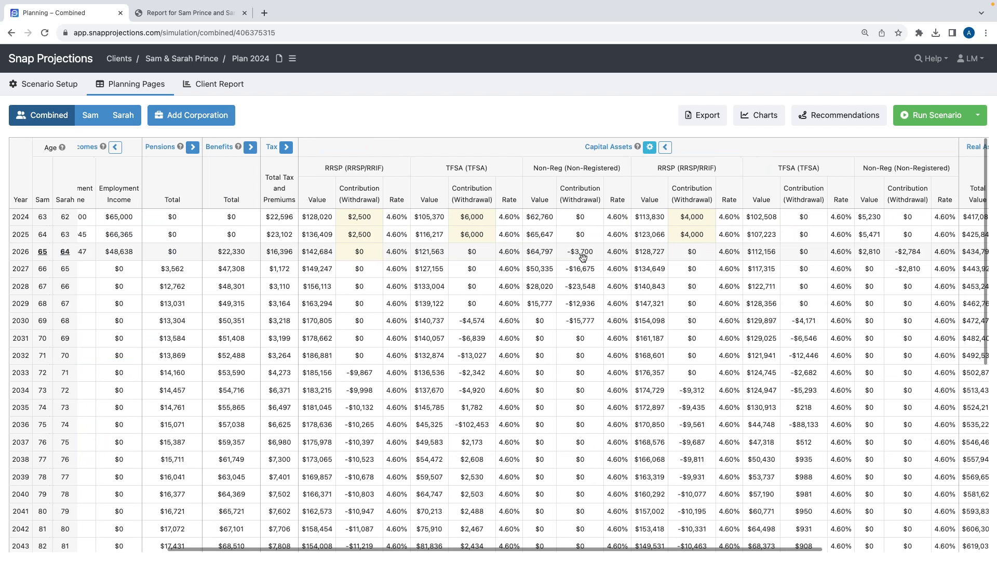
scroll(583, 257, left, 10)
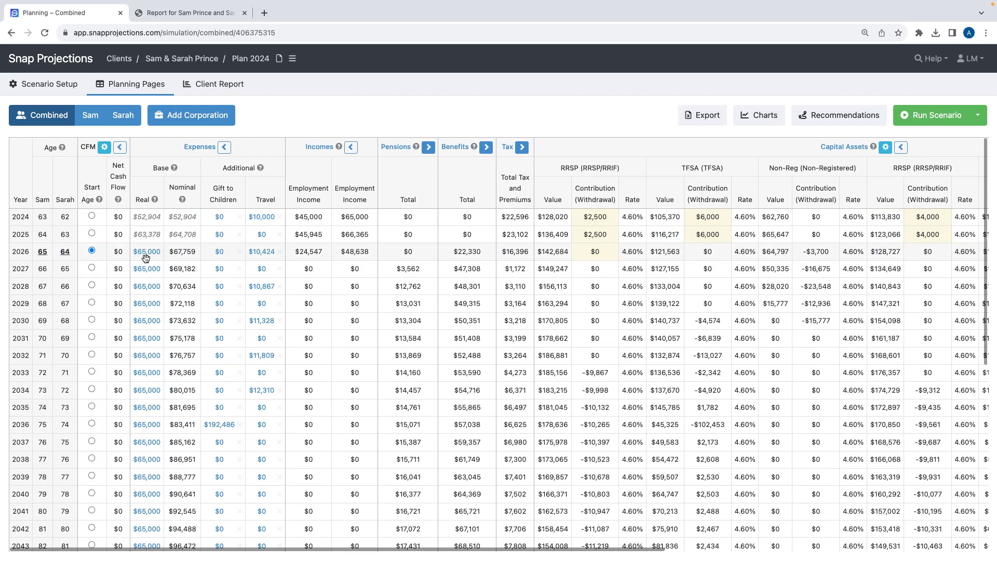
Trace the 2026 retirement year through nominal expenses, travel, employment incomes, benefits, tax, Non-Registered withdrawals and debt paid
mouse_move(182, 257)
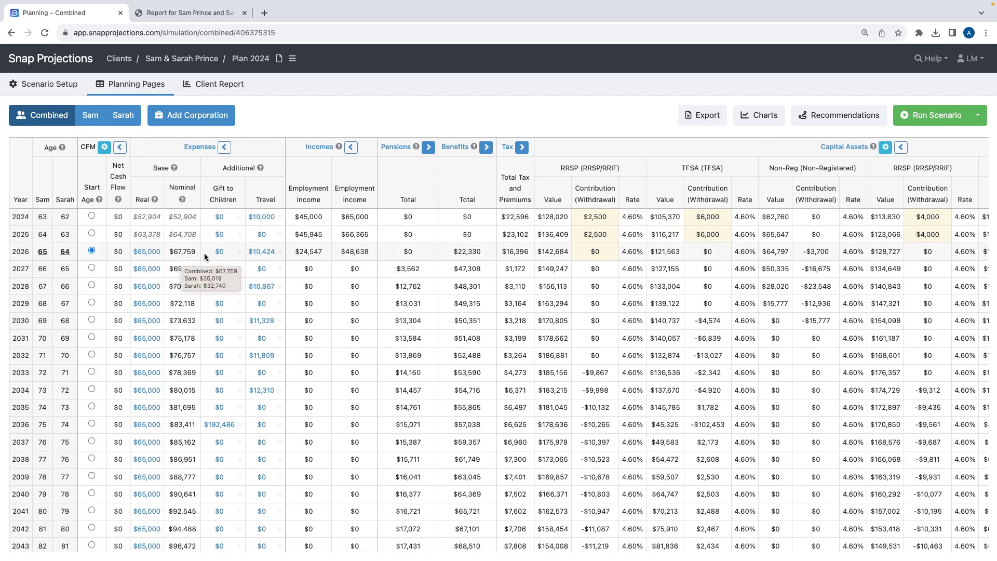
scroll(258, 262, right, 2)
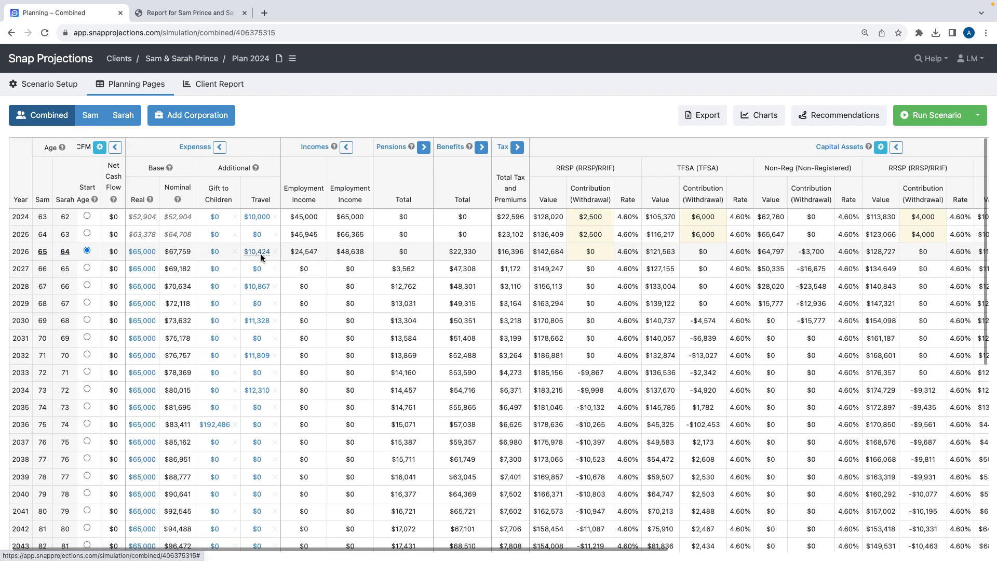
scroll(254, 276, right, 2)
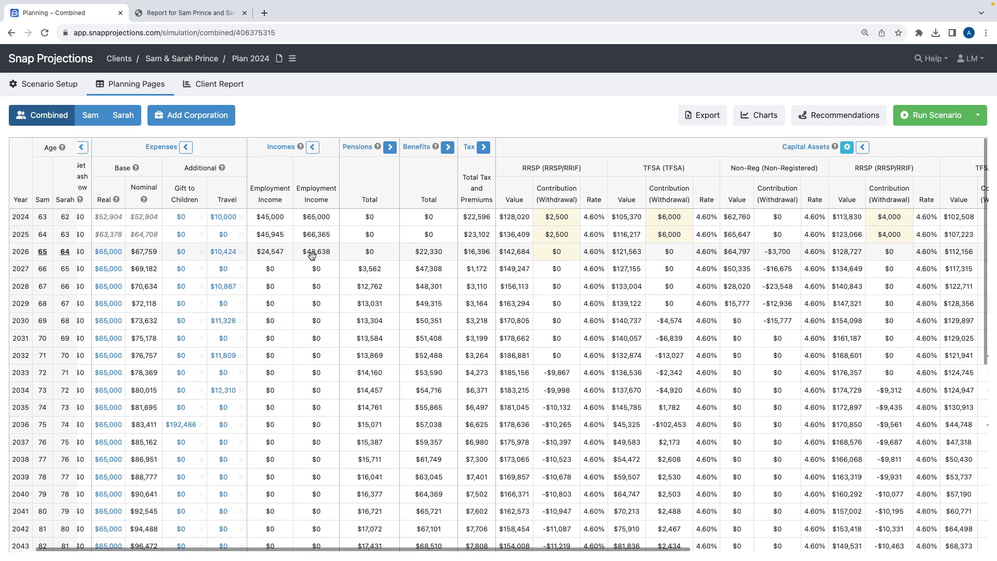
scroll(413, 258, right, 1)
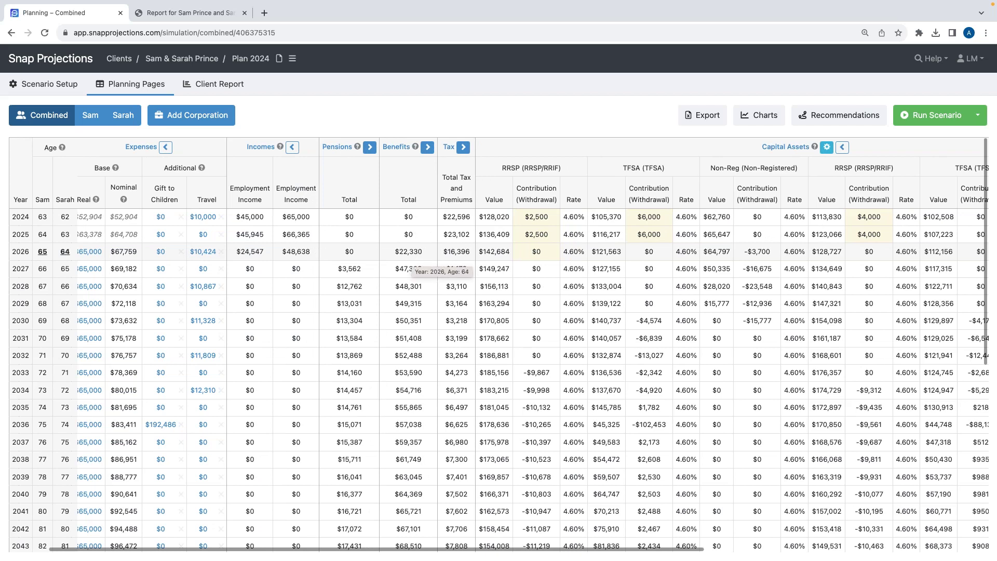
scroll(412, 256, right, 10)
scroll(486, 256, right, 5)
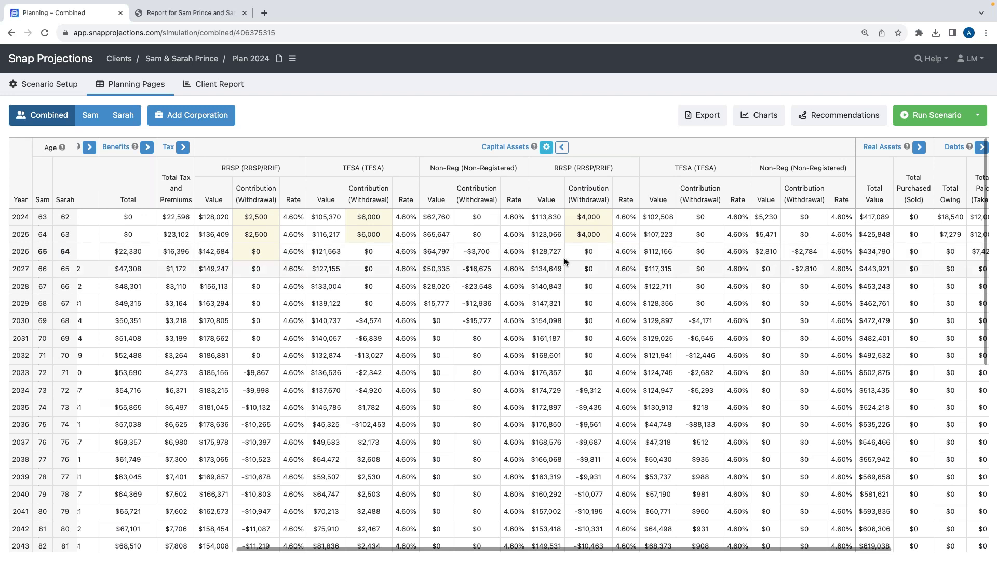
scroll(806, 252, right, 5)
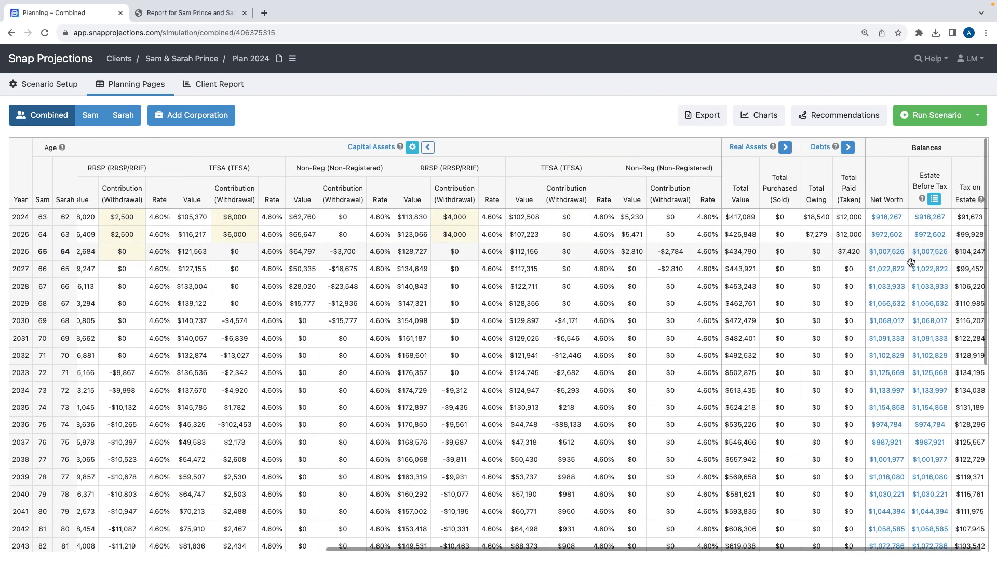
scroll(852, 254, left, 9)
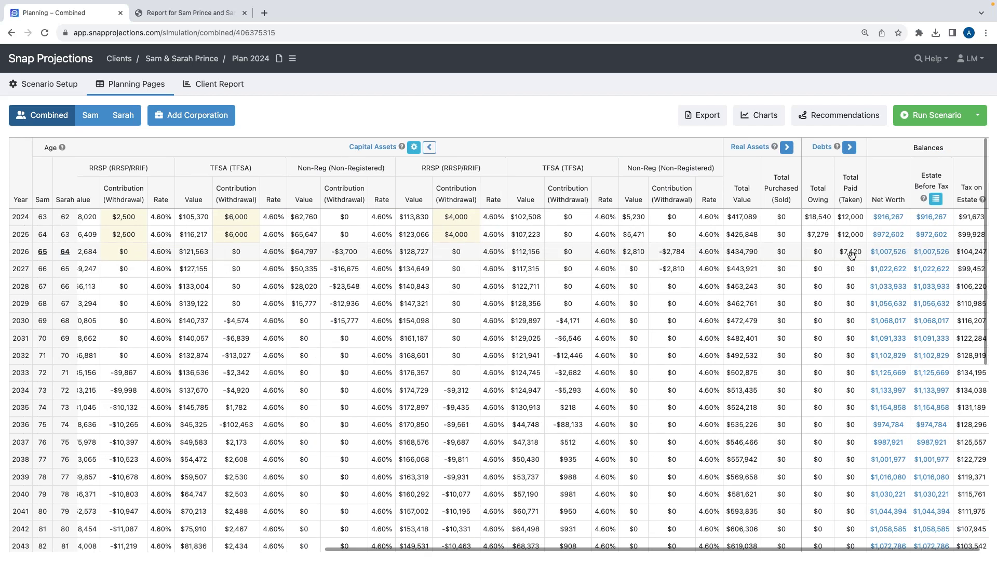
Turn on the CFM Order column for this scenario in the Capital Assets settings and save
scroll(849, 255, left, 4)
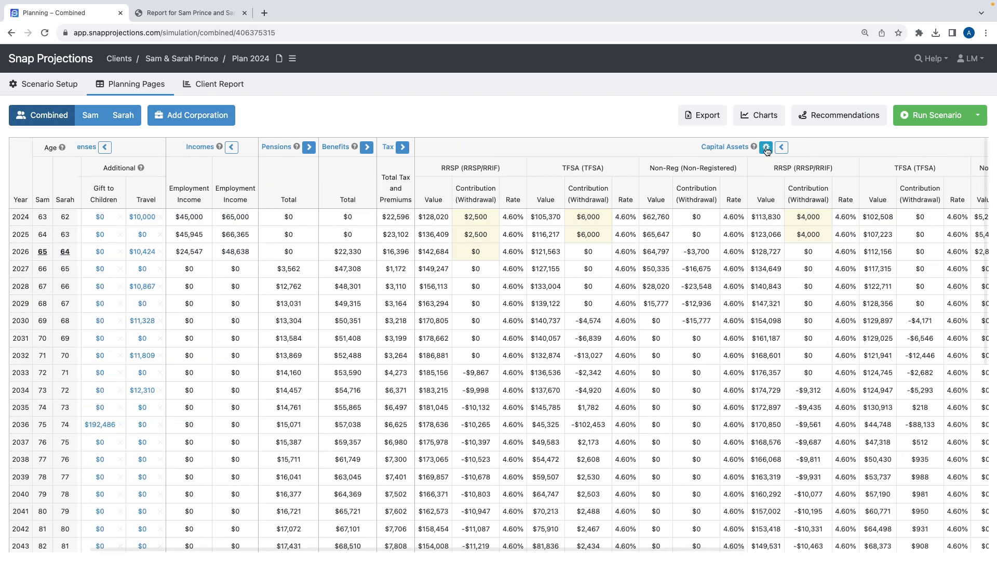
click(766, 148)
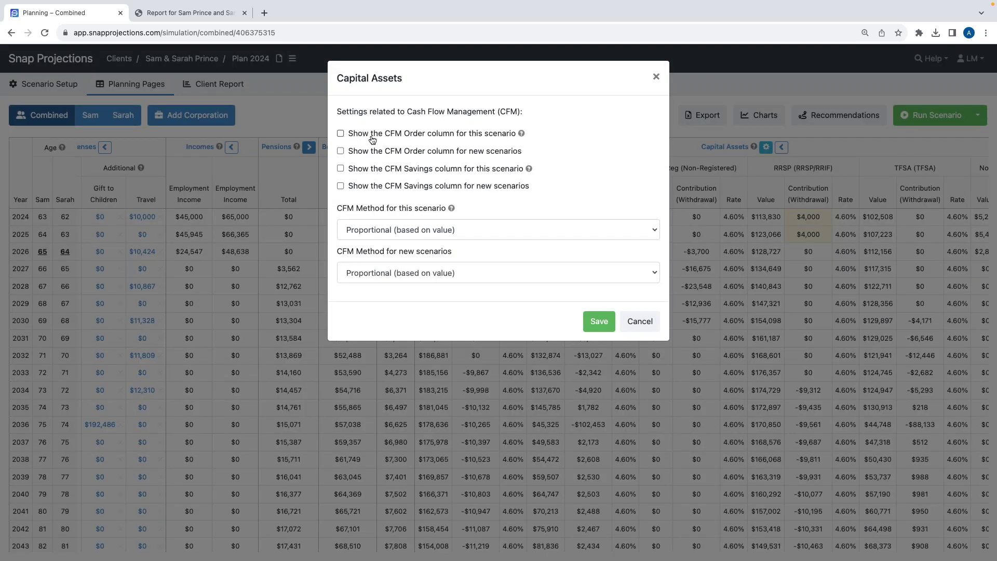
click(341, 134)
click(598, 322)
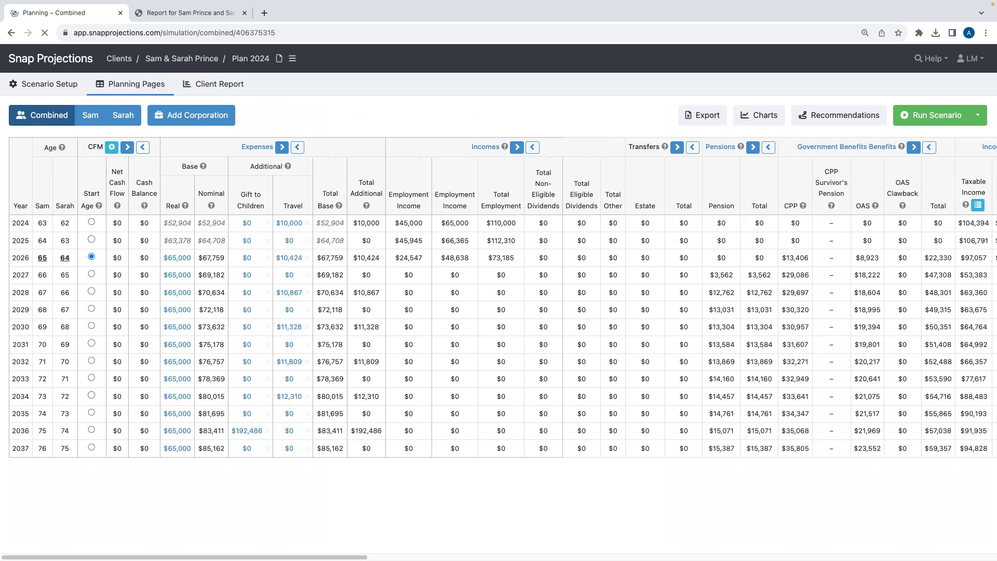
Review the CFM Order contribution and withdrawal sequences against the yearly Non-Registered, TFSA and RRSP/RRIF withdrawals
scroll(639, 291, right, 2)
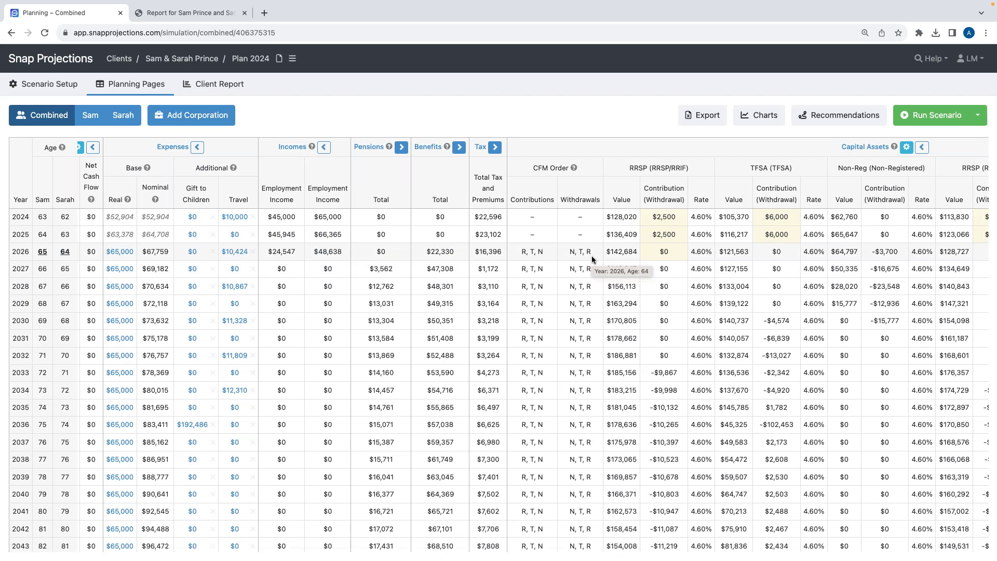
scroll(701, 238, right, 2)
scroll(701, 238, right, 2)
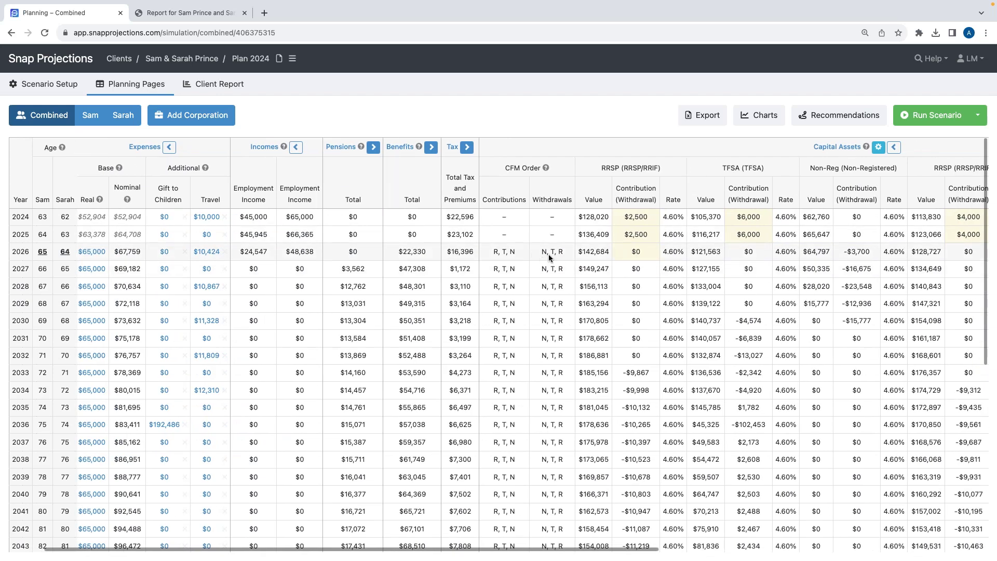
scroll(560, 257, right, 10)
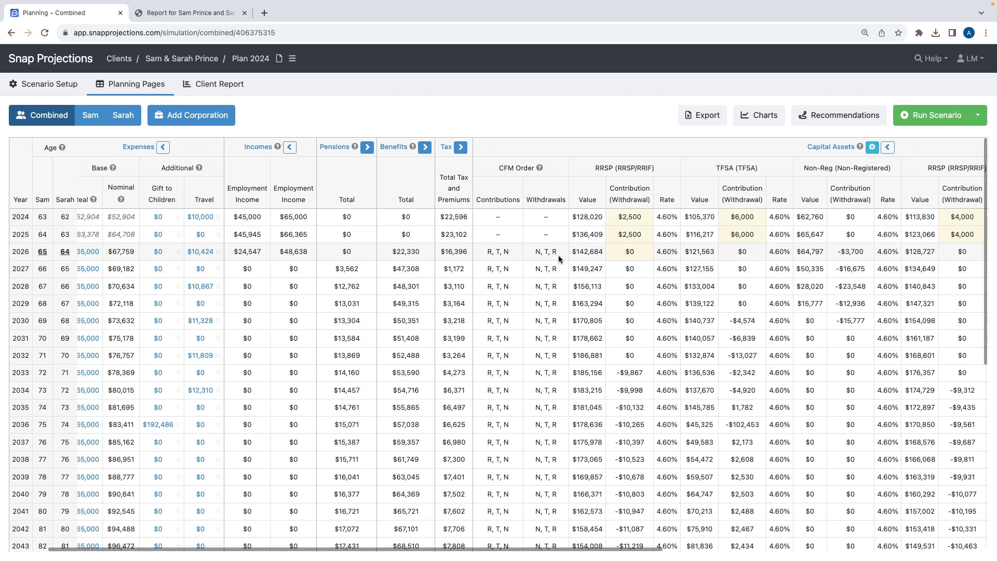
scroll(593, 254, right, 9)
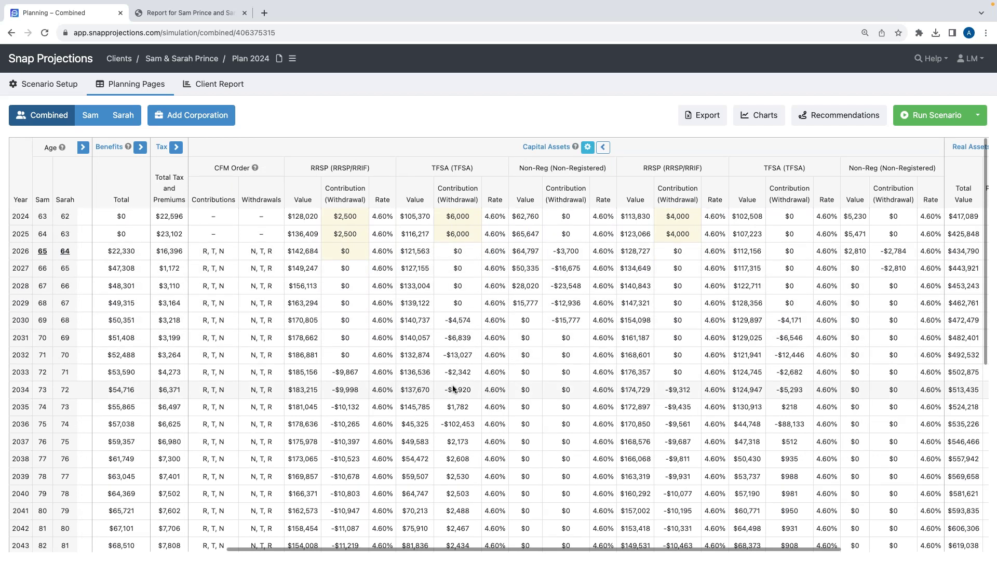
scroll(453, 385, down, 4)
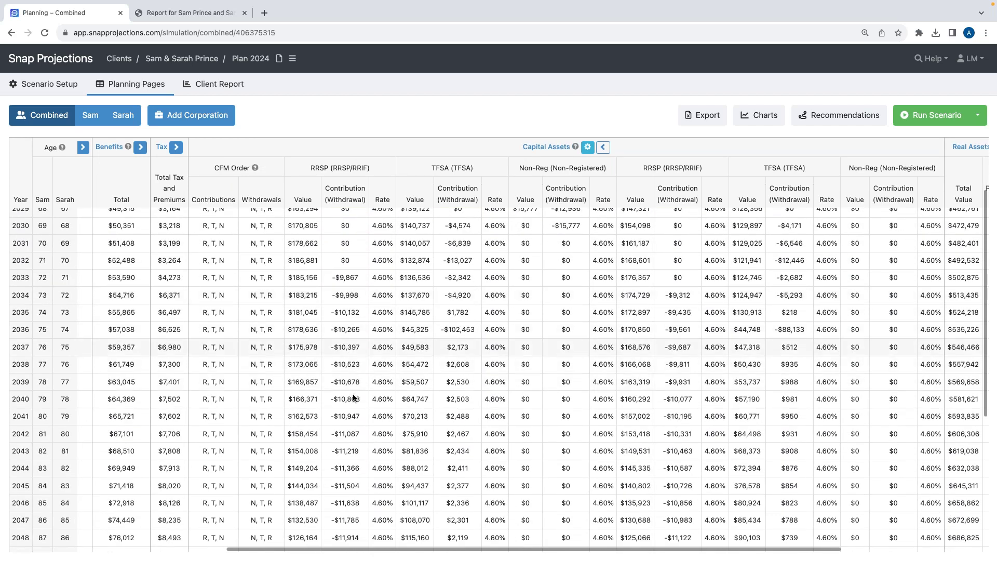
scroll(352, 436, up, 4)
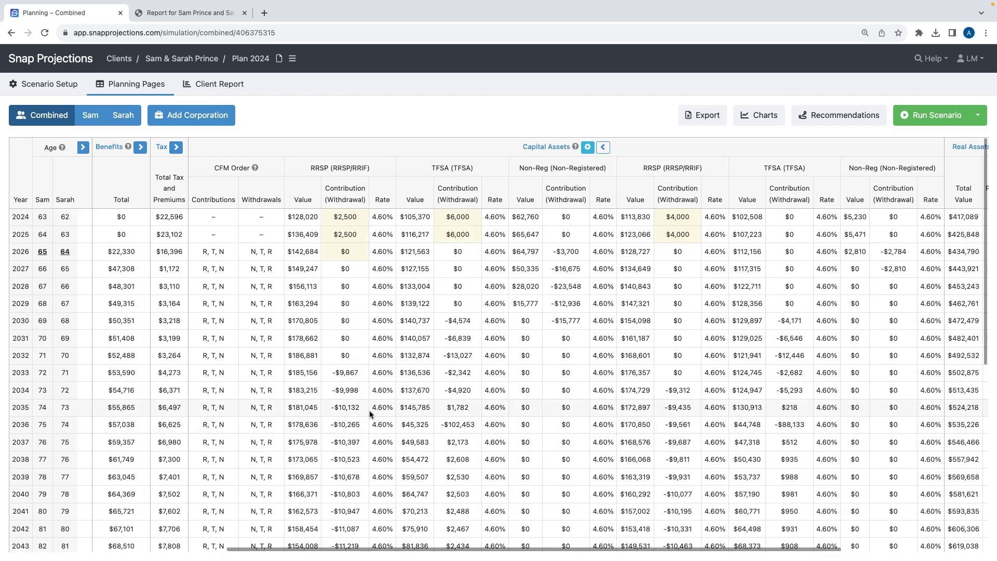
scroll(368, 411, right, 2)
scroll(368, 412, left, 2)
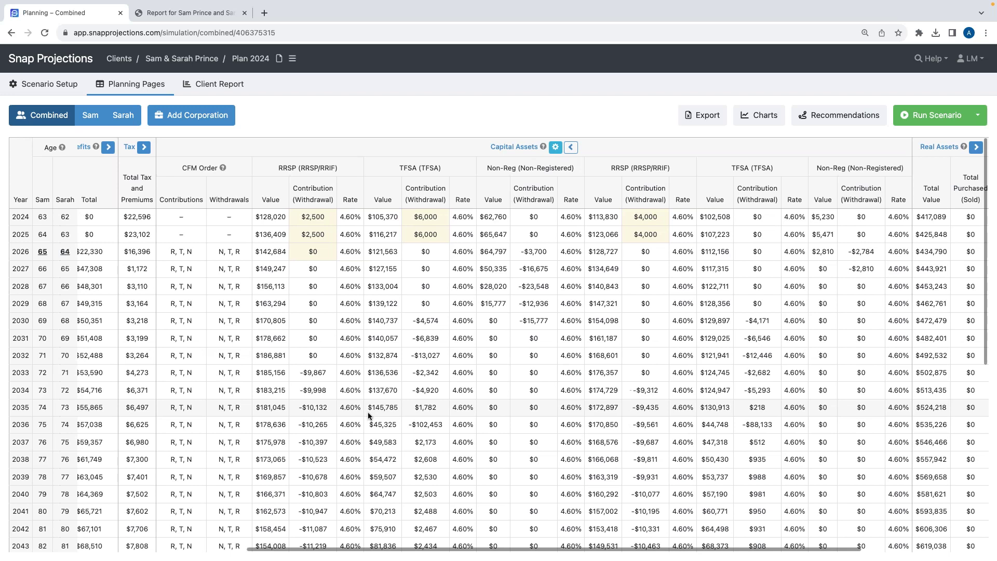
scroll(366, 413, left, 1)
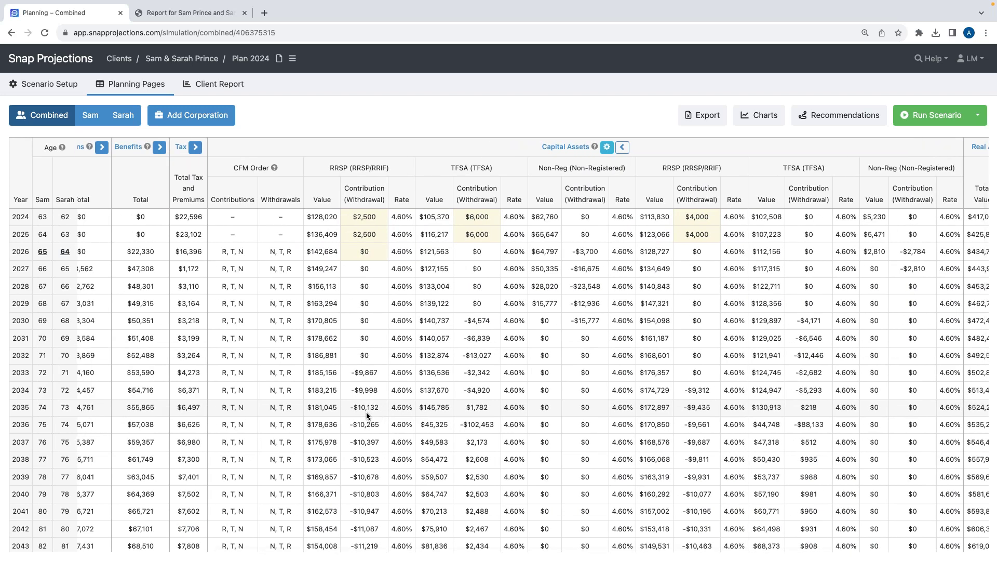
scroll(368, 411, left, 2)
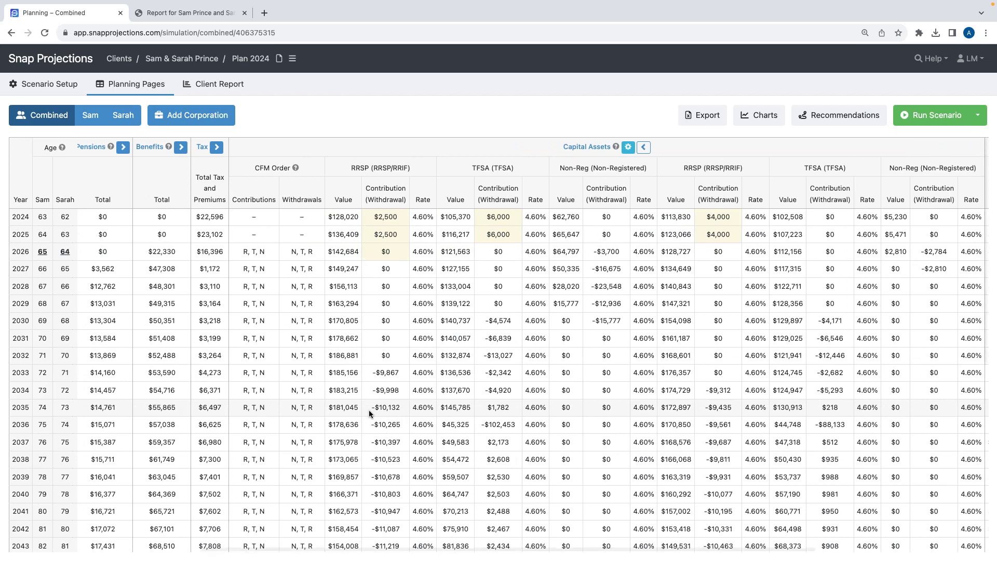
Open the Help Center, search the knowledge base for "Cash Flow" and open the Cash Flow article
scroll(370, 413, left, 8)
scroll(369, 410, left, 10)
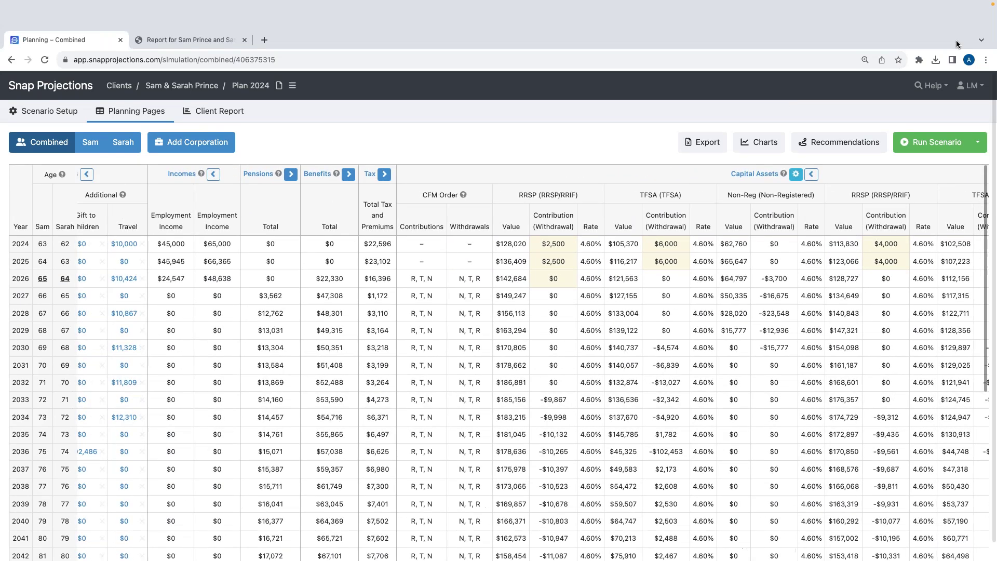
click(931, 58)
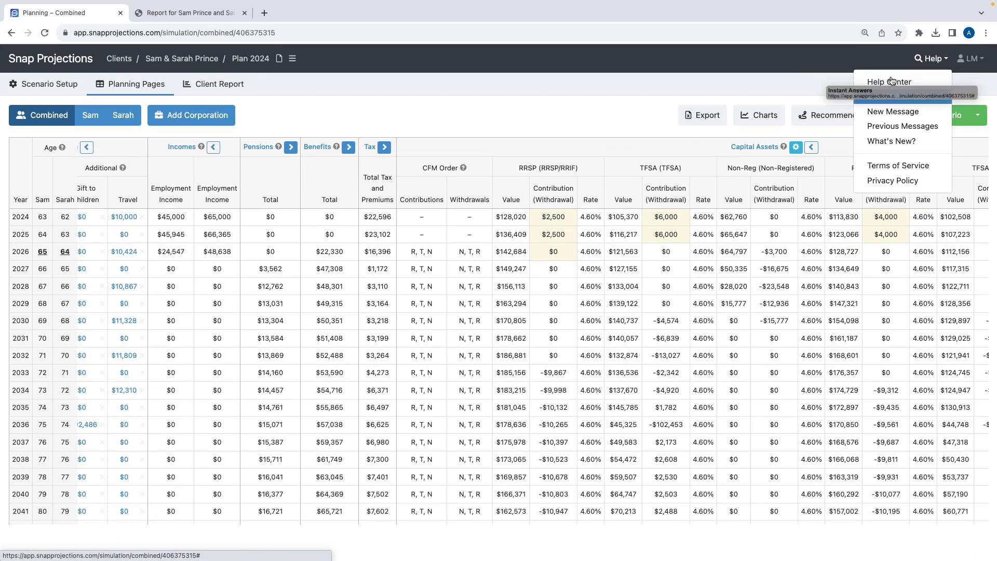
click(906, 78)
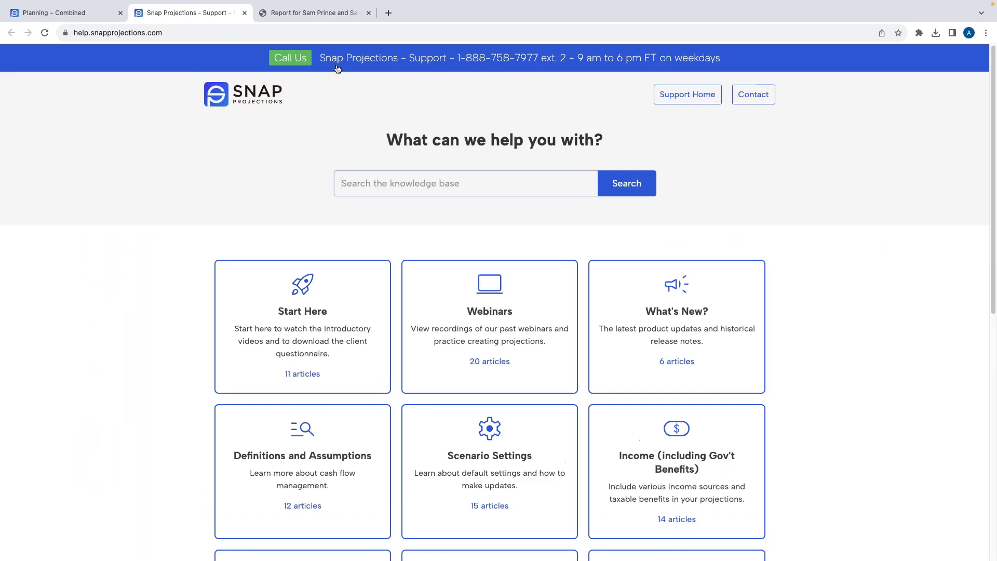
click(430, 183)
text(Cash Flow)
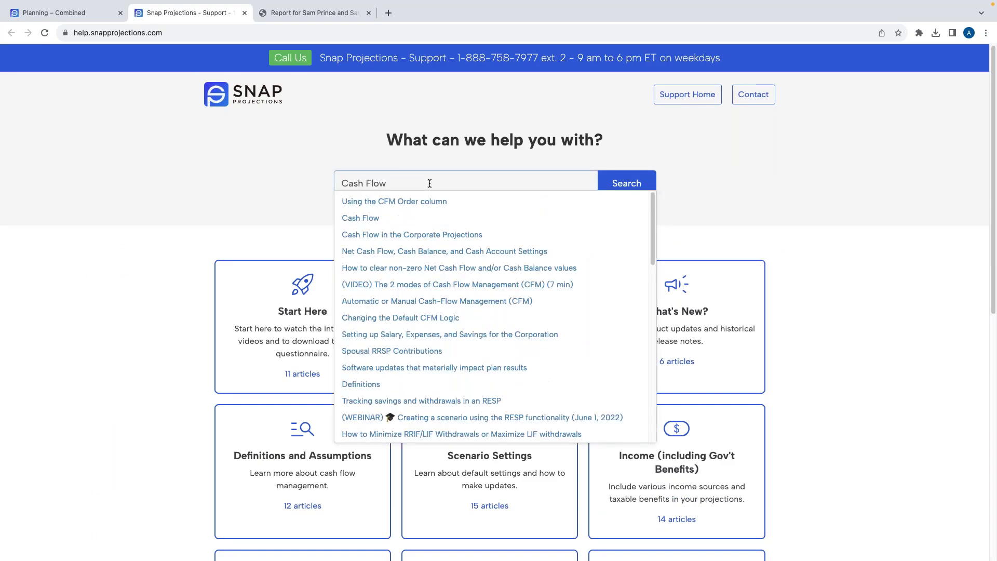
click(360, 217)
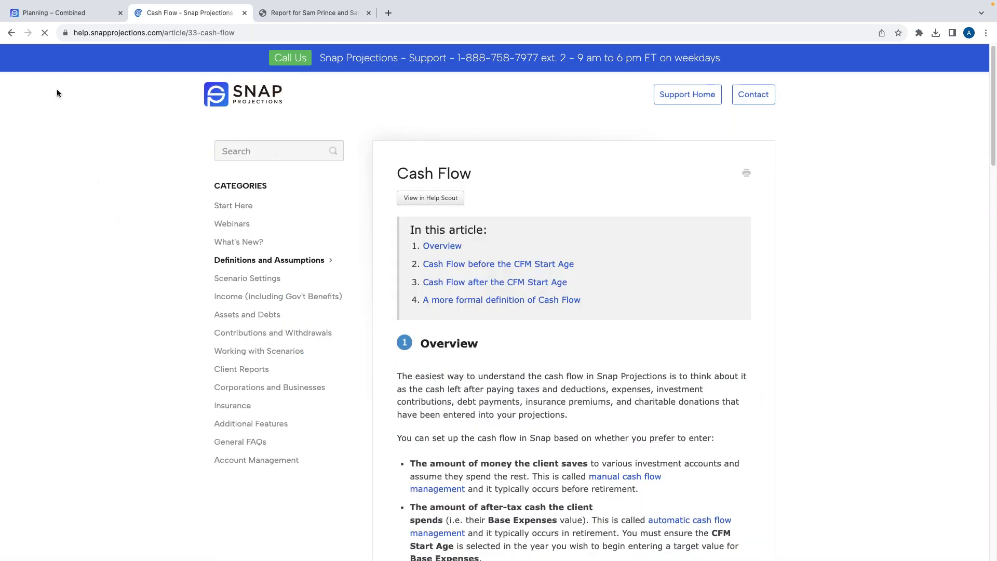
Go back to the help site's support home page and view the contact message form, closing it without sending anything
click(60, 15)
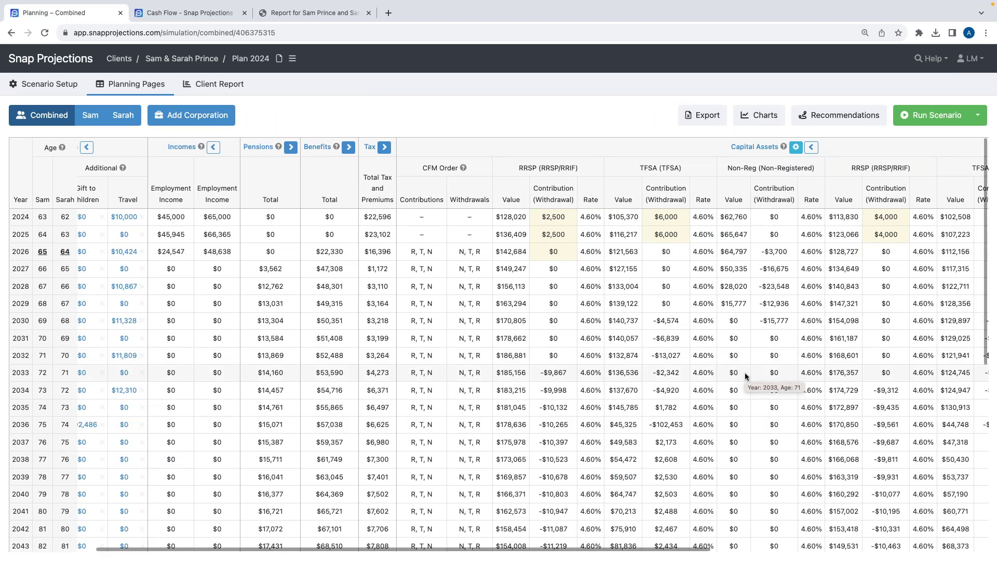
click(189, 16)
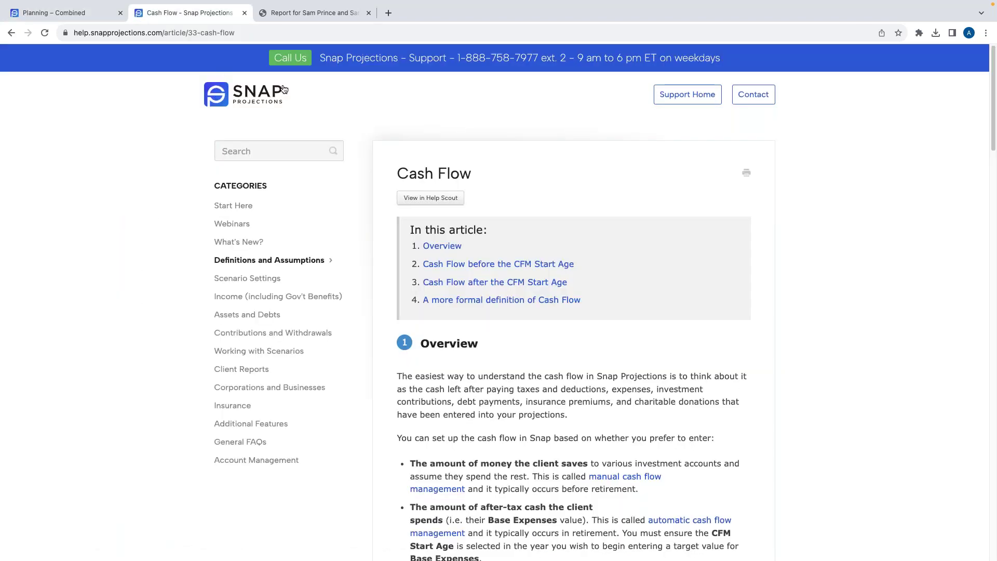
click(674, 99)
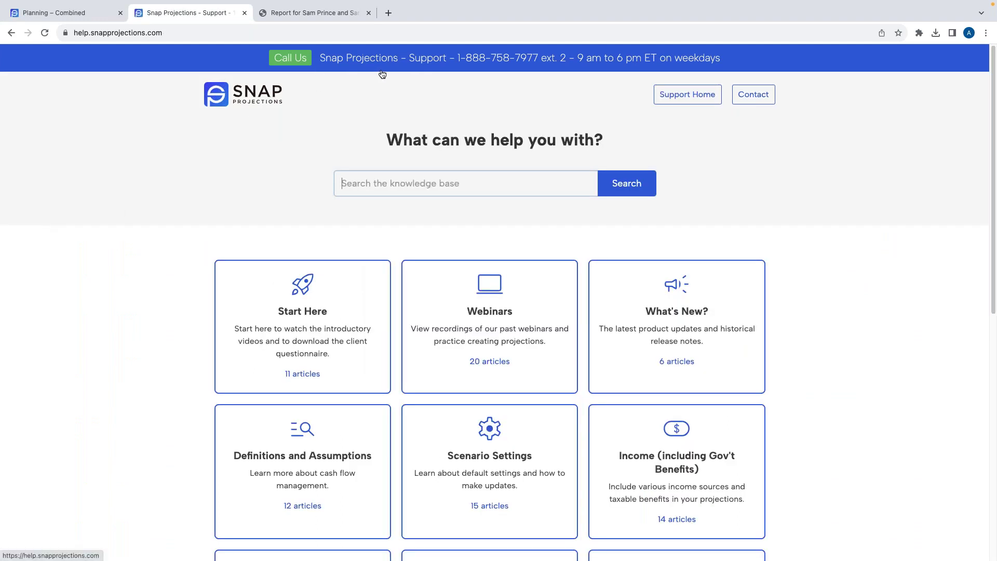
click(753, 94)
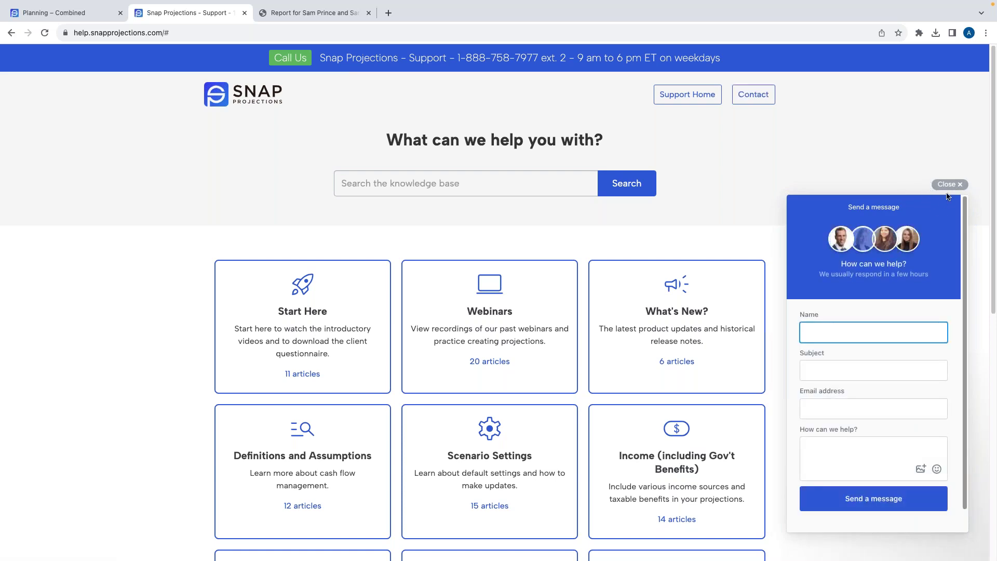
click(955, 184)
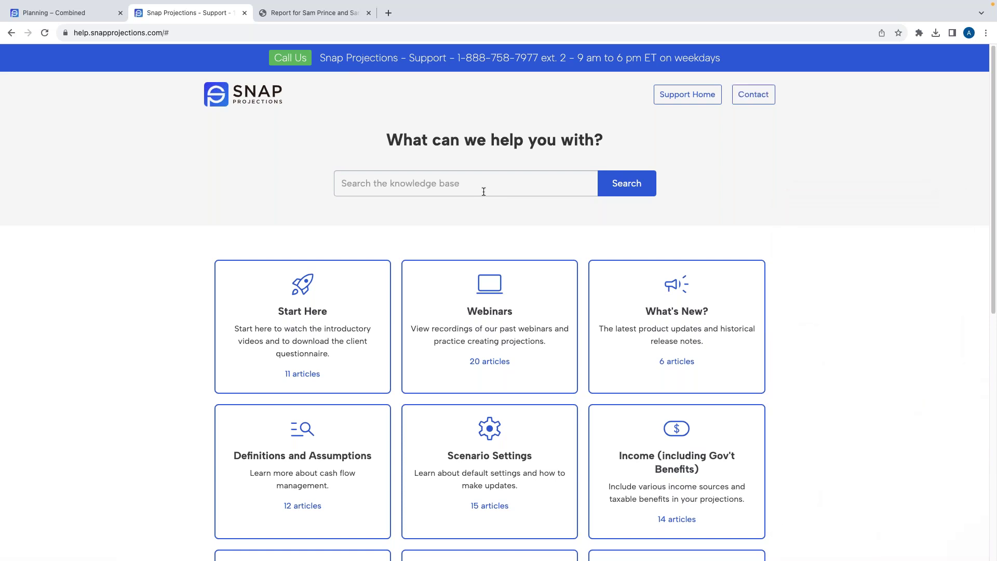
text(I)
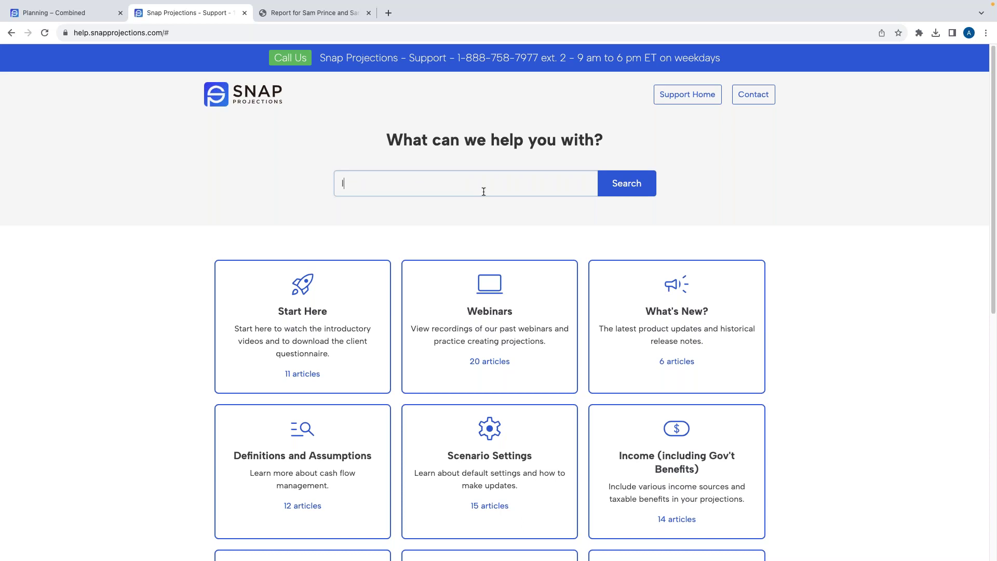
text(nheritan)
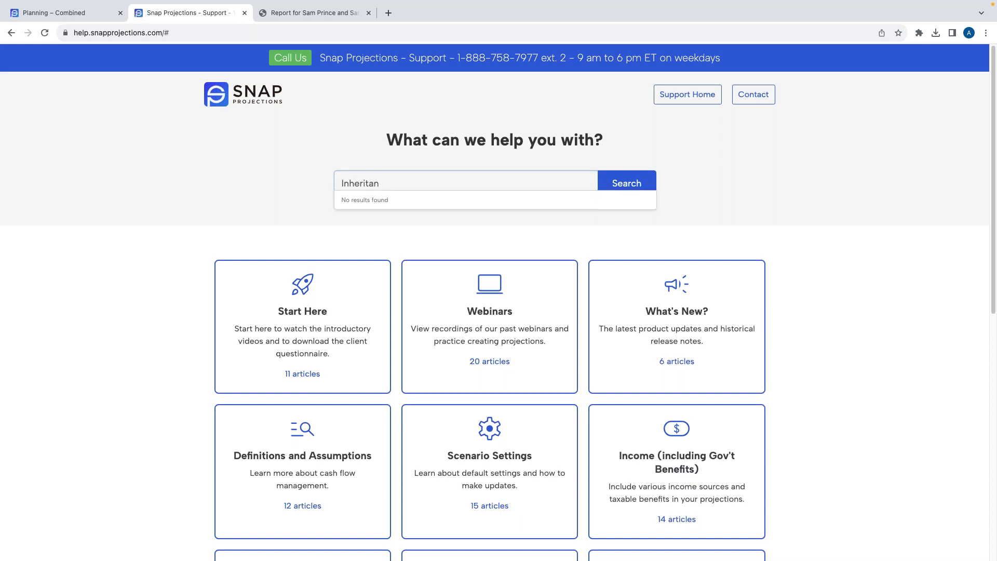
key(BackSpace)
key(BackSpace)
key(BackSpace)
key(BackSpace)
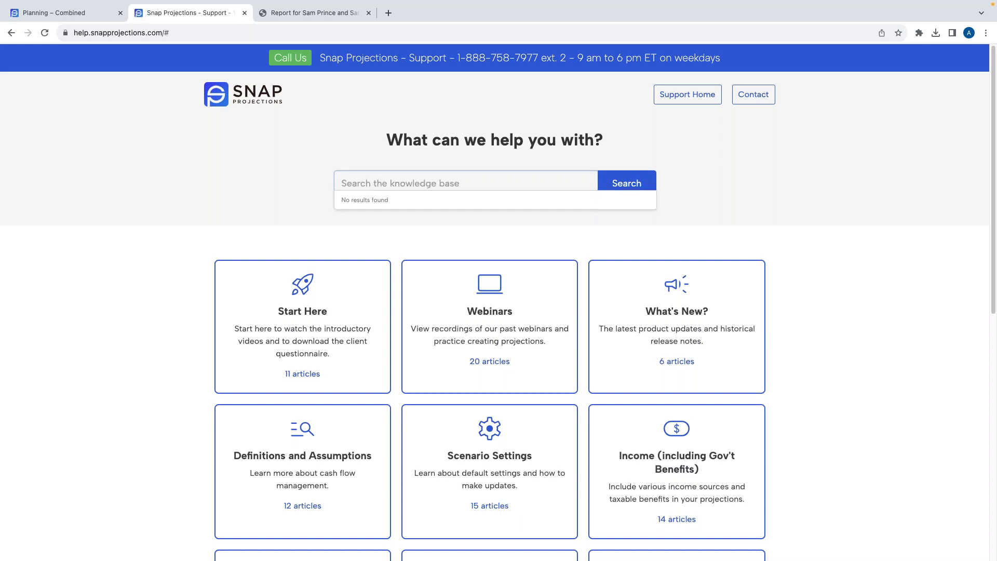
Search the knowledge base for "Expenses" and look through the Additional Expenses (Vehicles, Travel, Renovations, etc.) article
text(E)
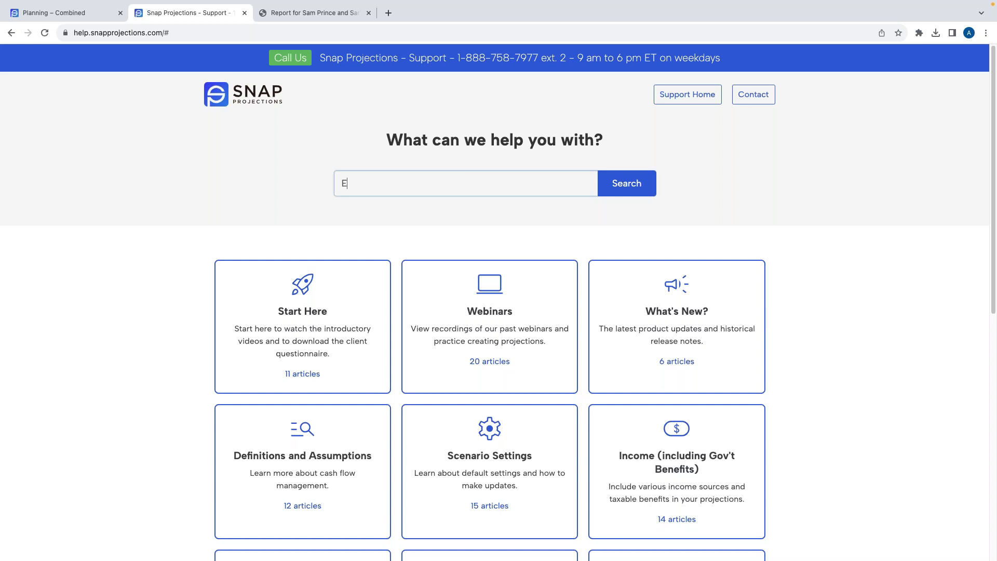
text(xpenses)
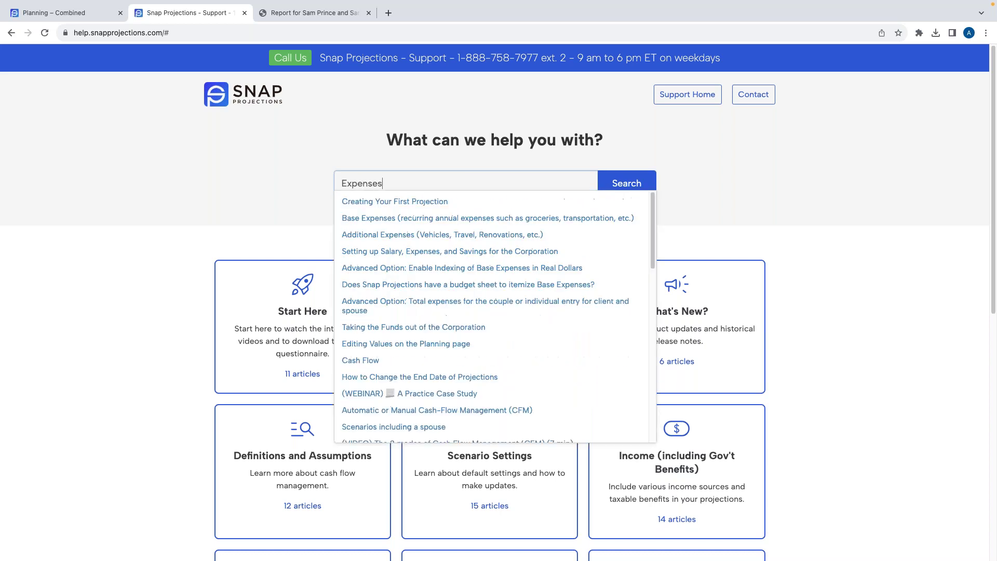
click(474, 240)
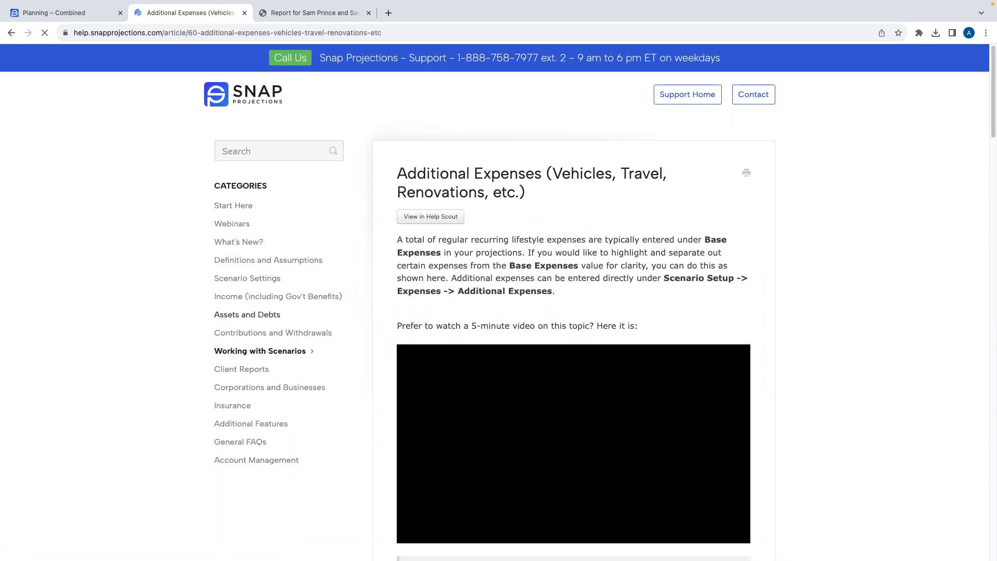
scroll(51, 307, down, 5)
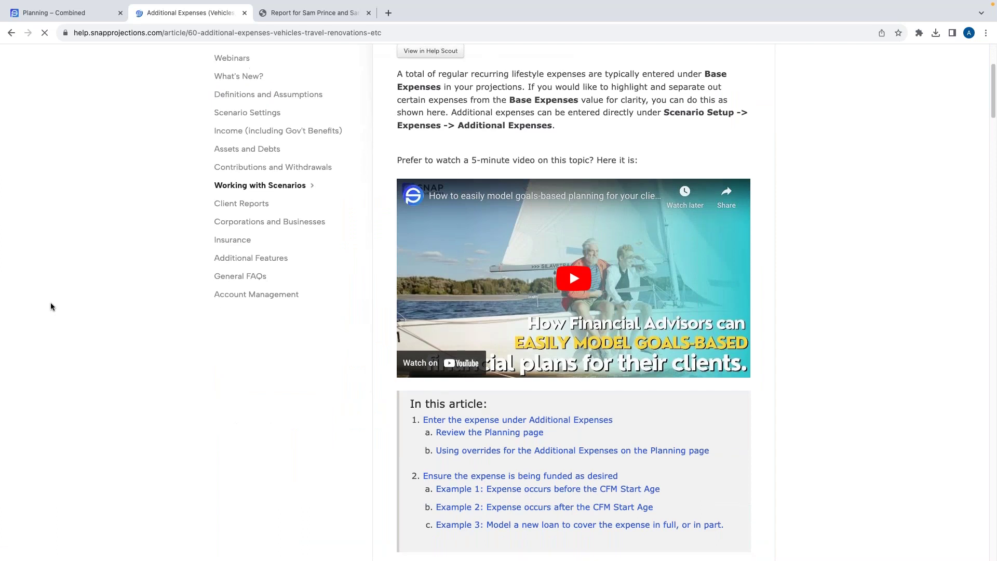
scroll(50, 306, up, 5)
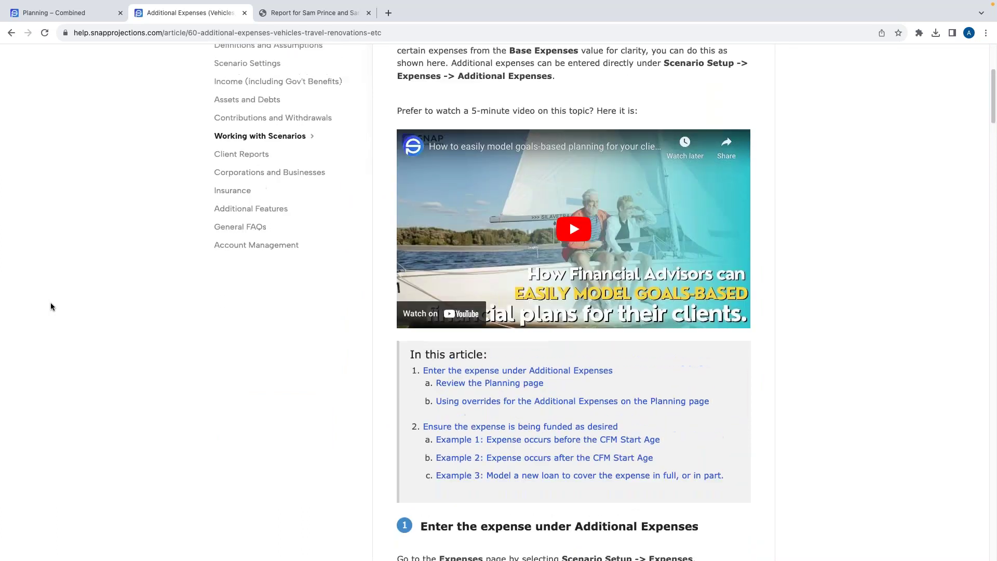